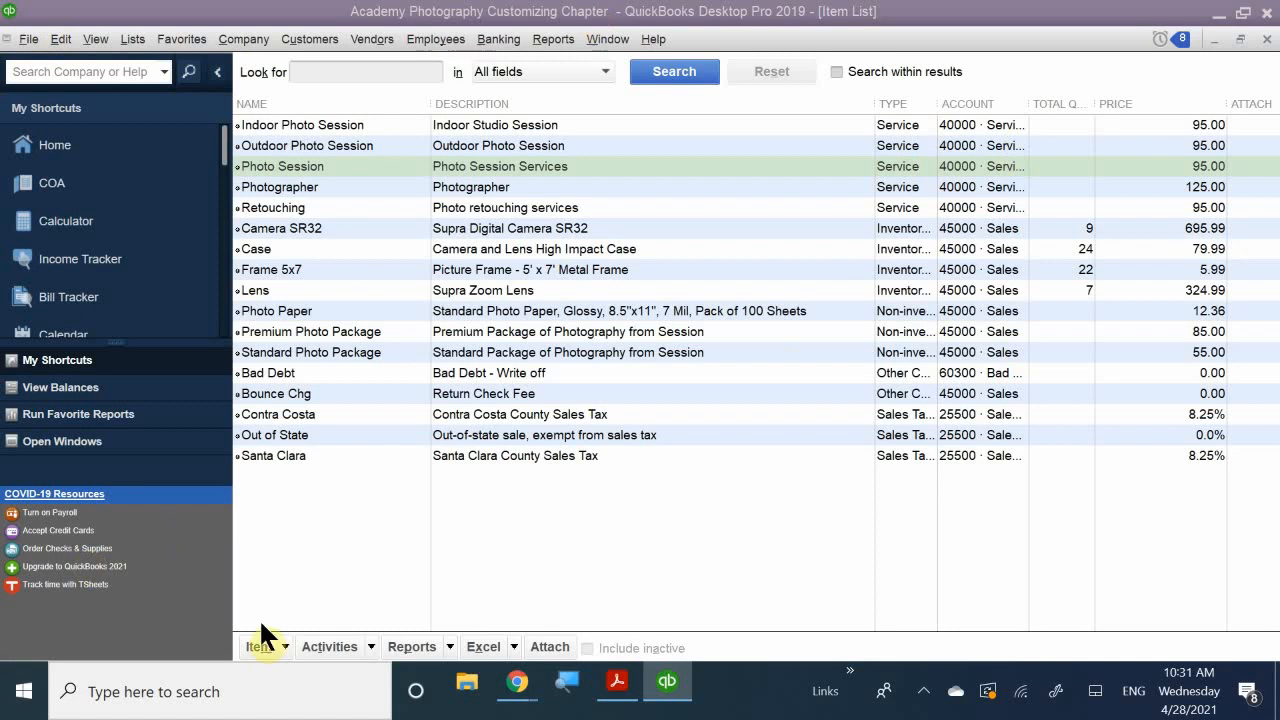
# - Bring the QB CH 7.pdf chapter in Acrobat Reader to the front
pyautogui.moveTo(622, 705)
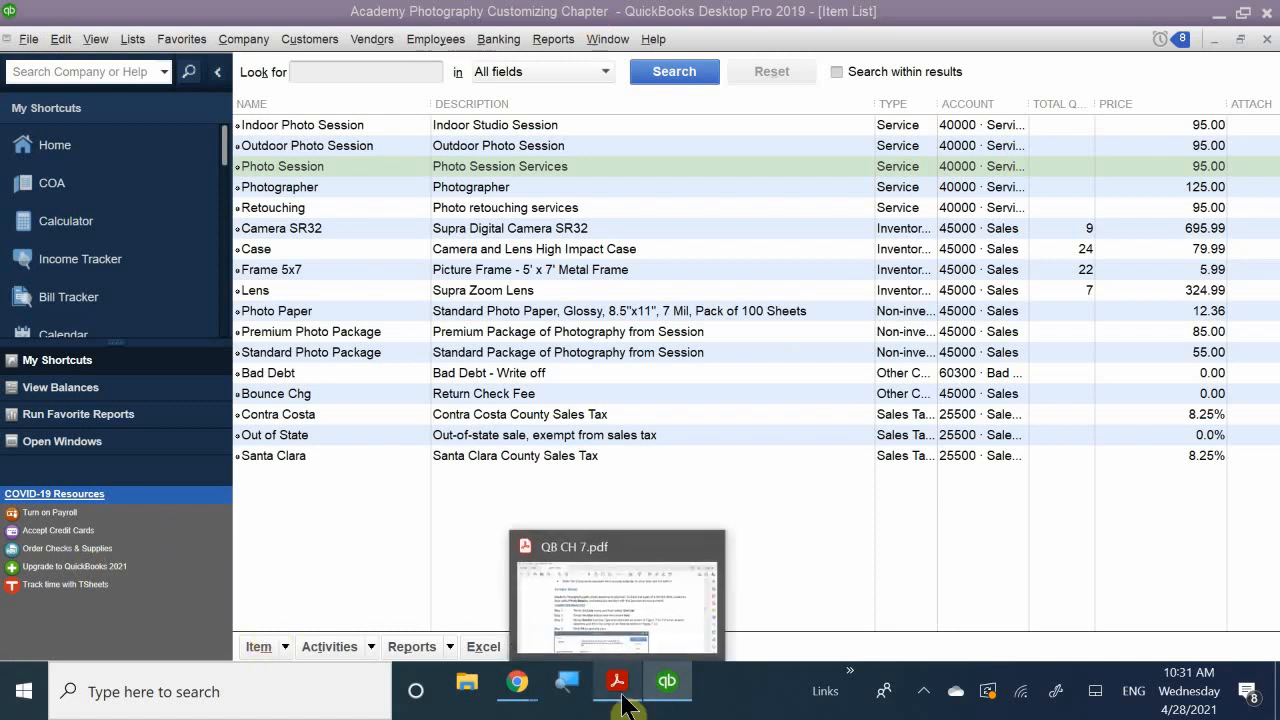
pyautogui.click(684, 599)
# - Scroll from the Subcontracted Services steps down to Non-Inventory Parts on page 10
pyautogui.scroll(-15, 716, 470)
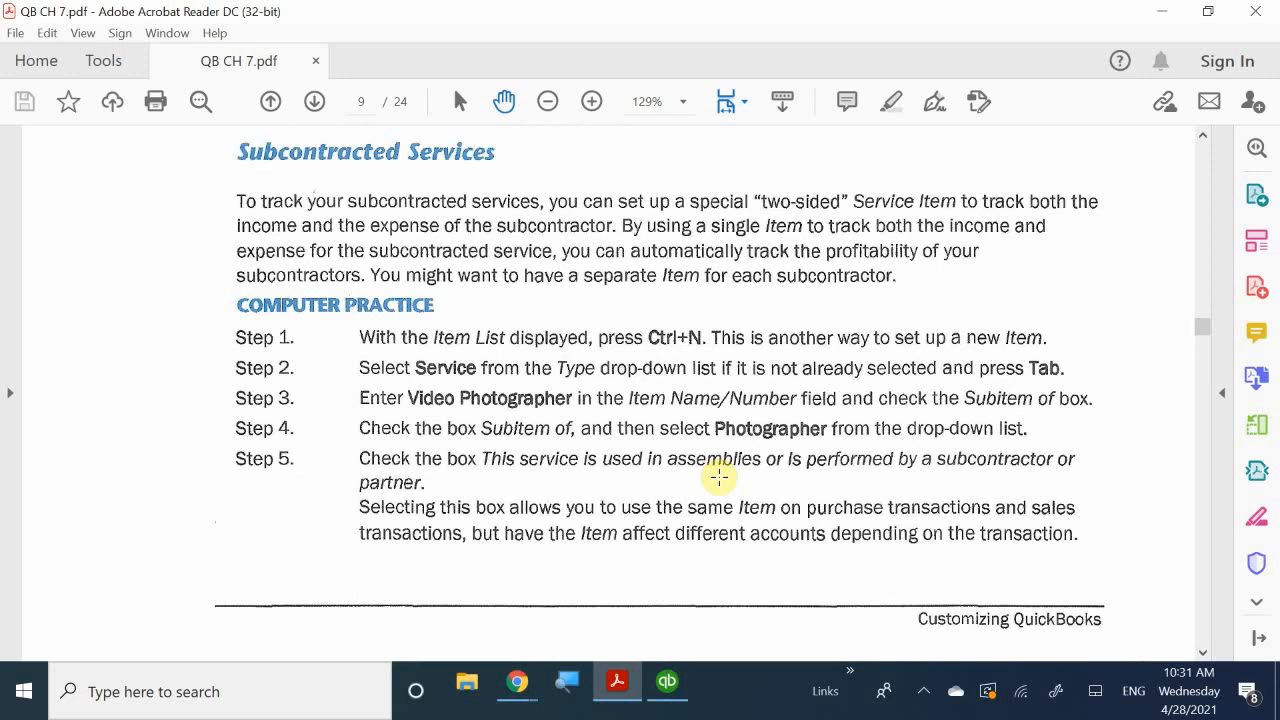
pyautogui.scroll(1, 719, 478)
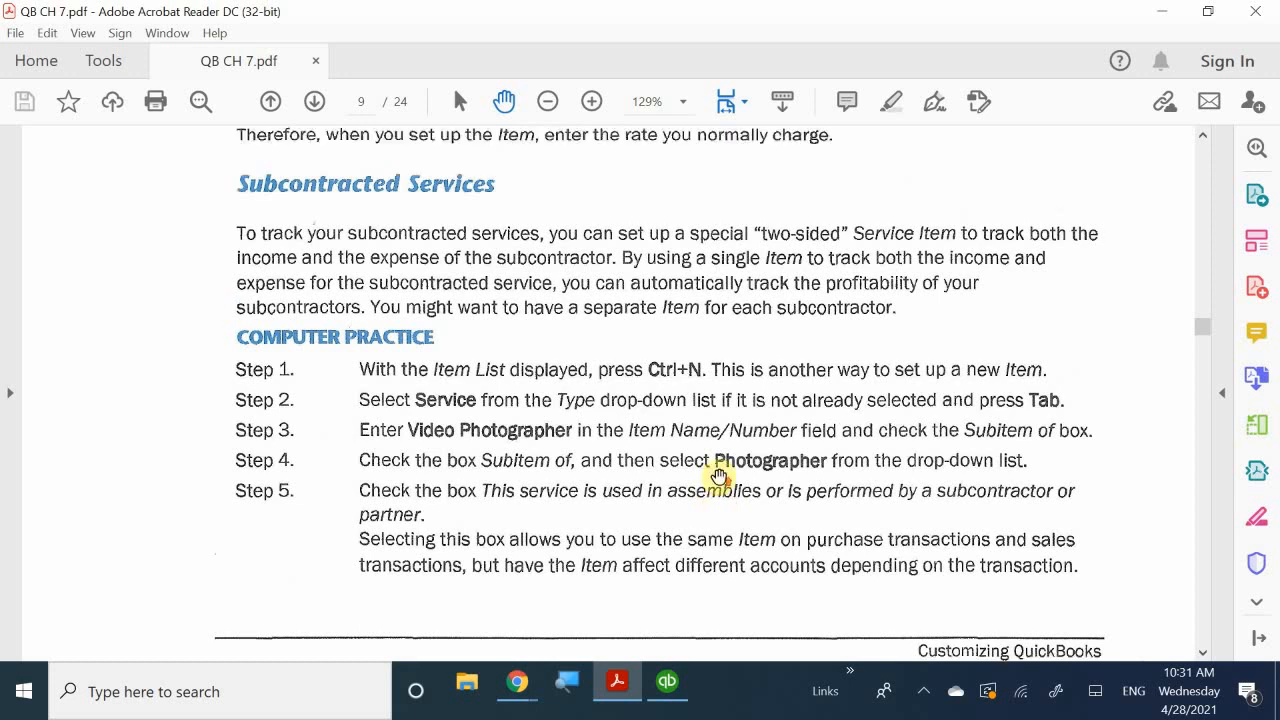
pyautogui.scroll(1, 545, 415)
pyautogui.scroll(4, 552, 432)
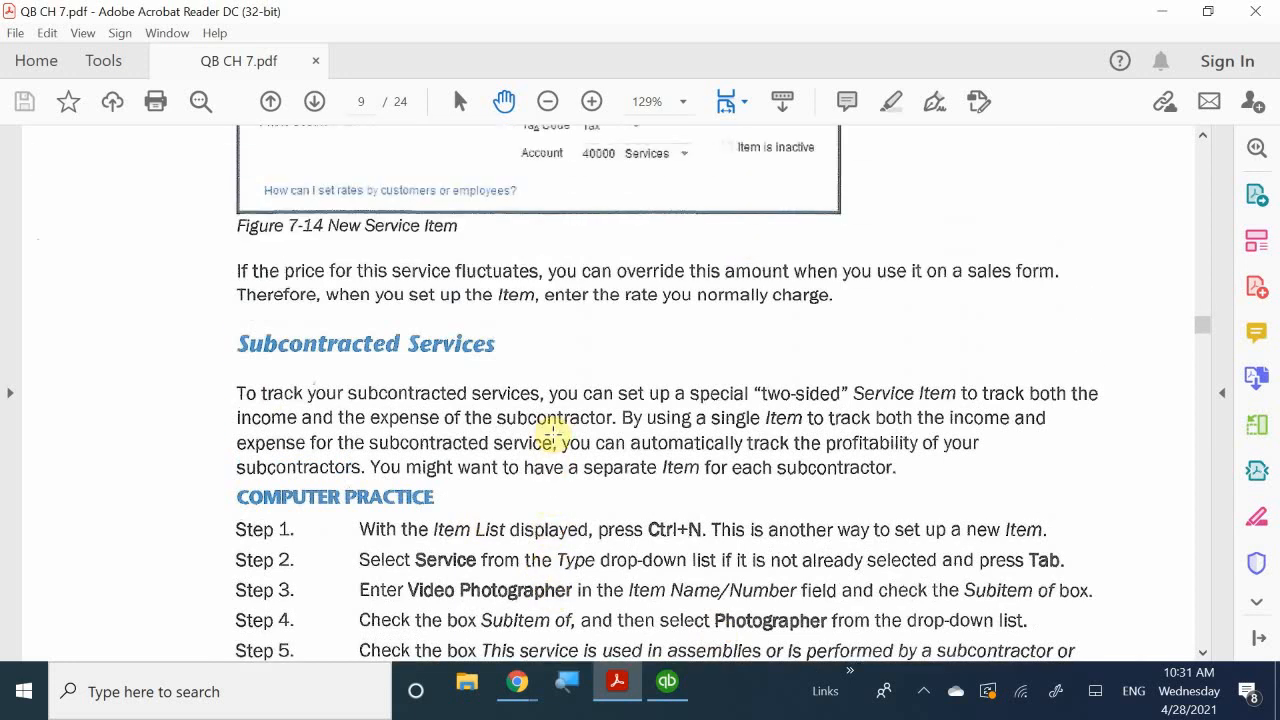
pyautogui.scroll(-7, 552, 432)
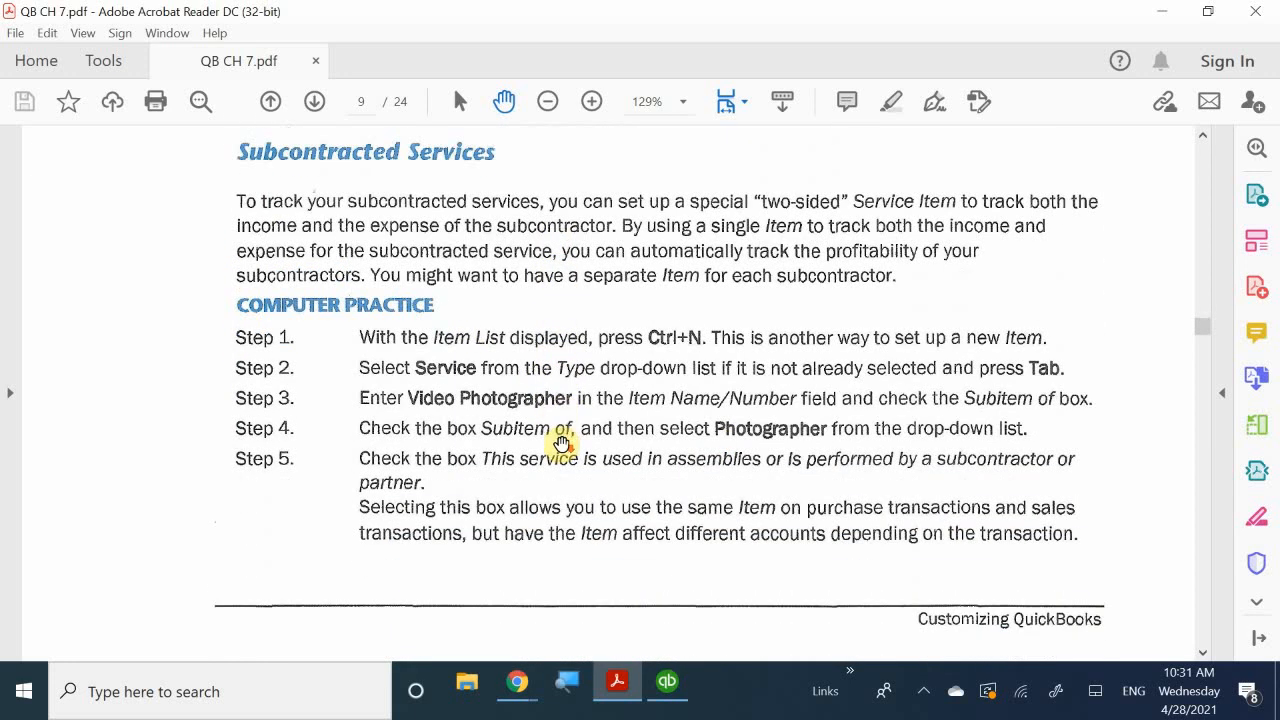
pyautogui.scroll(-2, 562, 444)
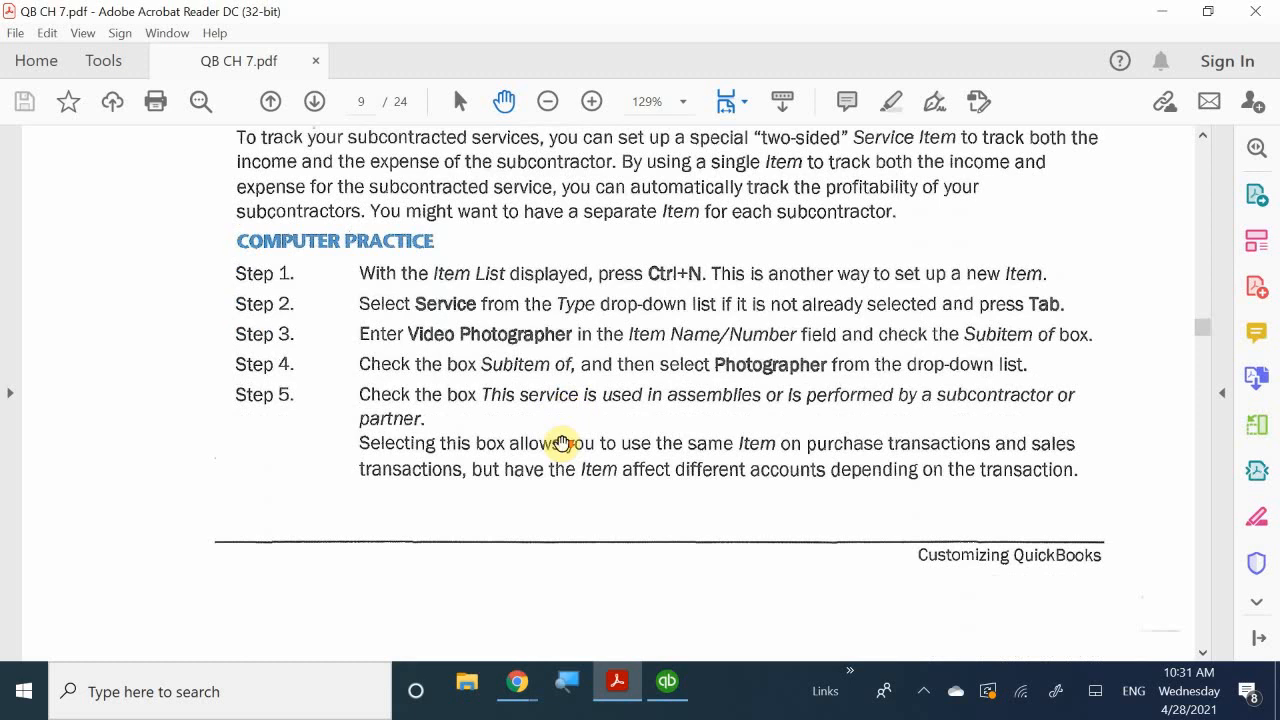
pyautogui.scroll(5, 562, 443)
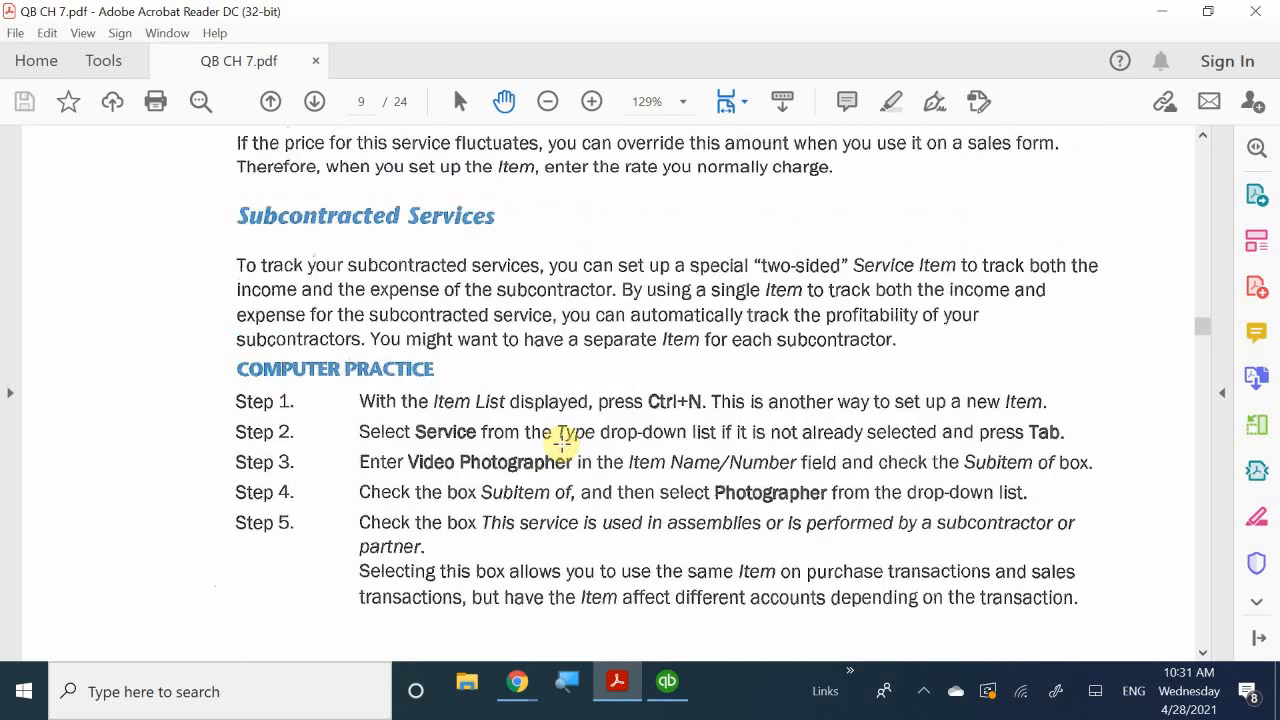
pyautogui.scroll(-16, 562, 443)
pyautogui.scroll(-20, 562, 443)
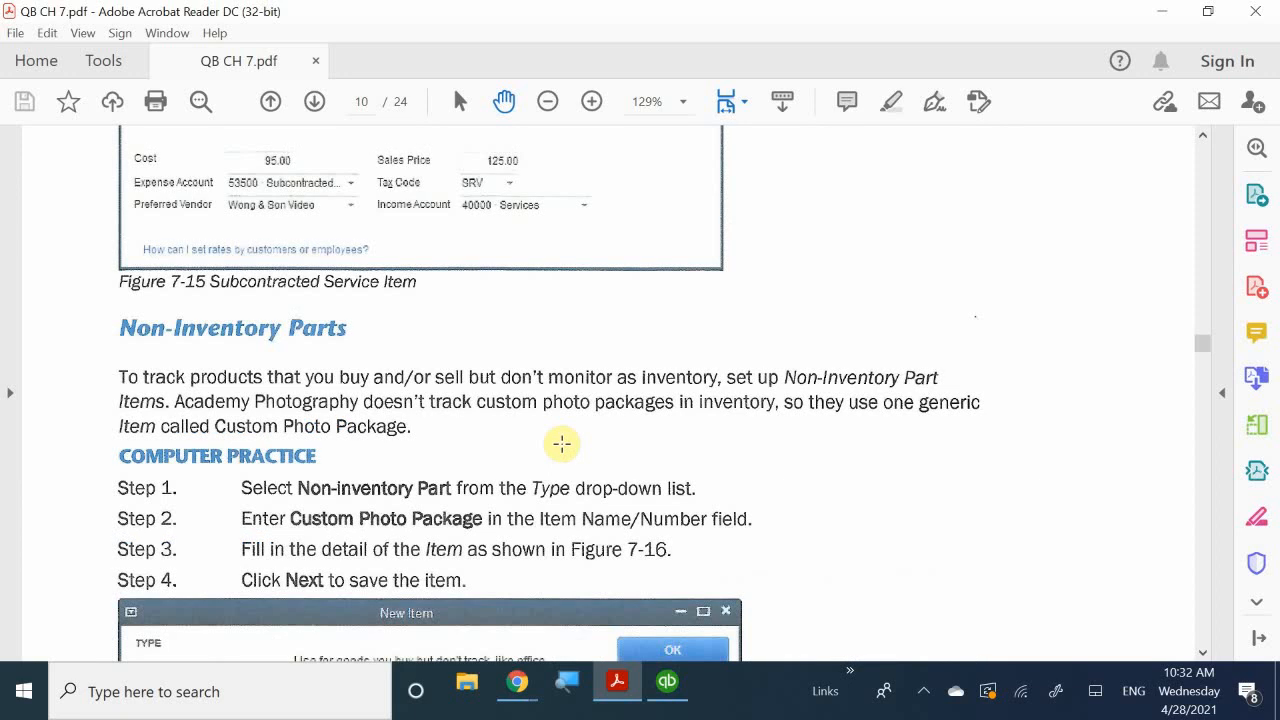
# - Read through the Non-Inventory Parts computer practice steps in the PDF
pyautogui.scroll(-10, 562, 443)
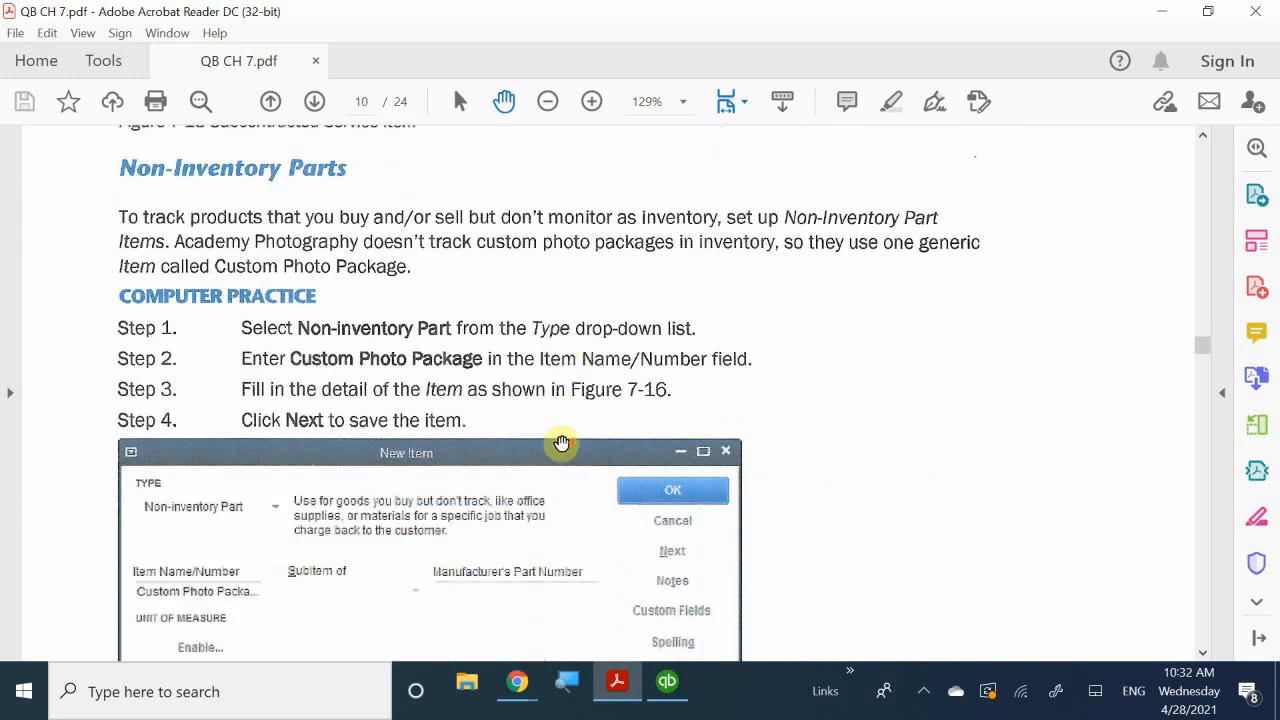
pyautogui.scroll(-8, 562, 443)
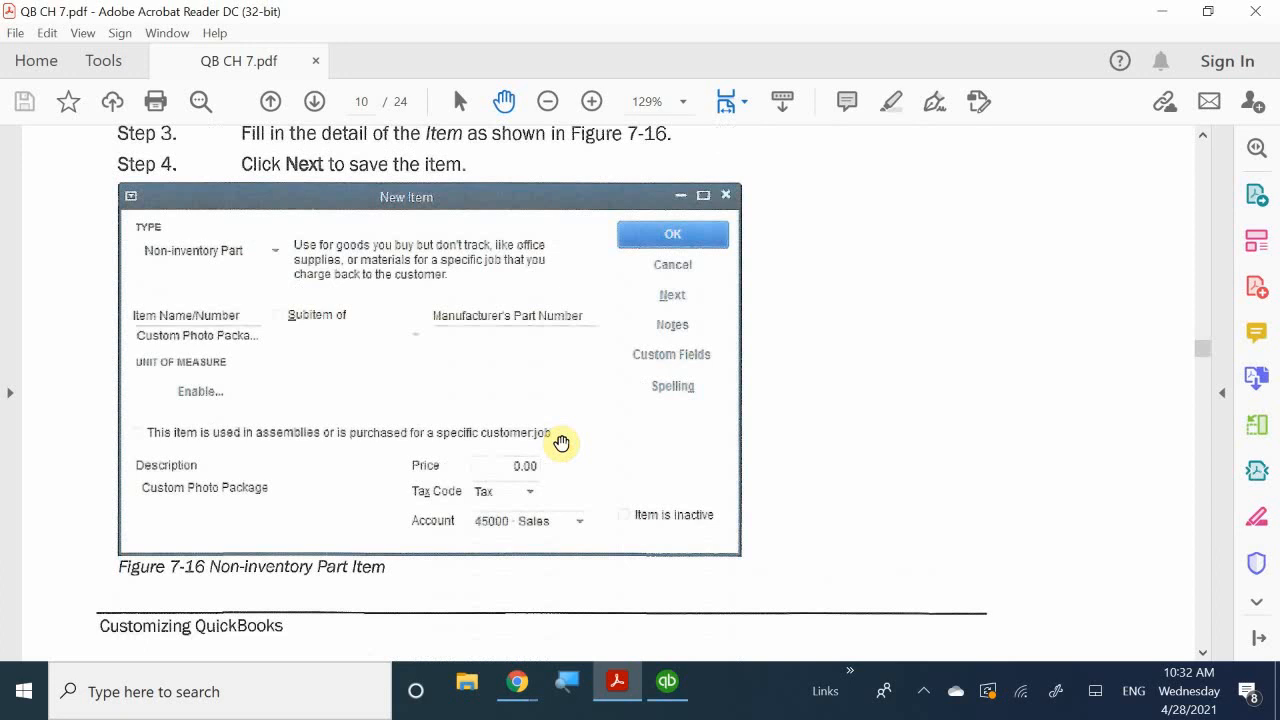
pyautogui.scroll(5, 562, 443)
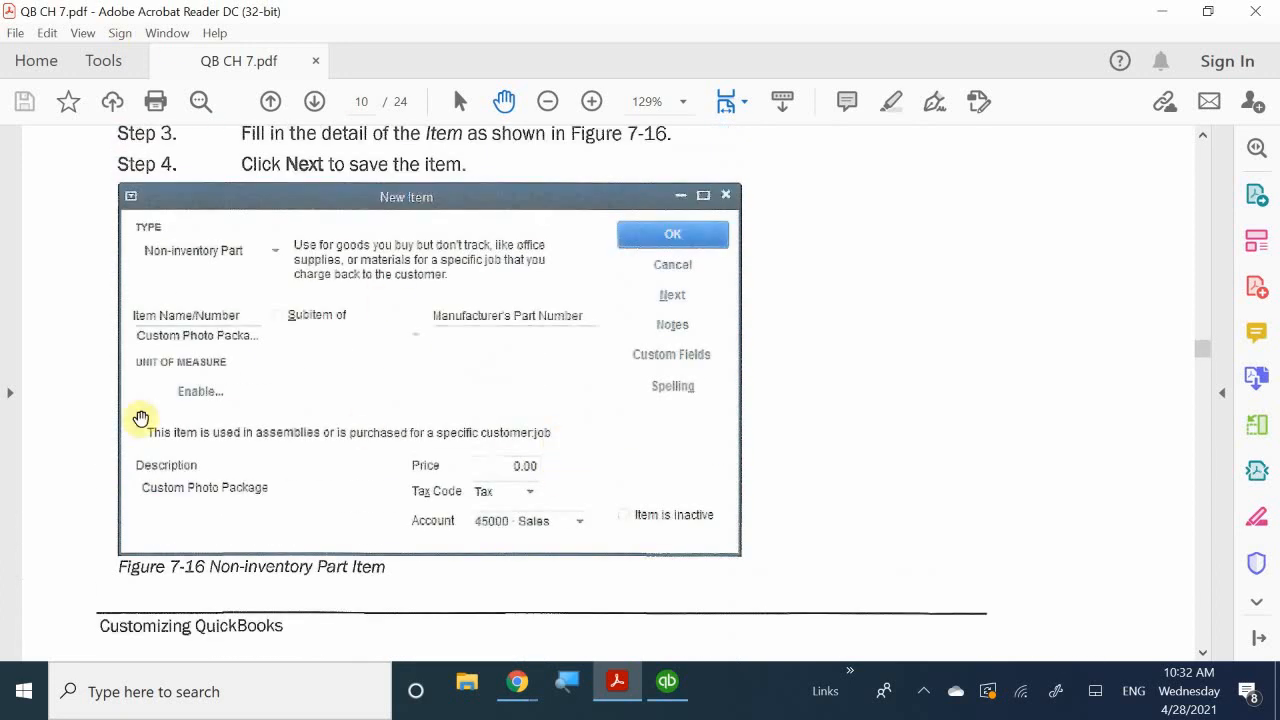
pyautogui.scroll(-9, 625, 384)
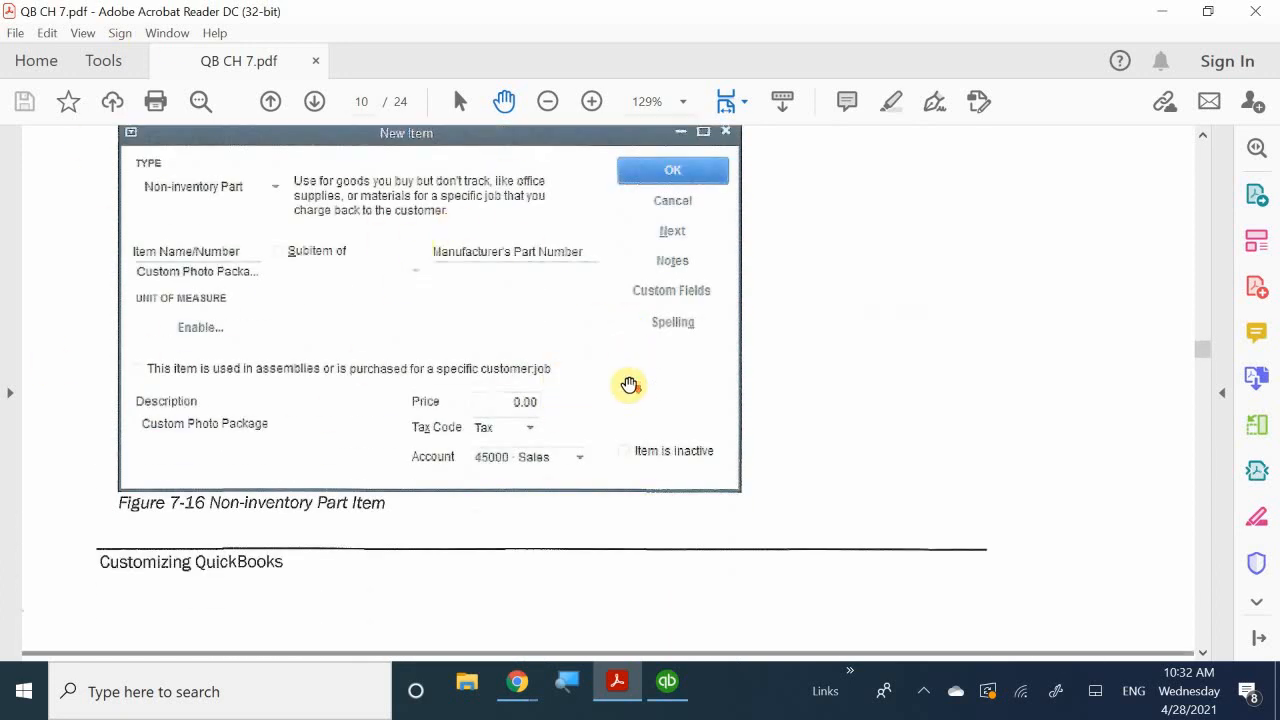
pyautogui.scroll(-2, 629, 384)
pyautogui.scroll(8, 420, 289)
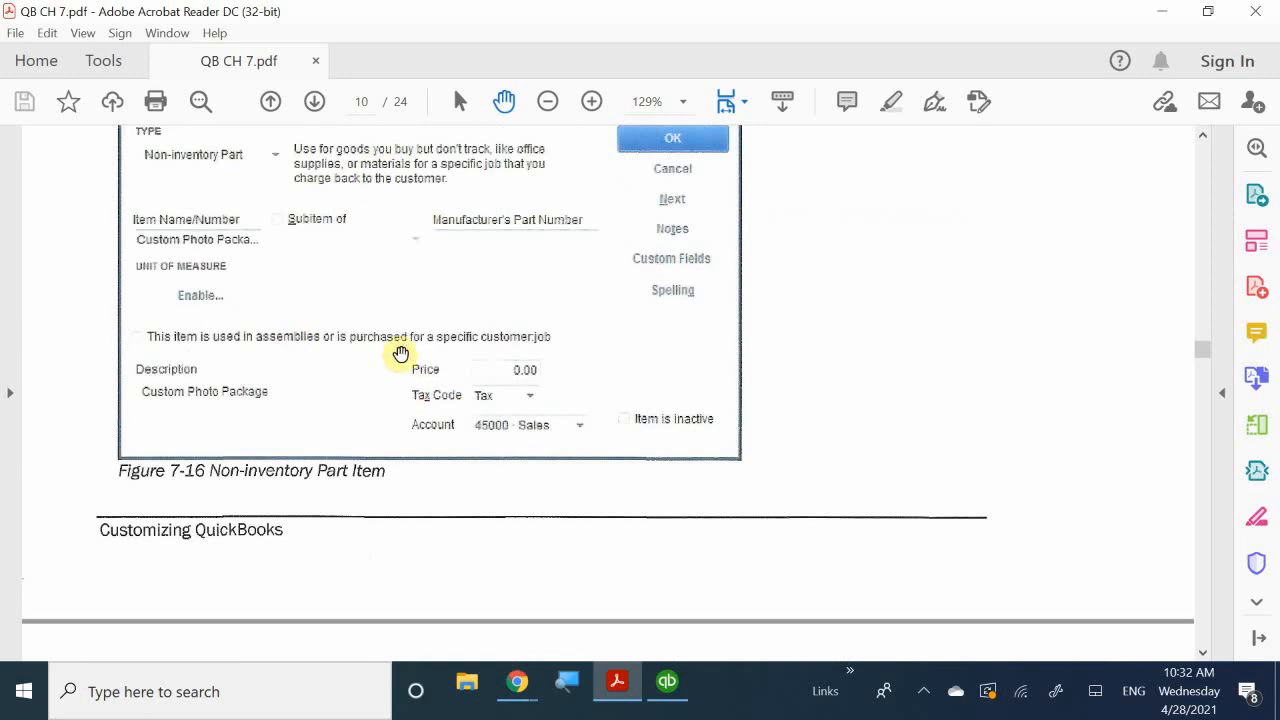
pyautogui.scroll(-2, 399, 352)
pyautogui.scroll(-9, 401, 354)
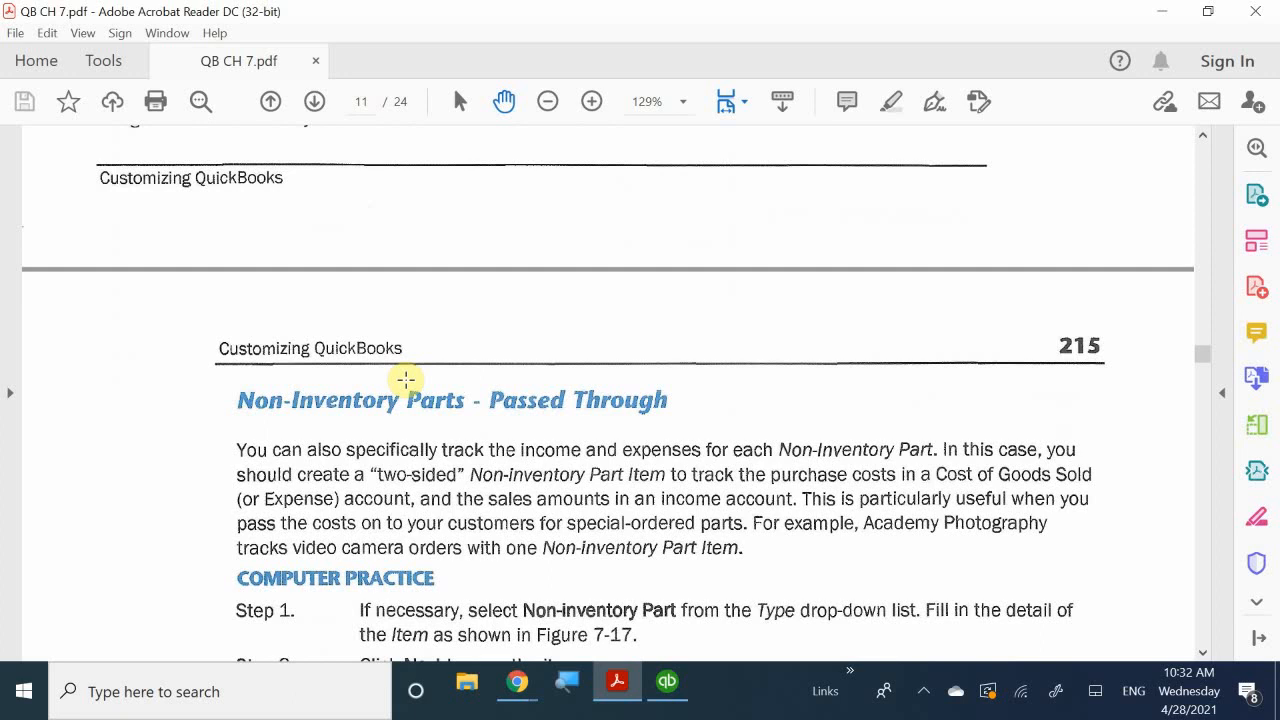
# - Look over Figure 7-16, then switch back to the QuickBooks Item List
pyautogui.scroll(-2, 405, 379)
pyautogui.scroll(2, 405, 379)
pyautogui.scroll(17, 405, 379)
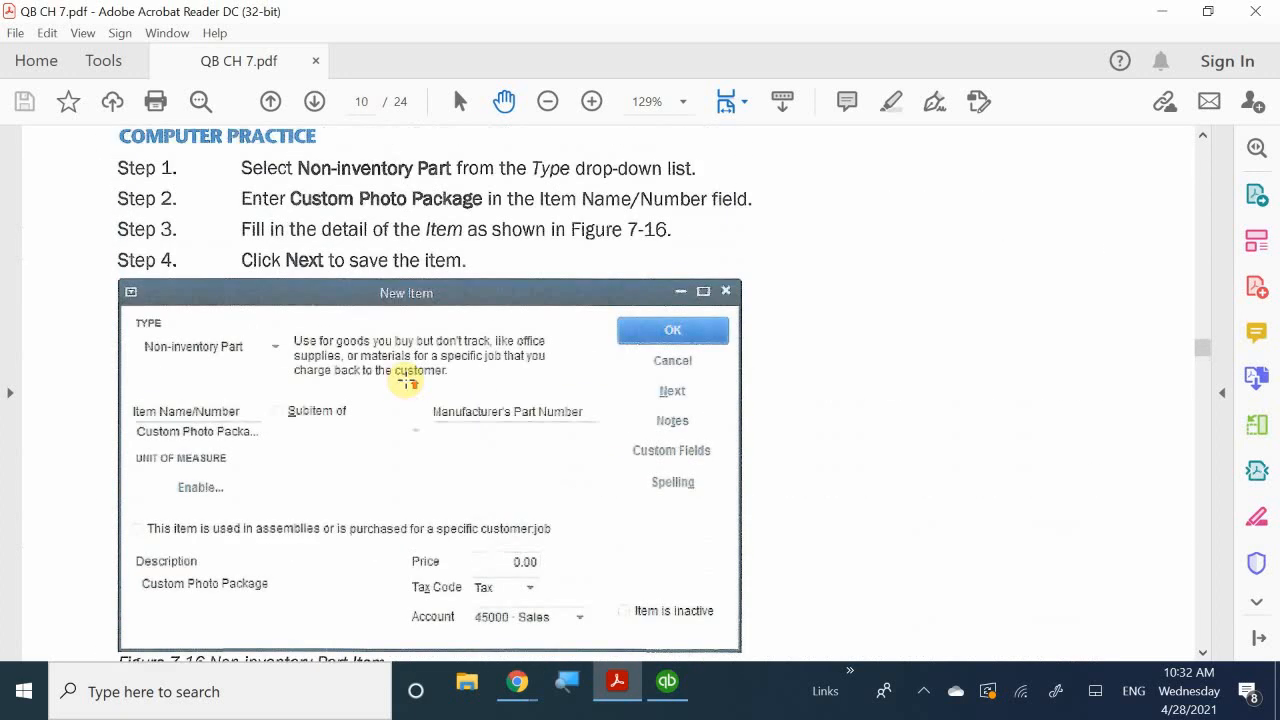
pyautogui.scroll(5, 405, 380)
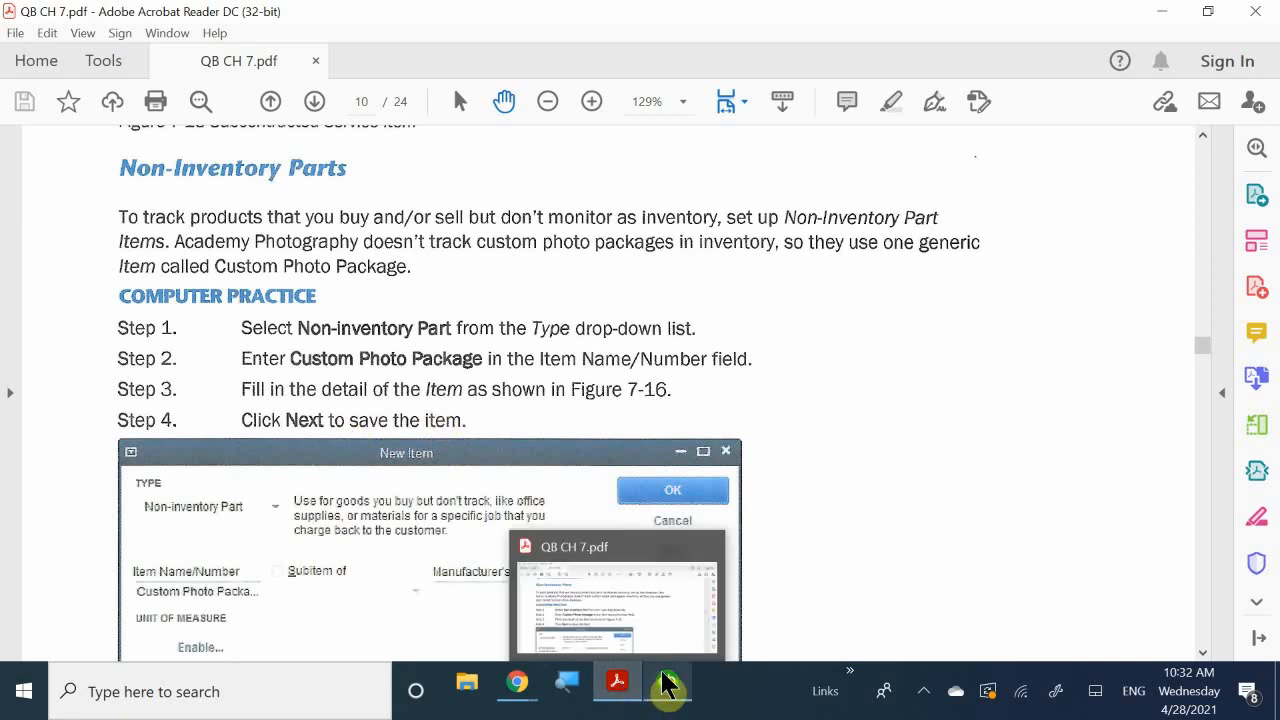
pyautogui.moveTo(667, 684)
pyautogui.click(665, 612)
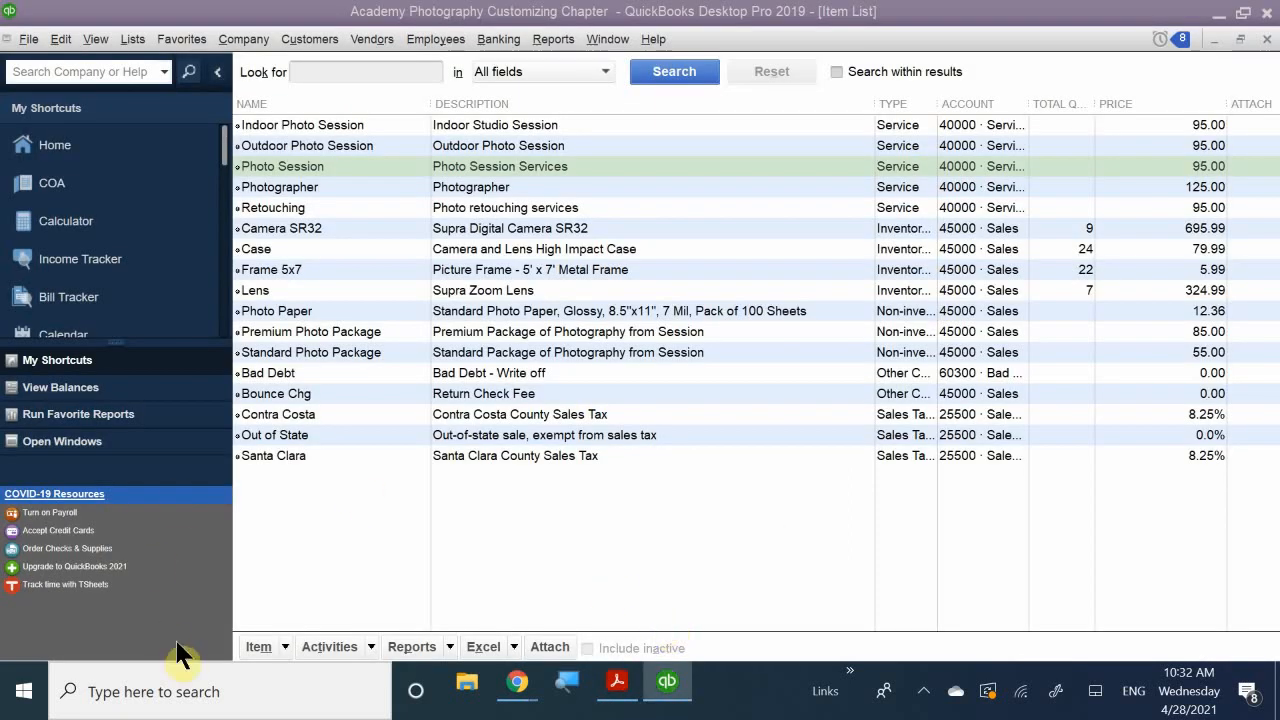
# - Start a new item from the Item List with type Non-inventory Part
pyautogui.click(265, 646)
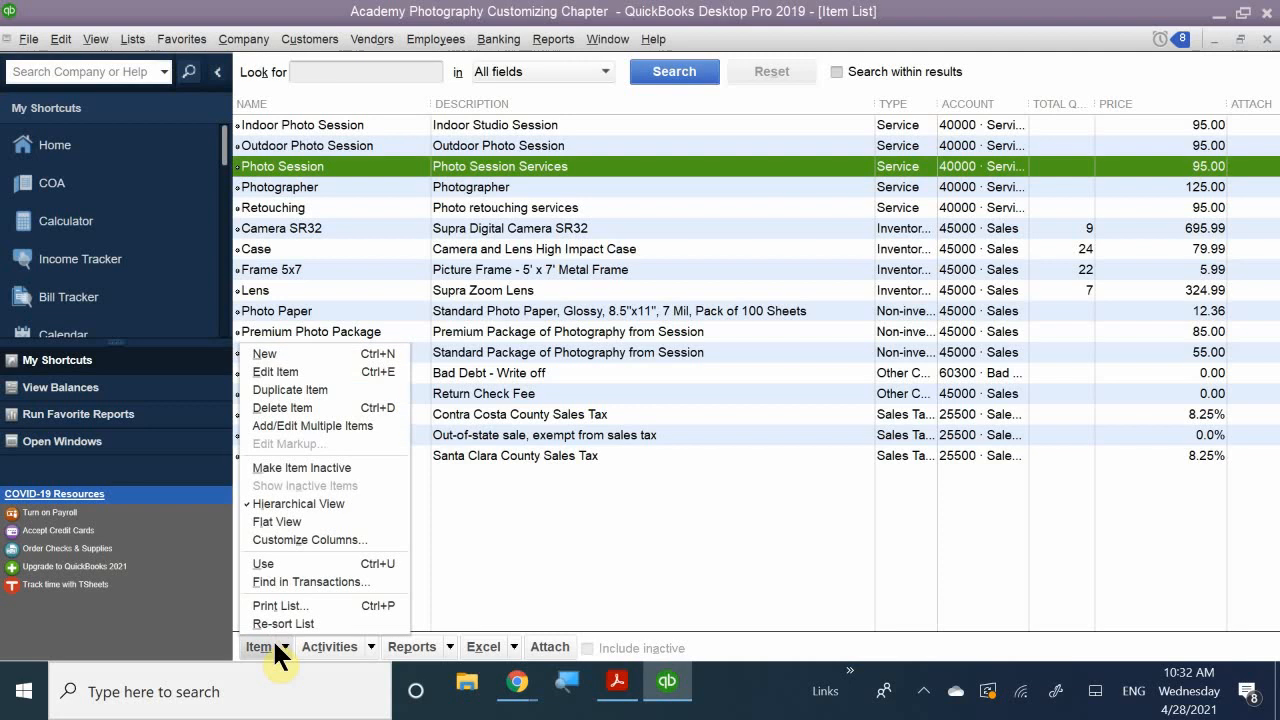
pyautogui.click(284, 350)
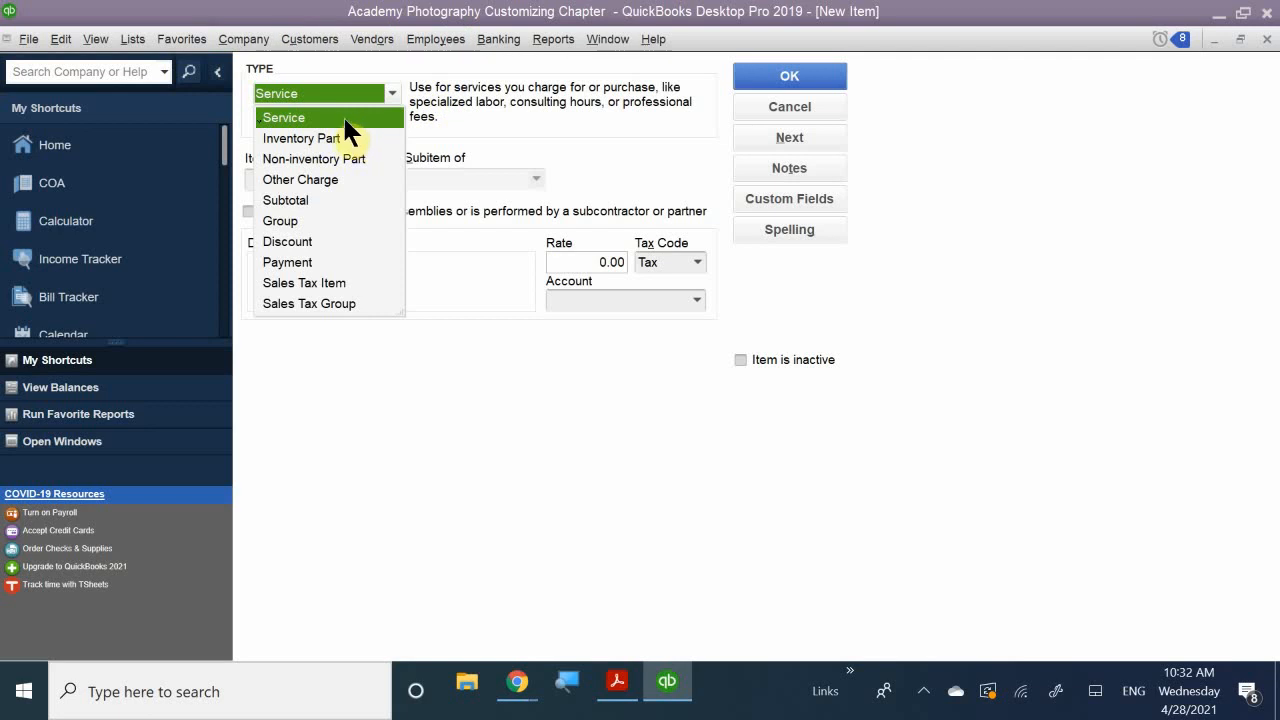
pyautogui.click(292, 159)
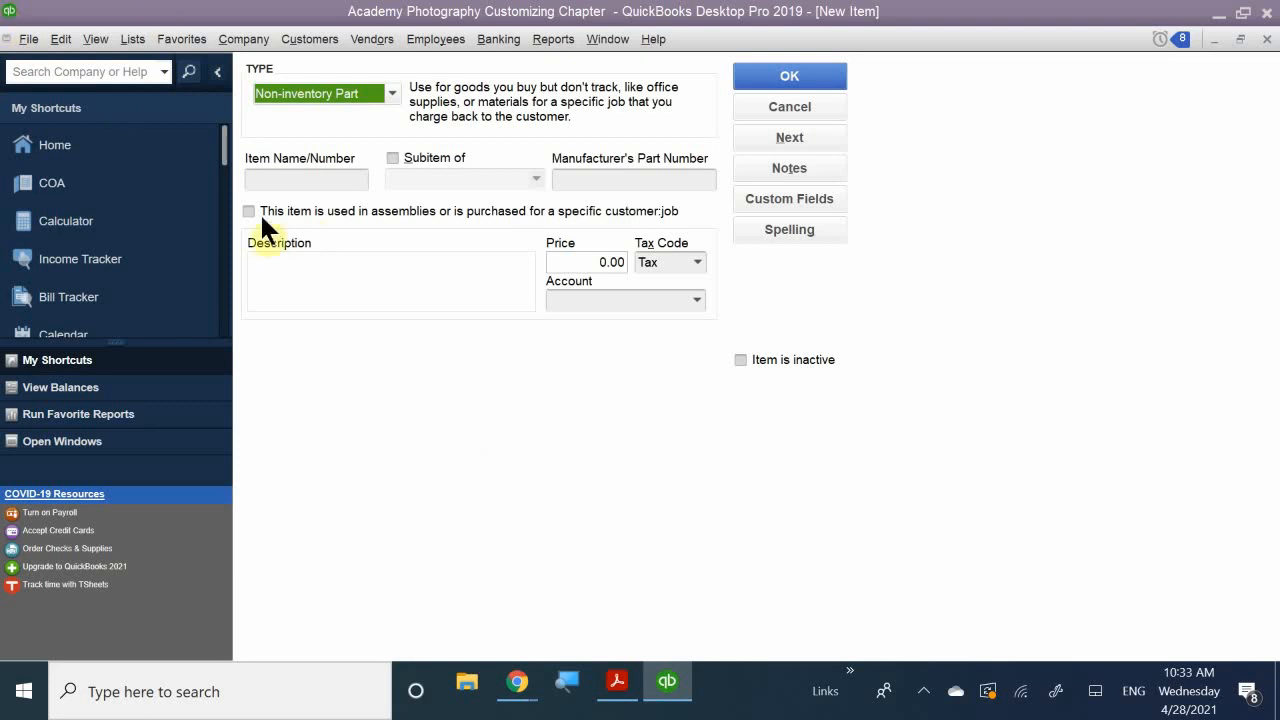
pyautogui.click(295, 178)
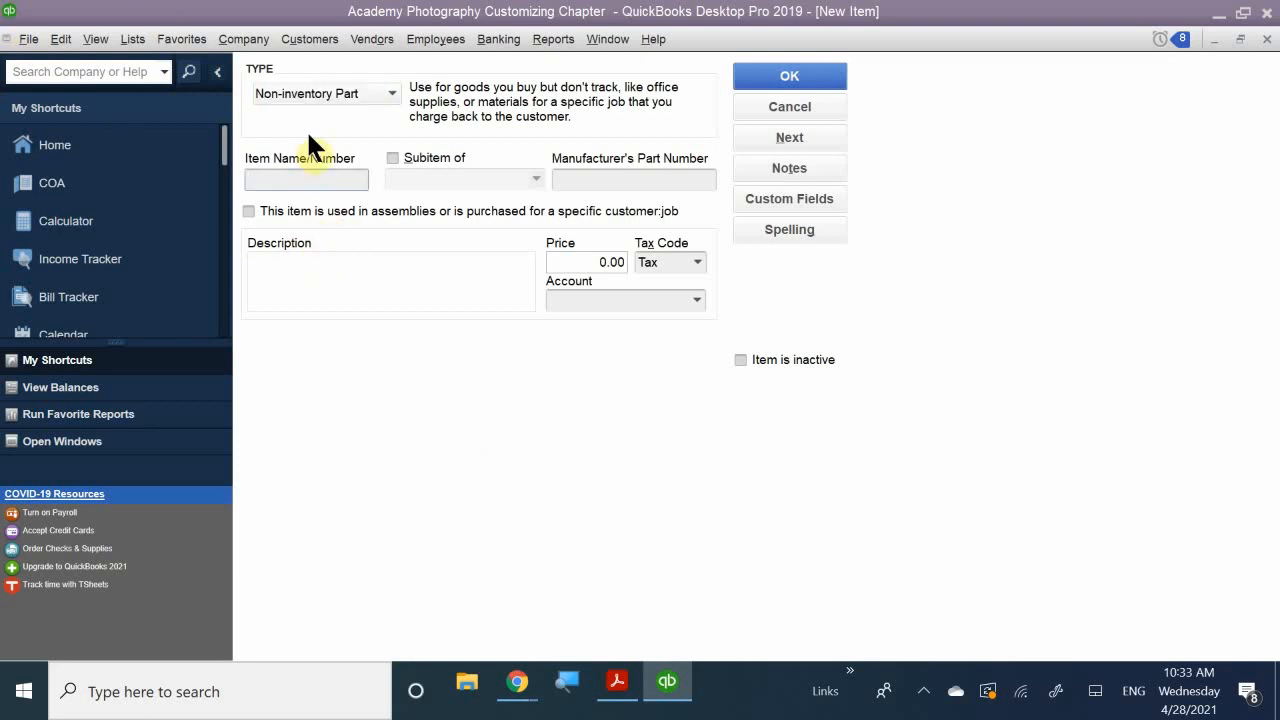
pyautogui.click(326, 93)
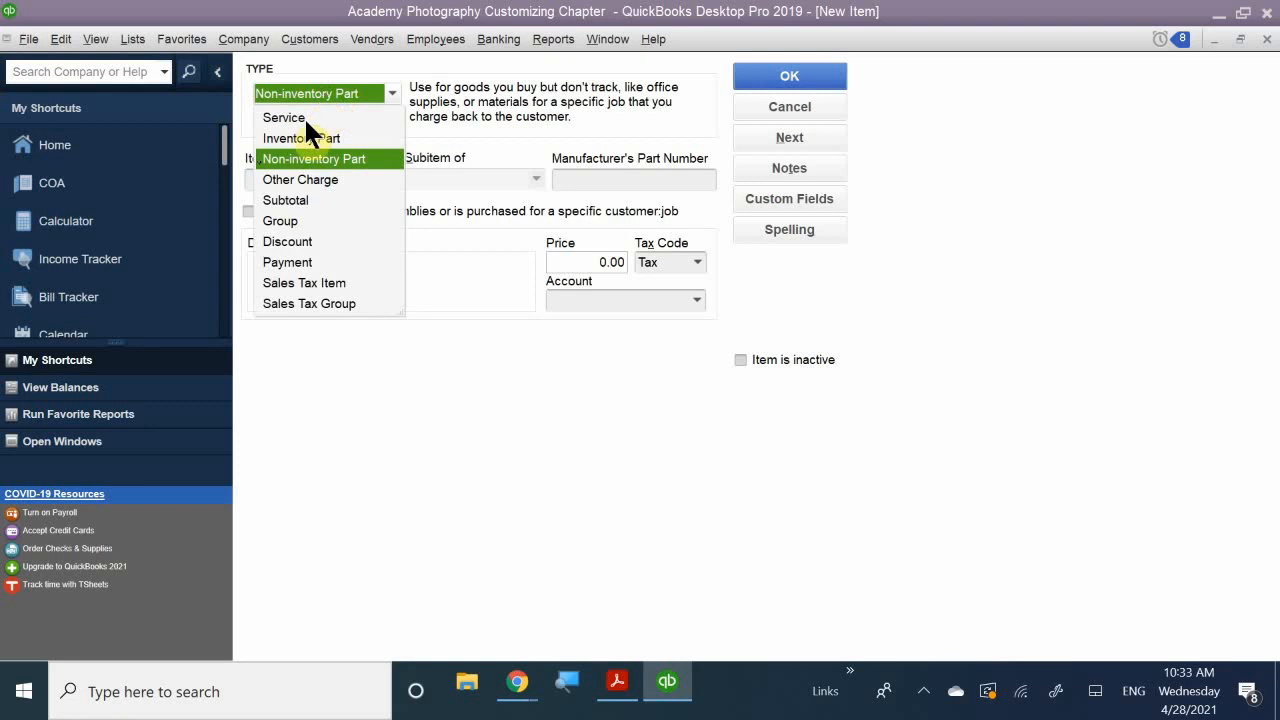
pyautogui.click(294, 159)
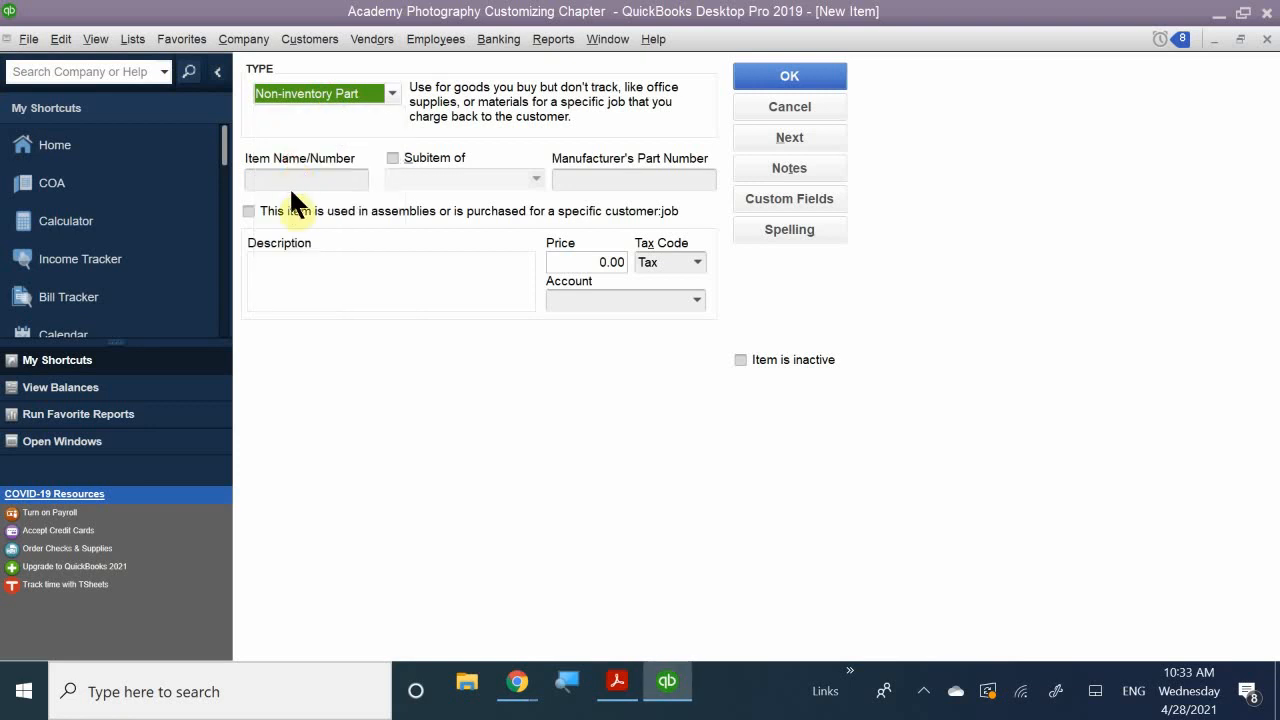
pyautogui.click(298, 181)
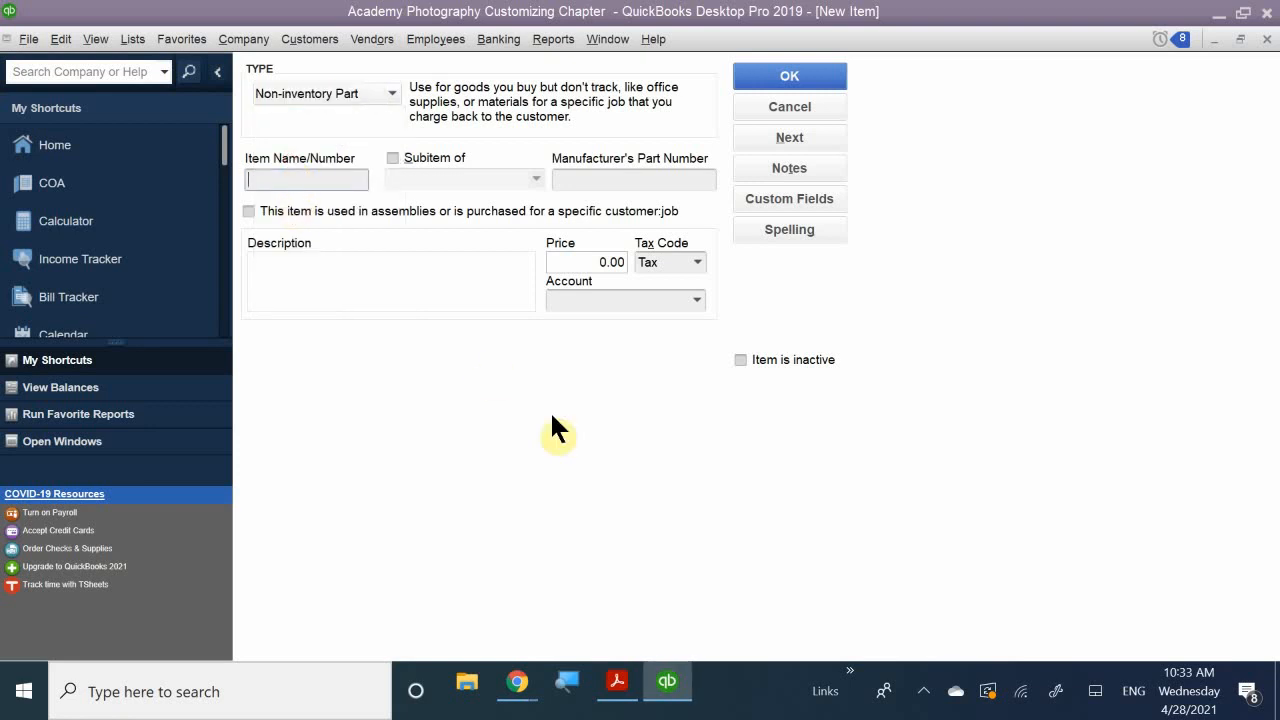
# - Enter 'Custom Photo Package' as both the item name and the description
pyautogui.write('c')
pyautogui.press('BackSpace')
pyautogui.write('Cu')
pyautogui.press('BackSpace')
pyautogui.write('i')
pyautogui.press('BackSpace')
pyautogui.write('ustom')
pyautogui.write('Pat')
pyautogui.press('BackSpace')
pyautogui.press('BackSpace')
pyautogui.write('hoto Pack')
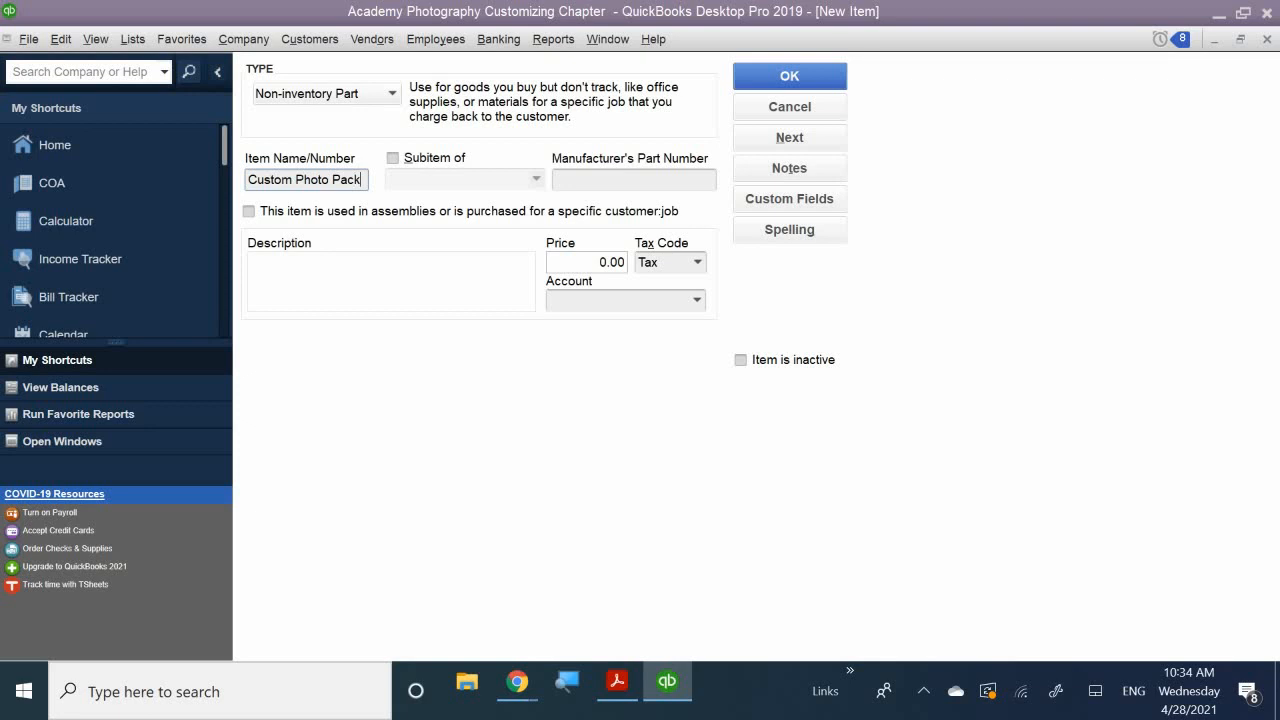
pyautogui.write('age')
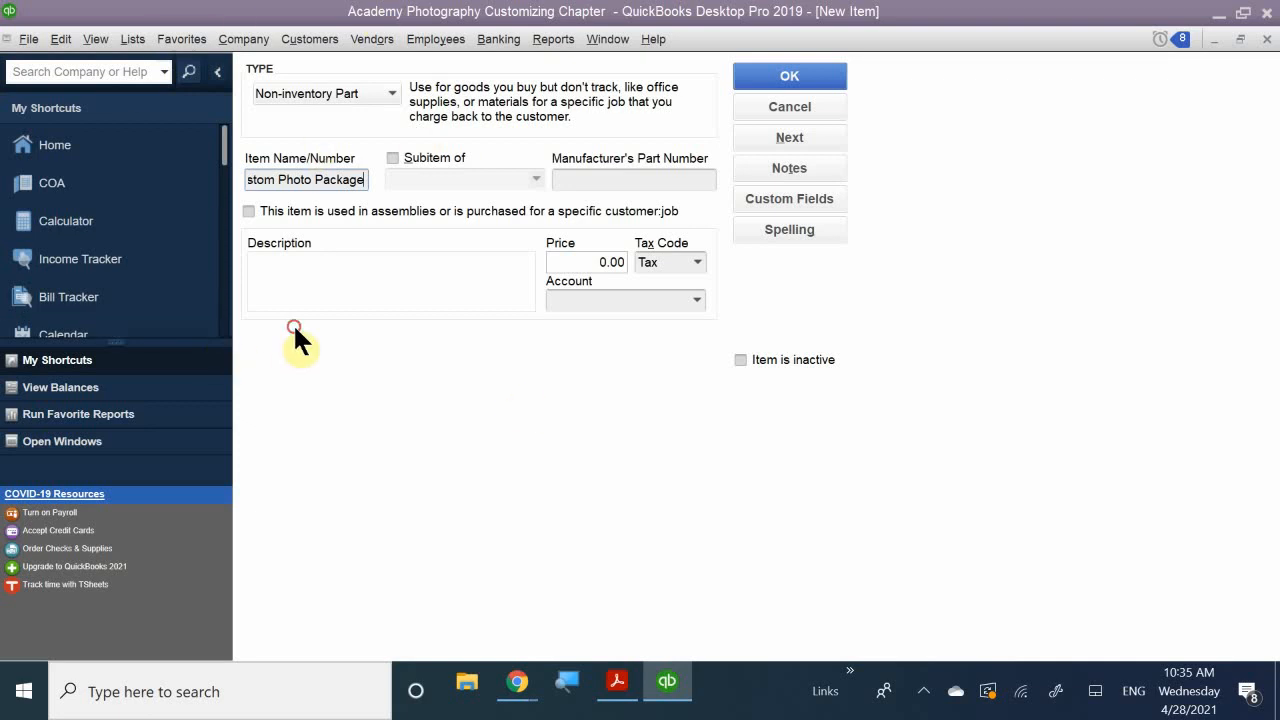
pyautogui.click(310, 304)
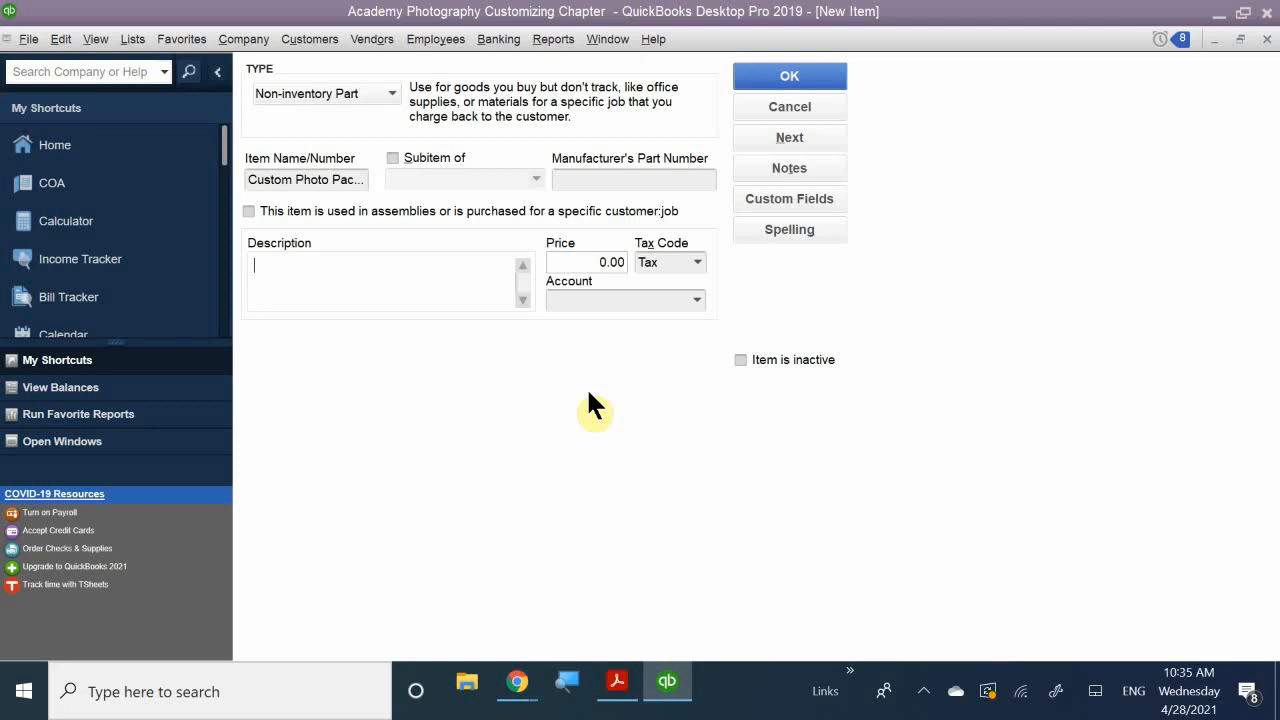
pyautogui.write('Custom Photo Package')
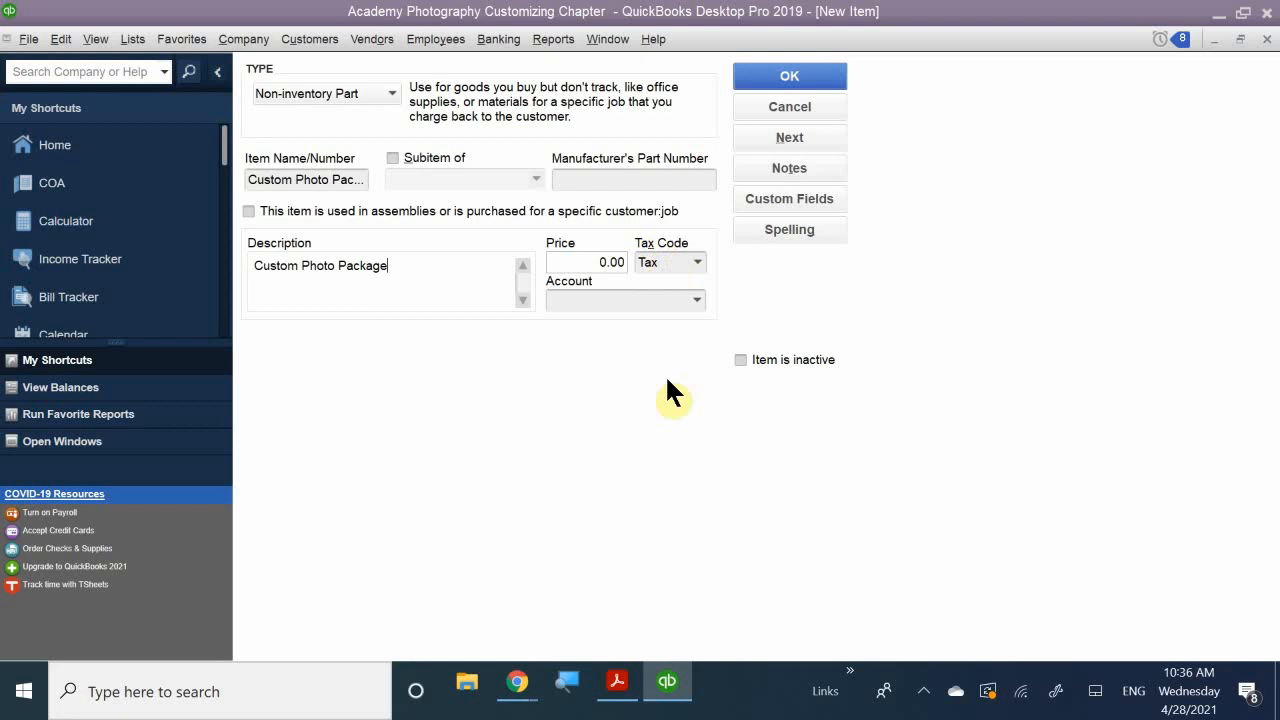
# - Choose 45000 · Sales as the item's account and save Custom Photo Package
pyautogui.click(614, 301)
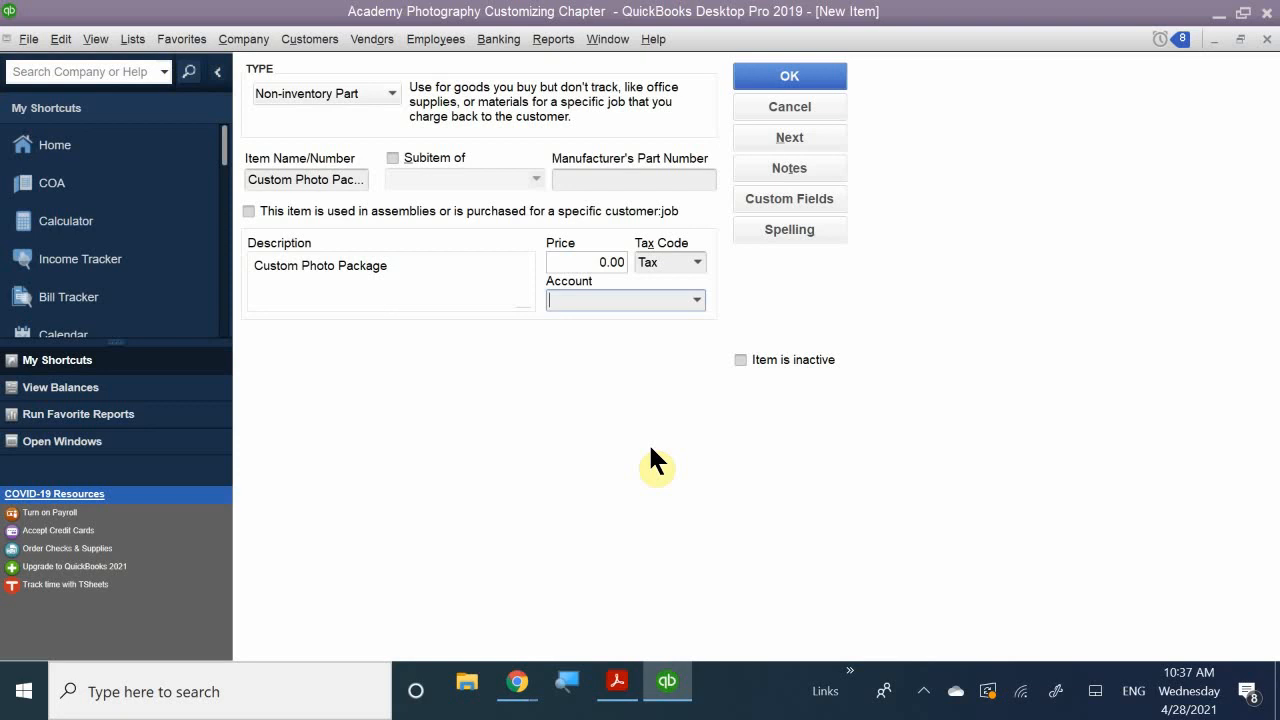
pyautogui.write('Sa')
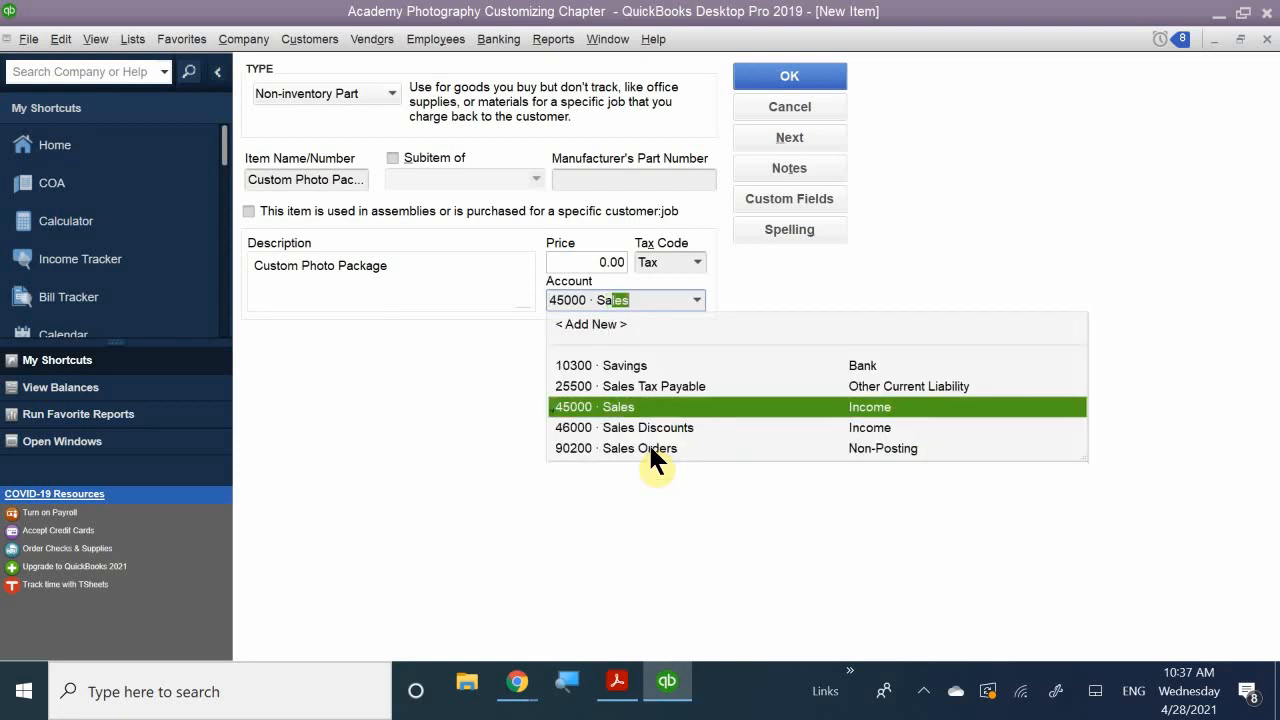
pyautogui.press('BackSpace')
pyautogui.press('BackSpace')
pyautogui.press('BackSpace')
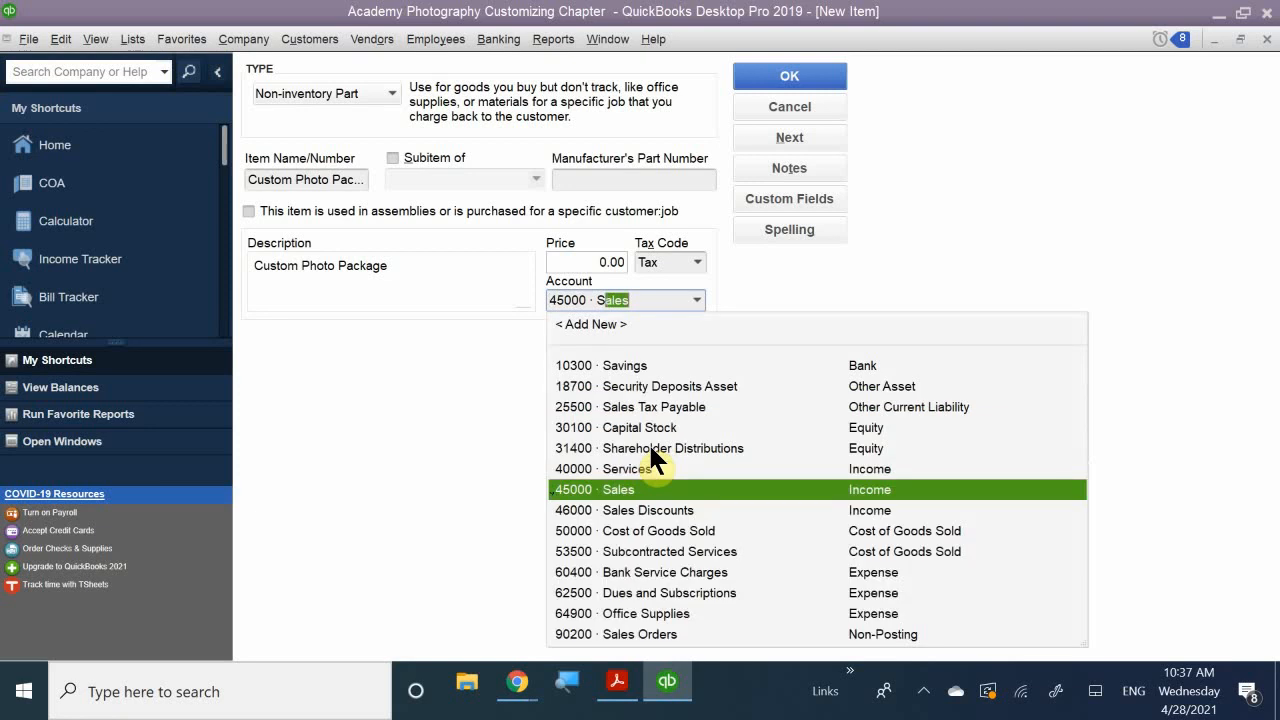
pyautogui.write('Sa')
pyautogui.press('BackSpace')
pyautogui.press('BackSpace')
pyautogui.press('BackSpace')
pyautogui.write('Sale')
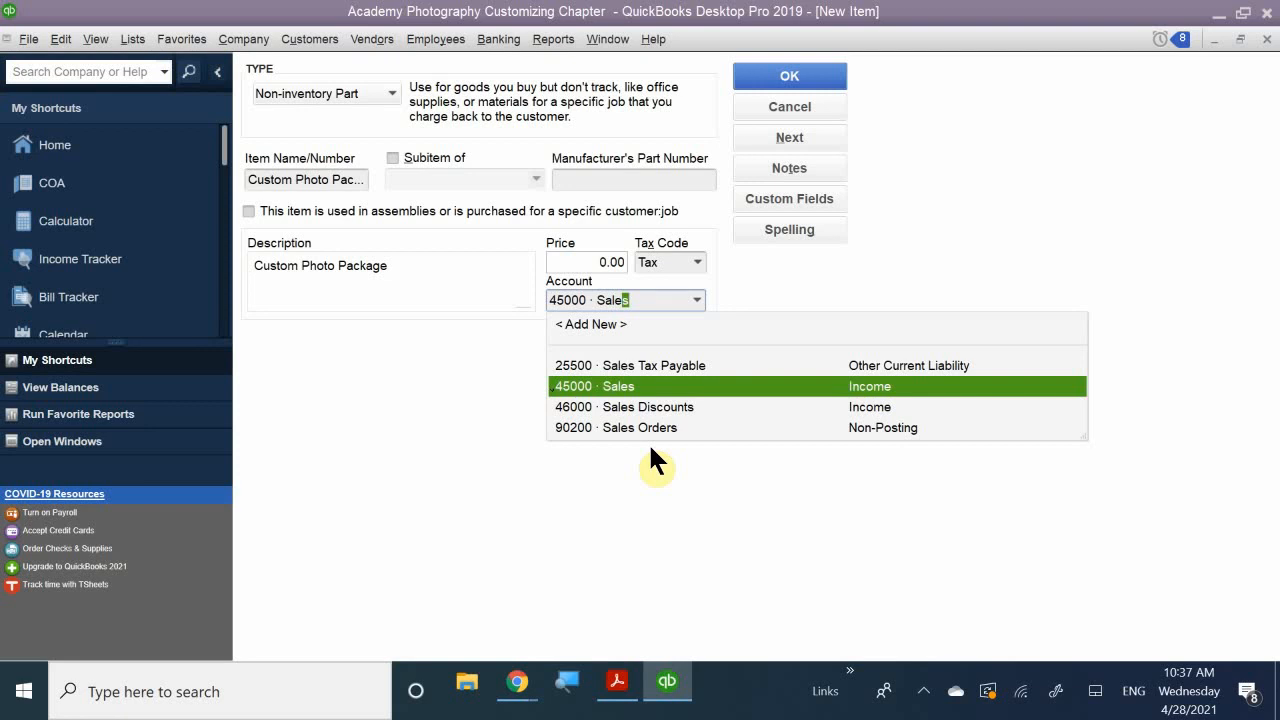
pyautogui.click(621, 387)
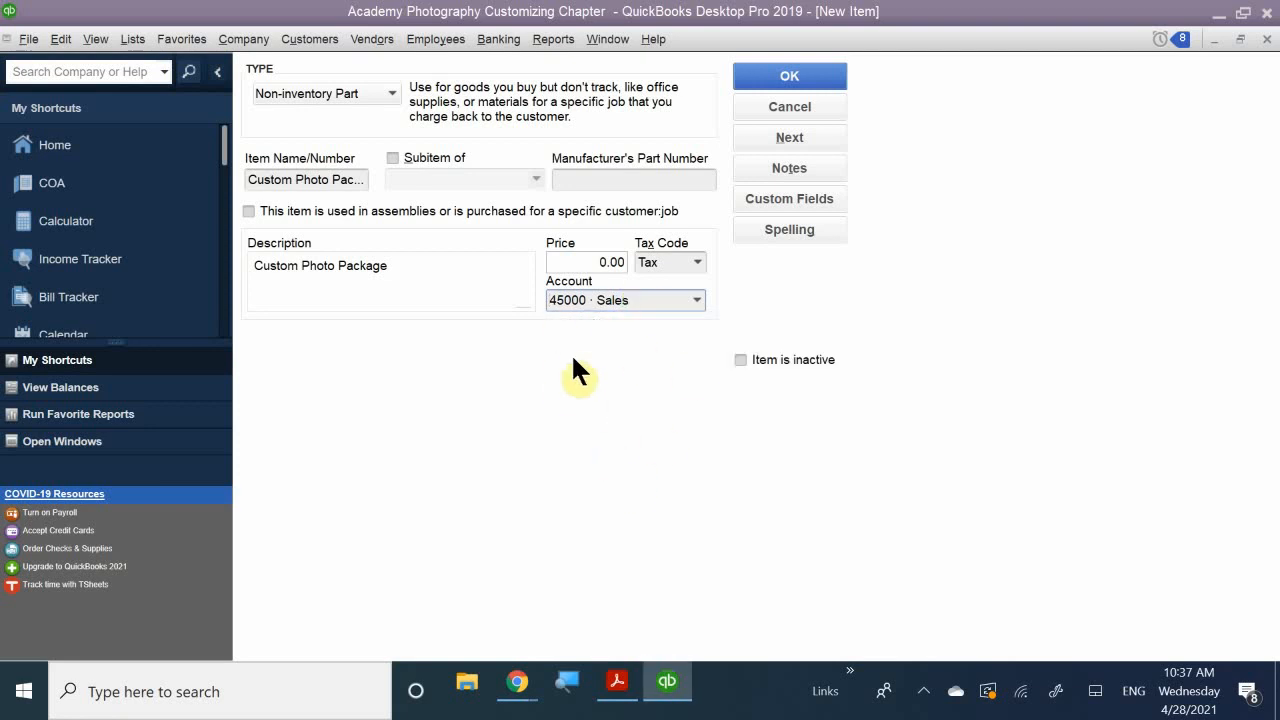
pyautogui.click(751, 68)
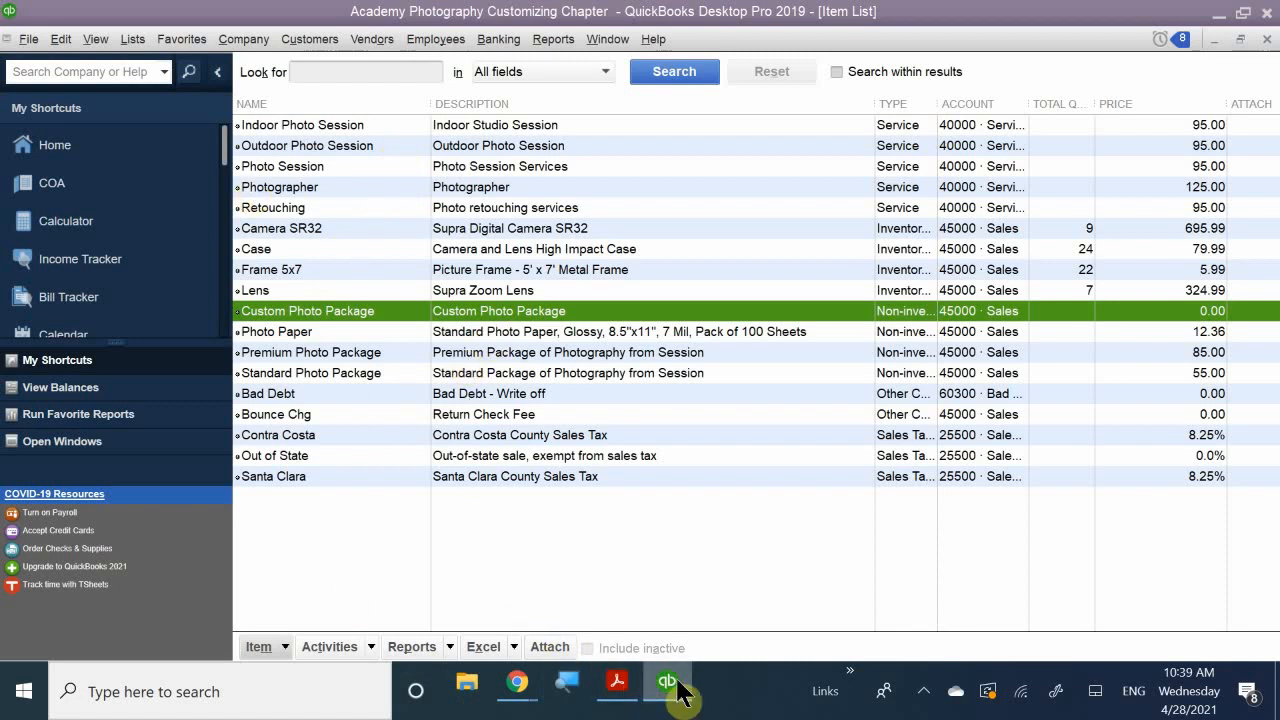
pyautogui.moveTo(678, 680)
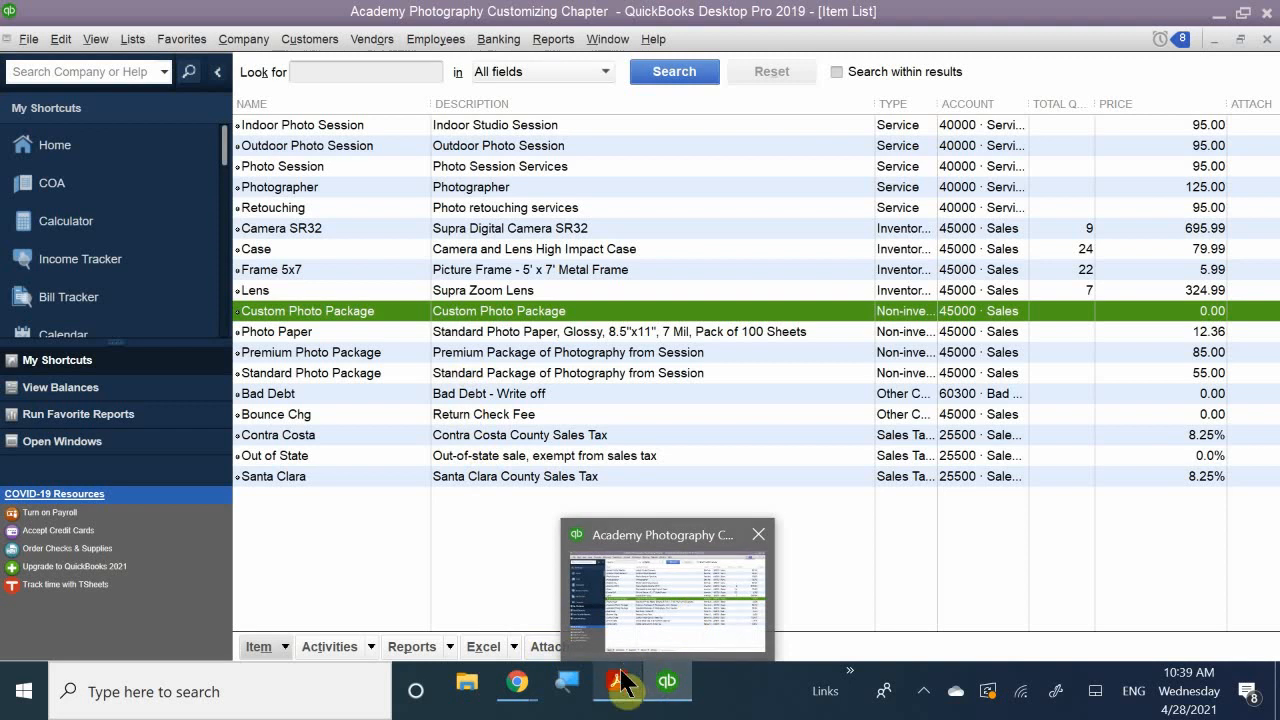
# - Bring QB CH 7.pdf back to the front and scroll to page 11
pyautogui.moveTo(617, 682)
pyautogui.click(612, 610)
pyautogui.scroll(-10, 566, 534)
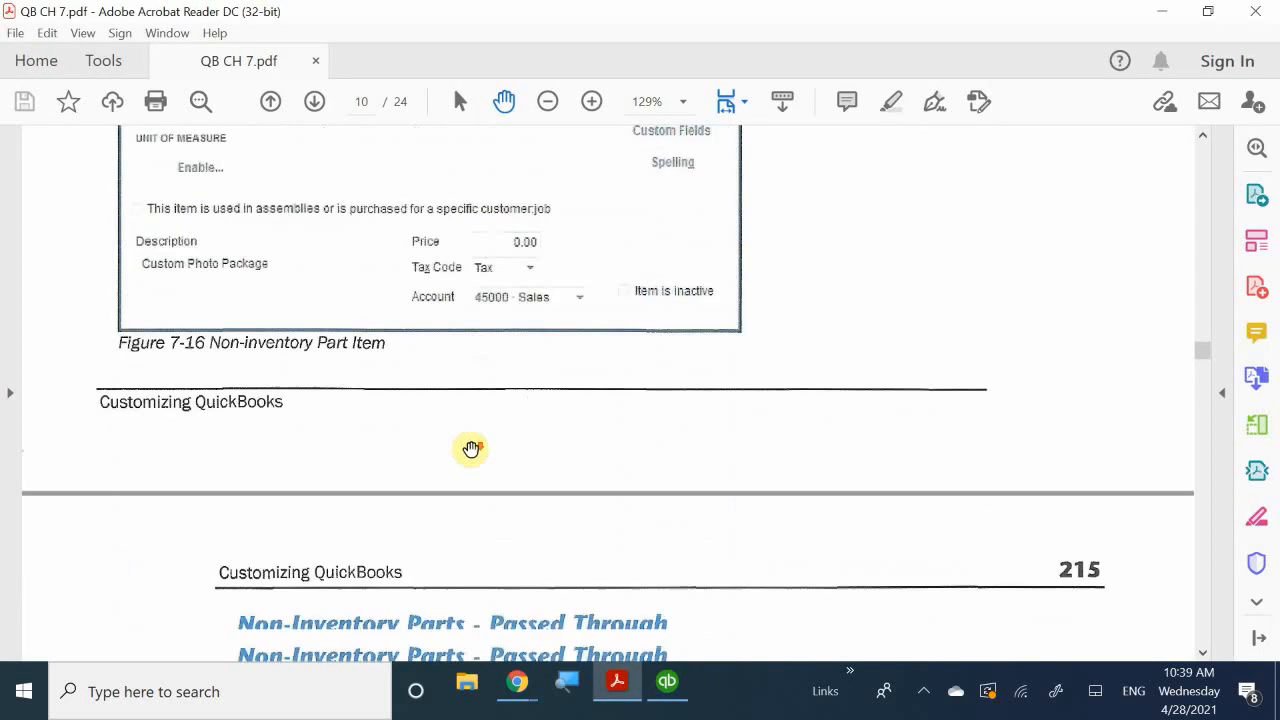
pyautogui.scroll(-4, 477, 449)
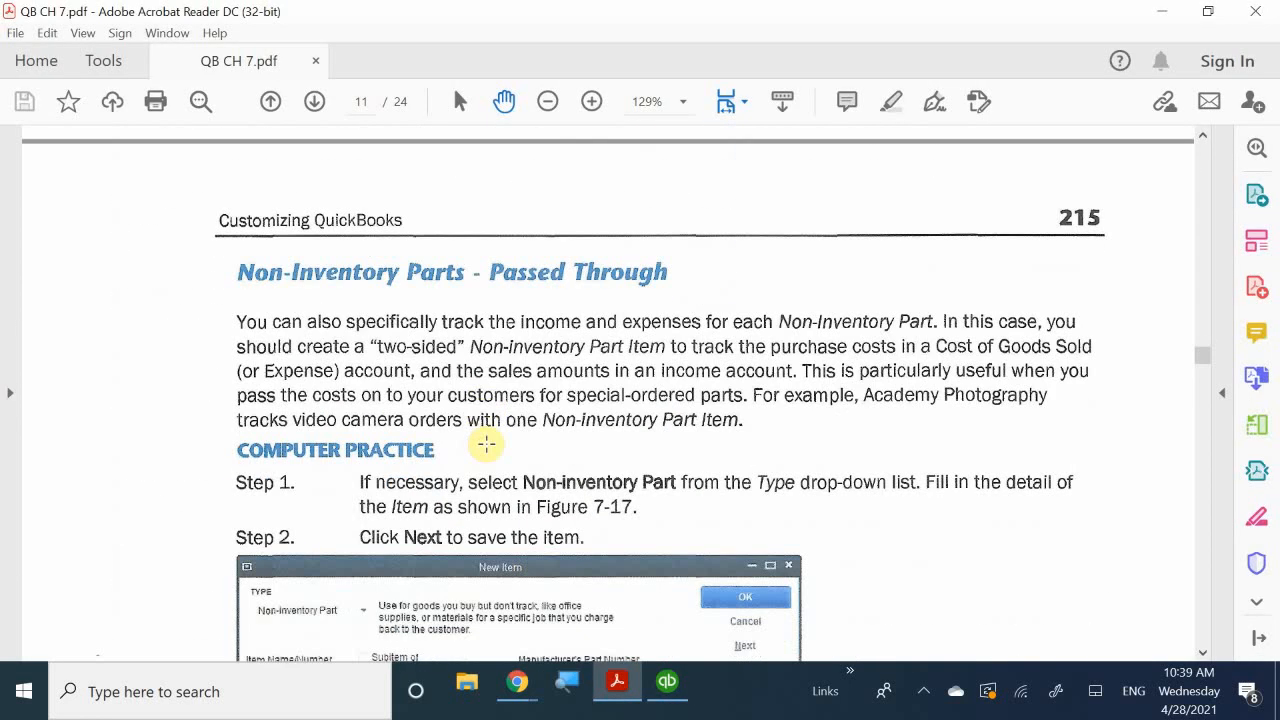
pyautogui.scroll(-16, 486, 444)
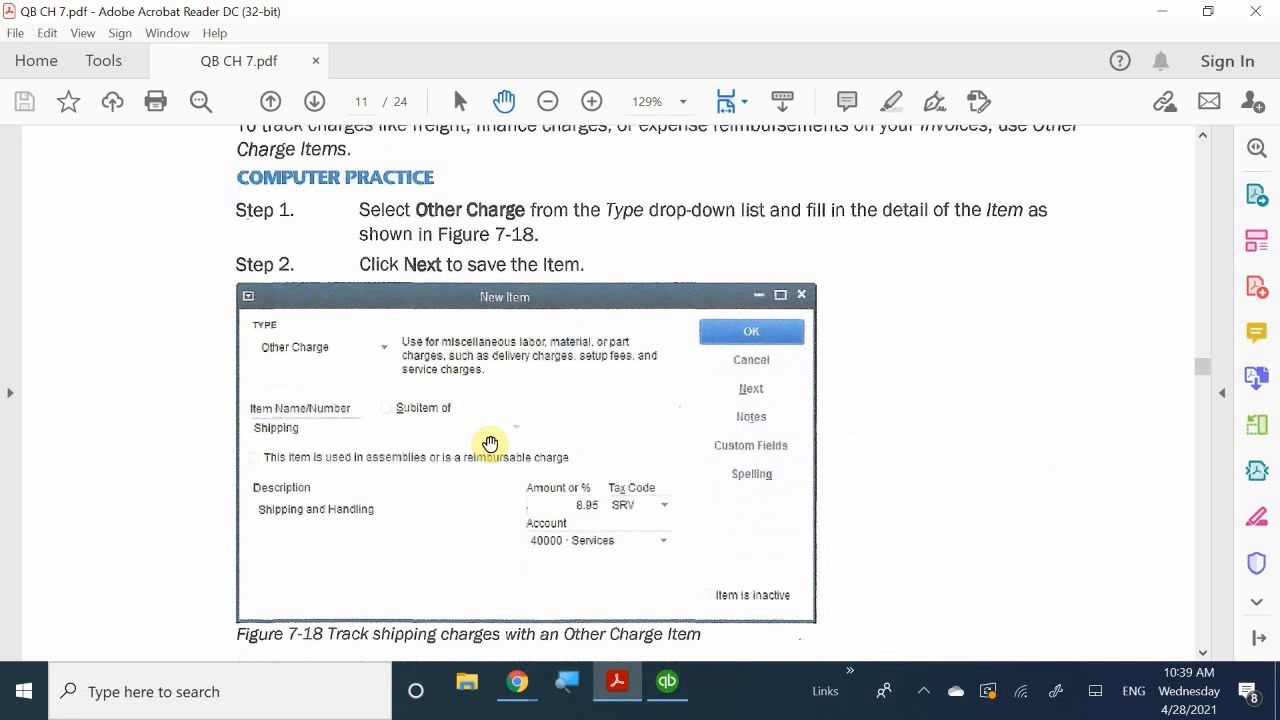
# - Read down through Figure 7-18's Shipping Other Charge item to the page footer
pyautogui.scroll(3, 490, 443)
pyautogui.scroll(1, 490, 443)
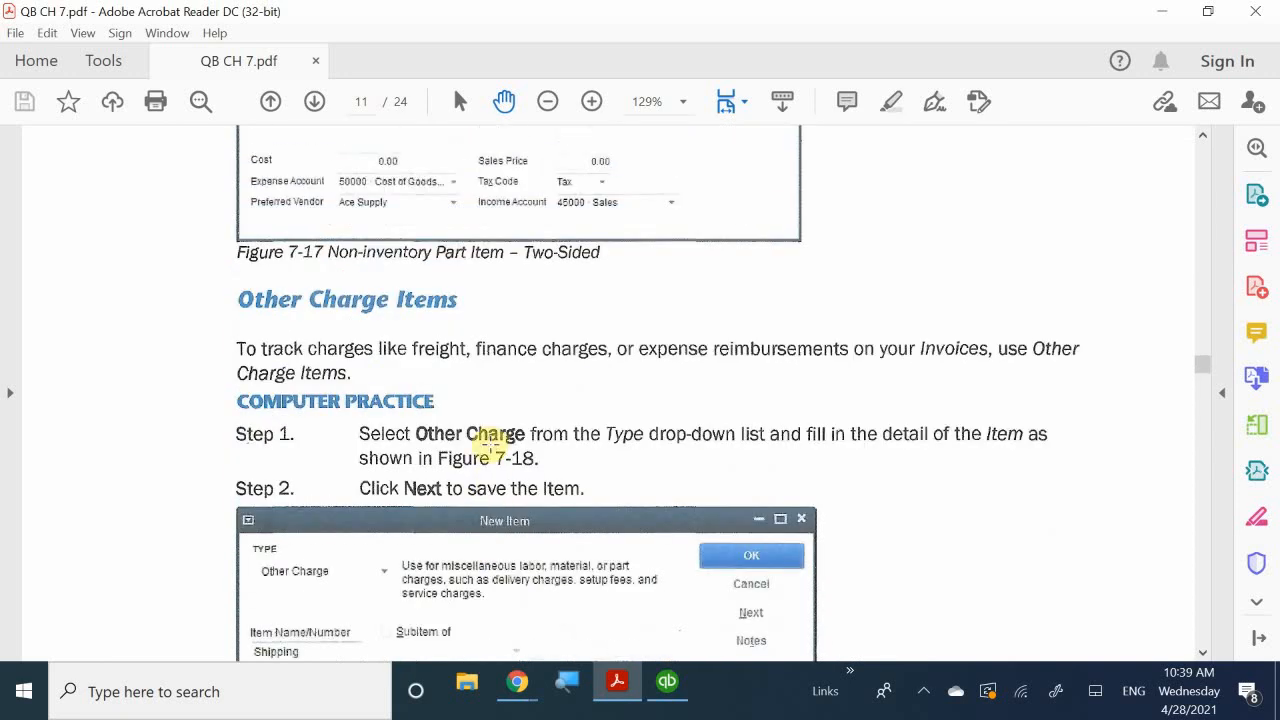
pyautogui.scroll(-1, 508, 444)
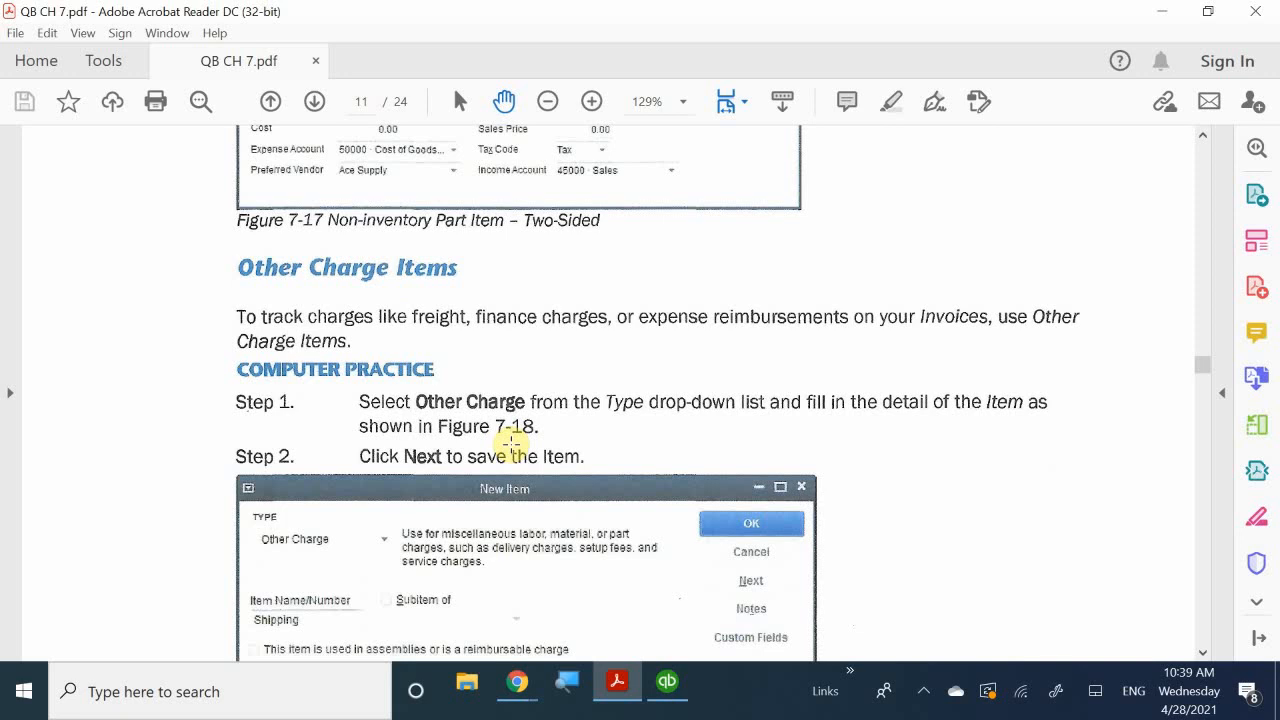
pyautogui.scroll(-2, 510, 444)
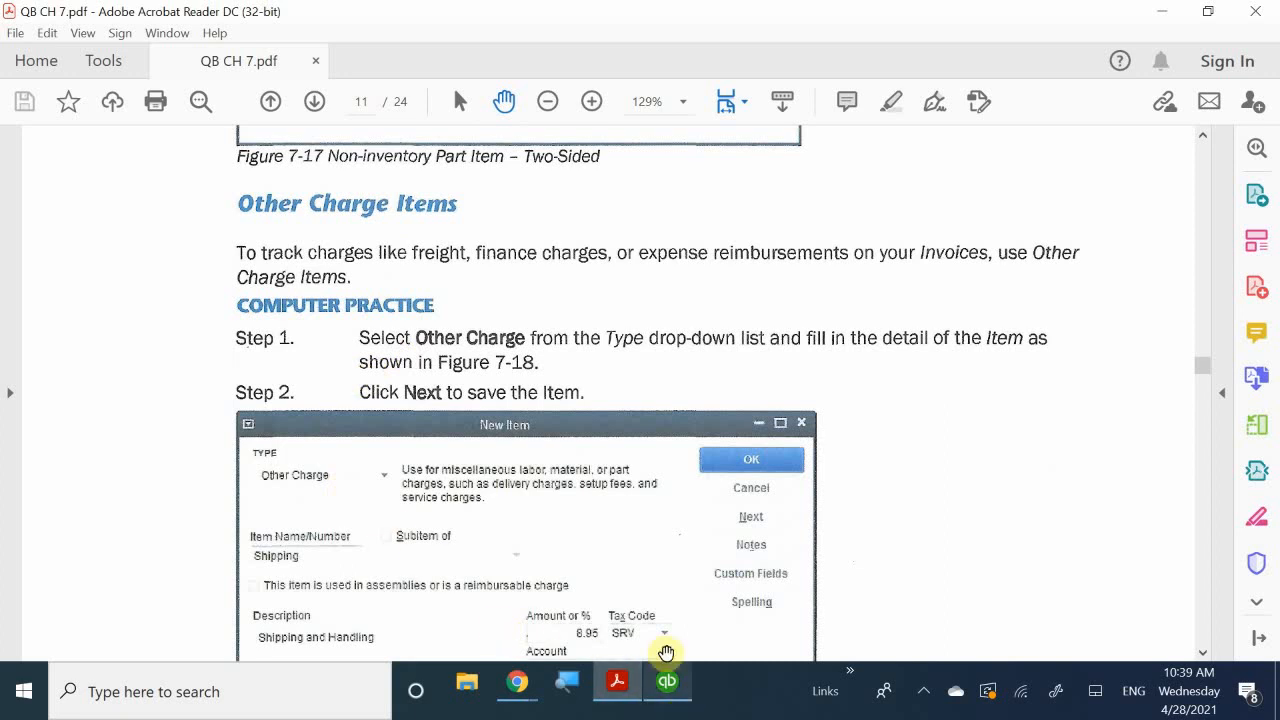
pyautogui.scroll(-3, 623, 551)
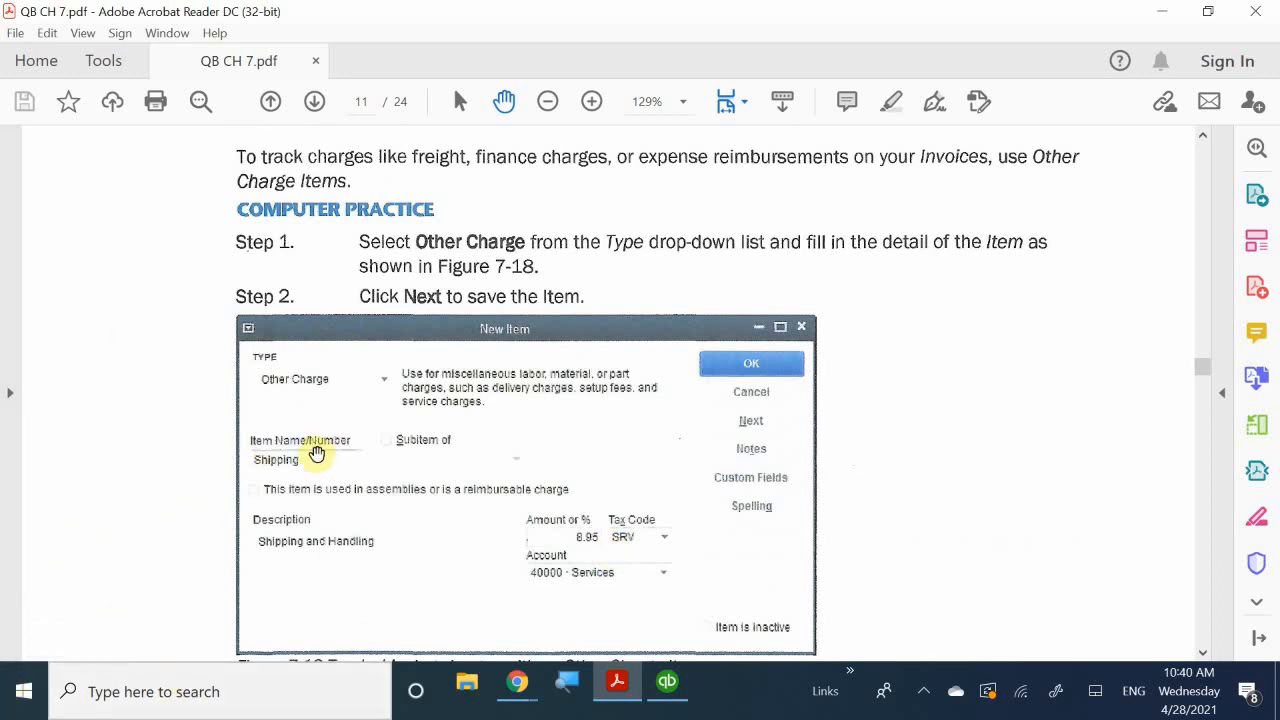
pyautogui.scroll(-1, 355, 456)
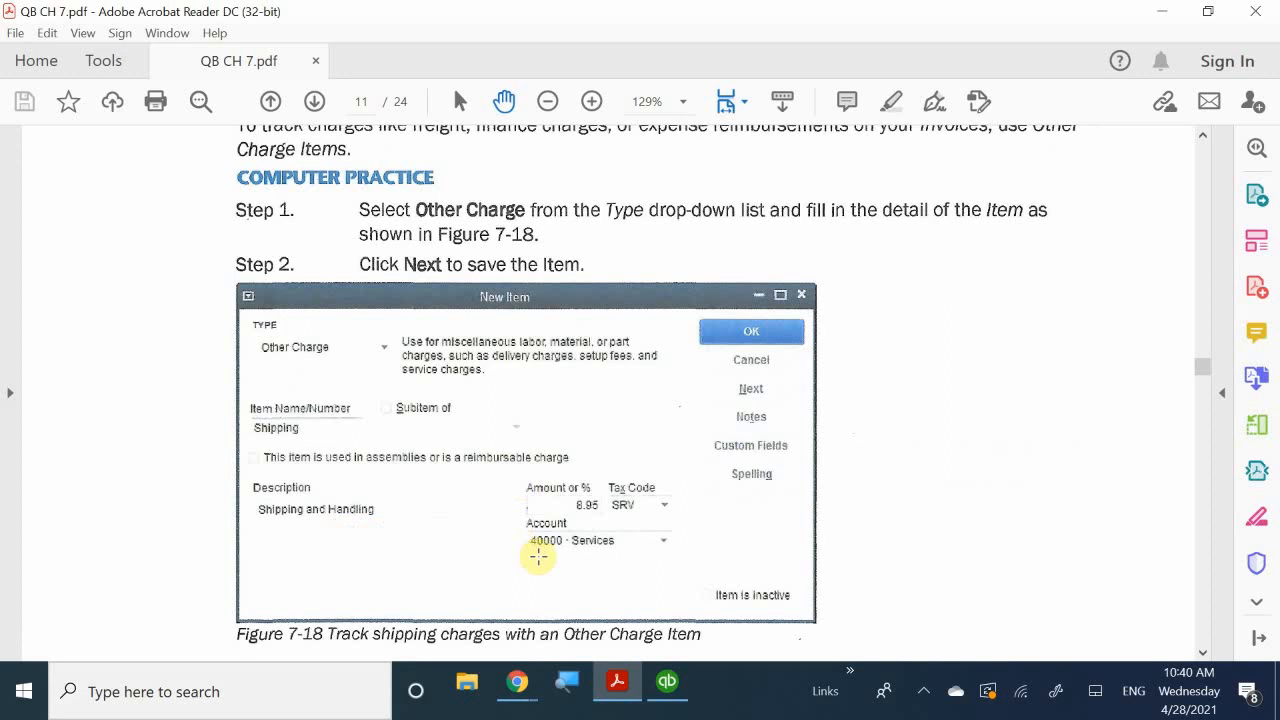
pyautogui.scroll(-1, 498, 508)
pyautogui.scroll(-2, 498, 508)
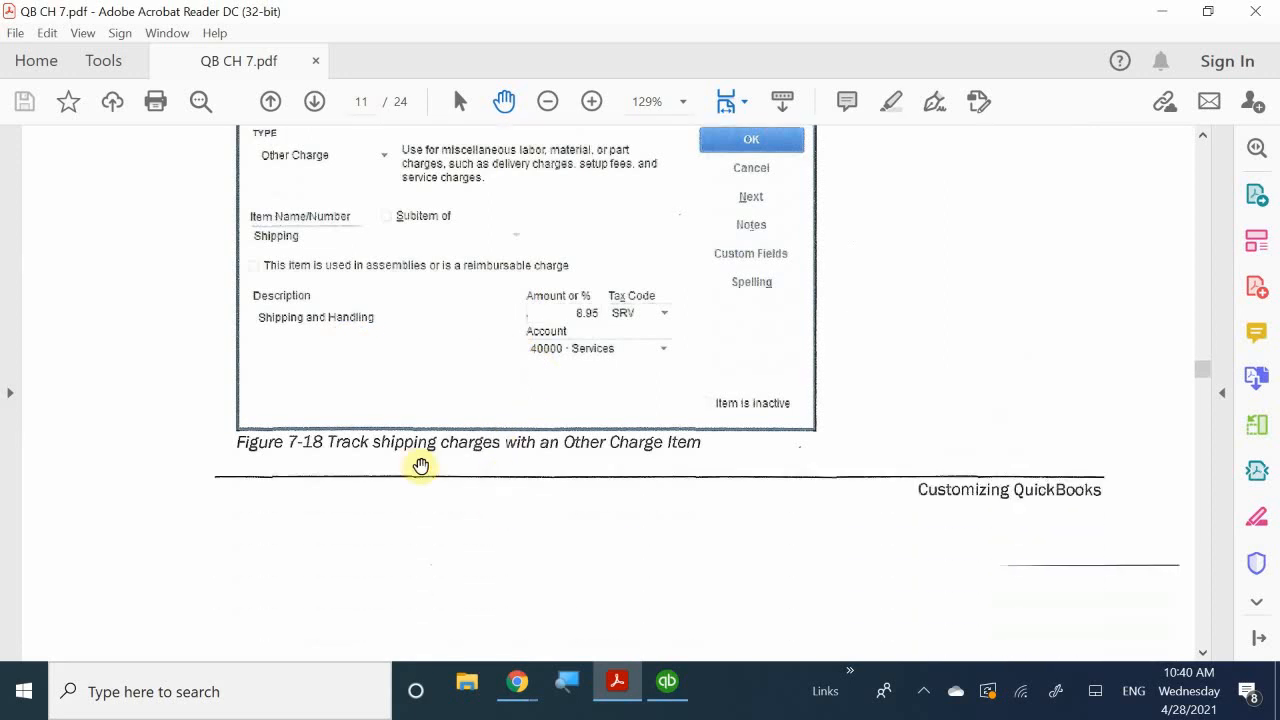
# - Scroll to page 216's Sales Tax Items section, Figure 7-19 and the Step 2 note
pyautogui.scroll(-10, 665, 447)
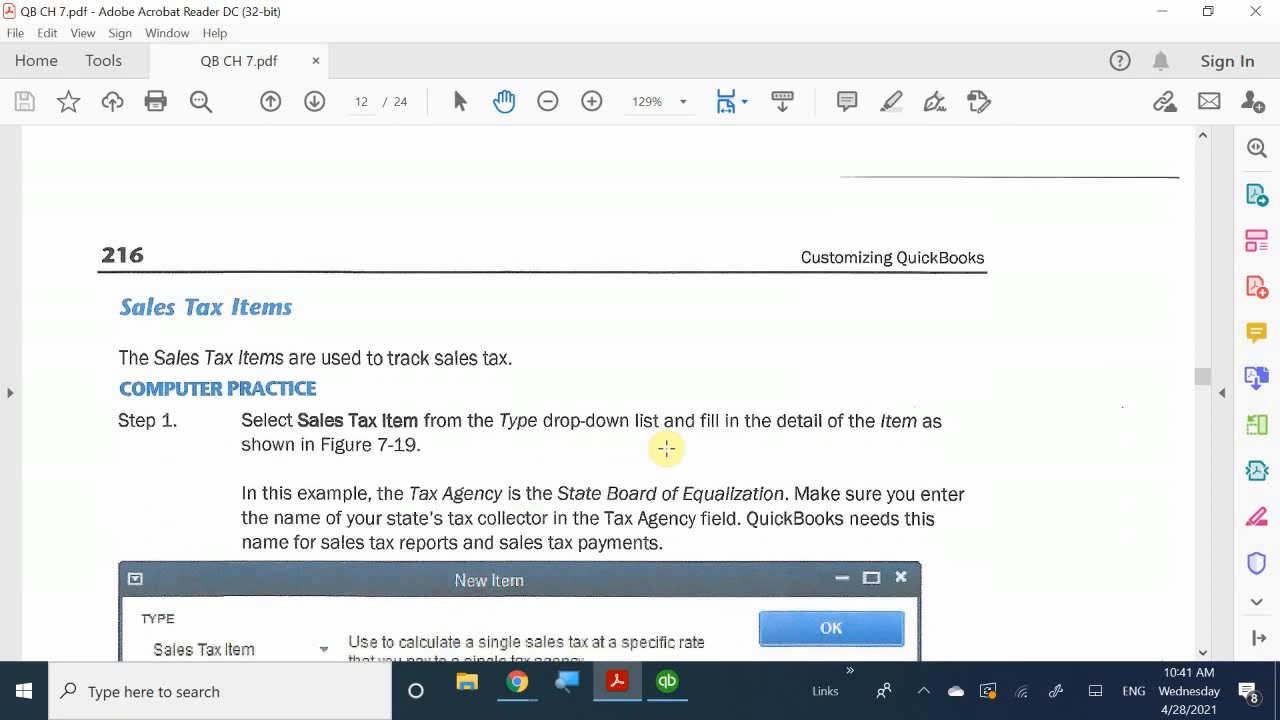
pyautogui.scroll(-3, 666, 448)
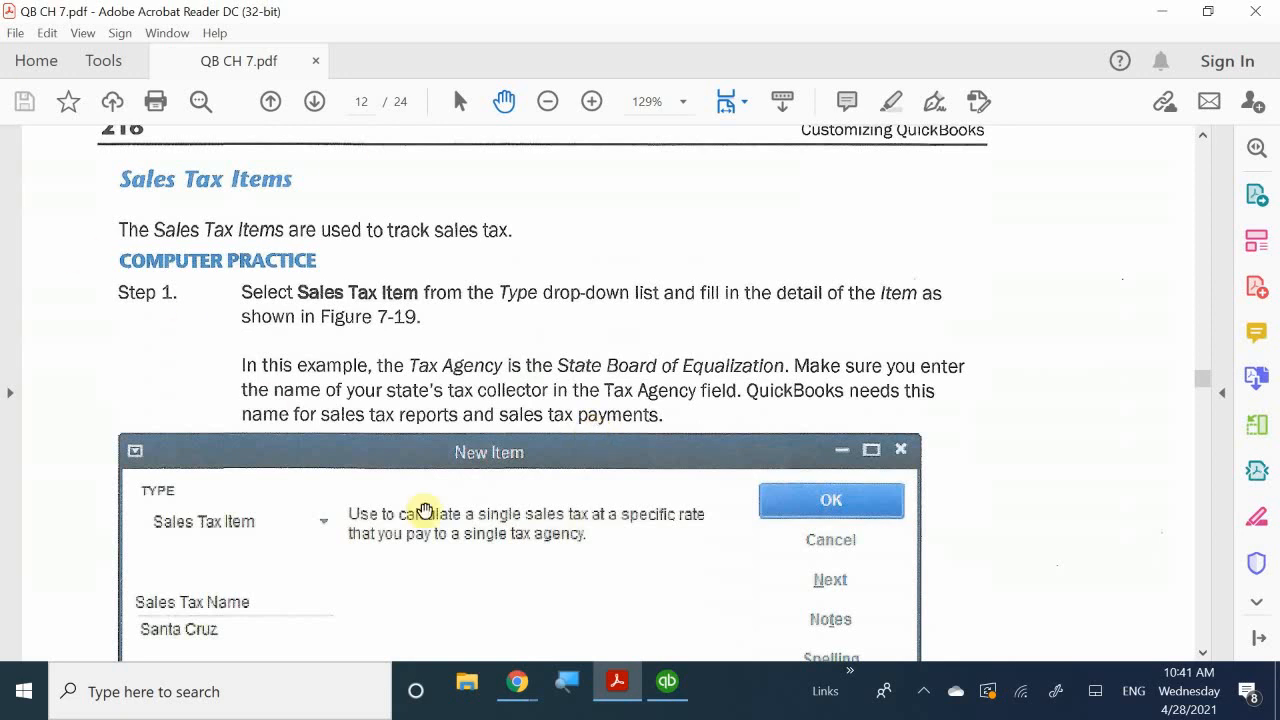
pyautogui.scroll(1, 447, 470)
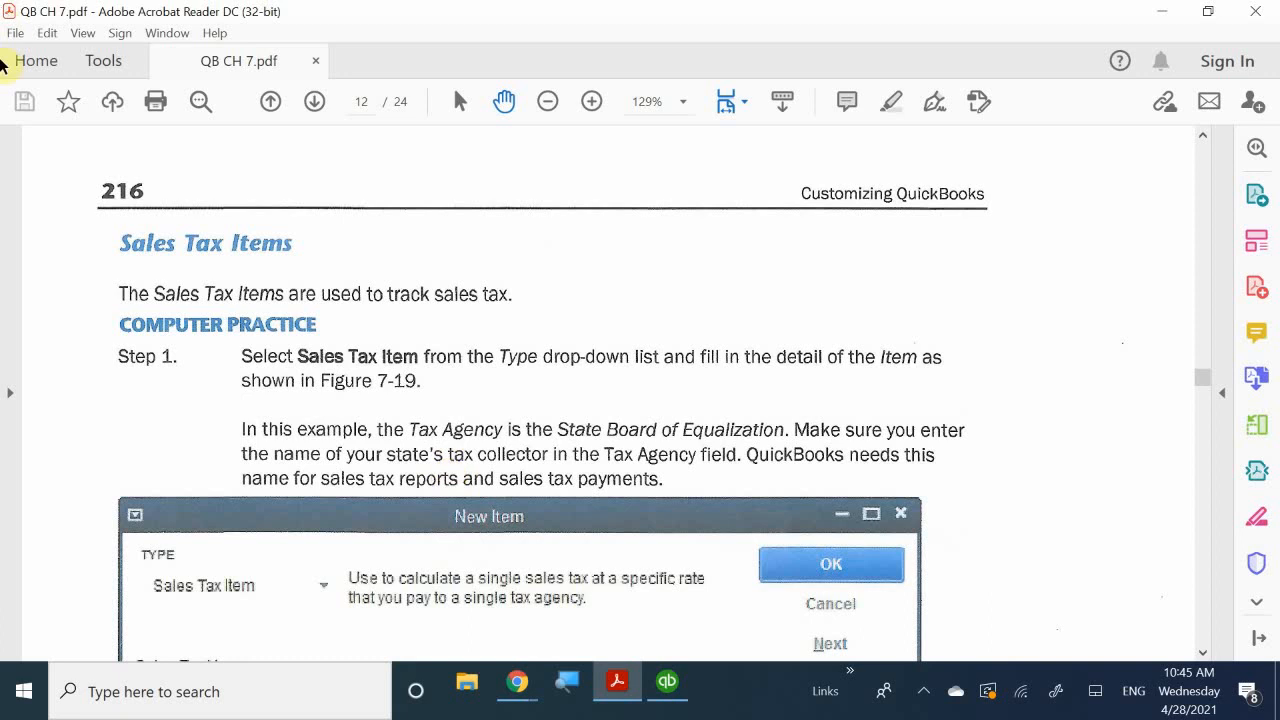
pyautogui.scroll(-5, 514, 434)
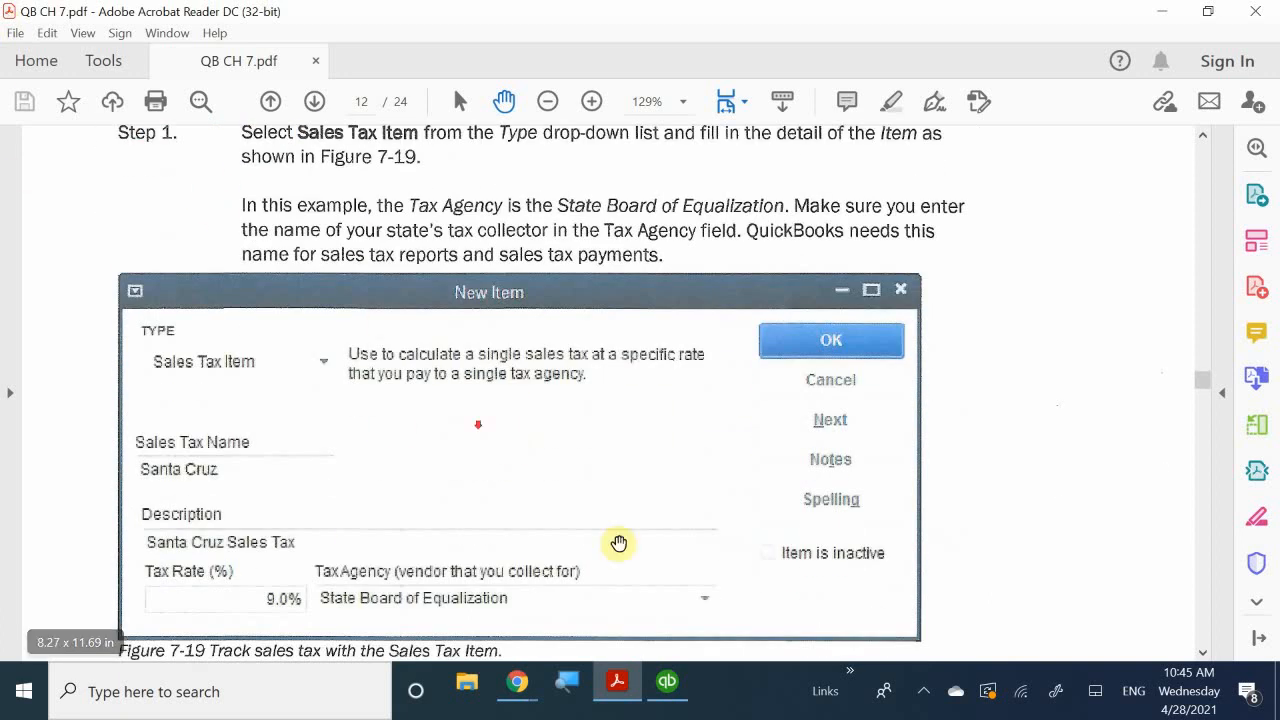
pyautogui.scroll(-8, 617, 543)
pyautogui.scroll(-1, 548, 521)
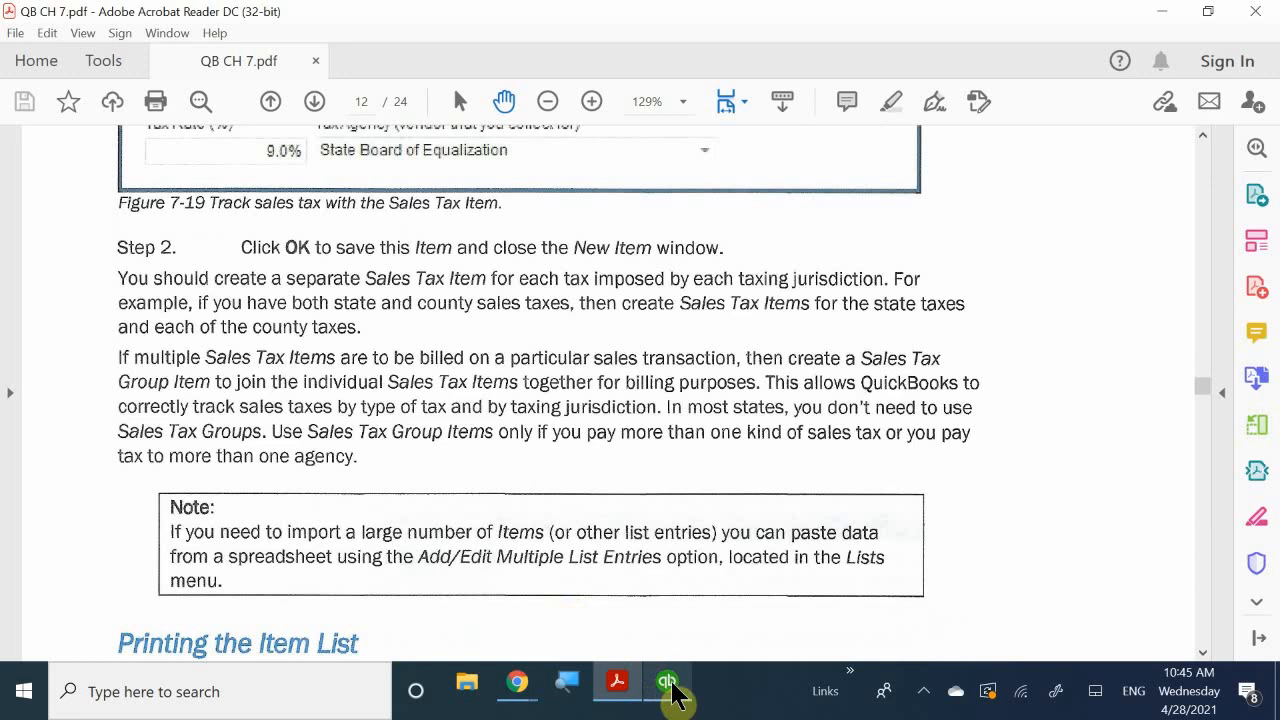
# - Switch back to the QuickBooks Item List and open the Item button's menu
pyautogui.moveTo(672, 690)
pyautogui.click(680, 640)
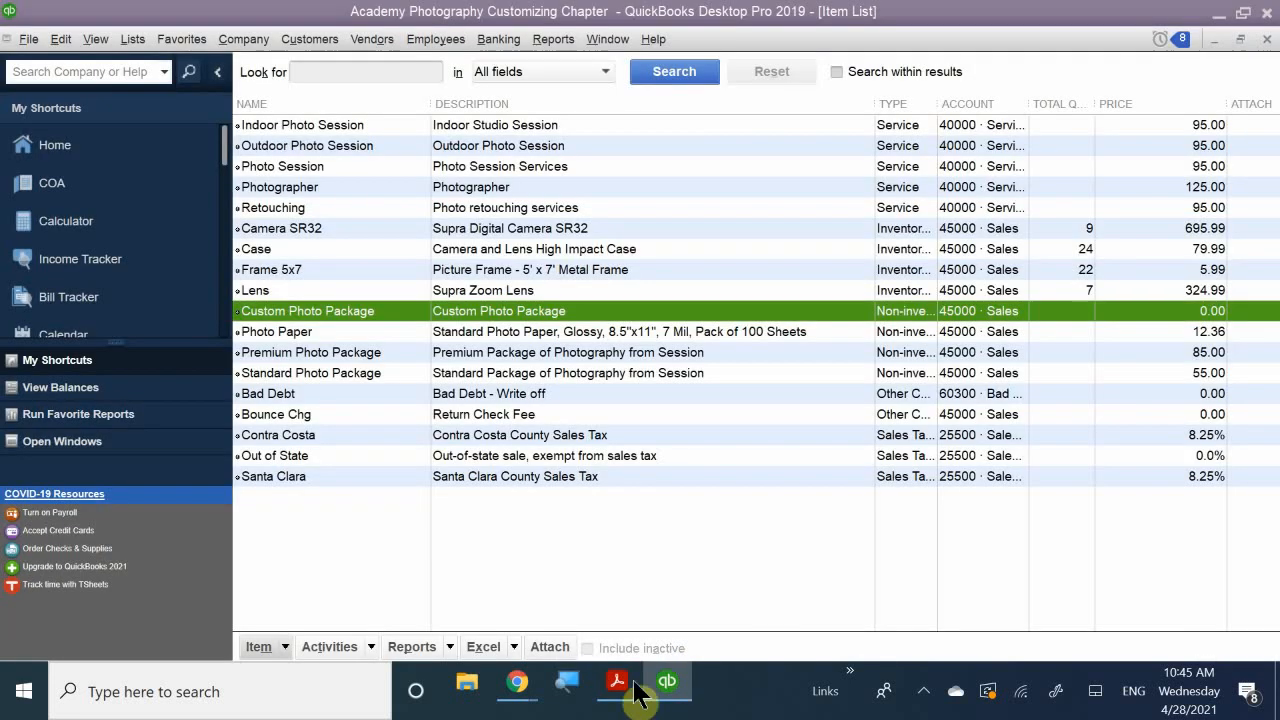
pyautogui.click(284, 647)
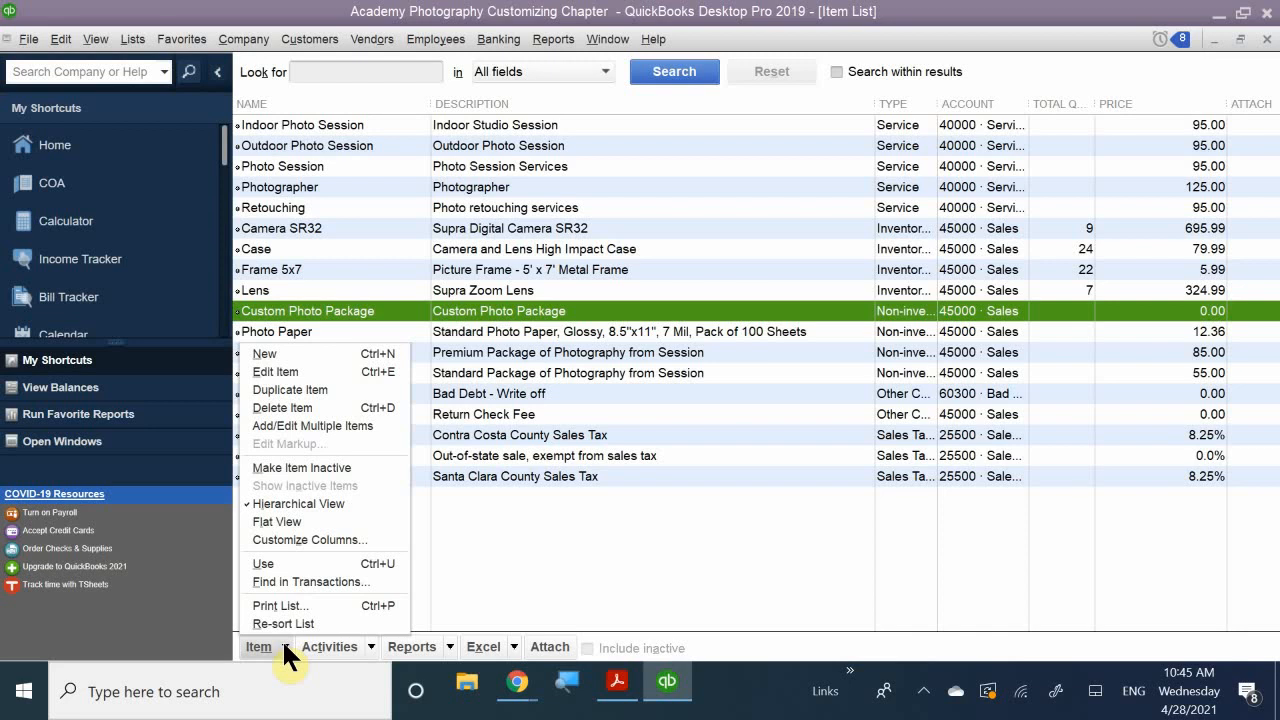
# - Create a new Sales Tax Item named 'Nevada State Tax'
pyautogui.click(268, 353)
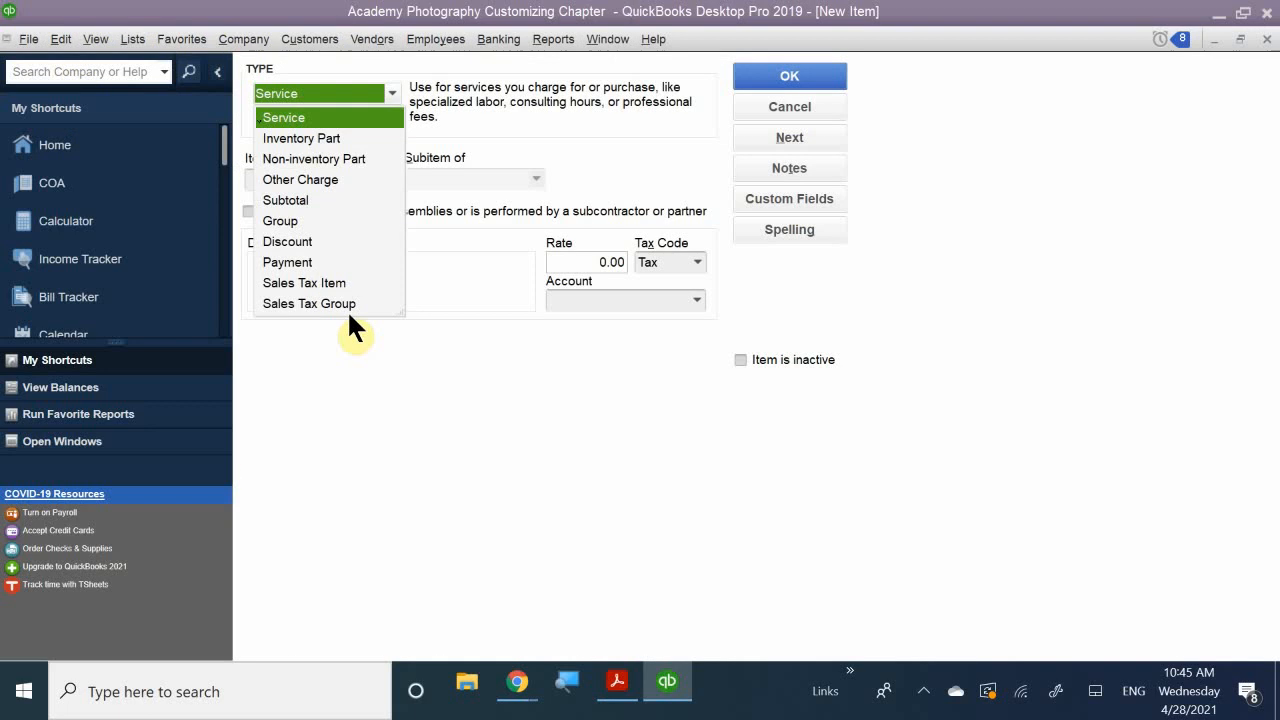
pyautogui.click(330, 284)
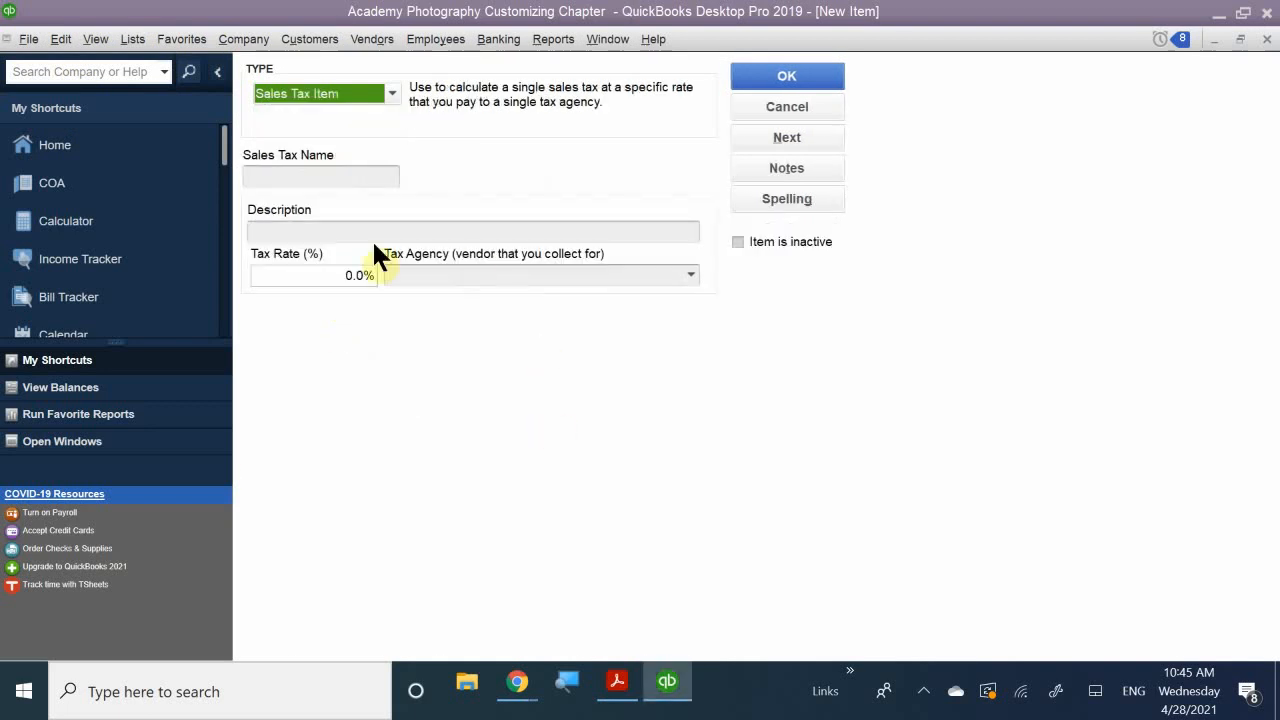
pyautogui.click(308, 176)
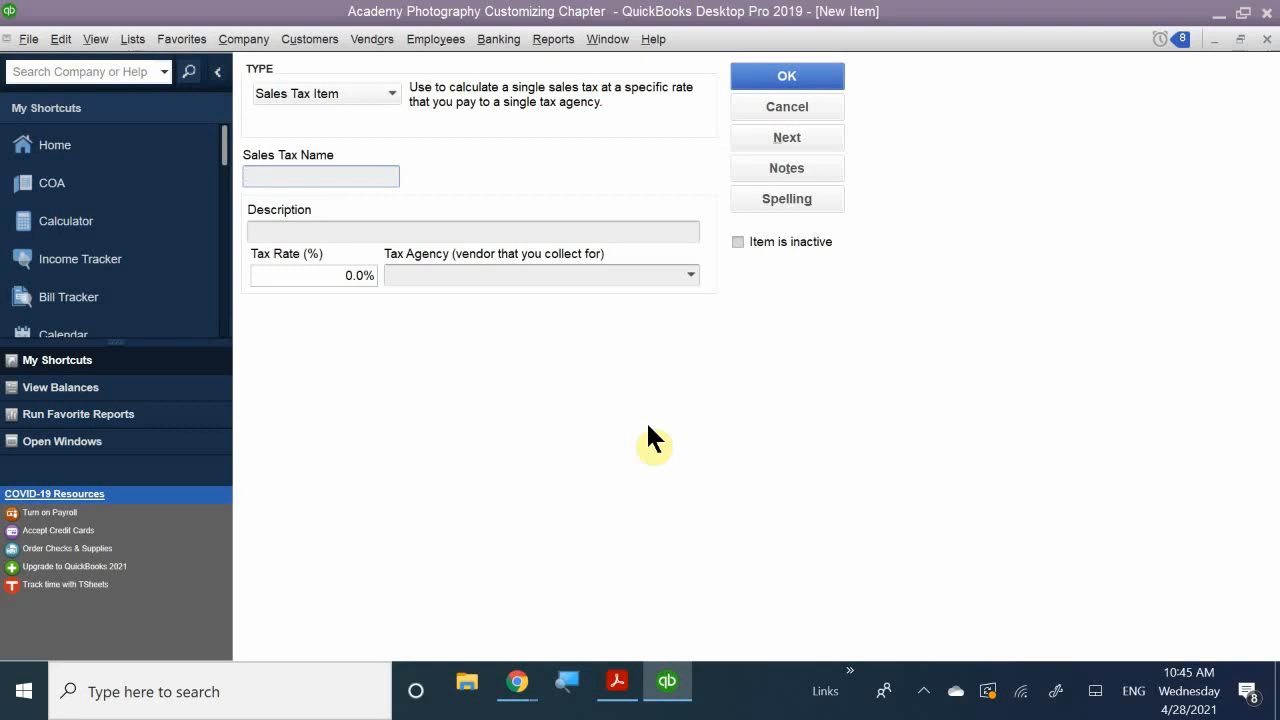
pyautogui.write('Nevada State tax')
pyautogui.press('BackSpace')
pyautogui.press('BackSpace')
pyautogui.write('Ta')
pyautogui.press('BackSpace')
pyautogui.press('BackSpace')
pyautogui.press('BackSpace')
pyautogui.write('Tax')
# - Set the tax rate to 4.6% with State Board of Equalization as tax agency
pyautogui.click(299, 231)
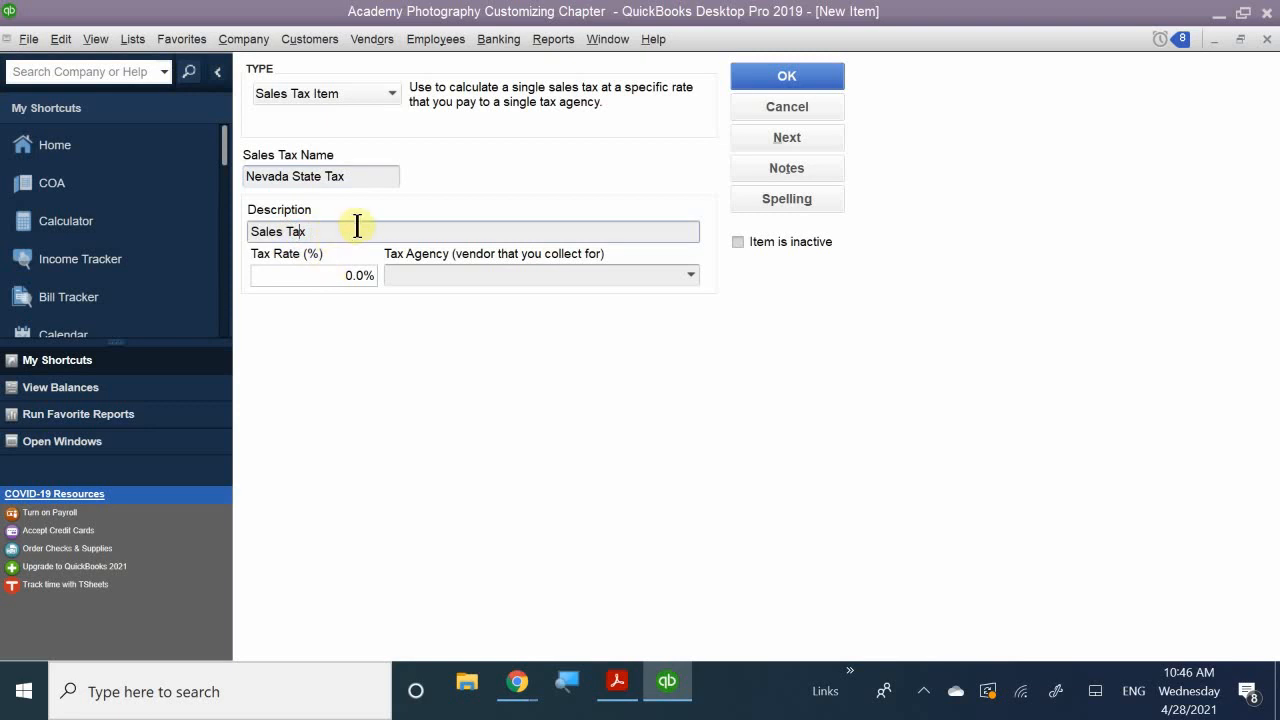
pyautogui.click(330, 277)
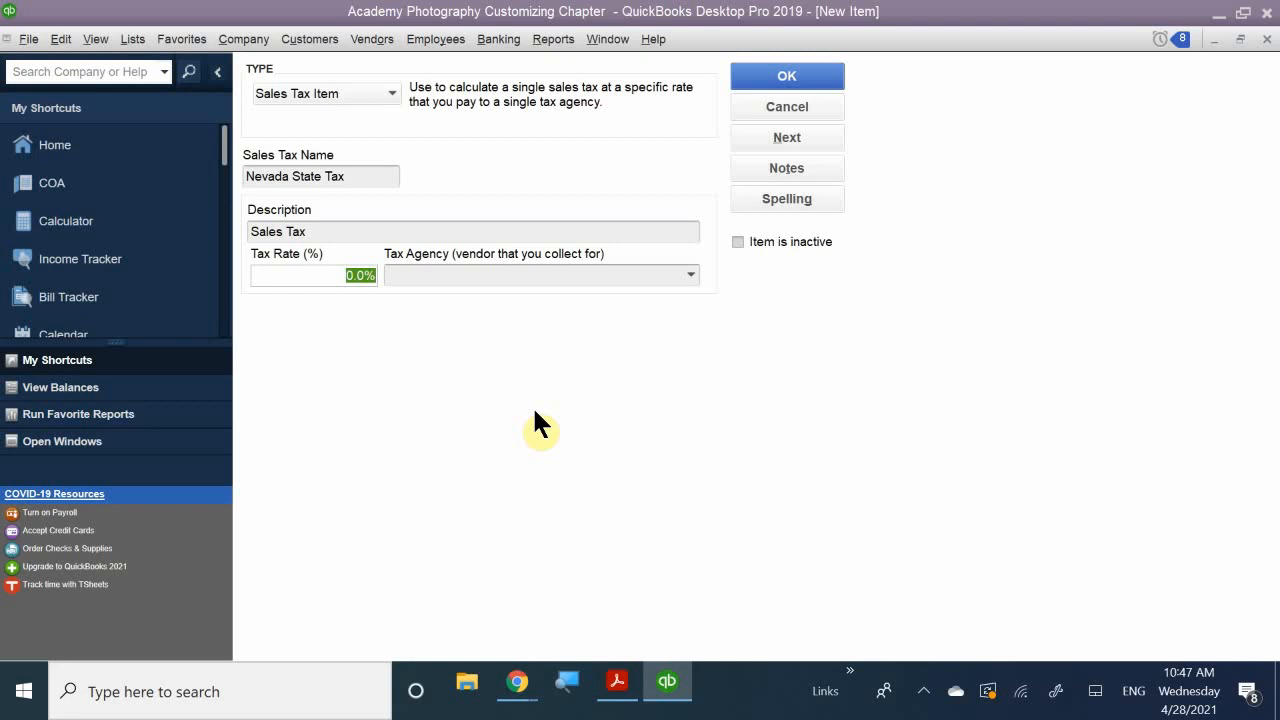
pyautogui.write('4.6')
pyautogui.click(692, 274)
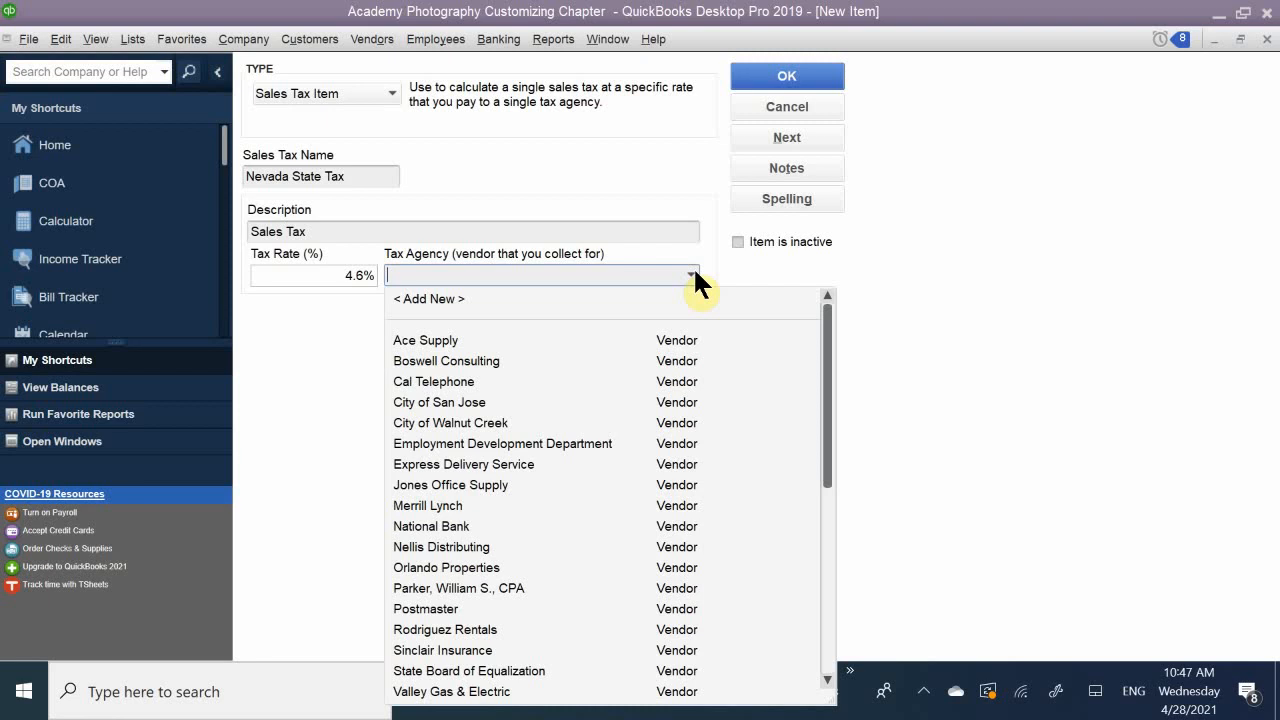
pyautogui.write('St')
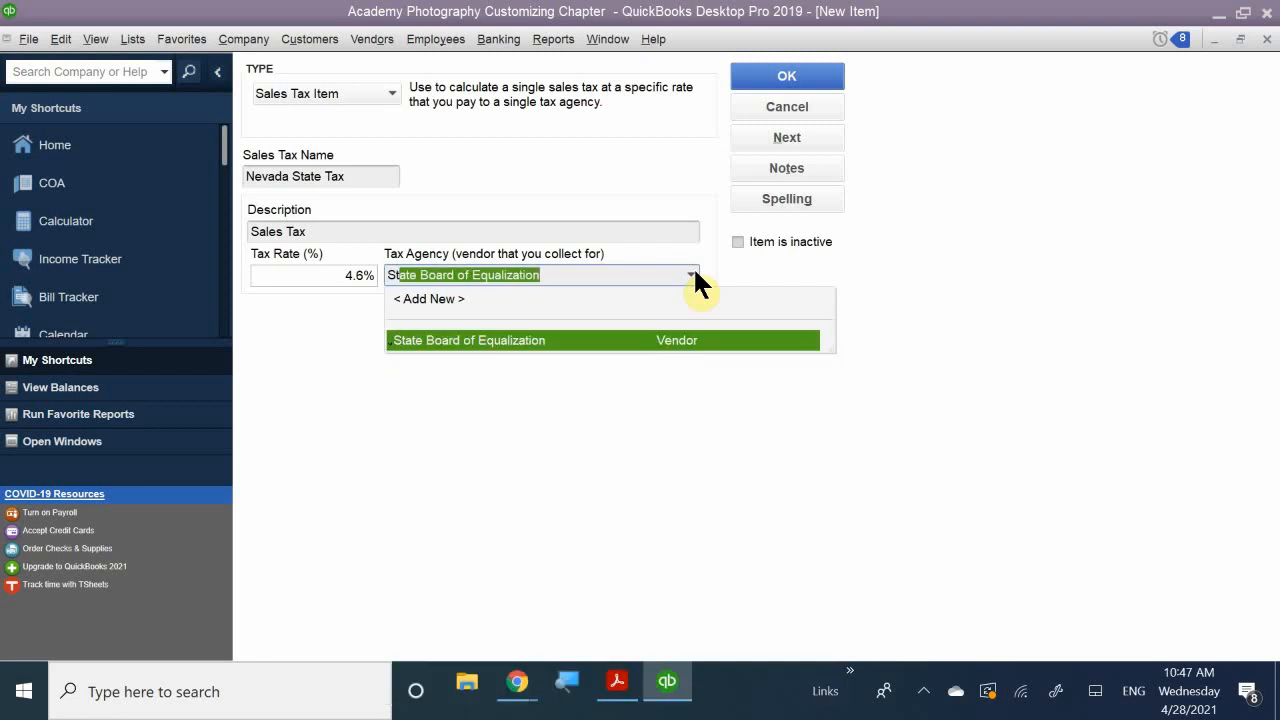
pyautogui.write('at')
pyautogui.click(545, 340)
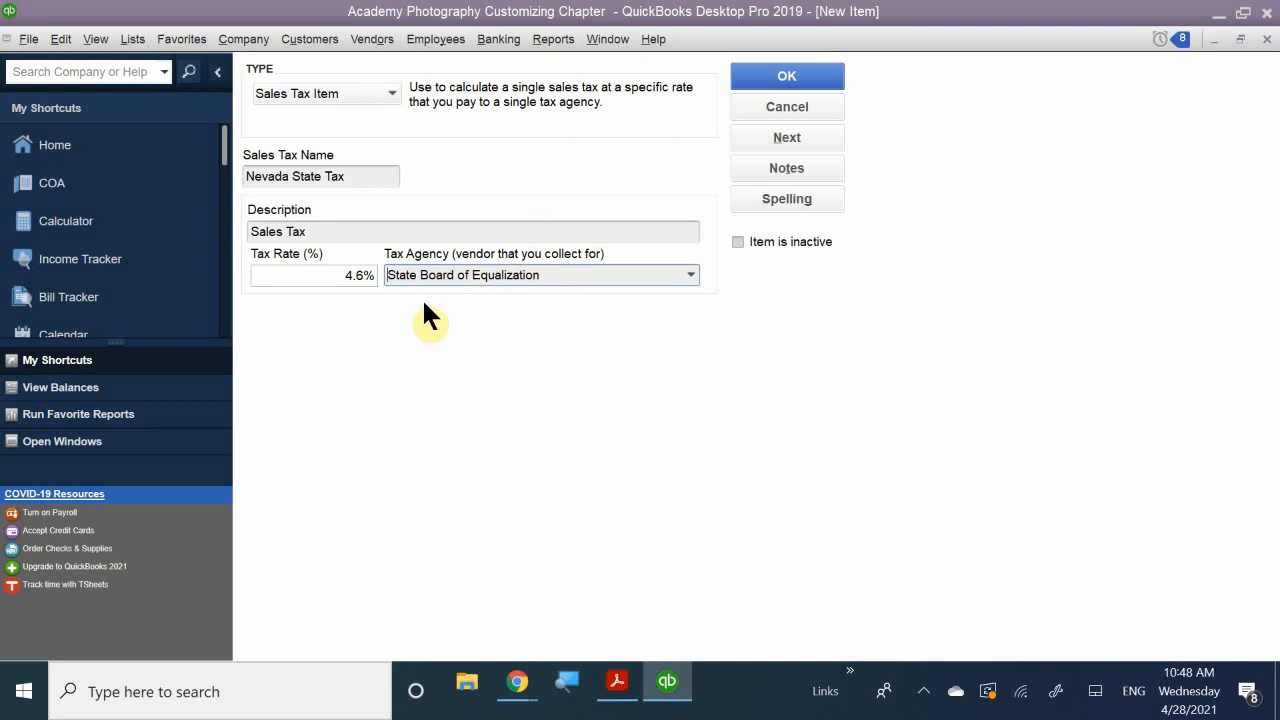
# - Save Nevada State Tax, then start a new Sales Tax Item with the cursor in Sales Tax Name
pyautogui.click(762, 68)
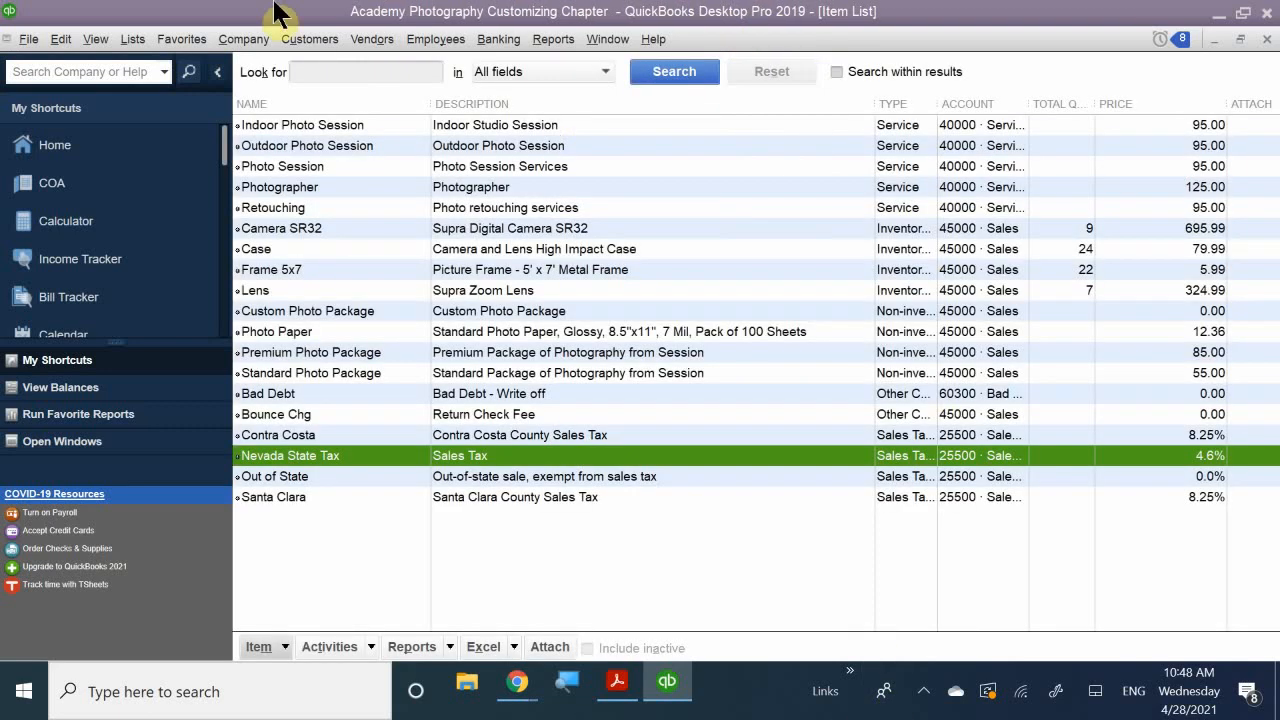
pyautogui.click(260, 646)
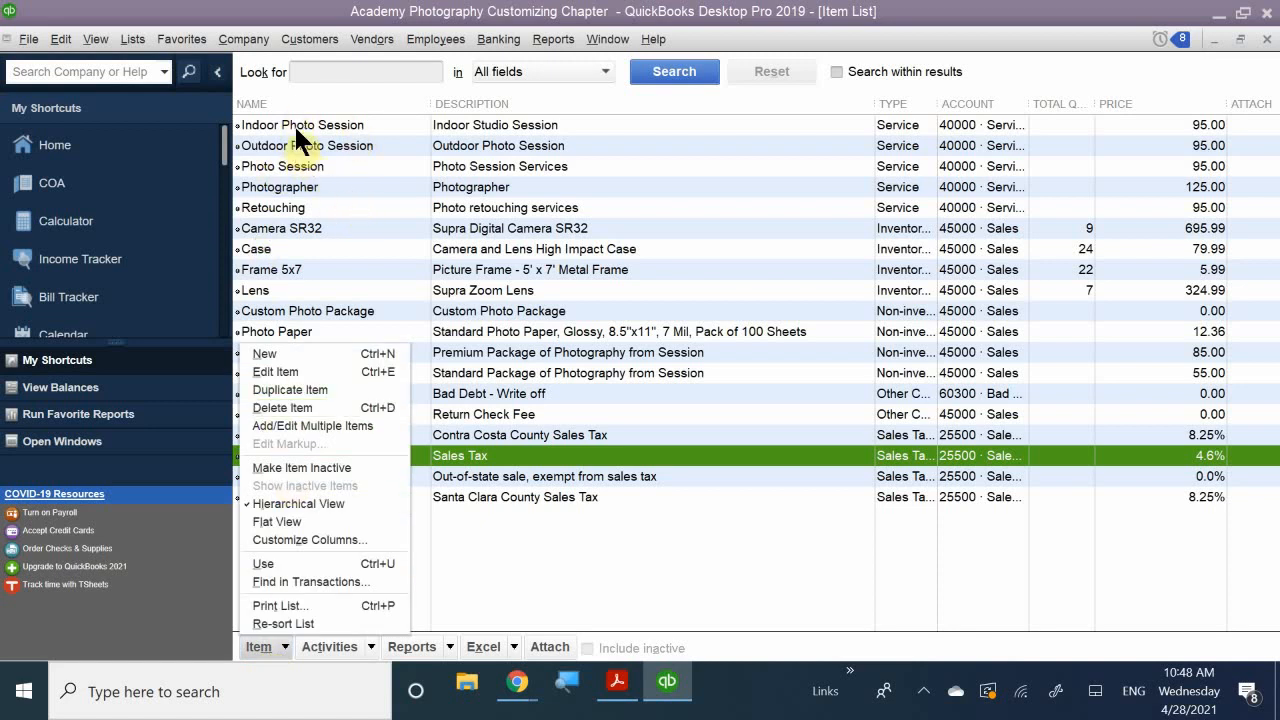
pyautogui.click(307, 356)
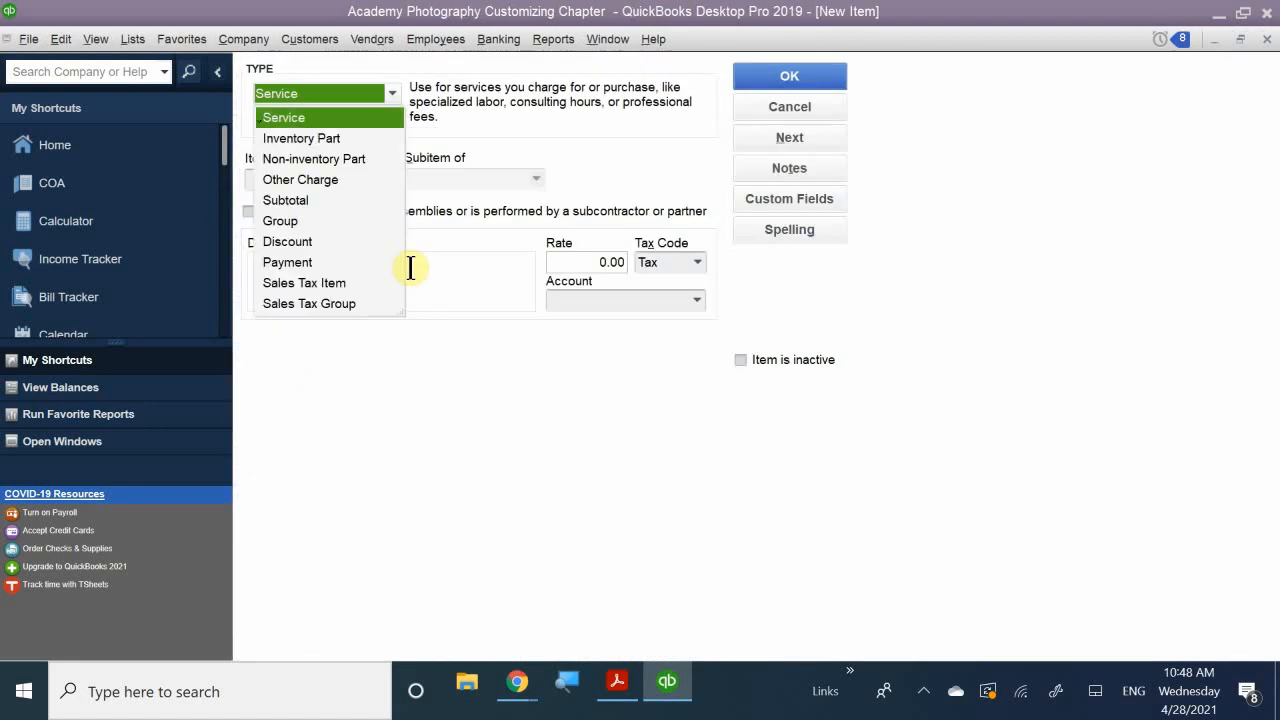
pyautogui.click(334, 282)
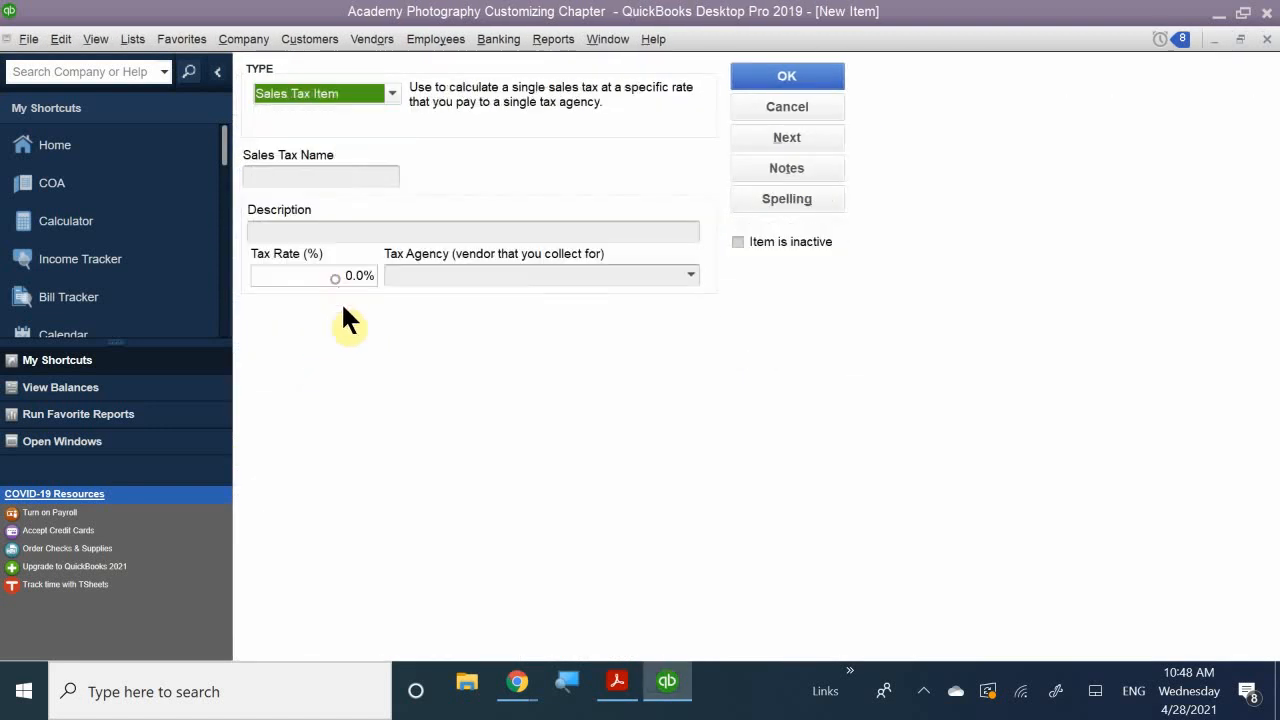
pyautogui.click(329, 176)
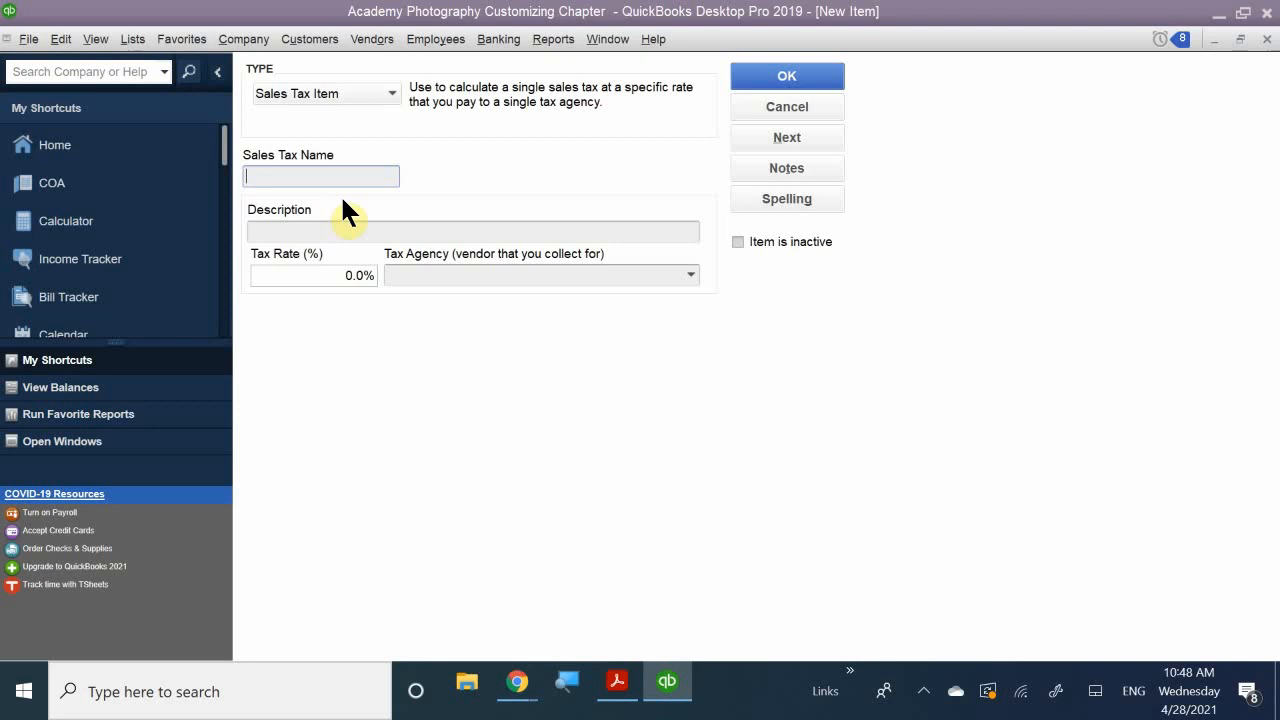
# - Name the sales tax item 'Clark County Tax' with description 'Sales Tax'
pyautogui.write('Ck')
pyautogui.press('BackSpace')
pyautogui.press('BackSpace')
pyautogui.write('Clark County Tax')
pyautogui.click(329, 231)
pyautogui.write('Sales Tax')
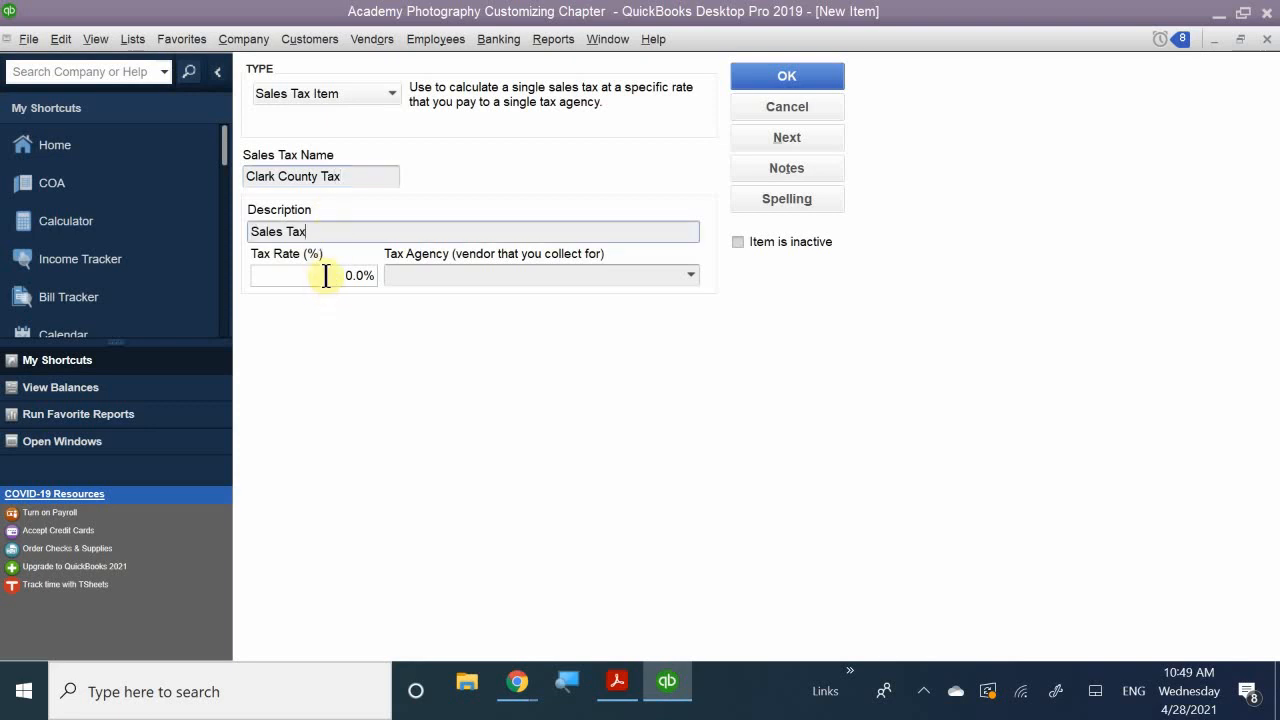
# - Set the tax rate to 3.78% and agency to State Board of Equalization, then save
pyautogui.click(326, 276)
pyautogui.write('3.')
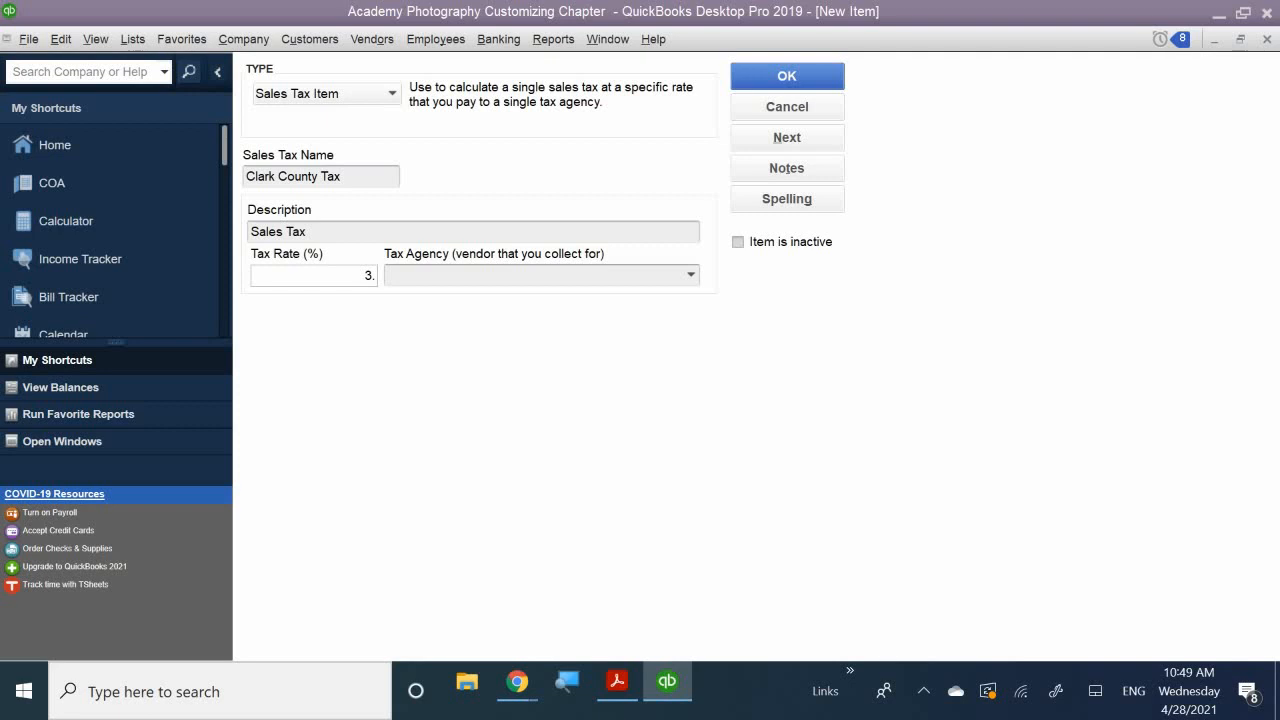
pyautogui.write('78')
pyautogui.click(516, 284)
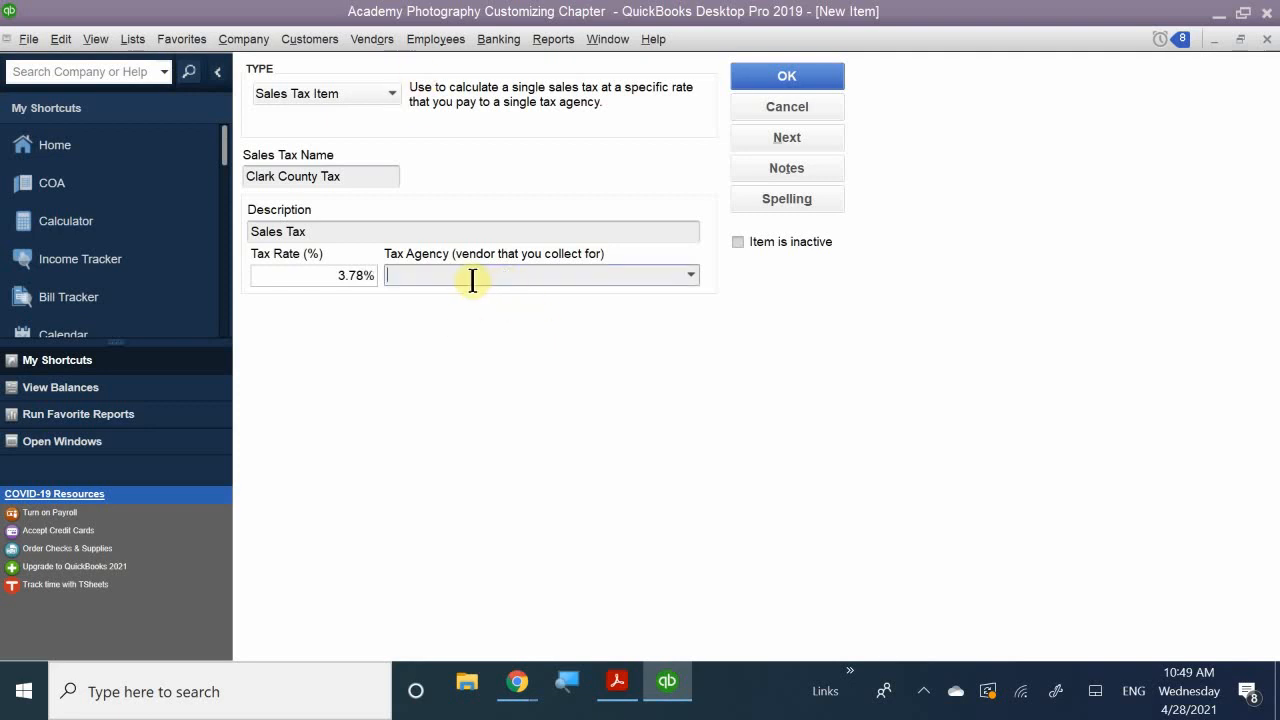
pyautogui.write('State Board of Equalization')
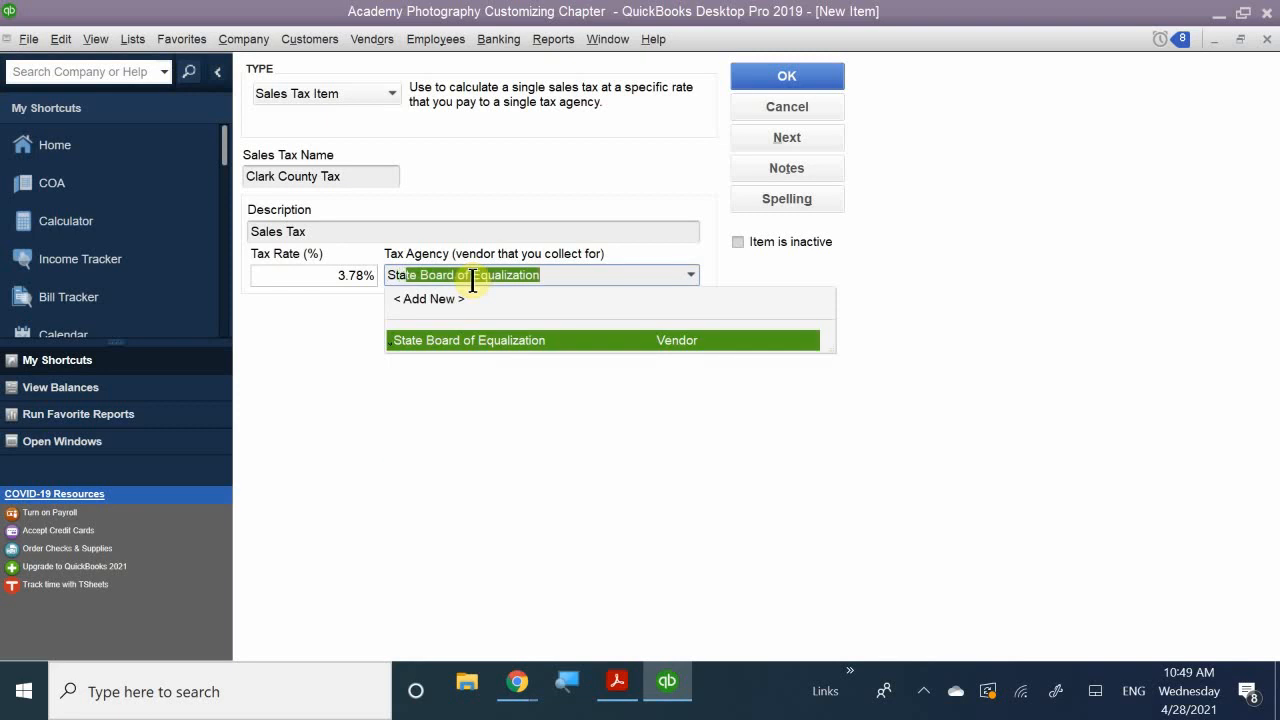
pyautogui.click(460, 341)
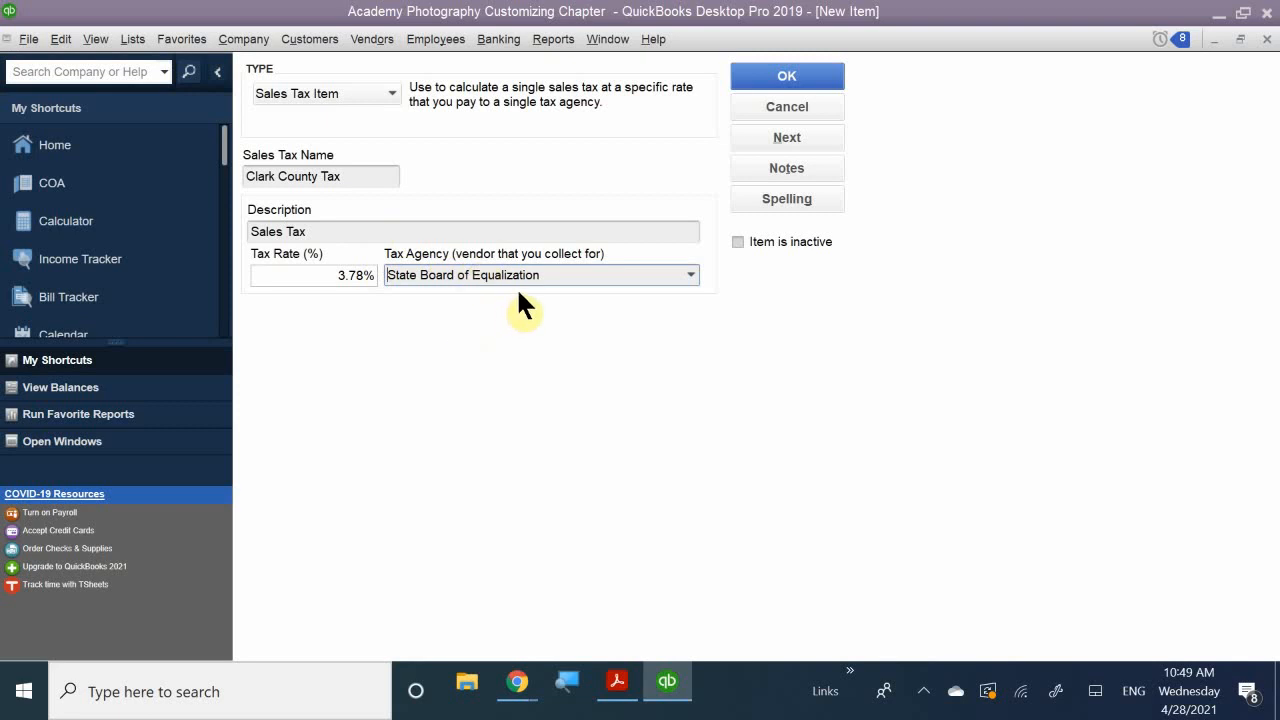
pyautogui.click(756, 82)
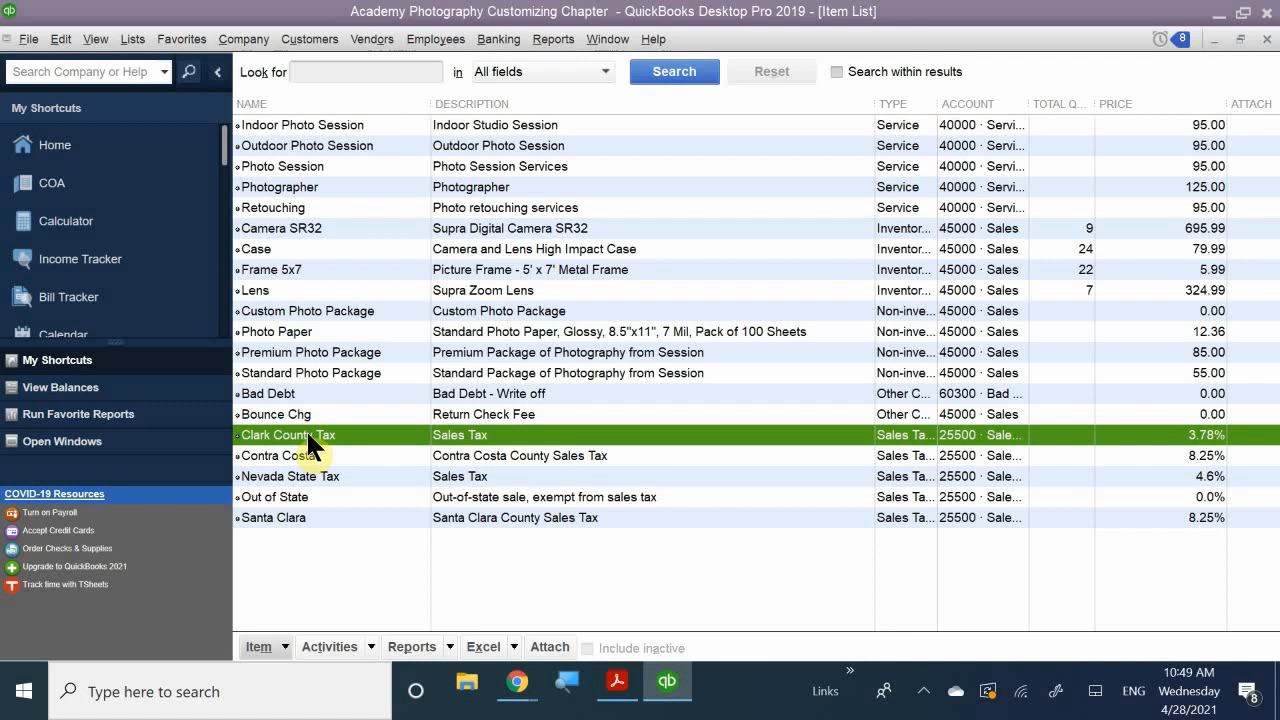
# - Choose New from the Item List's Item button menu to get a blank item form
pyautogui.click(288, 647)
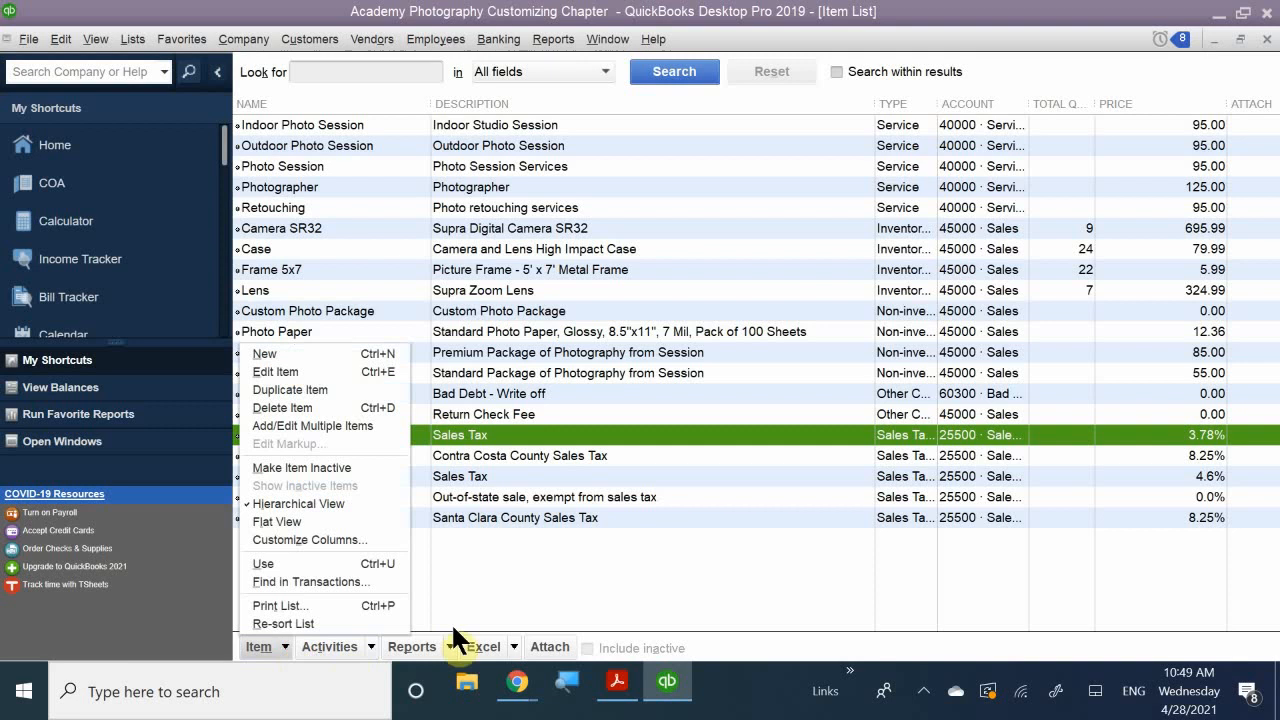
pyautogui.click(506, 554)
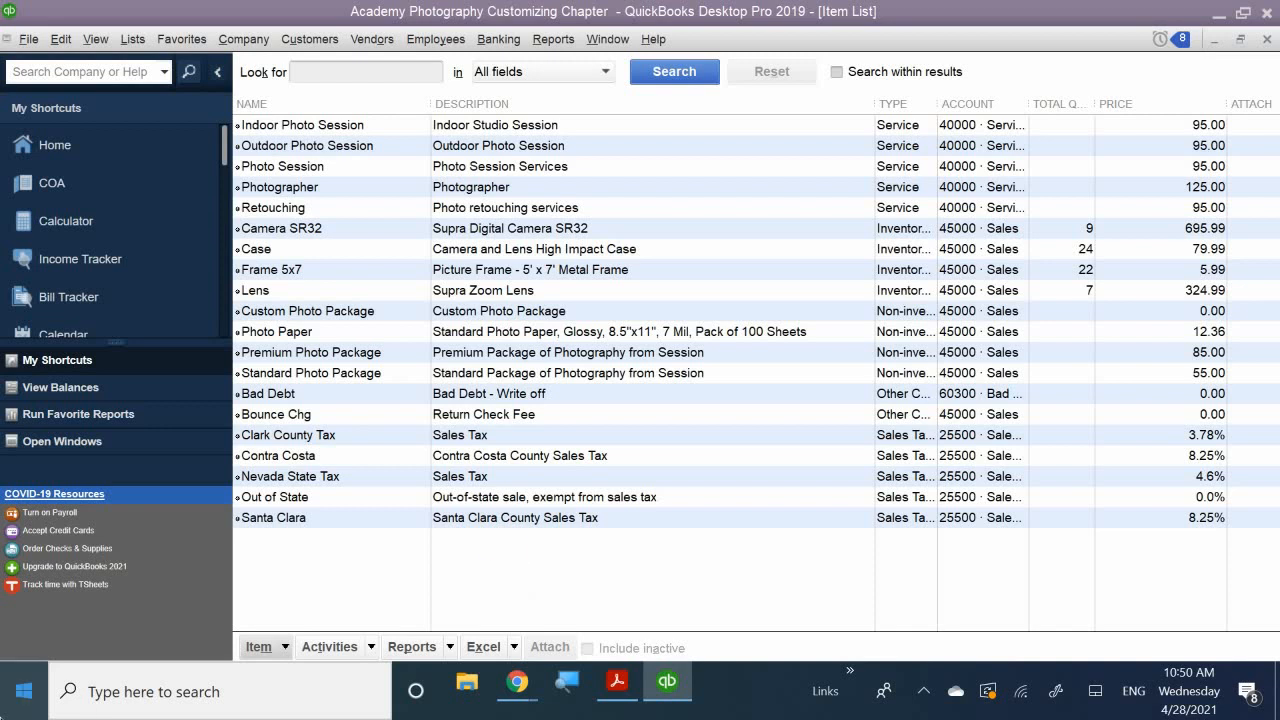
pyautogui.click(264, 647)
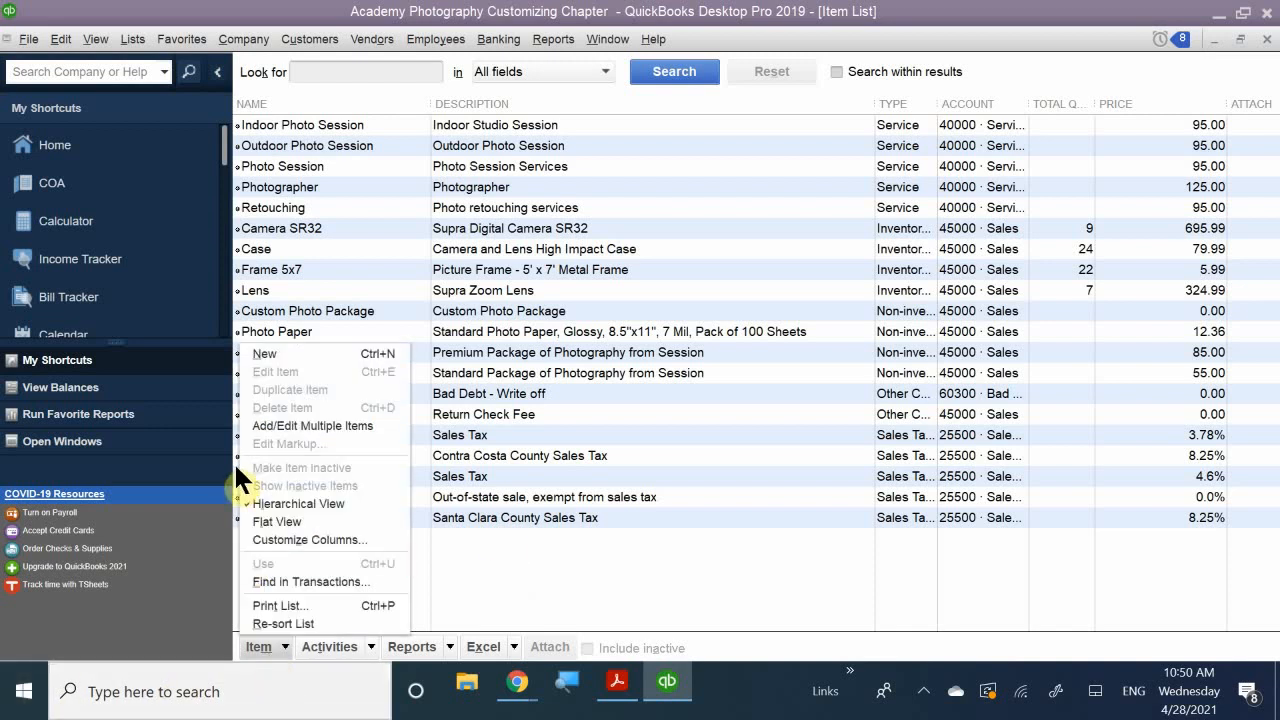
pyautogui.click(283, 354)
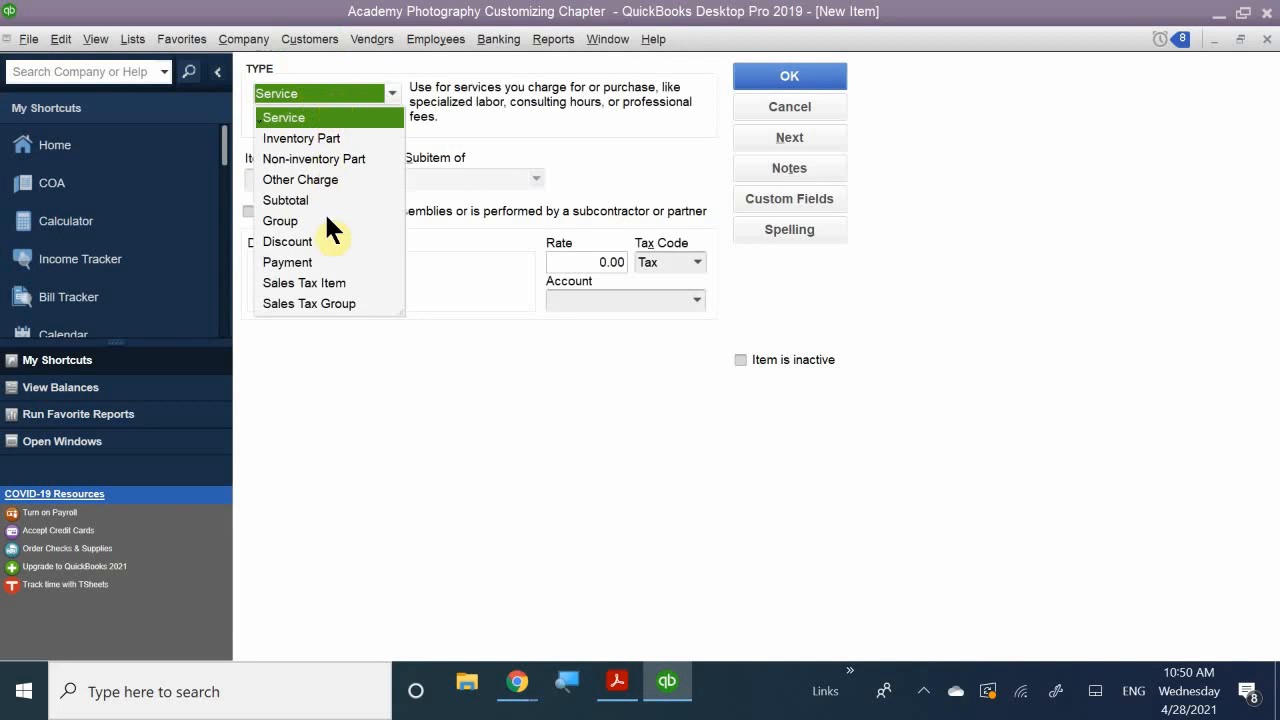
# - Make the item a Sales Tax Group named 'NV CC Tax' with description 'Sales Tax'
pyautogui.click(314, 304)
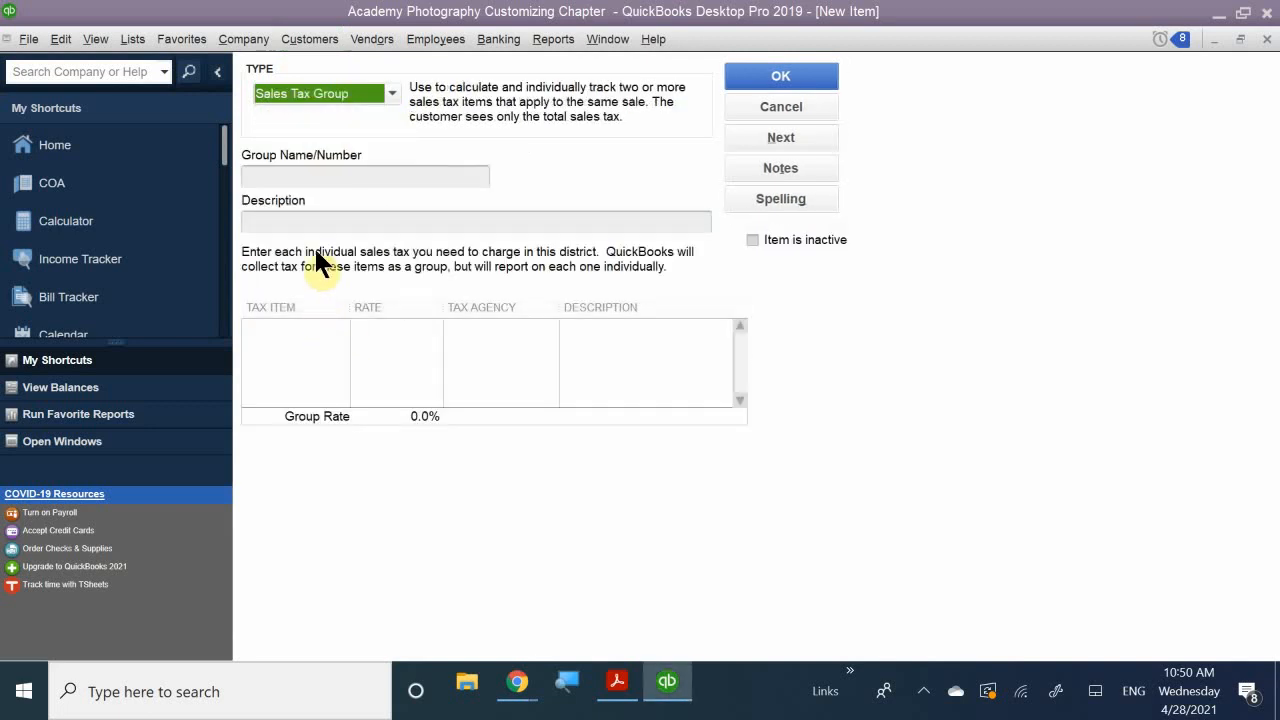
pyautogui.click(302, 174)
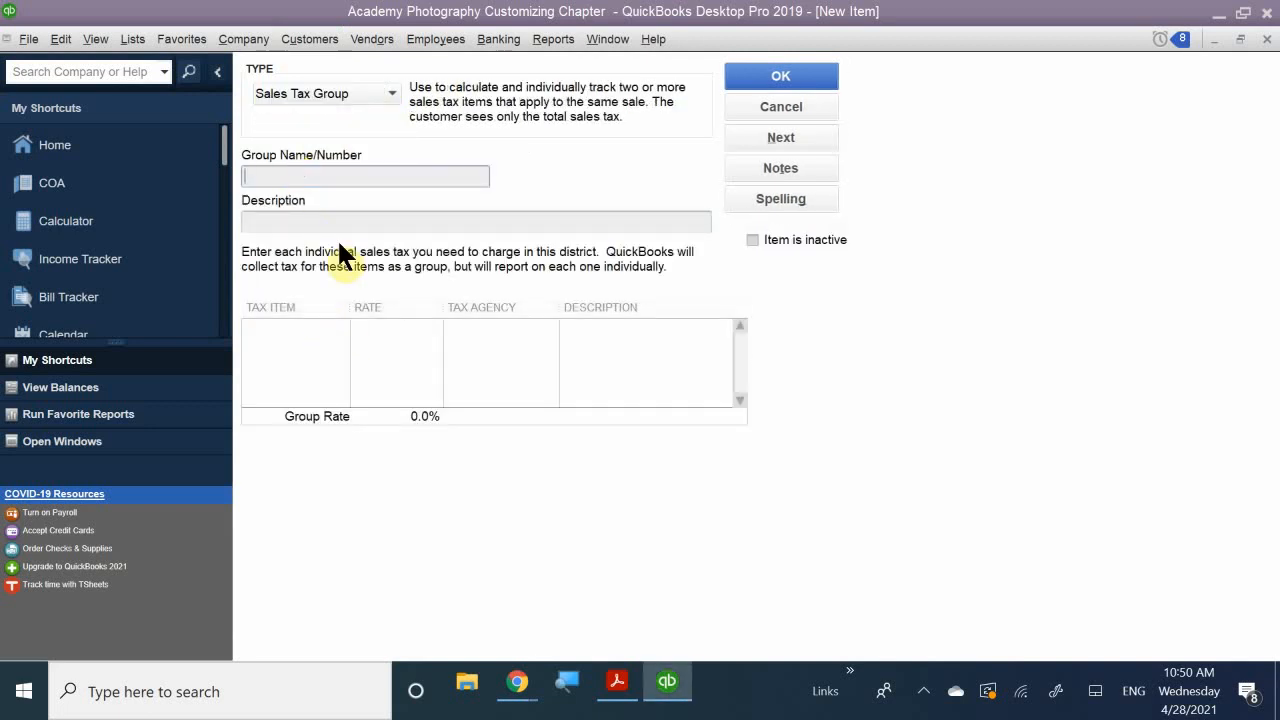
pyautogui.write('NV')
pyautogui.press('BackSpace')
pyautogui.press('BackSpace')
pyautogui.write('NV CC Tasx')
pyautogui.press('BackSpace')
pyautogui.press('BackSpace')
pyautogui.write('x')
pyautogui.click(323, 223)
pyautogui.write('Sales Tax')
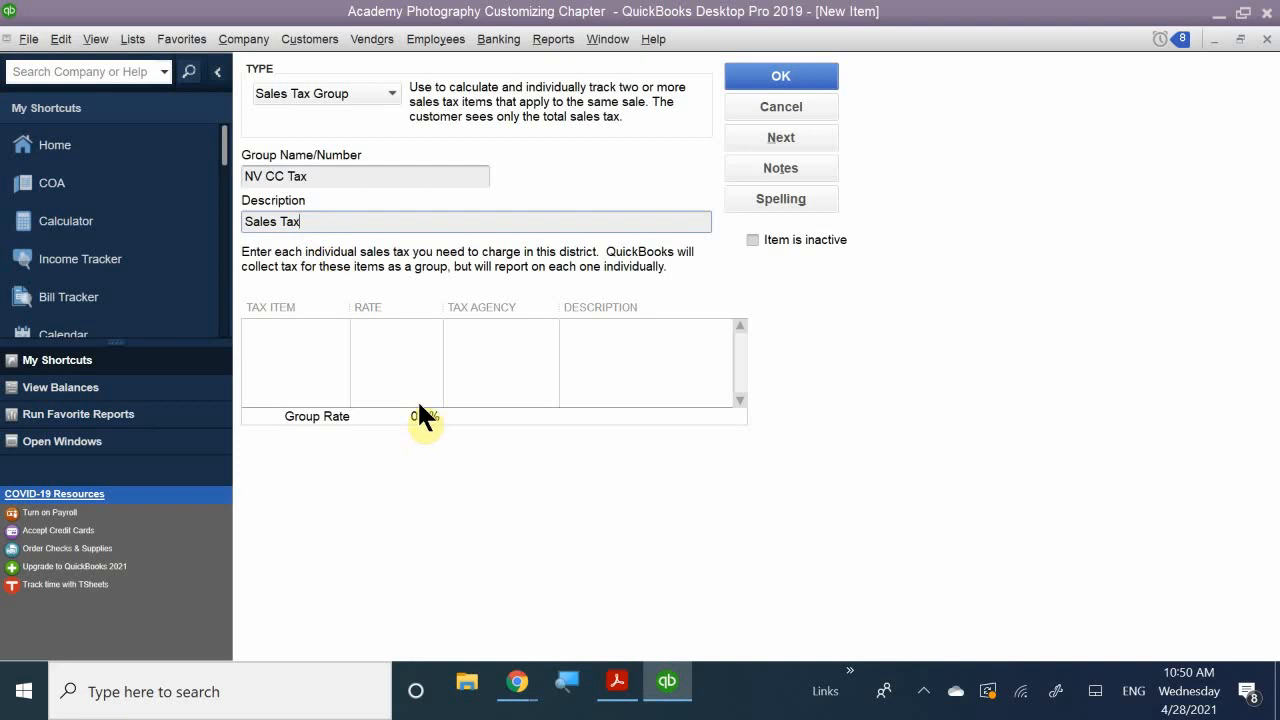
# - Add Nevada State Tax and Clark County Tax to the group, totalling 8.38%
pyautogui.click(300, 327)
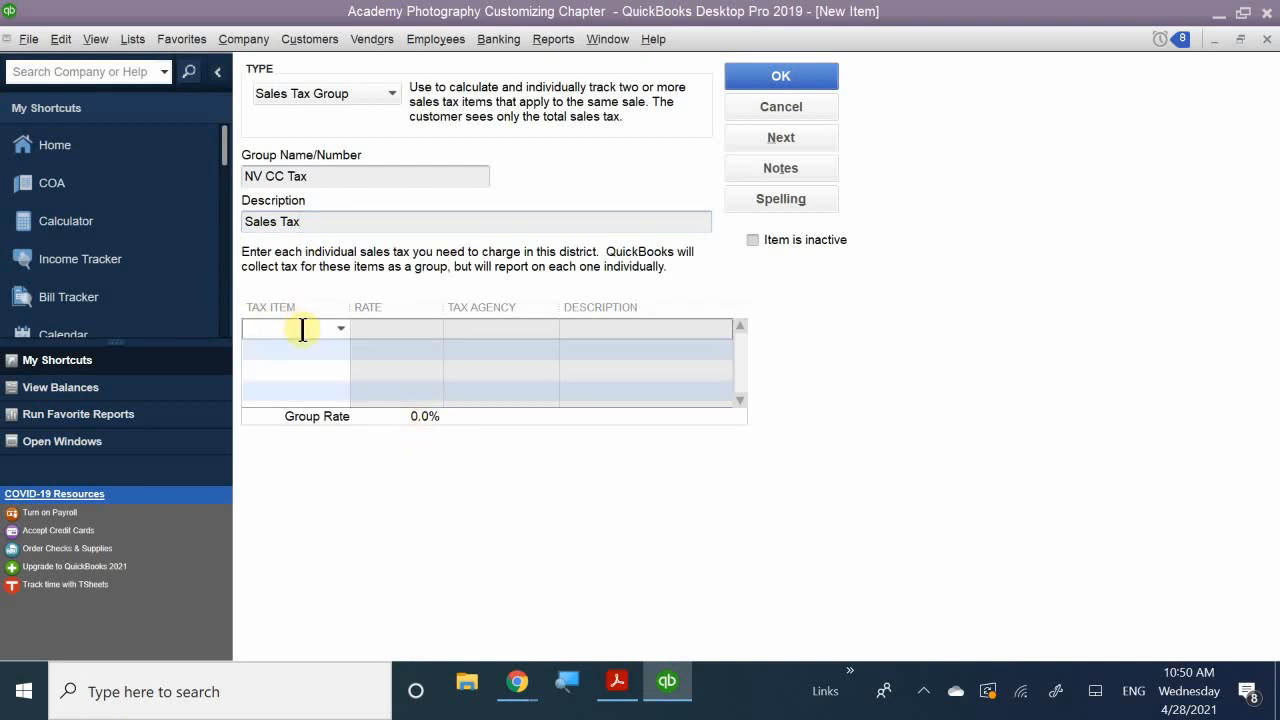
pyautogui.write('N')
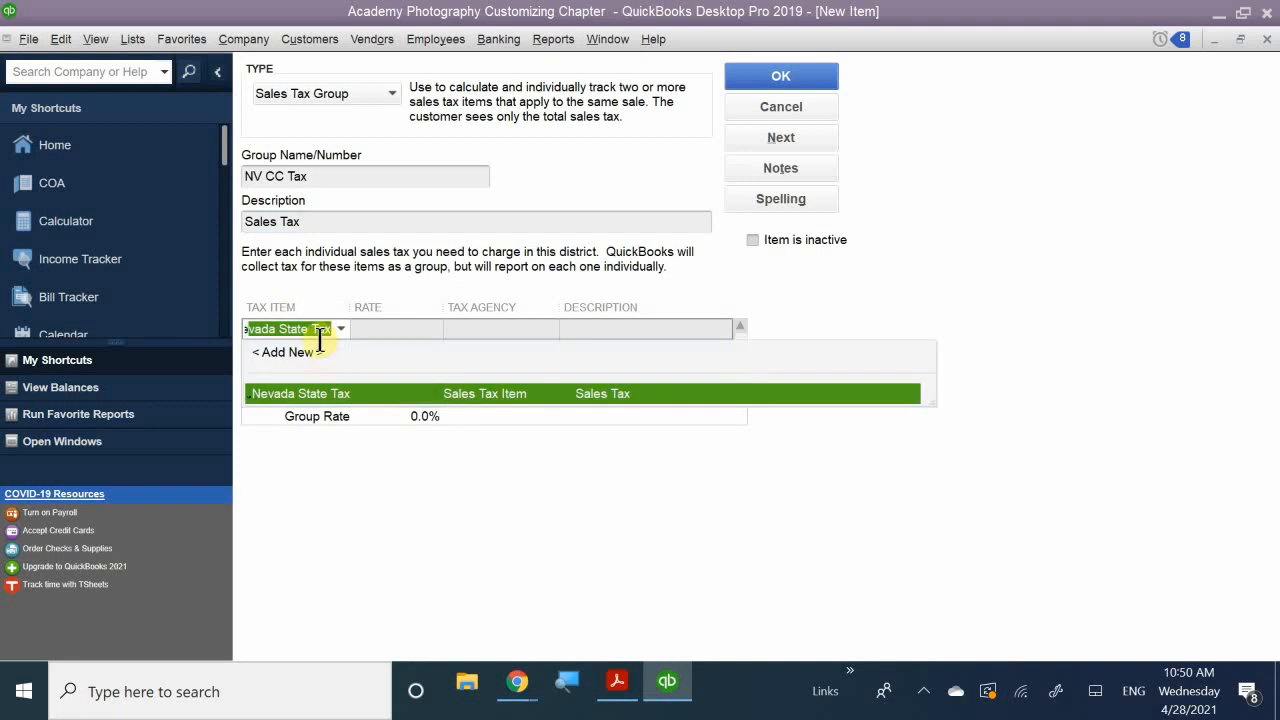
pyautogui.click(326, 393)
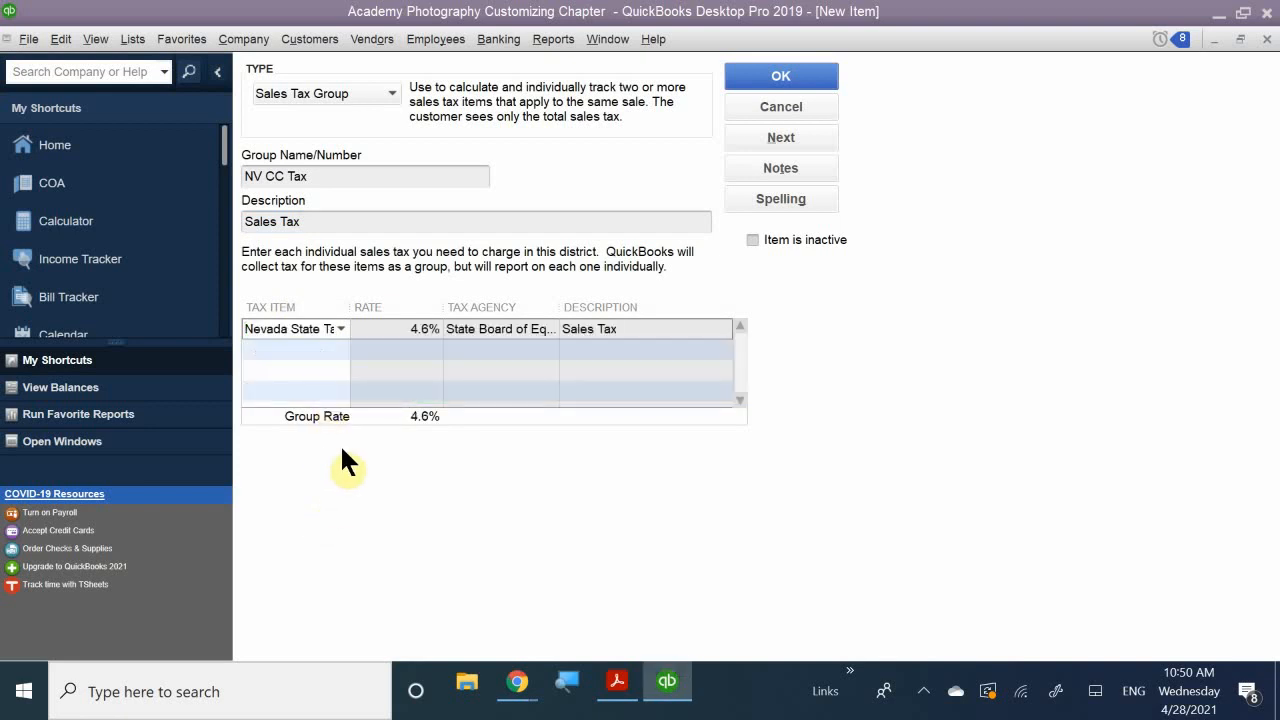
pyautogui.click(319, 346)
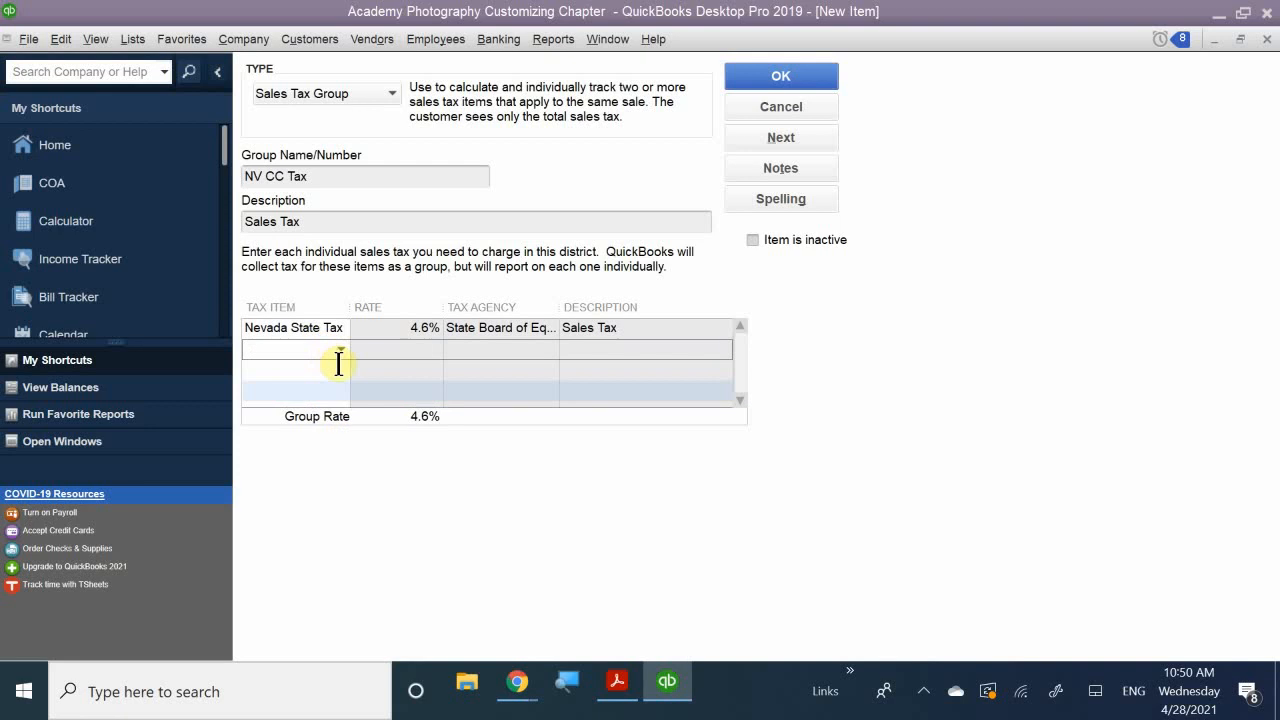
pyautogui.click(340, 348)
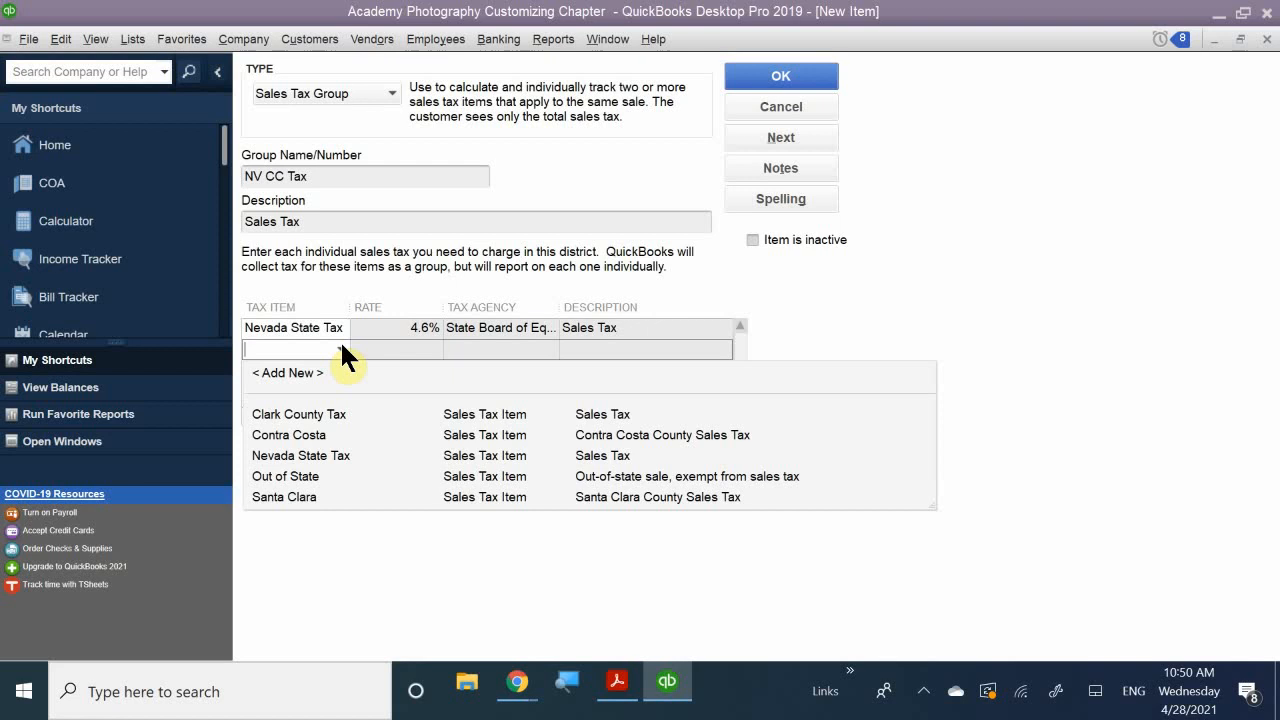
pyautogui.click(322, 413)
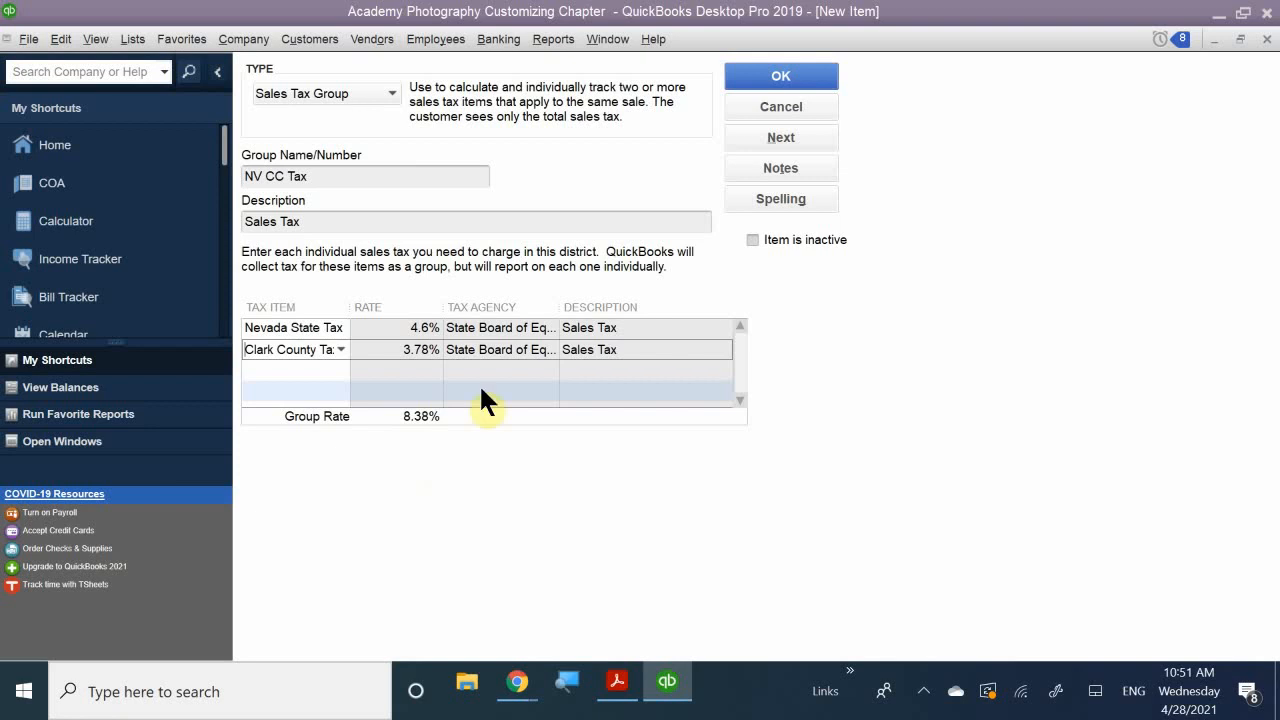
# - Save the NV CC Tax group, then select the Contra Costa item in the Item List
pyautogui.click(751, 70)
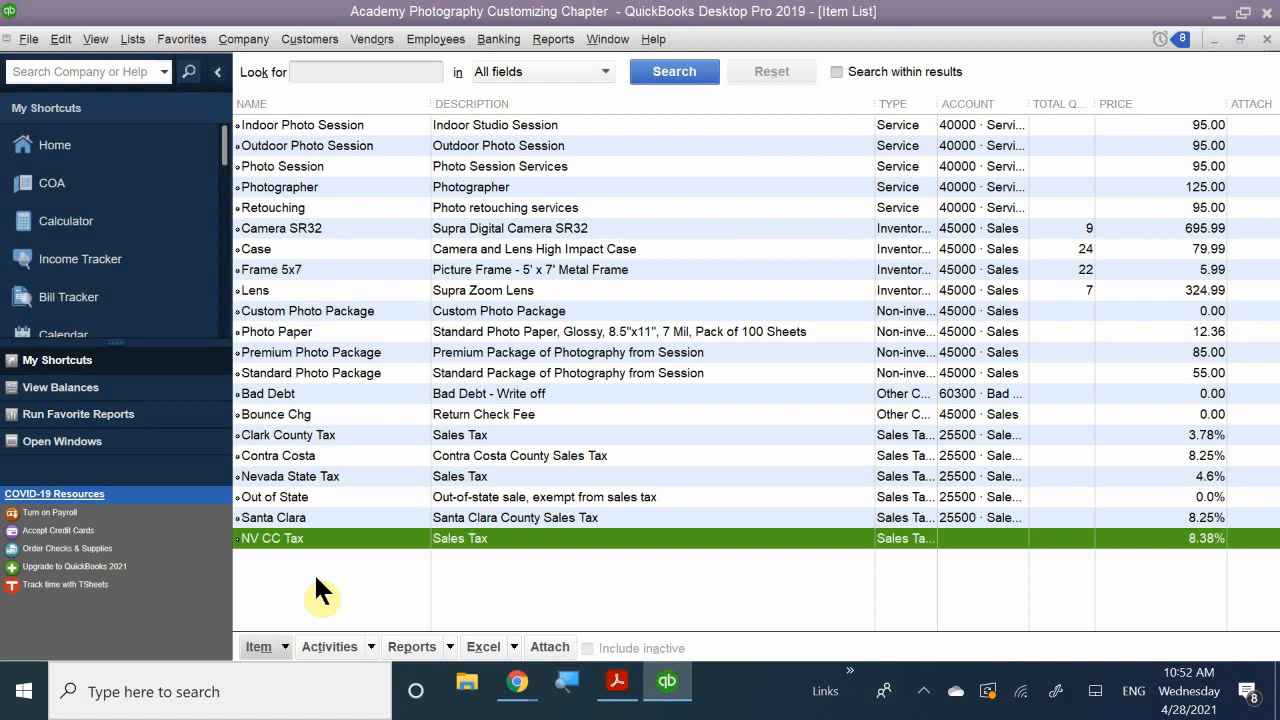
pyautogui.click(332, 453)
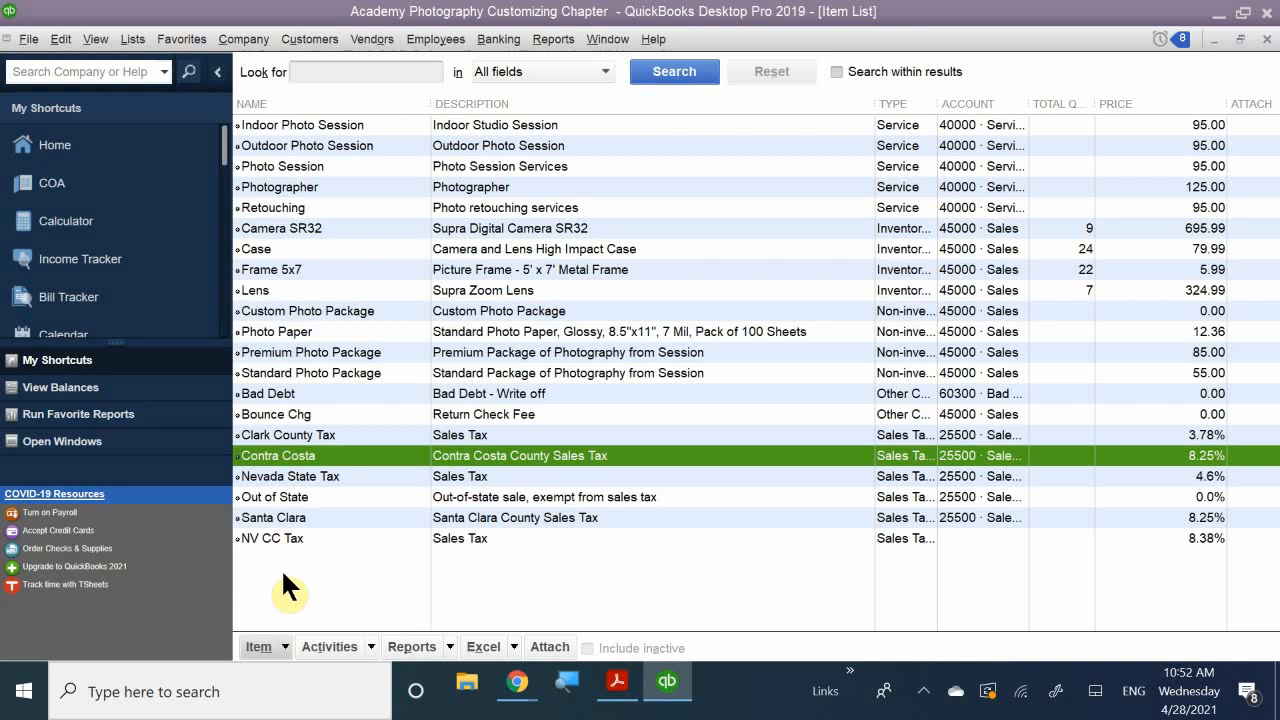
# - Bring up QB CH 7.pdf at the 'Printing the Item List' steps on page 12
pyautogui.click(628, 690)
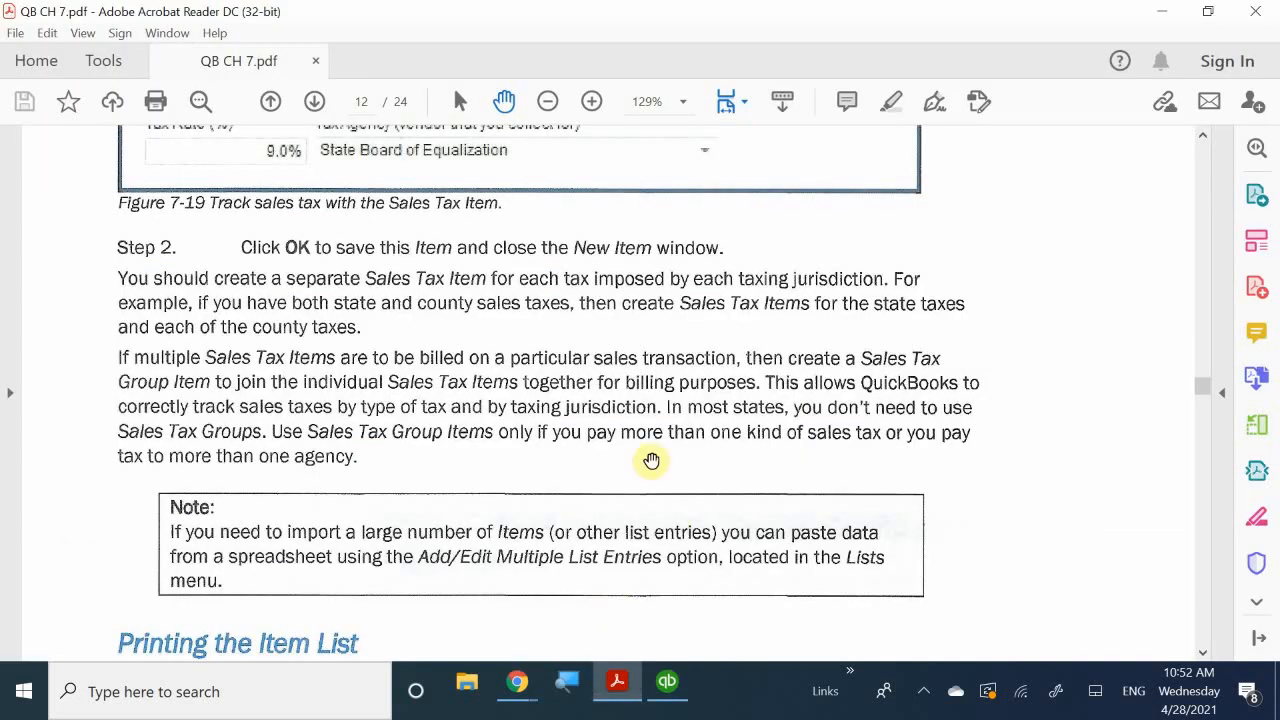
pyautogui.scroll(-7, 697, 462)
pyautogui.scroll(4, 689, 489)
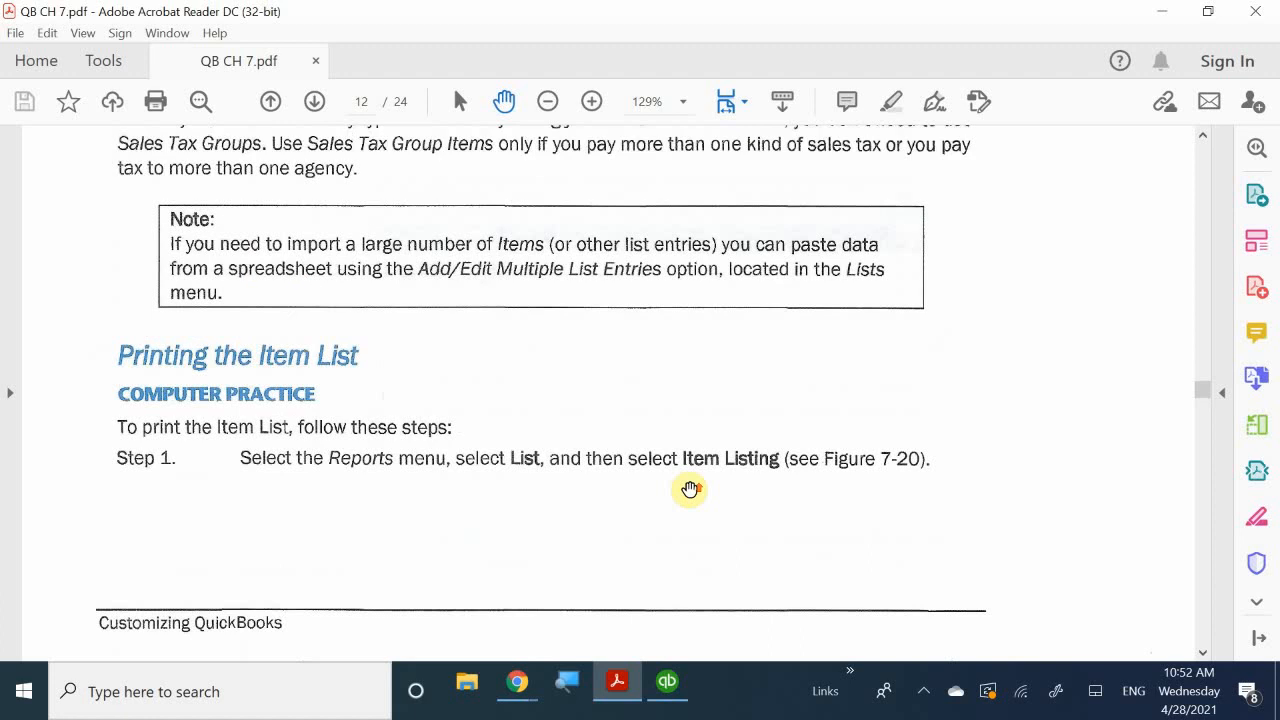
pyautogui.scroll(1, 697, 491)
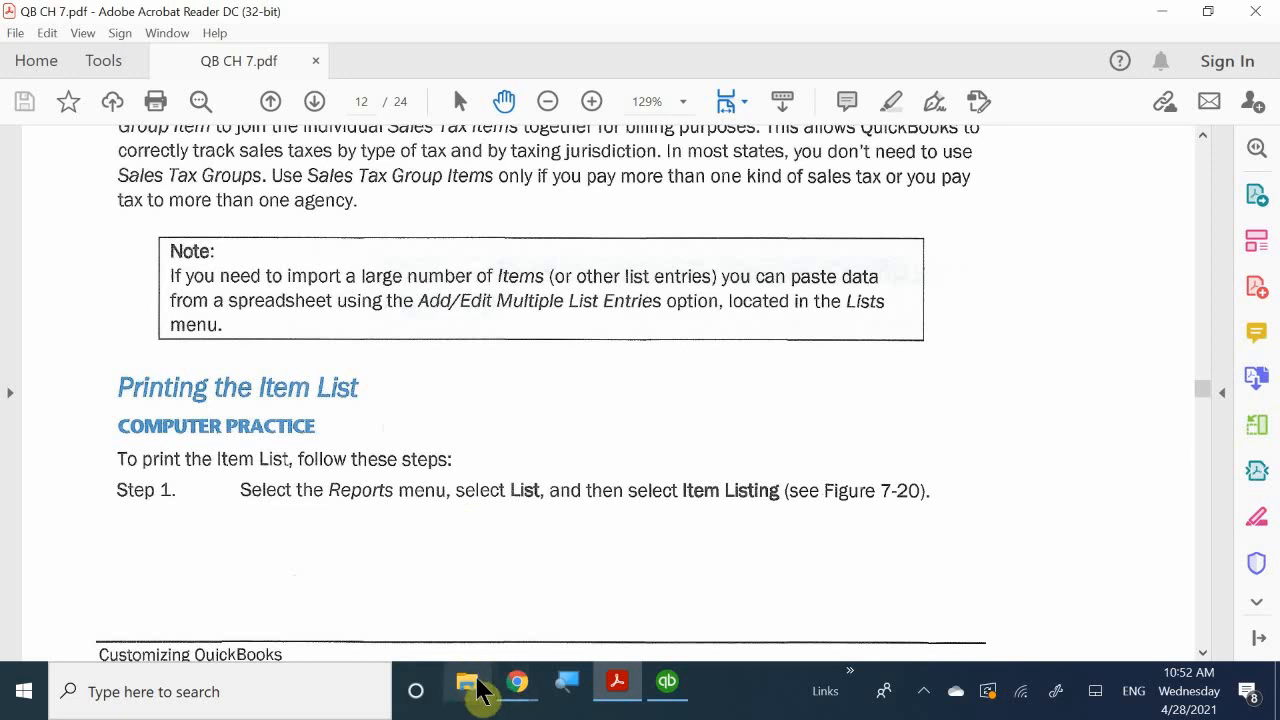
# - Return to QuickBooks and run Reports > List > Item Listing
pyautogui.click(666, 684)
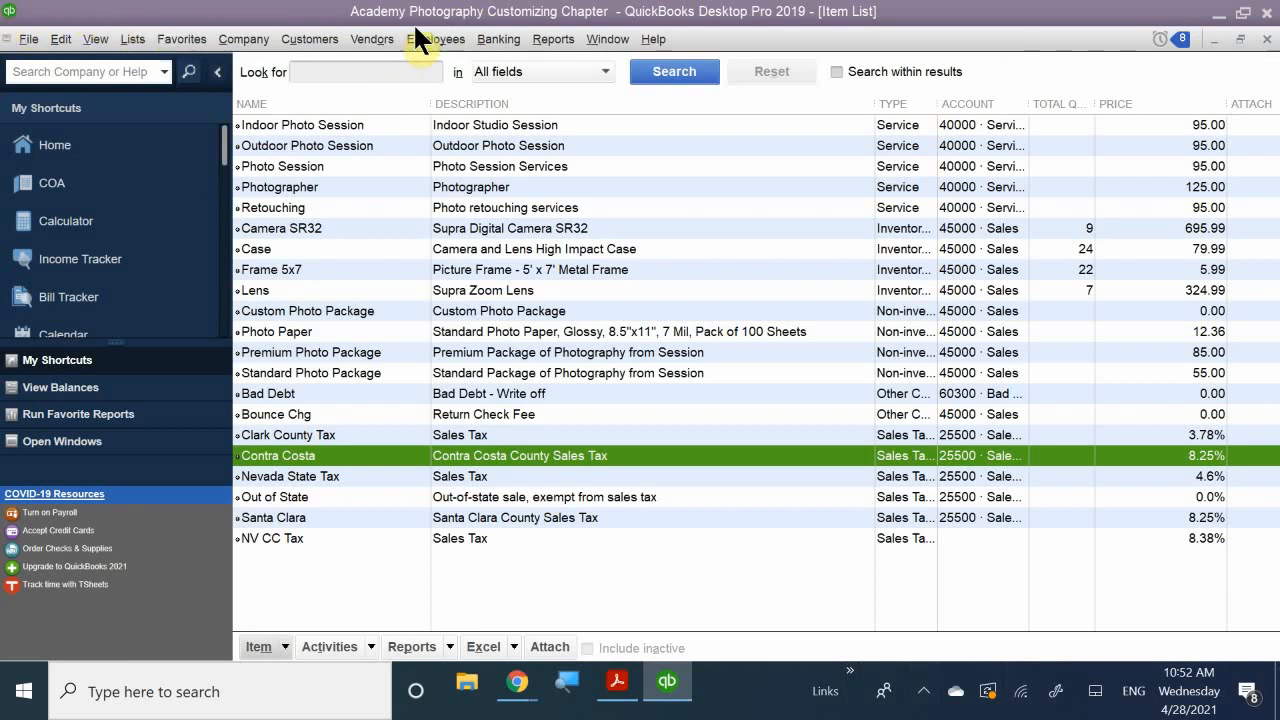
pyautogui.click(548, 39)
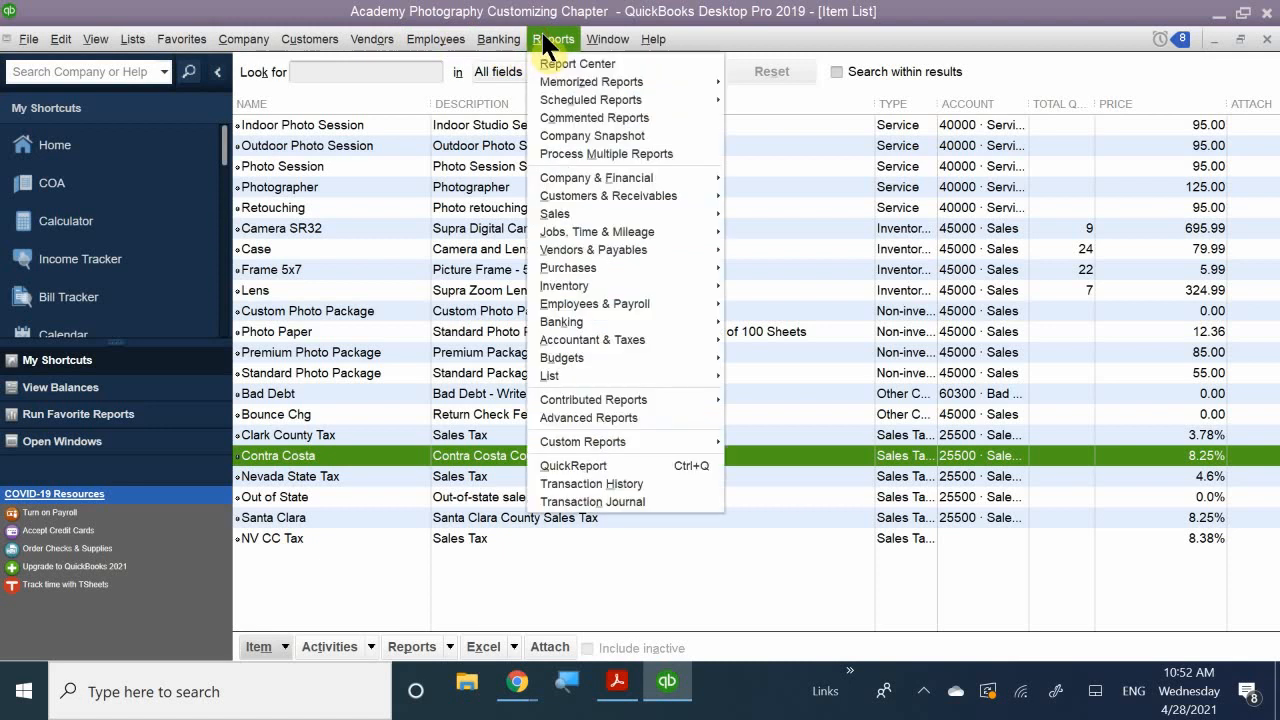
pyautogui.moveTo(646, 378)
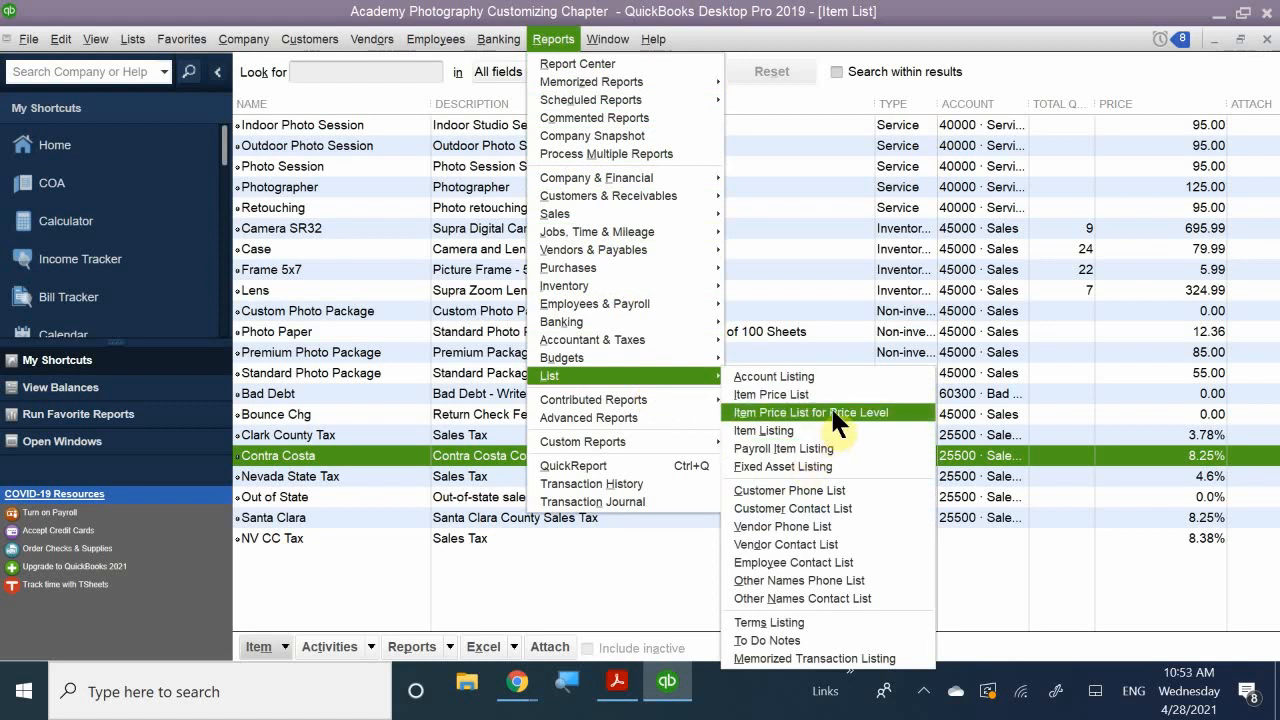
pyautogui.click(783, 429)
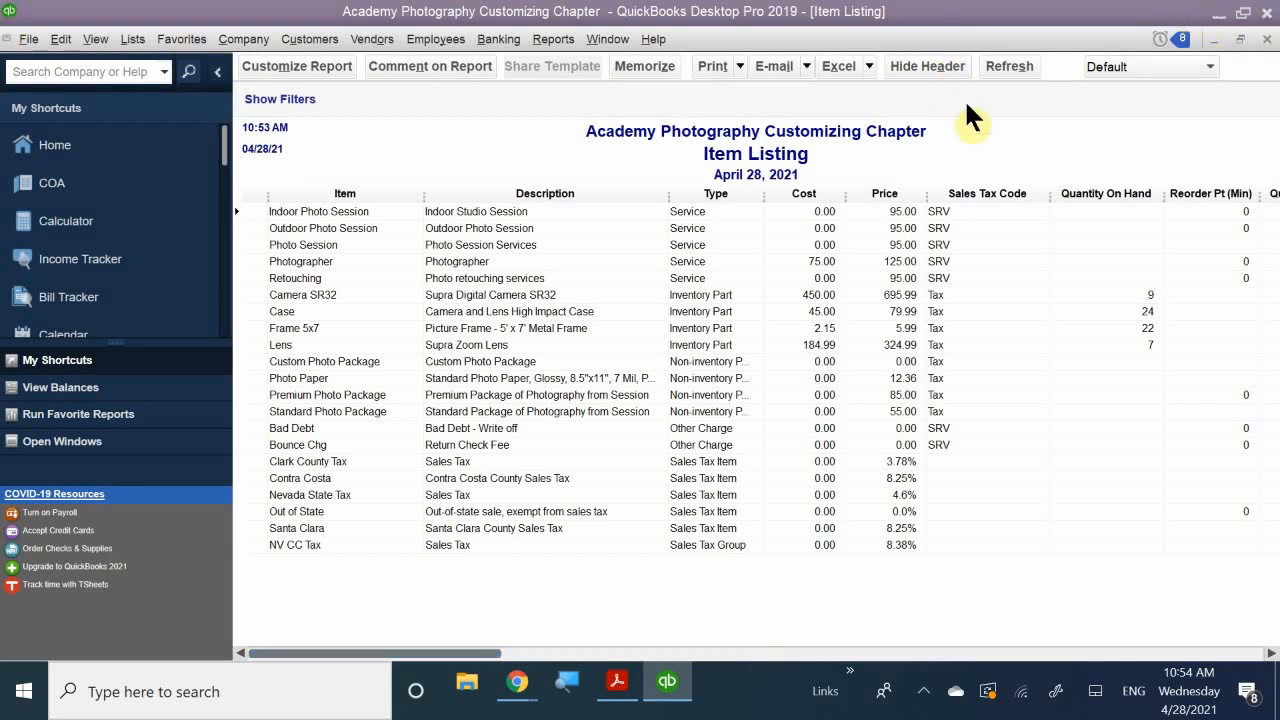
# - Open the Item Listing report's Print dropdown showing Report and Save As PDF
pyautogui.click(740, 67)
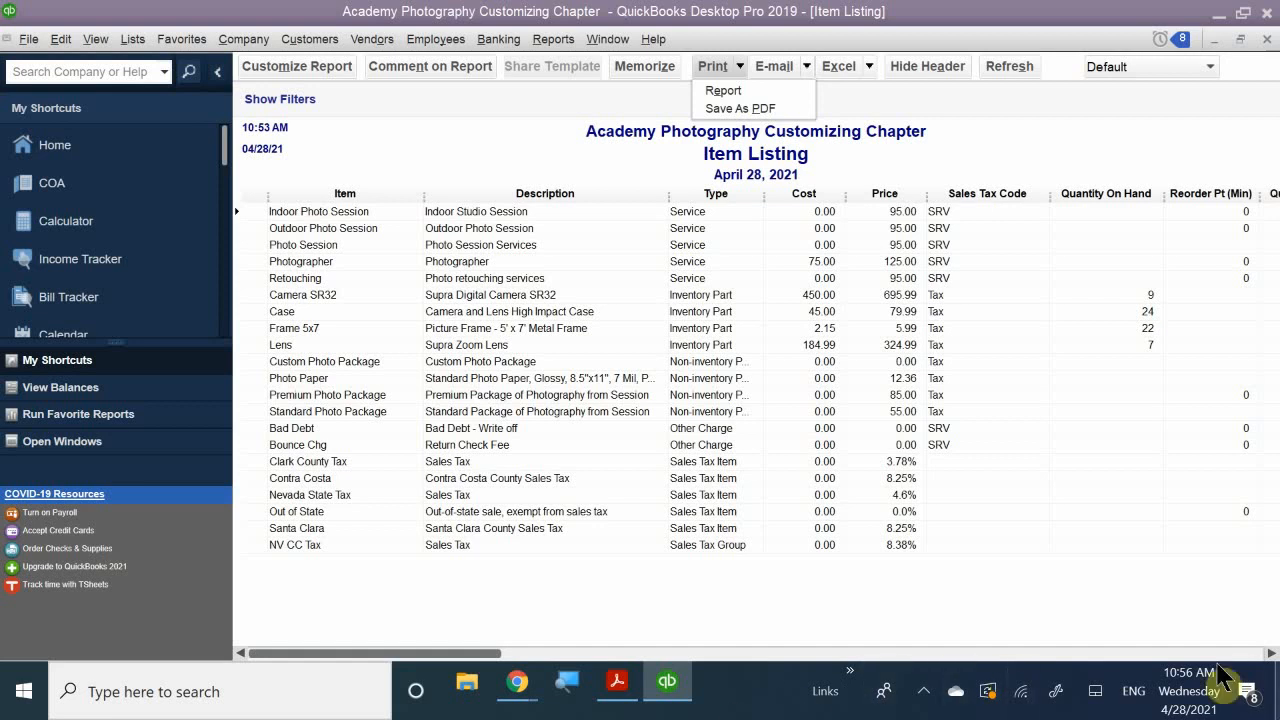
# - Switch to the PDF and scroll to page 13's Steps 2–4 and The Terms List
pyautogui.click(617, 681)
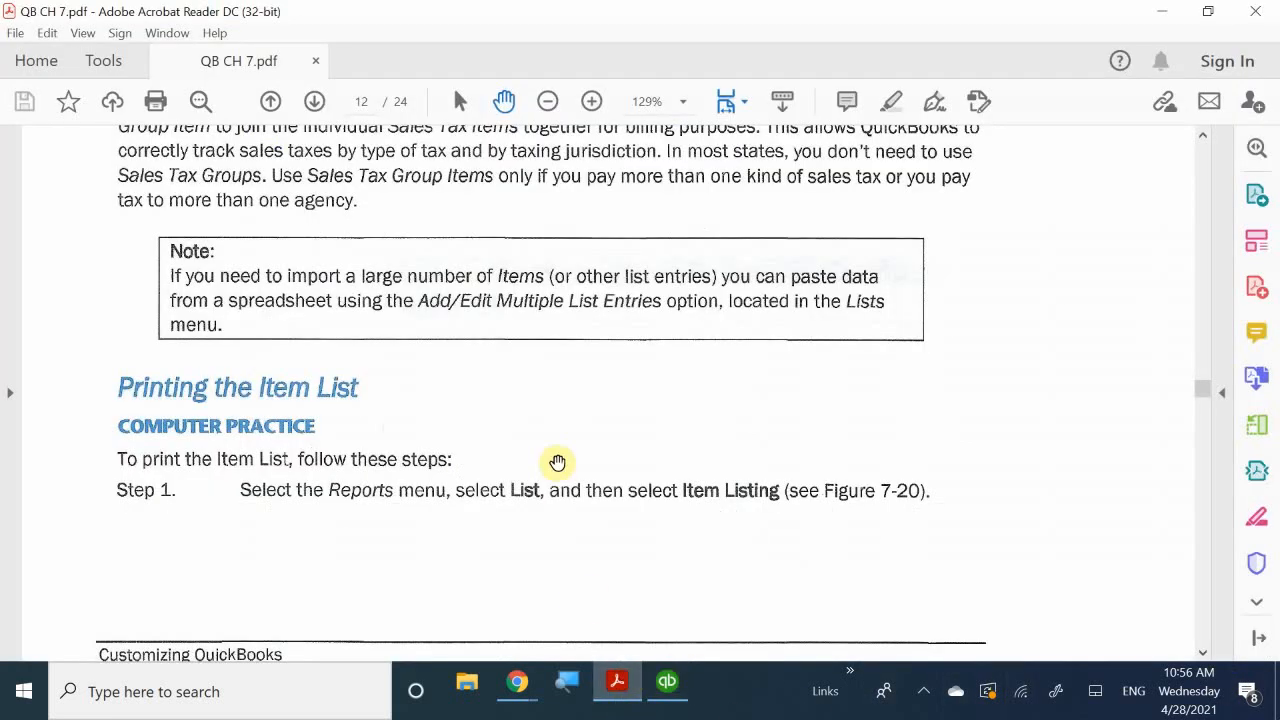
pyautogui.scroll(-6, 557, 462)
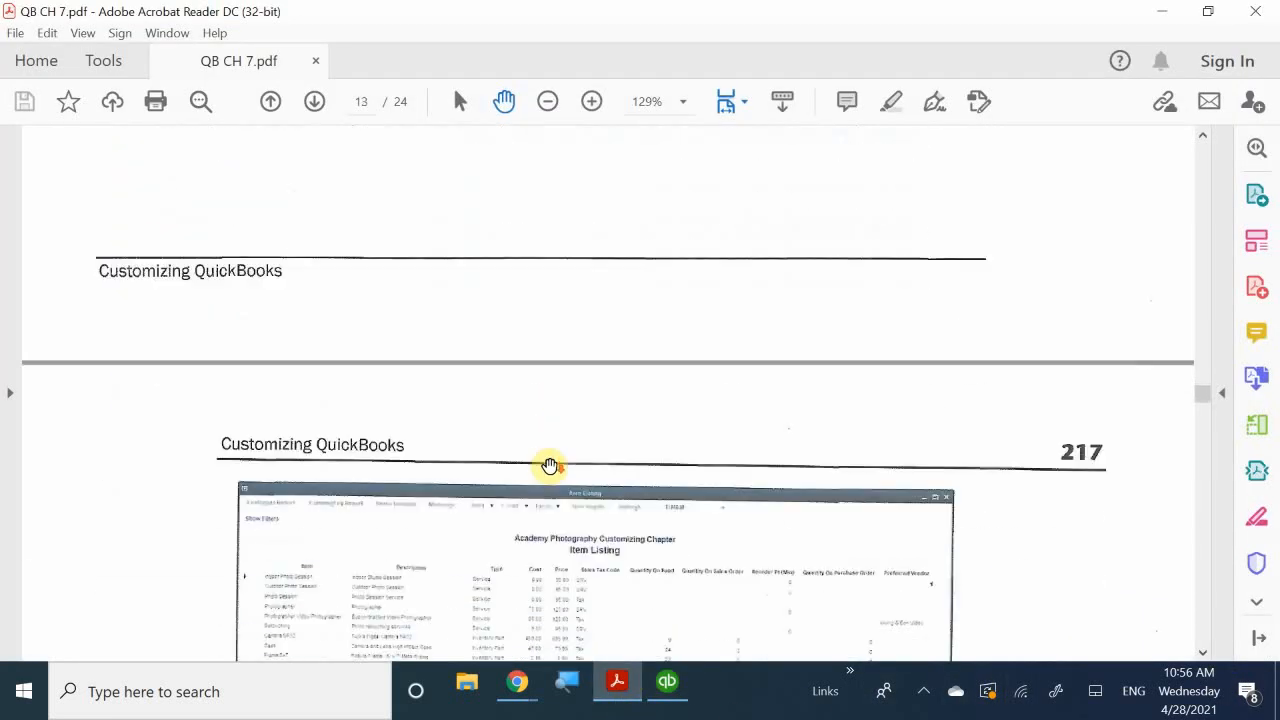
pyautogui.scroll(-5, 550, 466)
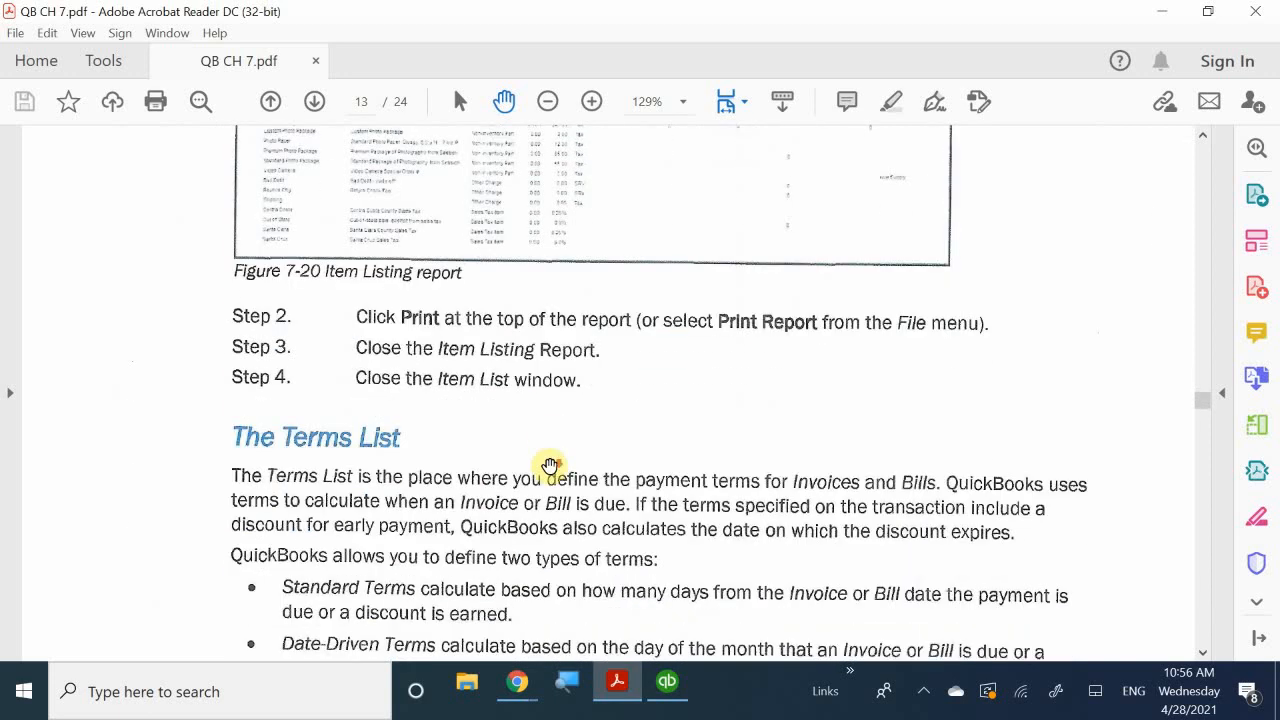
pyautogui.scroll(-1, 550, 466)
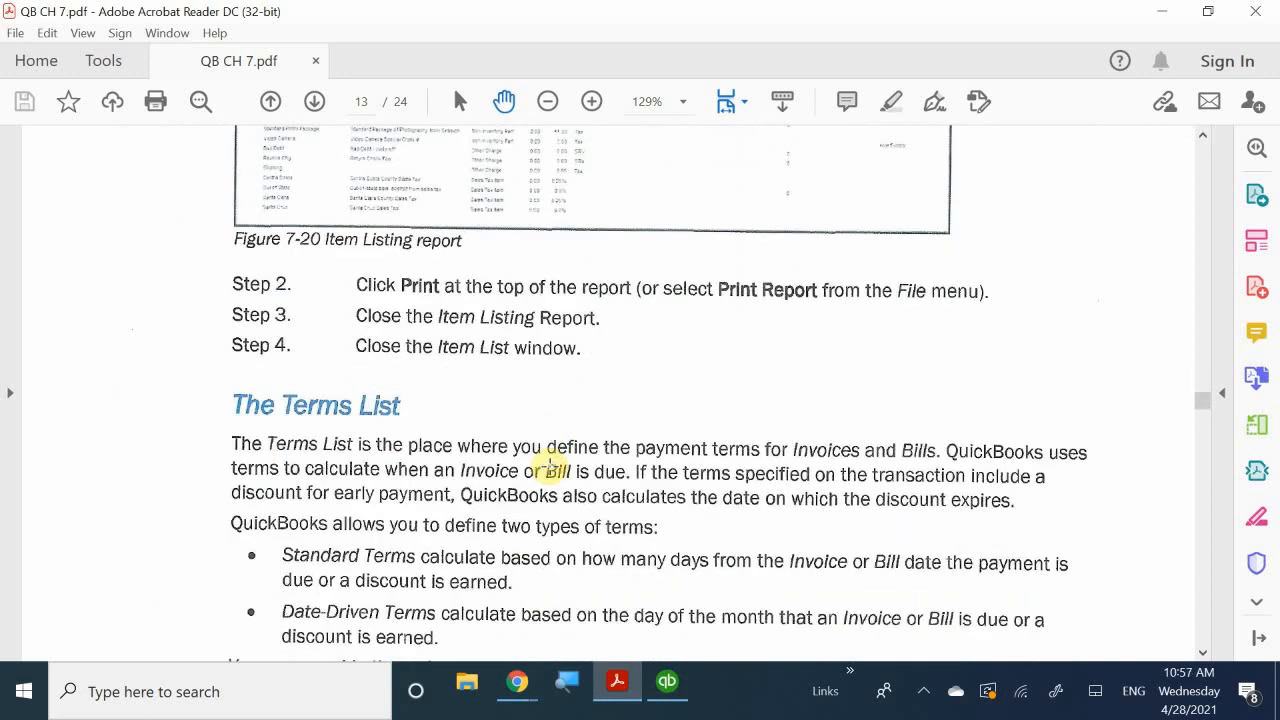
pyautogui.scroll(4, 551, 466)
pyautogui.scroll(-3, 549, 465)
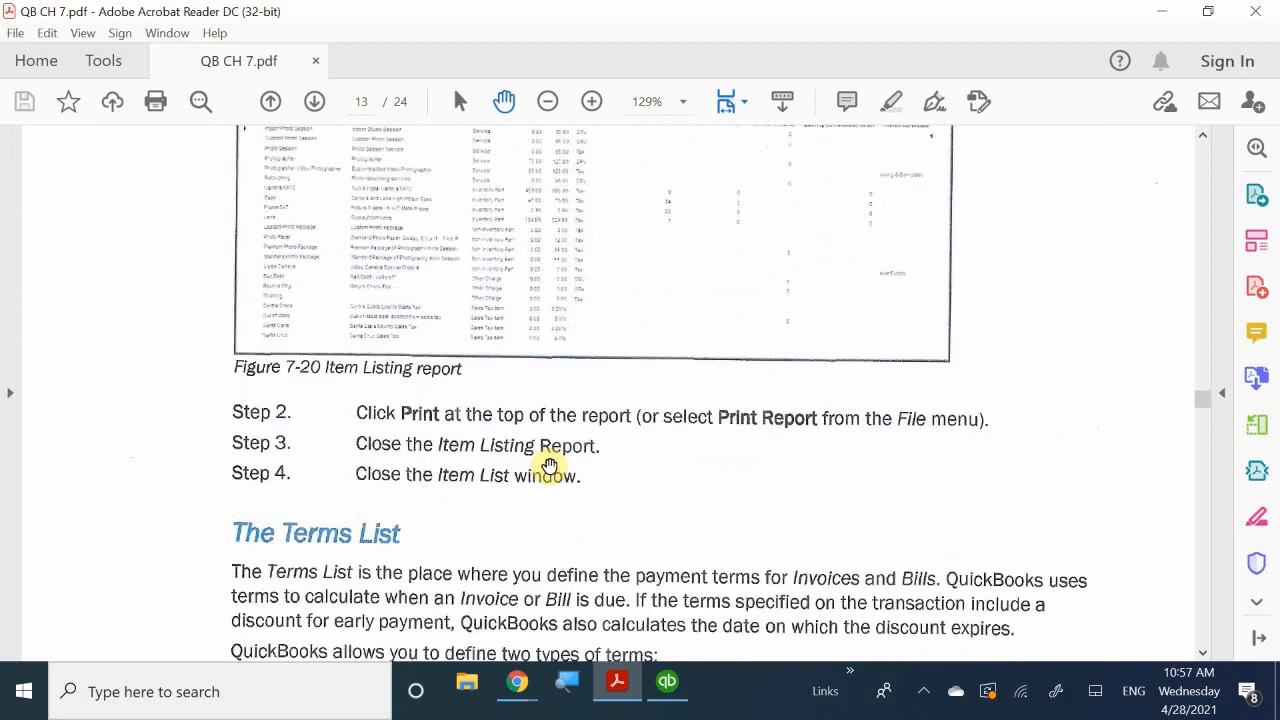
pyautogui.scroll(-4, 550, 466)
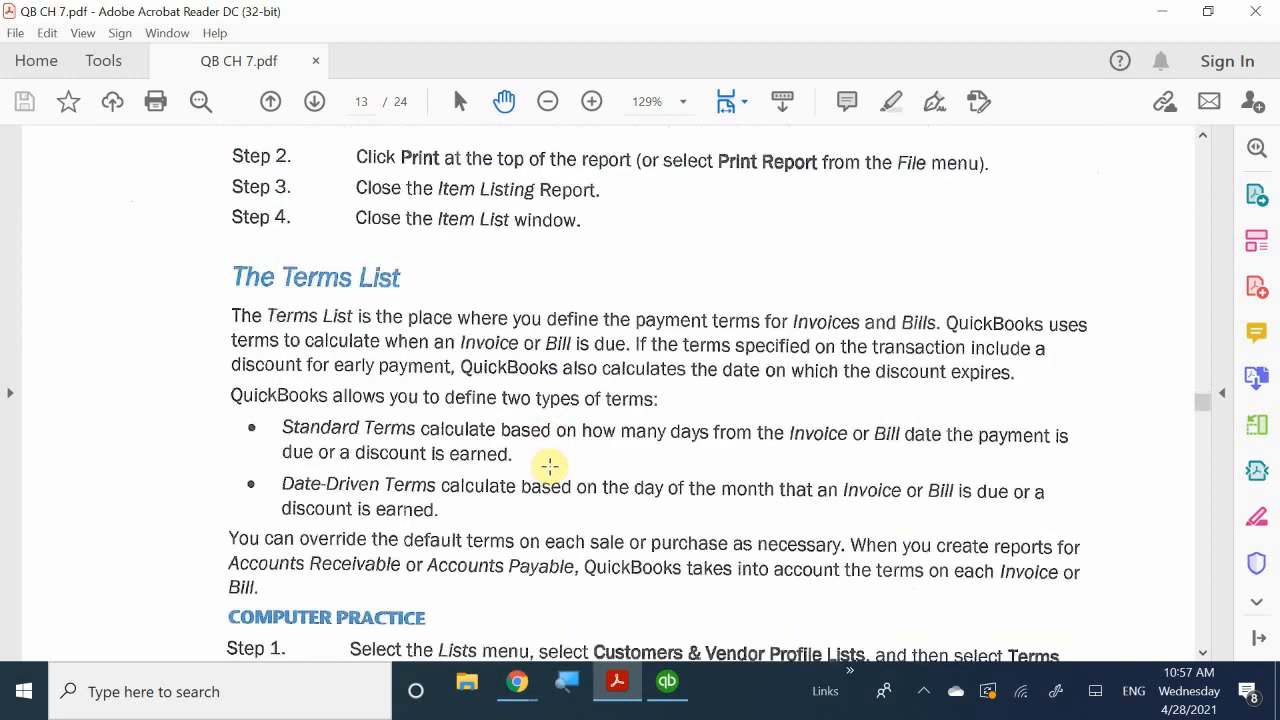
pyautogui.scroll(-1, 550, 466)
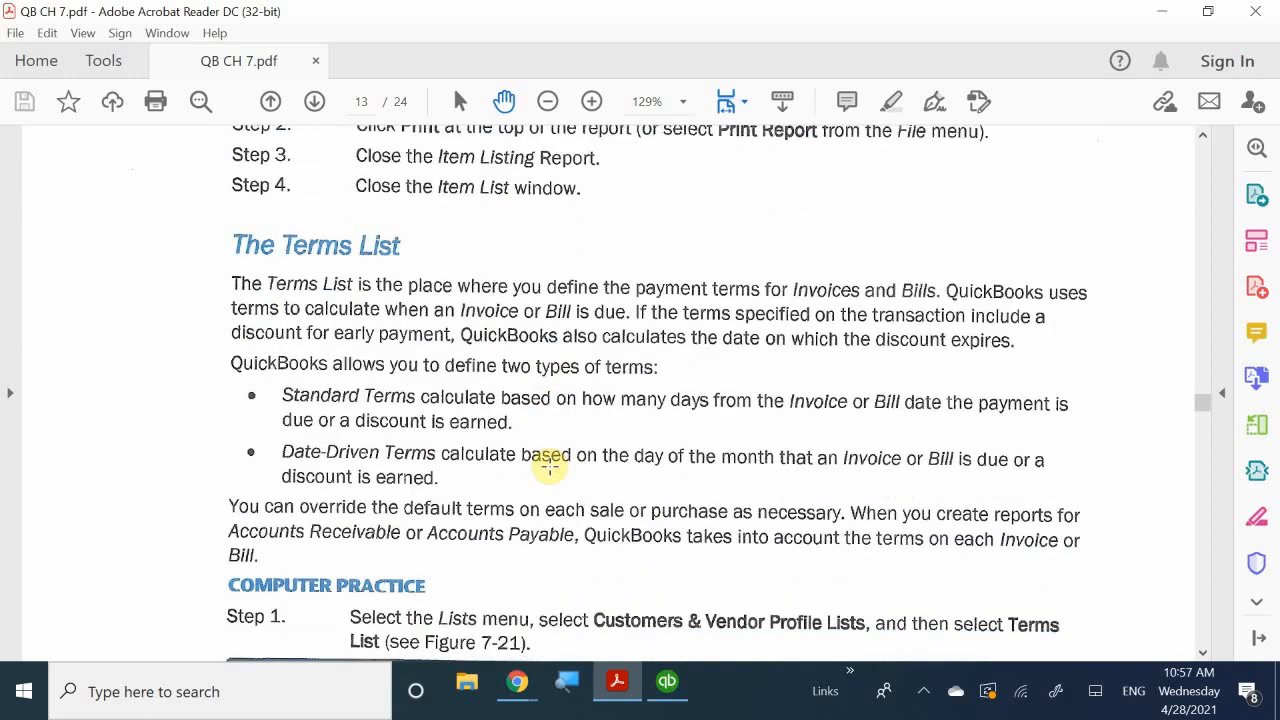
pyautogui.scroll(-1, 550, 466)
pyautogui.scroll(1, 550, 466)
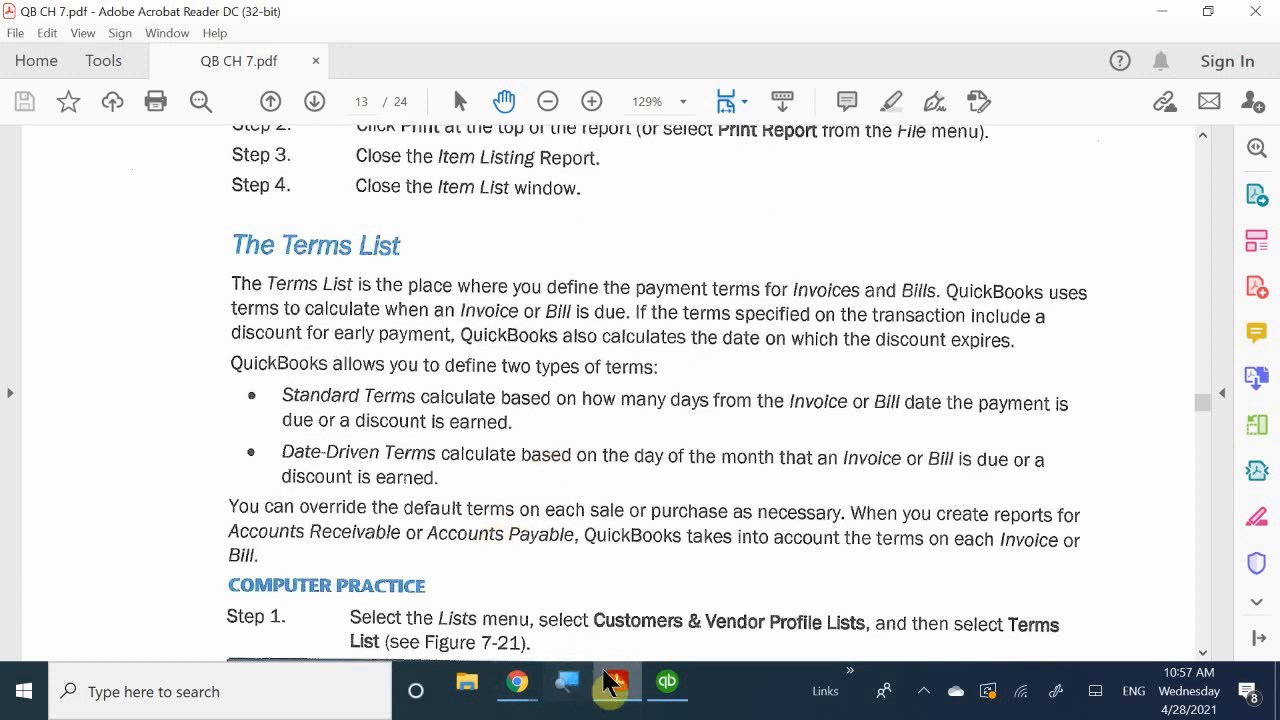
# - Close the Item Listing report, restore the Item List window, then close it too
pyautogui.moveTo(666, 692)
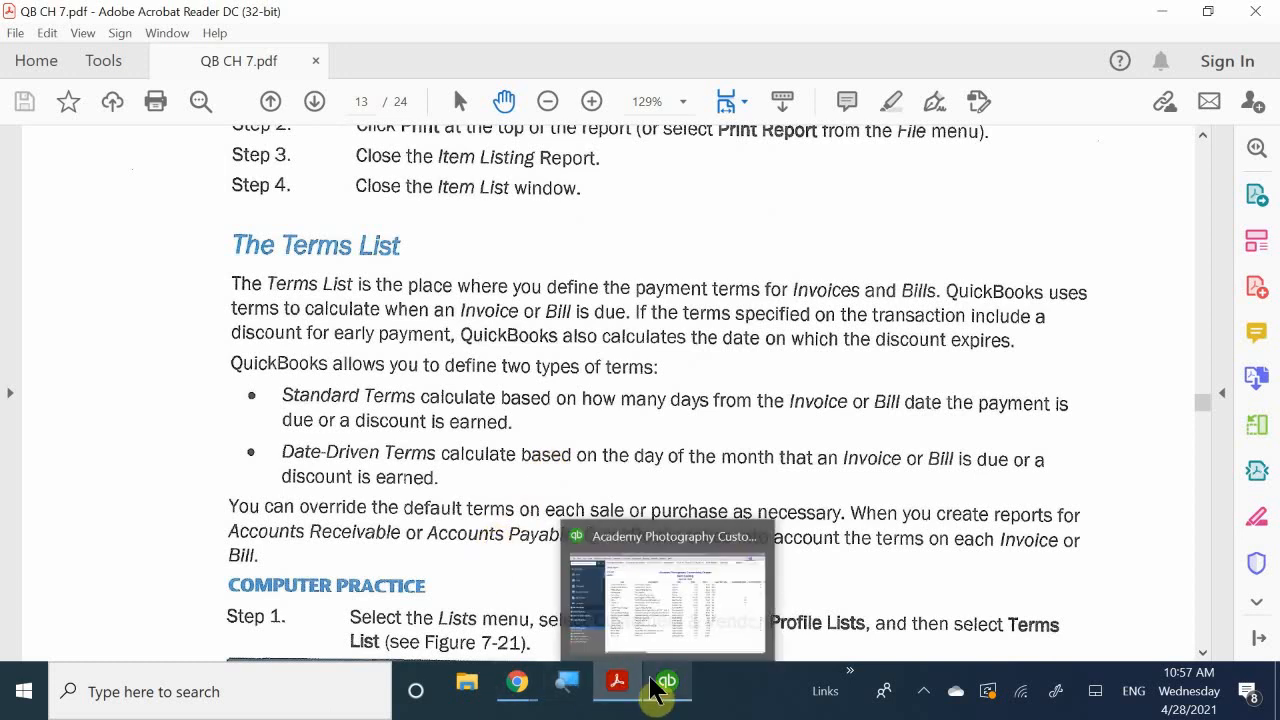
pyautogui.click(662, 612)
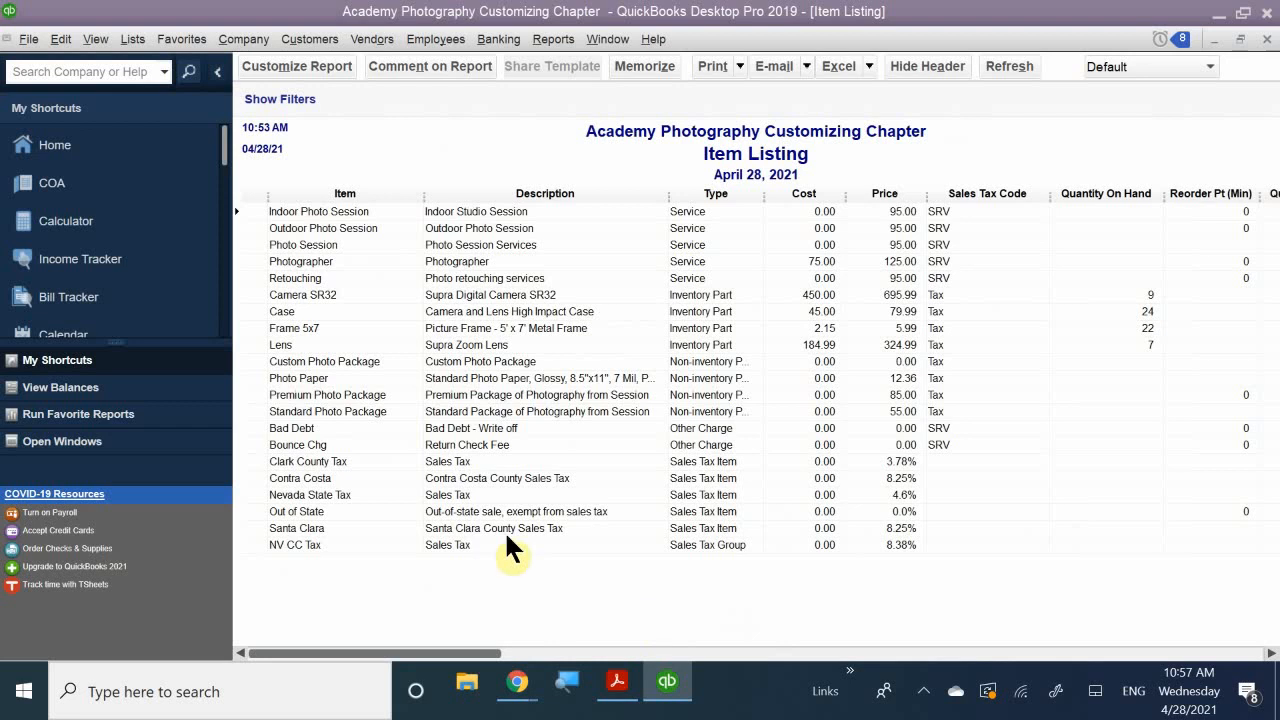
pyautogui.click(1265, 38)
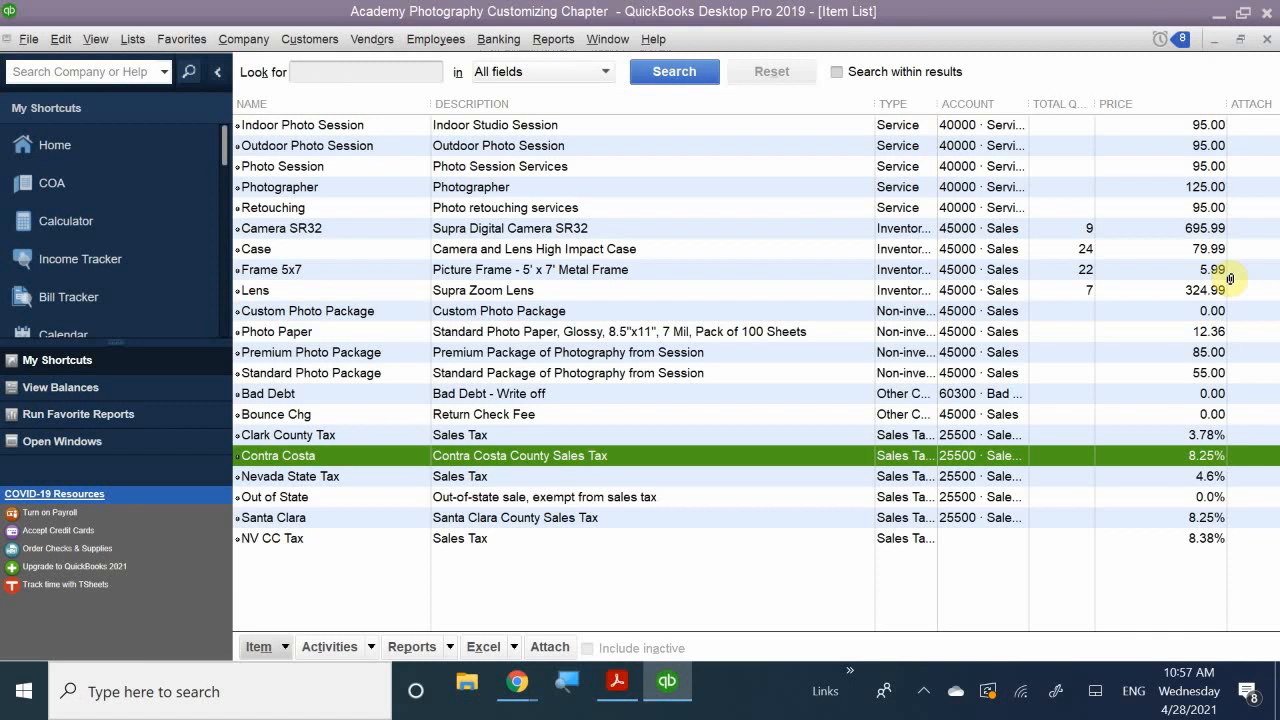
pyautogui.click(1242, 40)
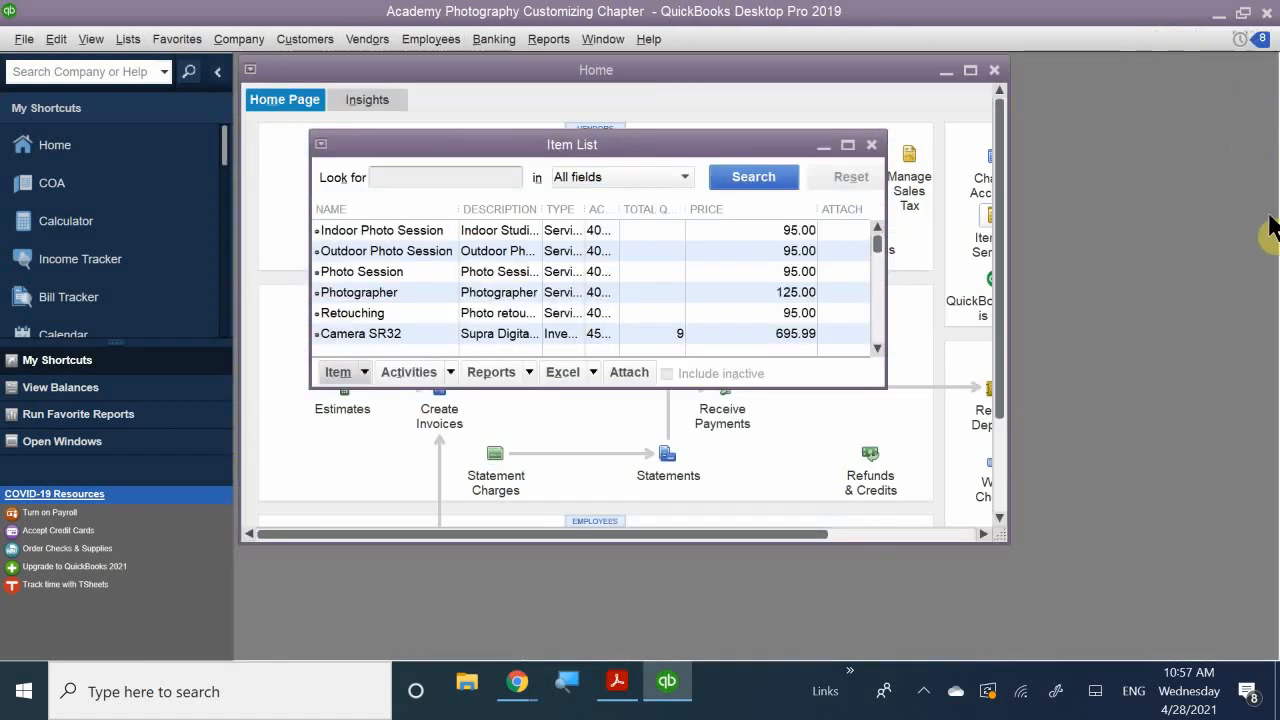
pyautogui.click(872, 145)
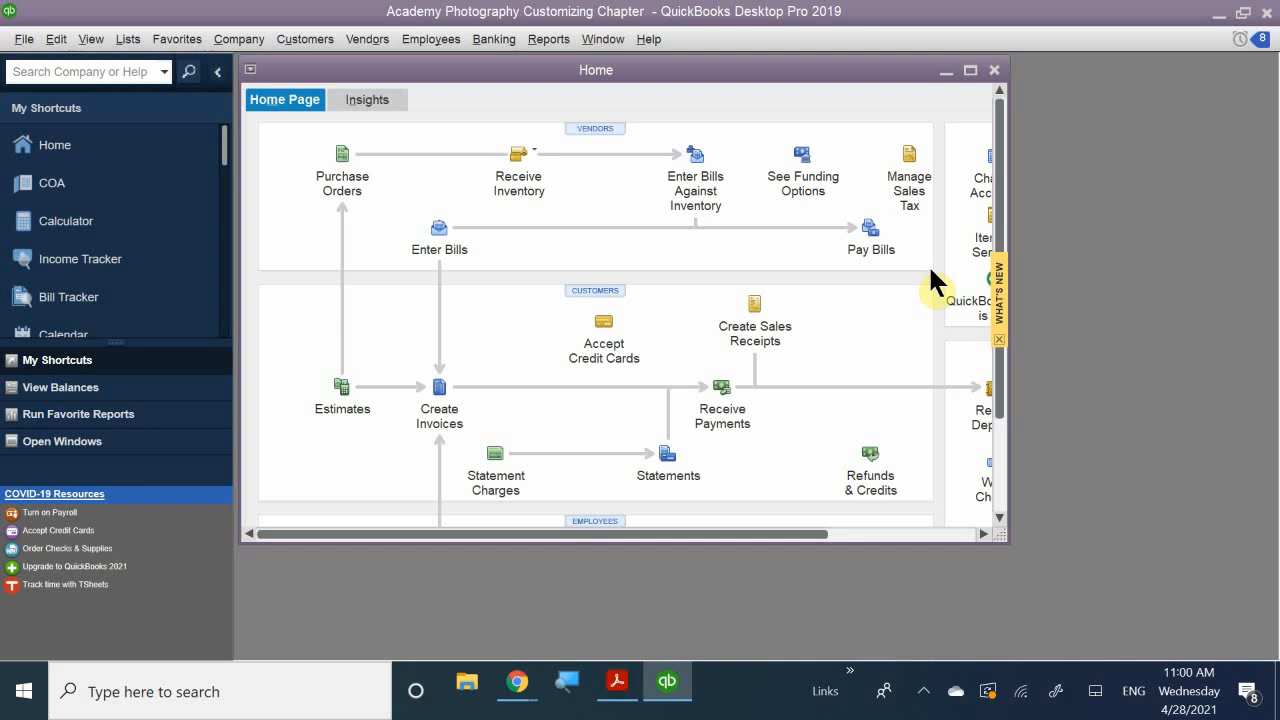
# - Open the Terms List from Lists > Customer & Vendor Profile Lists and maximize it
pyautogui.click(143, 38)
pyautogui.moveTo(175, 40)
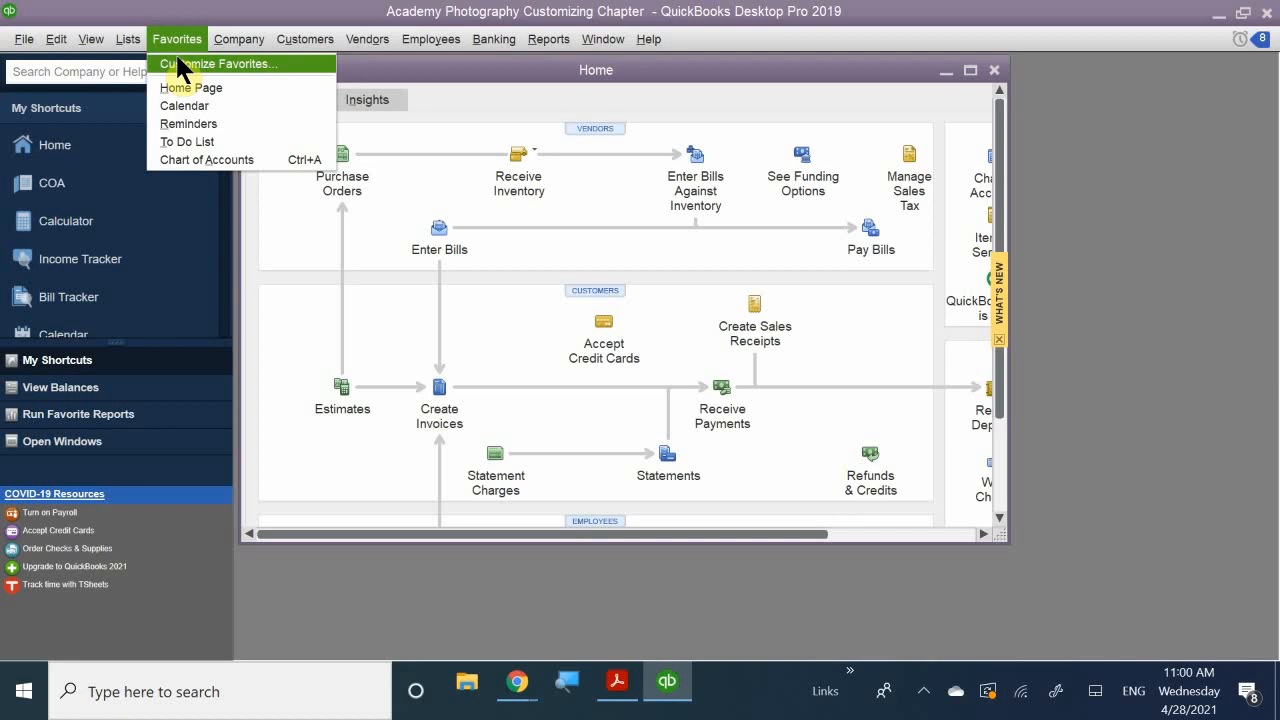
pyautogui.moveTo(135, 42)
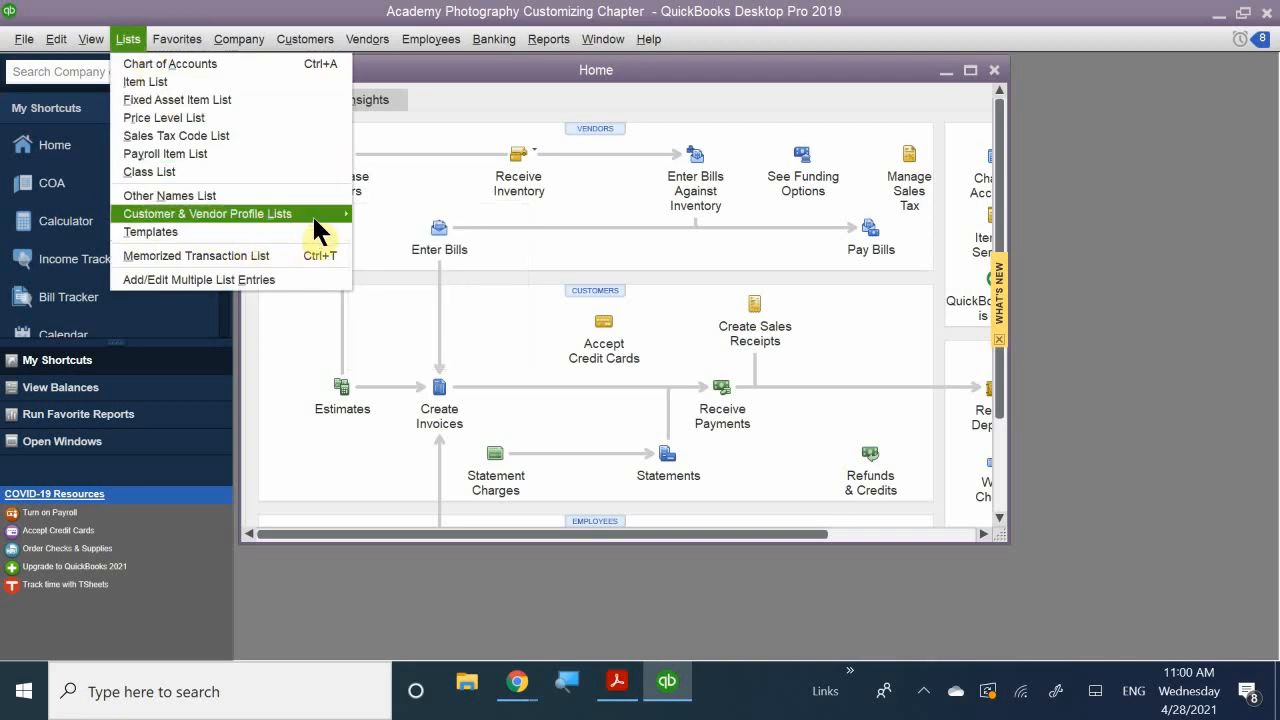
pyautogui.moveTo(312, 214)
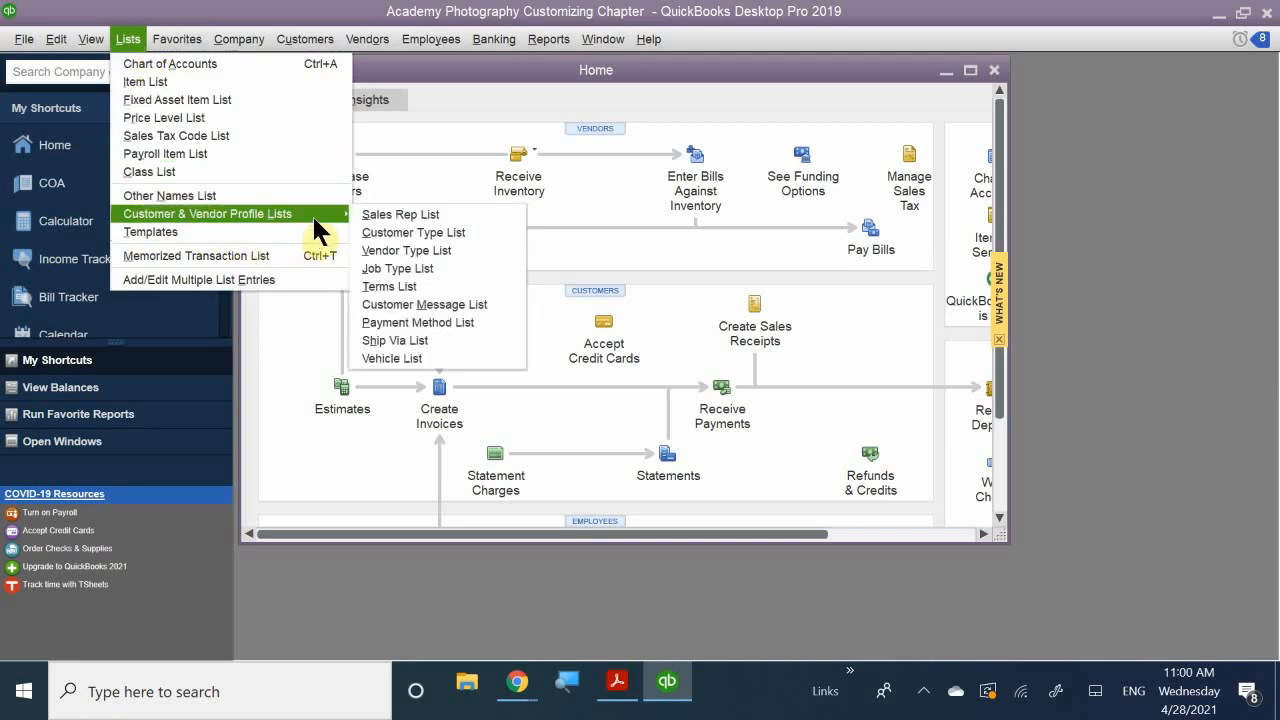
pyautogui.click(403, 286)
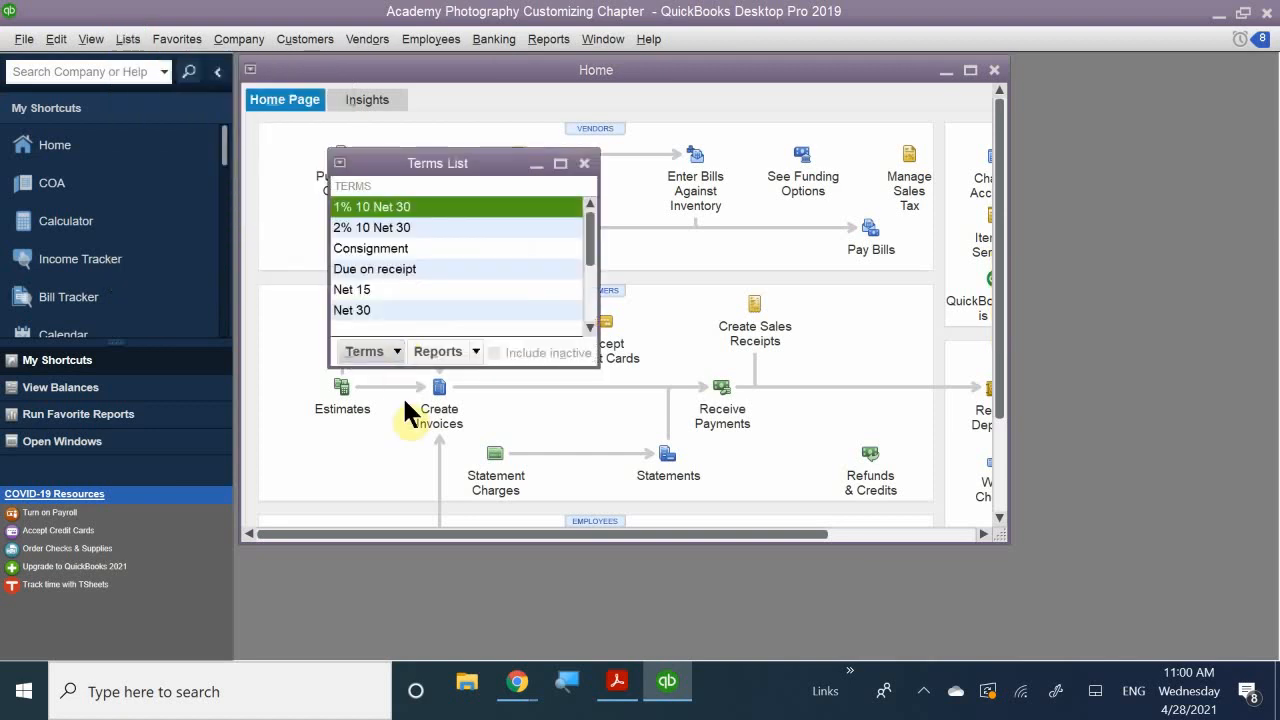
pyautogui.doubleClick(438, 161)
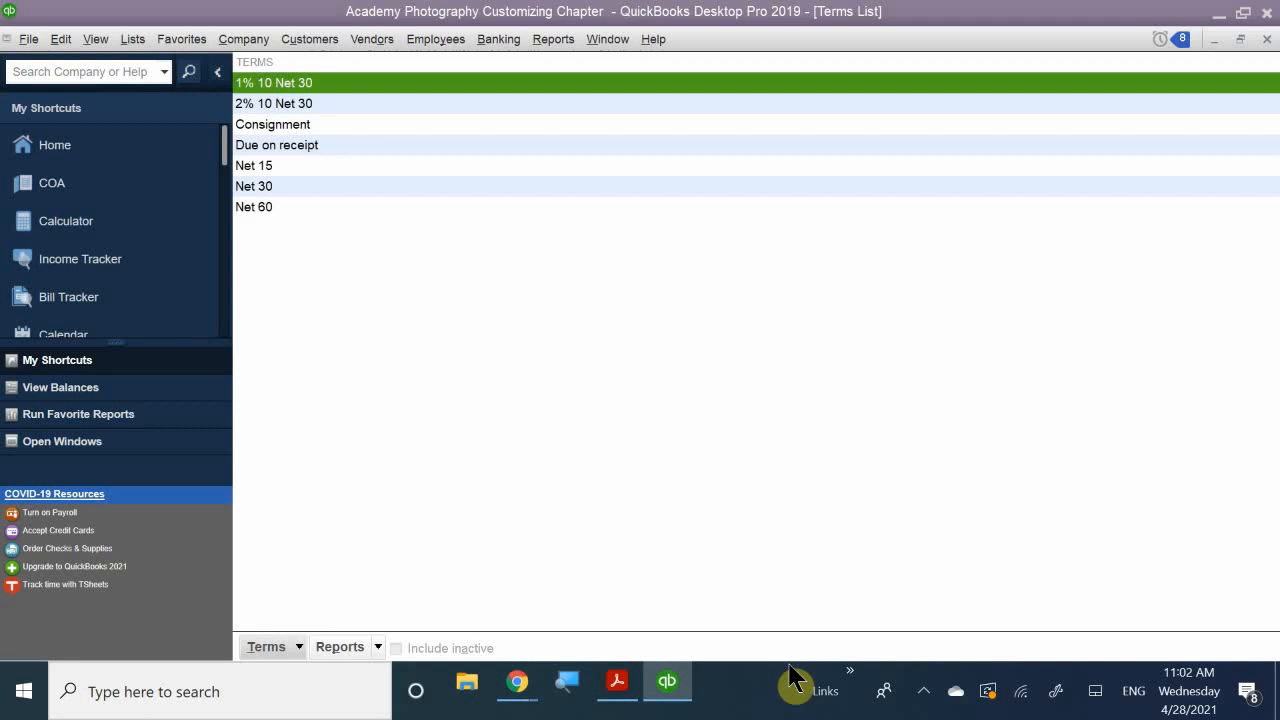
# - Show the Terms button menu at the bottom of the Terms List
pyautogui.click(298, 647)
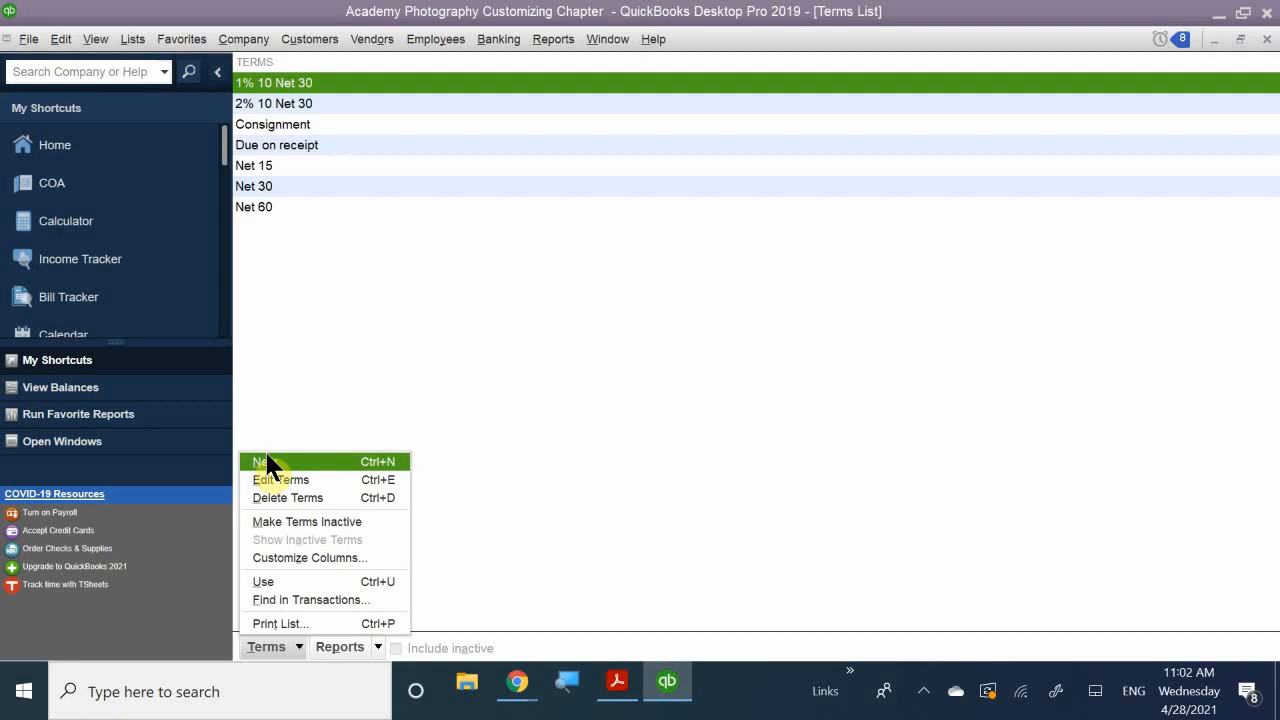
# - Create a new payment term named '2% 7 NET 30'
pyautogui.rightClick(296, 308)
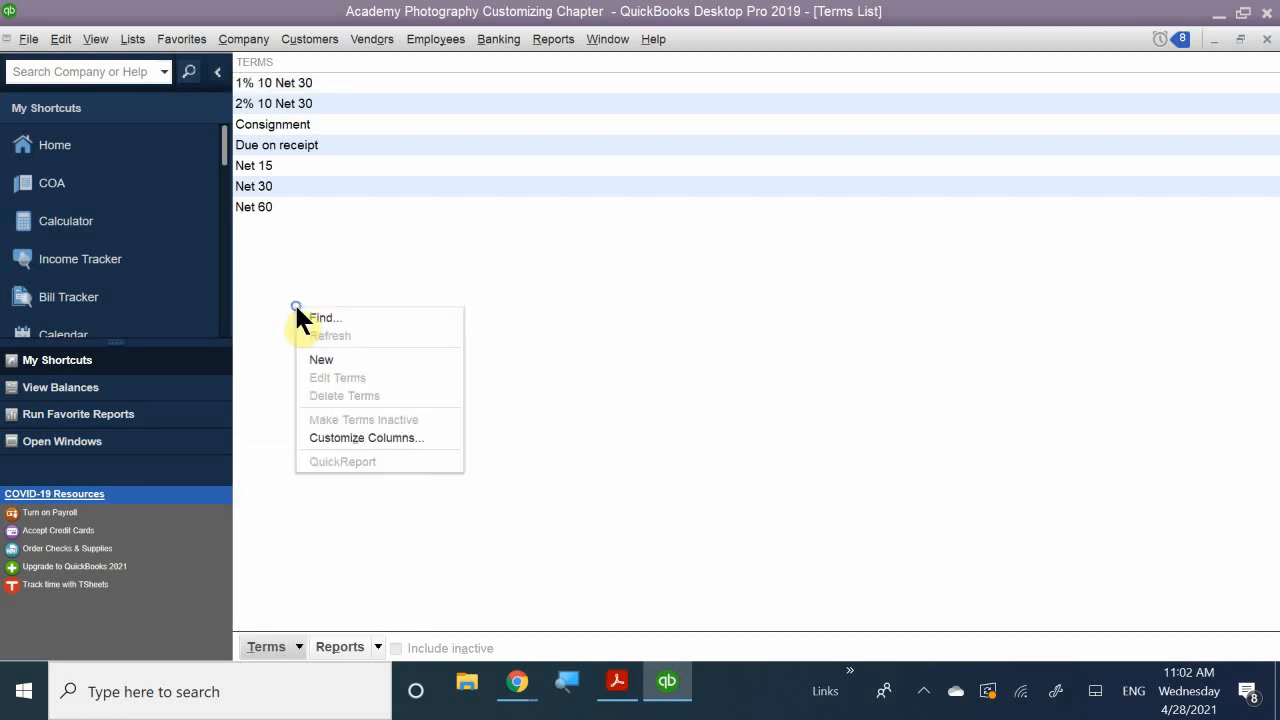
pyautogui.click(364, 360)
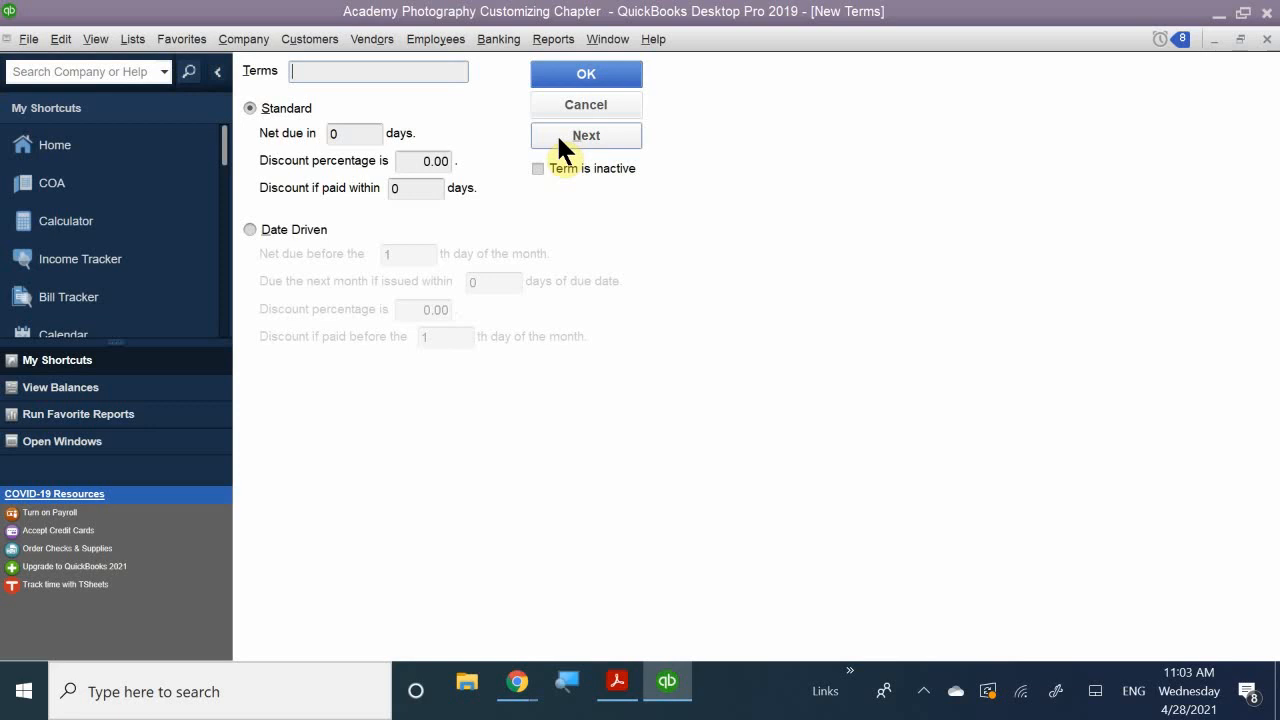
pyautogui.write('2')
pyautogui.write('%')
pyautogui.write(', 7')
pyautogui.press('BackSpace')
pyautogui.press('BackSpace')
pyautogui.press('BackSpace')
pyautogui.write('7 NET')
pyautogui.write(' 0')
pyautogui.press('BackSpace')
pyautogui.write('30')
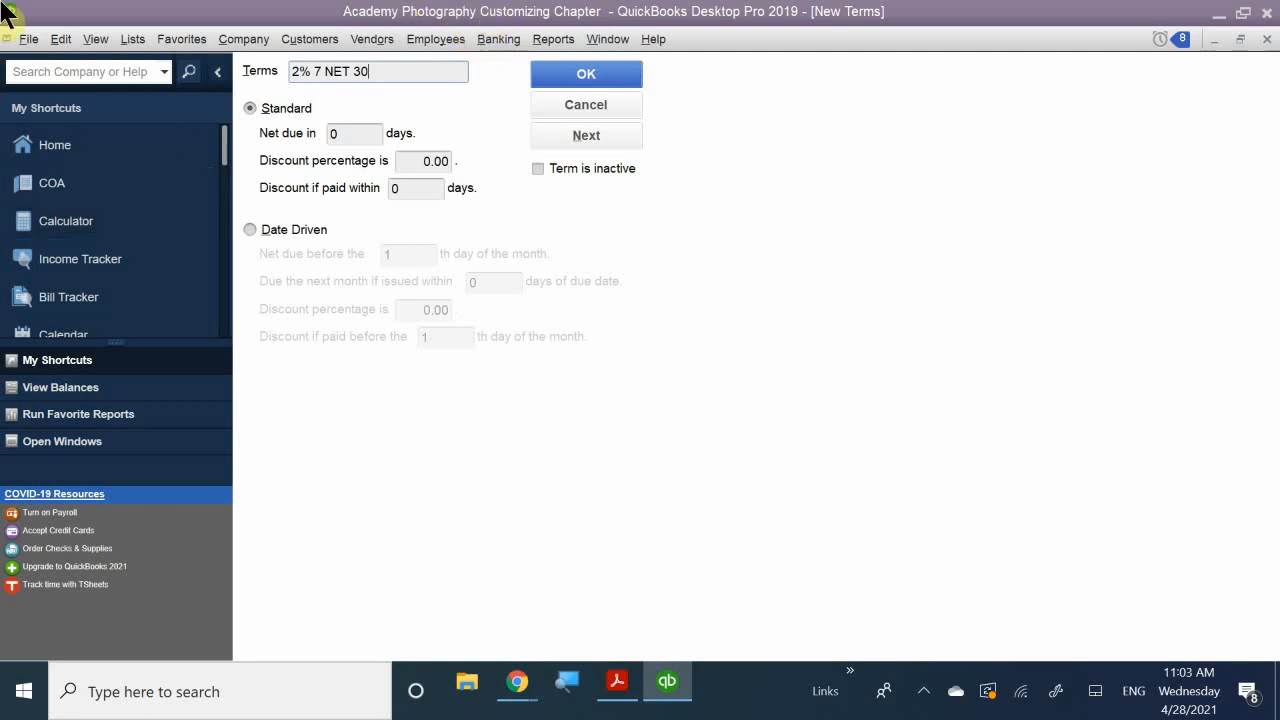
# - Set the term to net 30 days with a 2% discount within 7 days, and save it
pyautogui.click(357, 136)
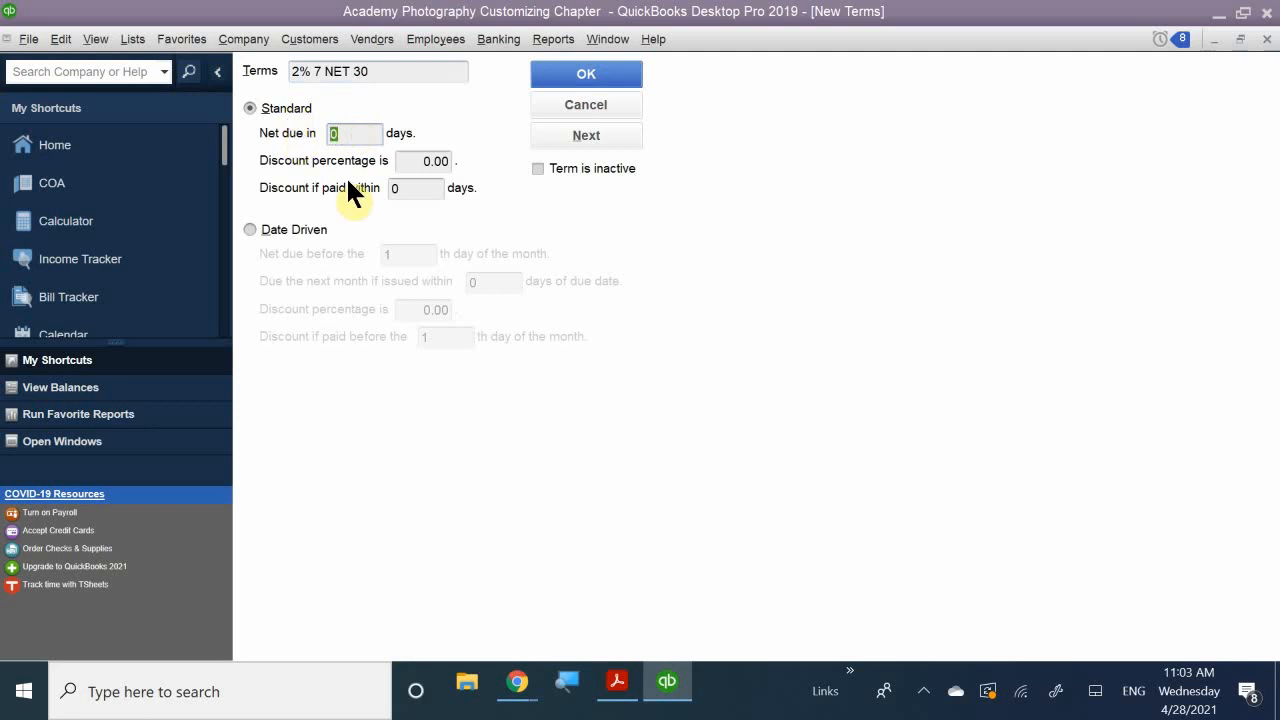
pyautogui.write('30')
pyautogui.click(427, 161)
pyautogui.write('2%')
pyautogui.click(400, 188)
pyautogui.moveTo(402, 187); pyautogui.dragTo(356, 178)
pyautogui.click(560, 78)
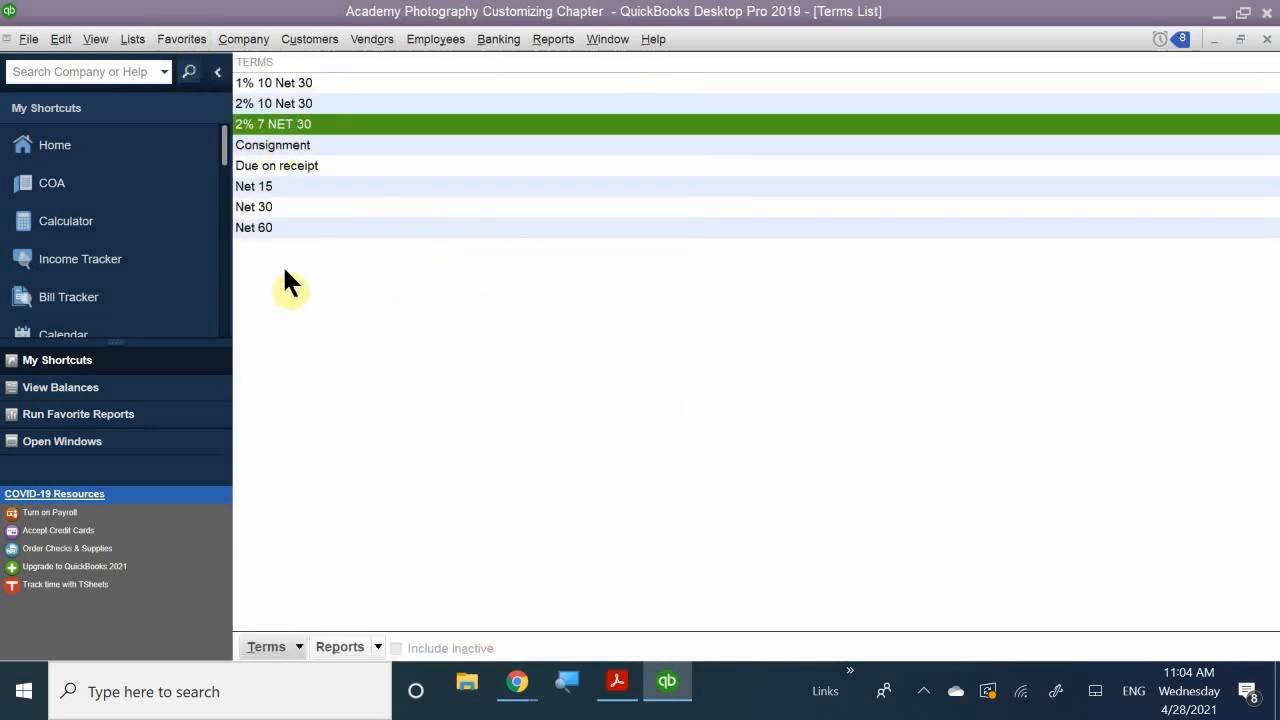
# - Edit the '2% 7 NET 30' term's name to '2% 7 Net 30' and save
pyautogui.rightClick(282, 130)
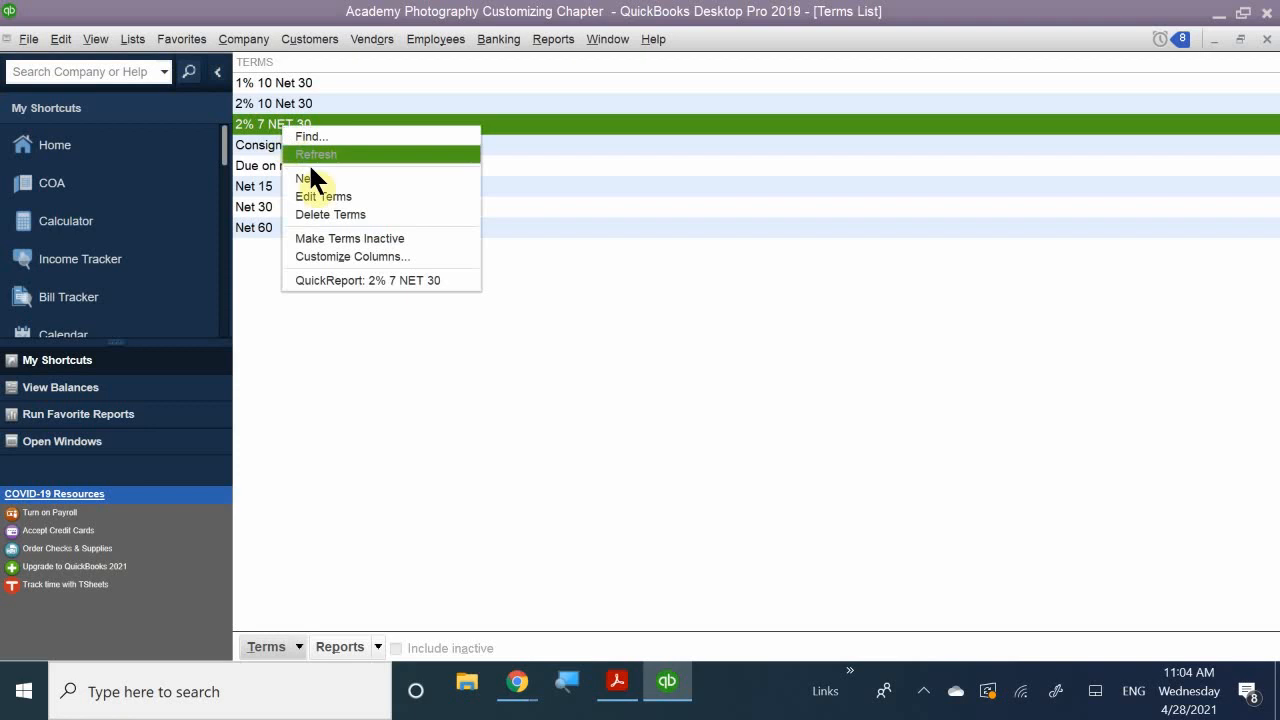
pyautogui.click(340, 197)
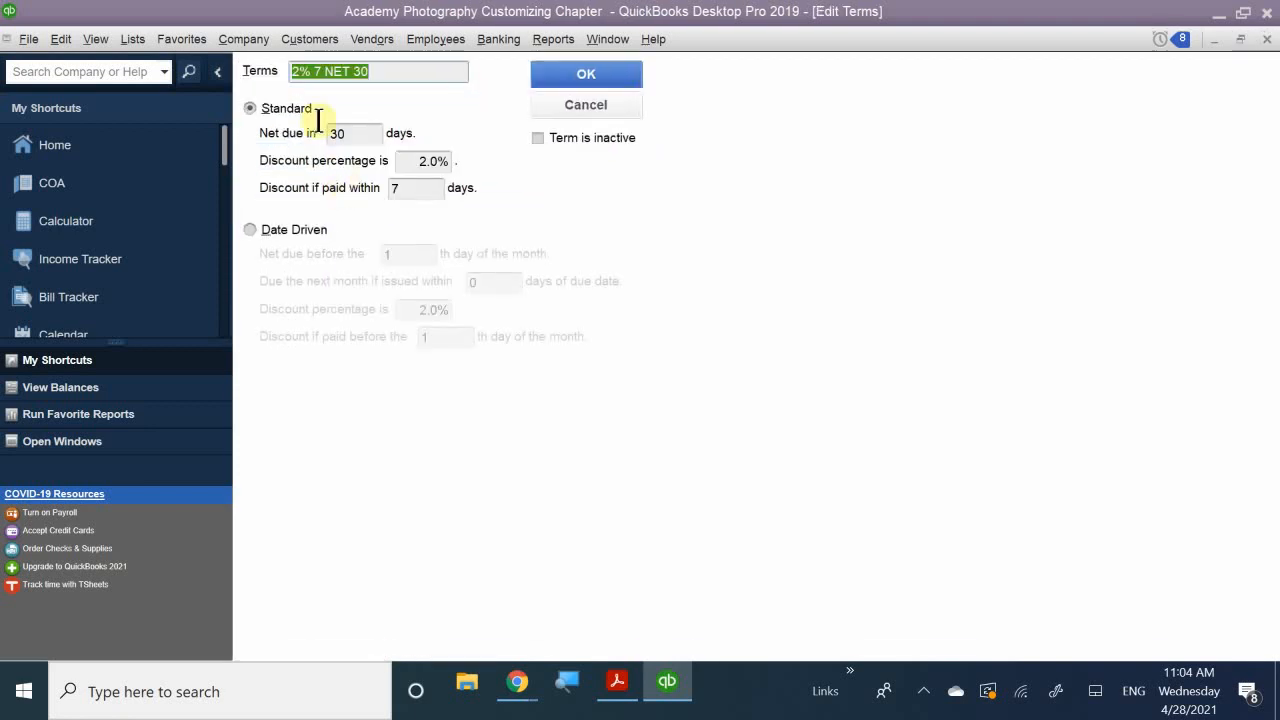
pyautogui.click(352, 71)
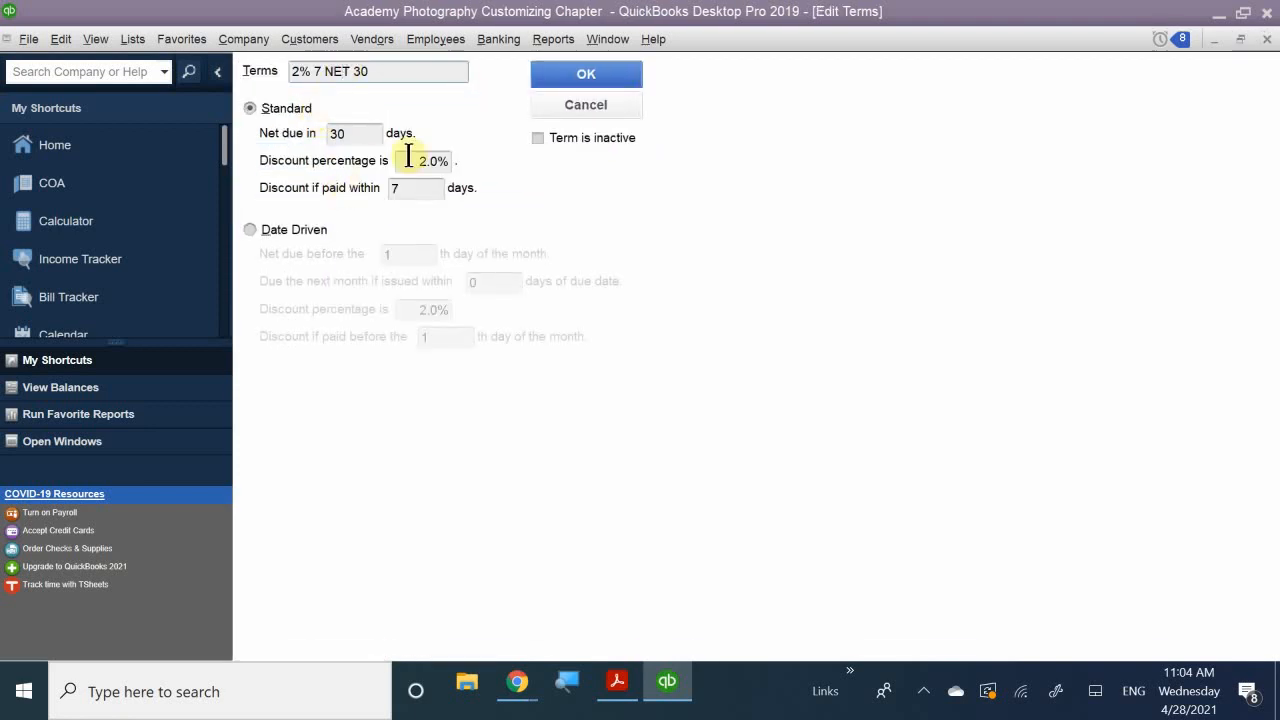
pyautogui.press('BackSpace')
pyautogui.press('BackSpace')
pyautogui.write('et')
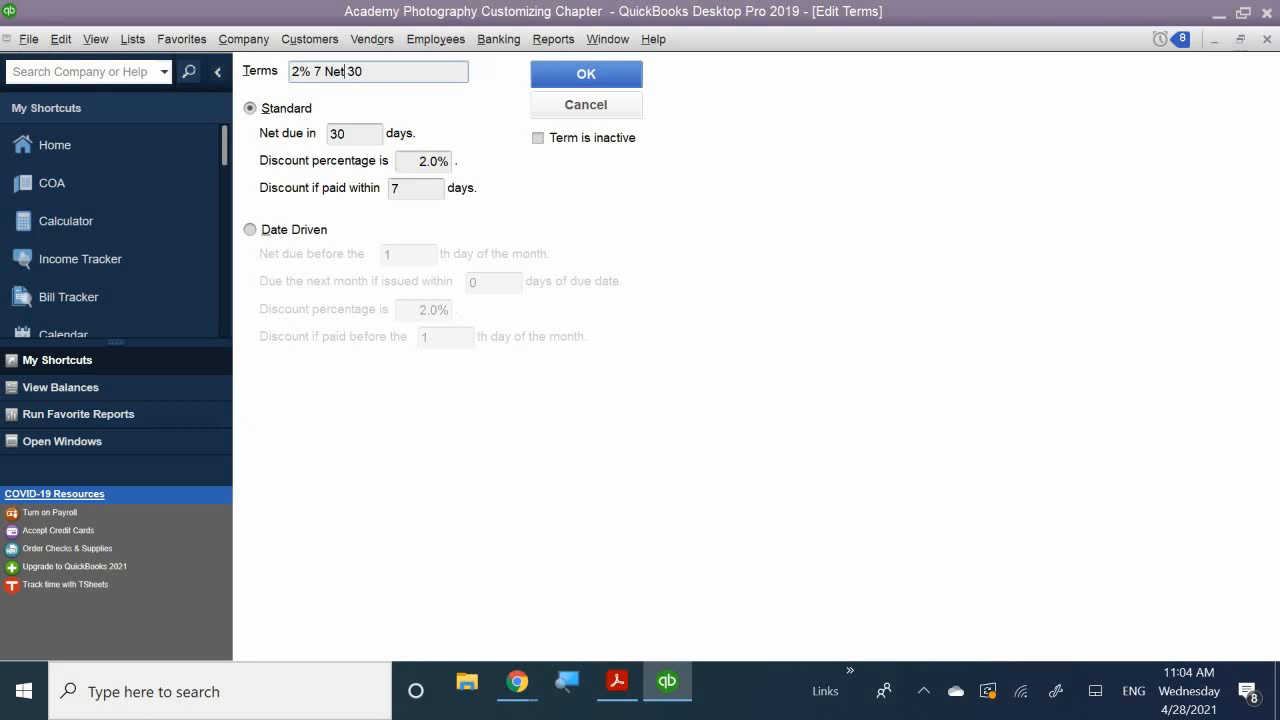
pyautogui.click(546, 72)
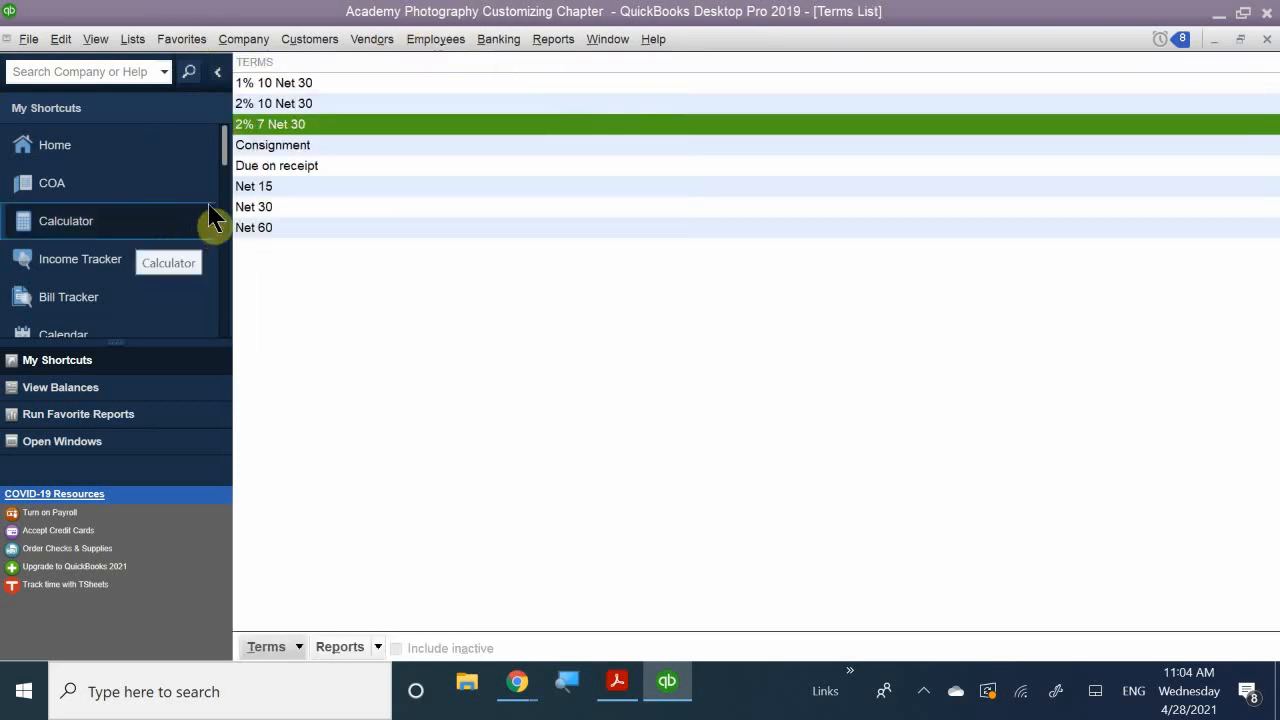
# - Delete the Net 60 term from the Terms List
pyautogui.rightClick(270, 229)
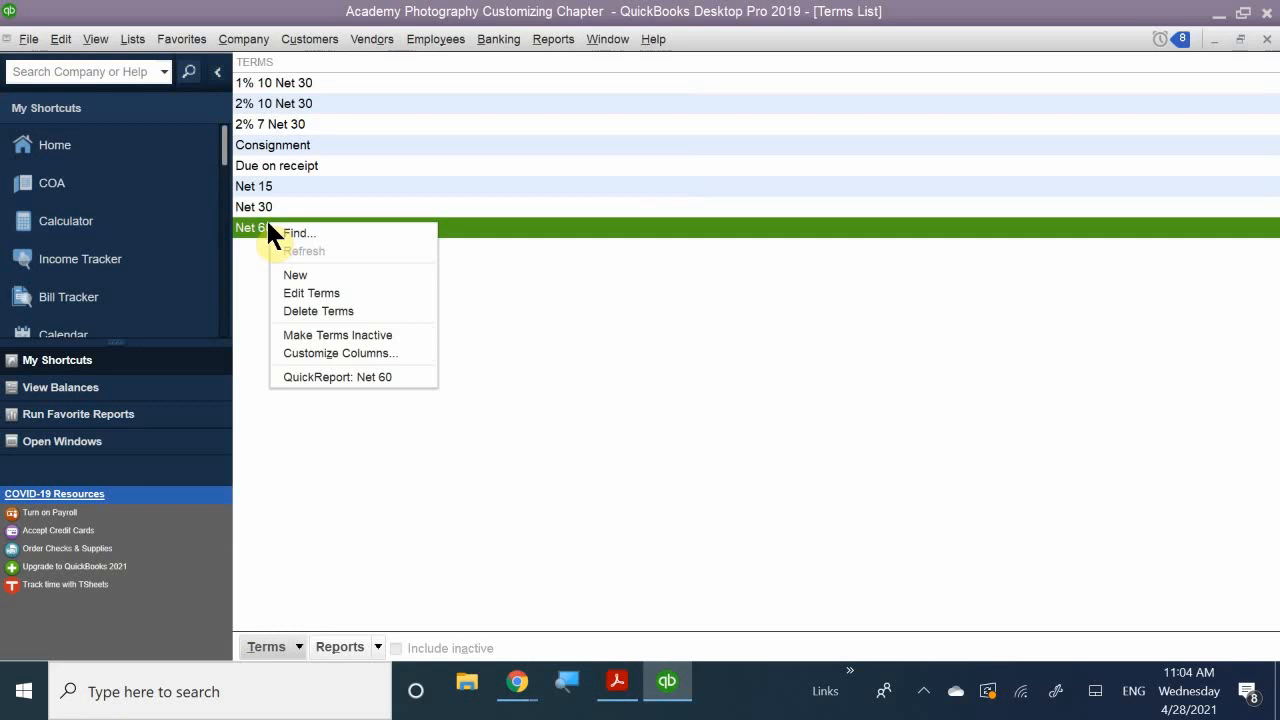
pyautogui.click(312, 311)
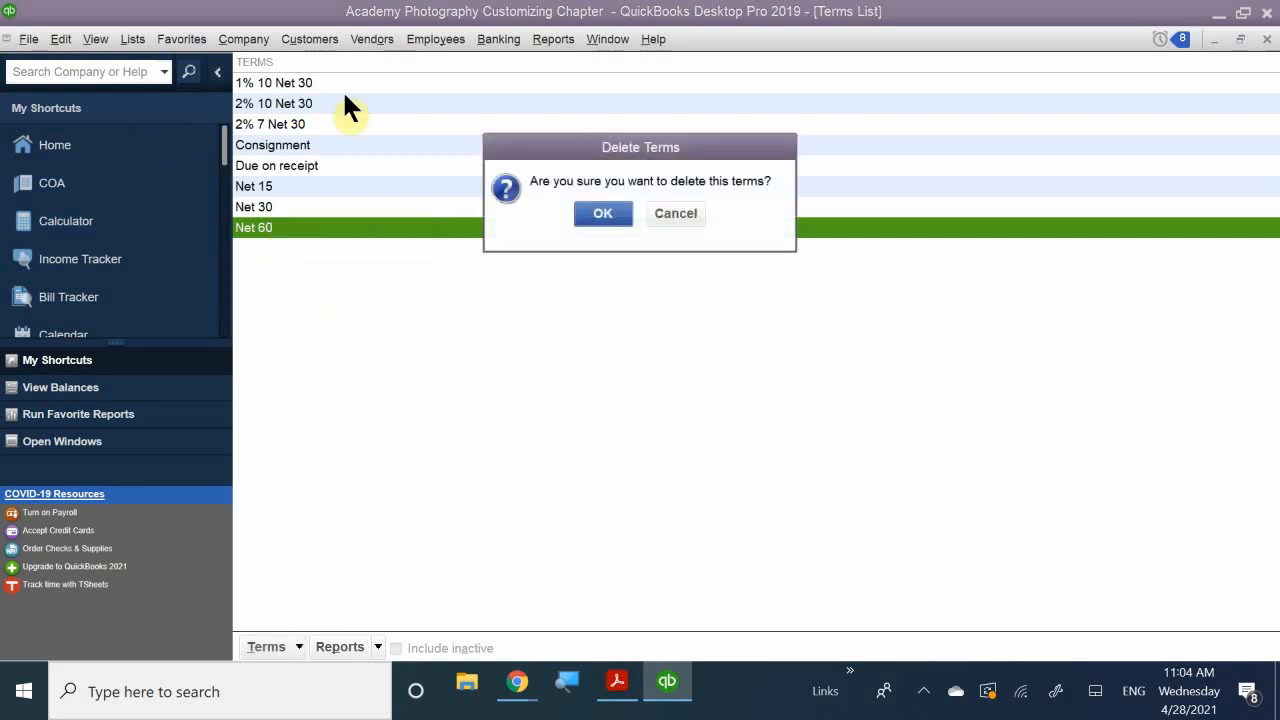
pyautogui.click(592, 212)
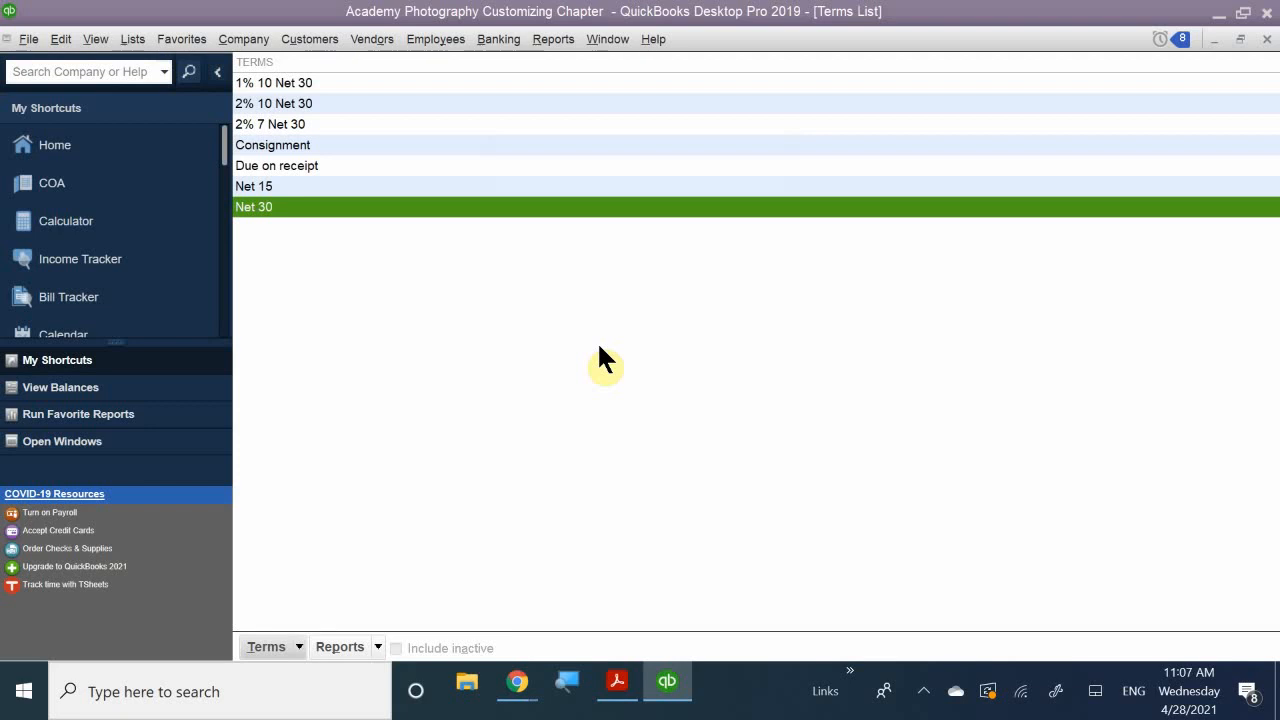
# - Select the Net 30 term and return to the QB CH 7.pdf chapter
pyautogui.click(306, 232)
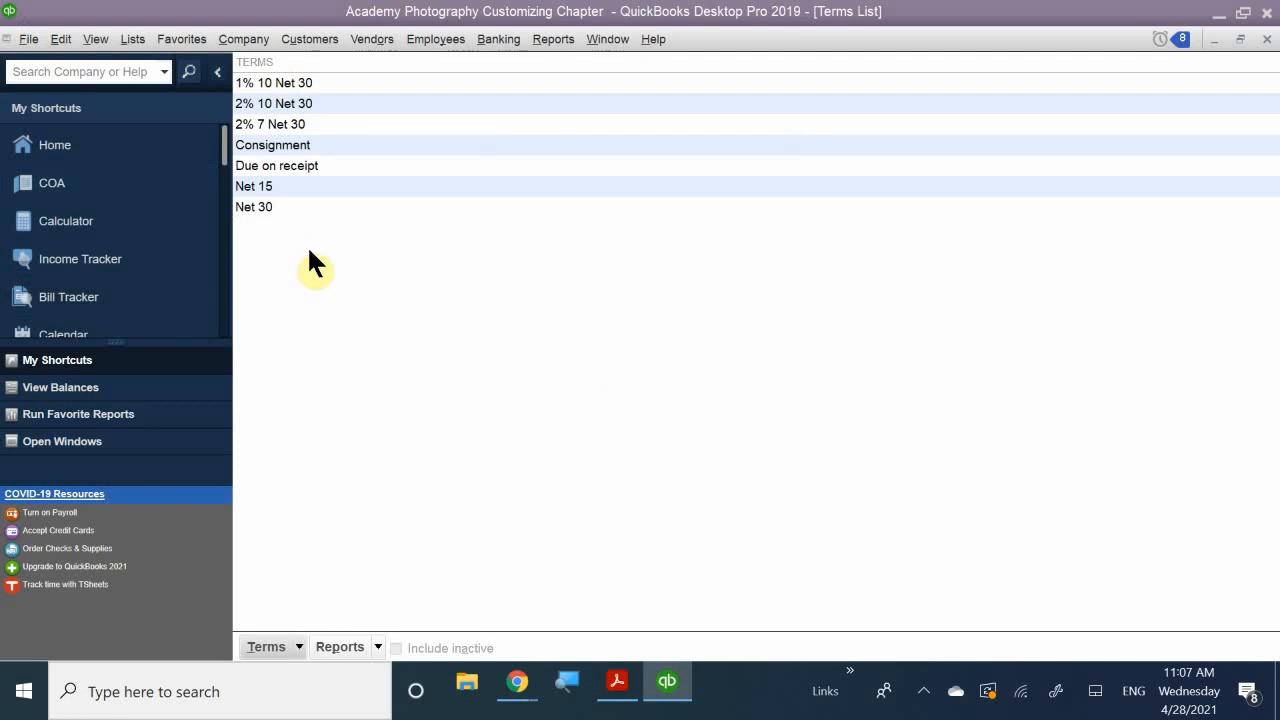
pyautogui.click(282, 209)
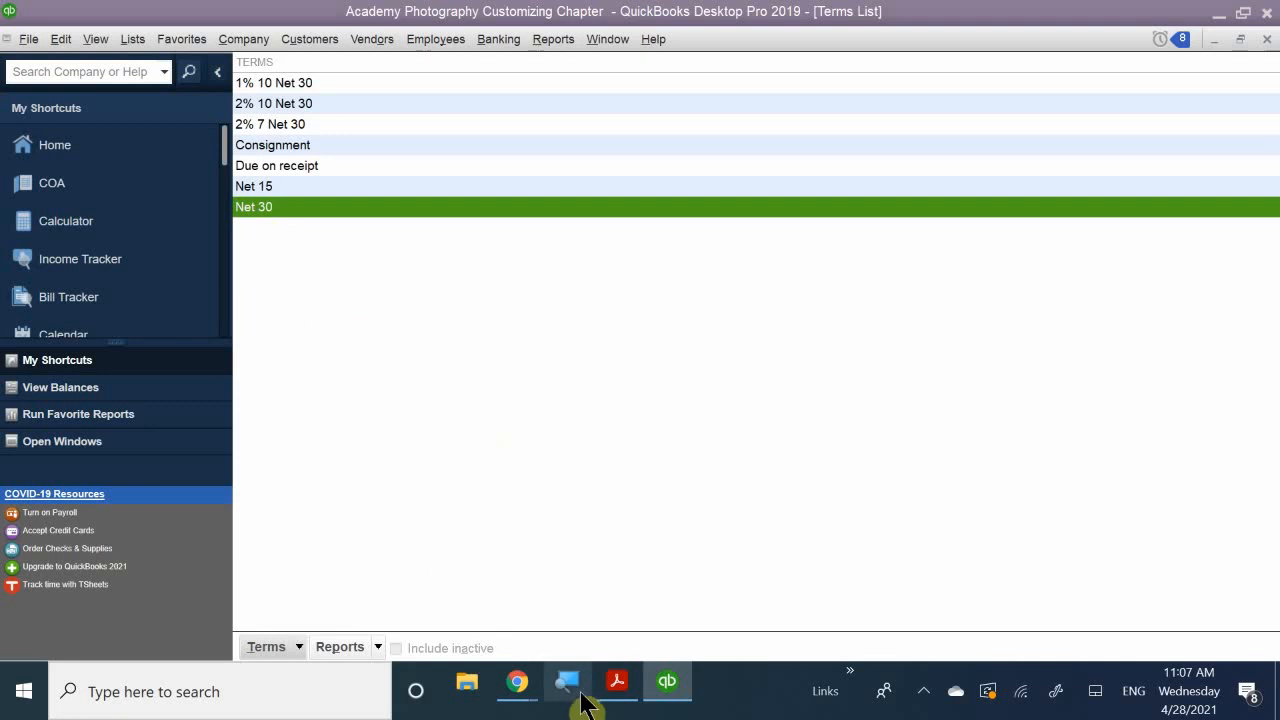
pyautogui.click(614, 685)
# - Scroll from The Terms List on page 13 to Price Level Types and Figure 7-26 on page 220
pyautogui.scroll(-5, 551, 491)
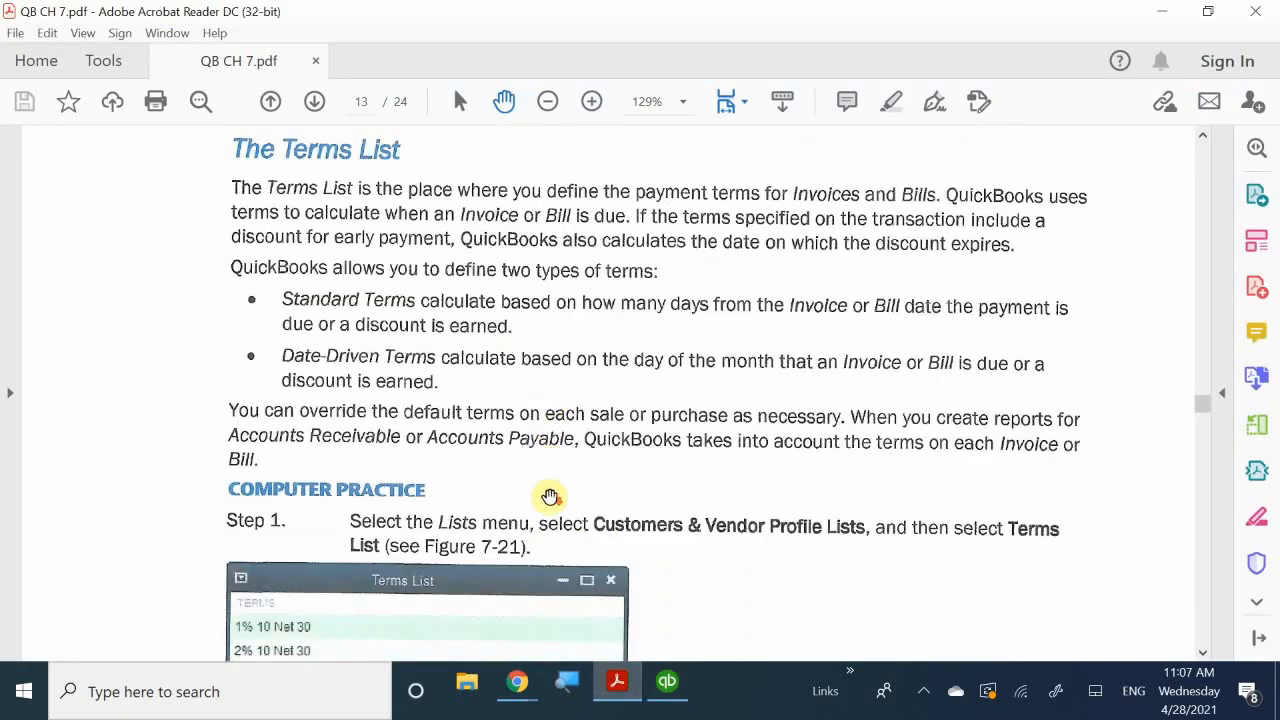
pyautogui.scroll(-15, 550, 496)
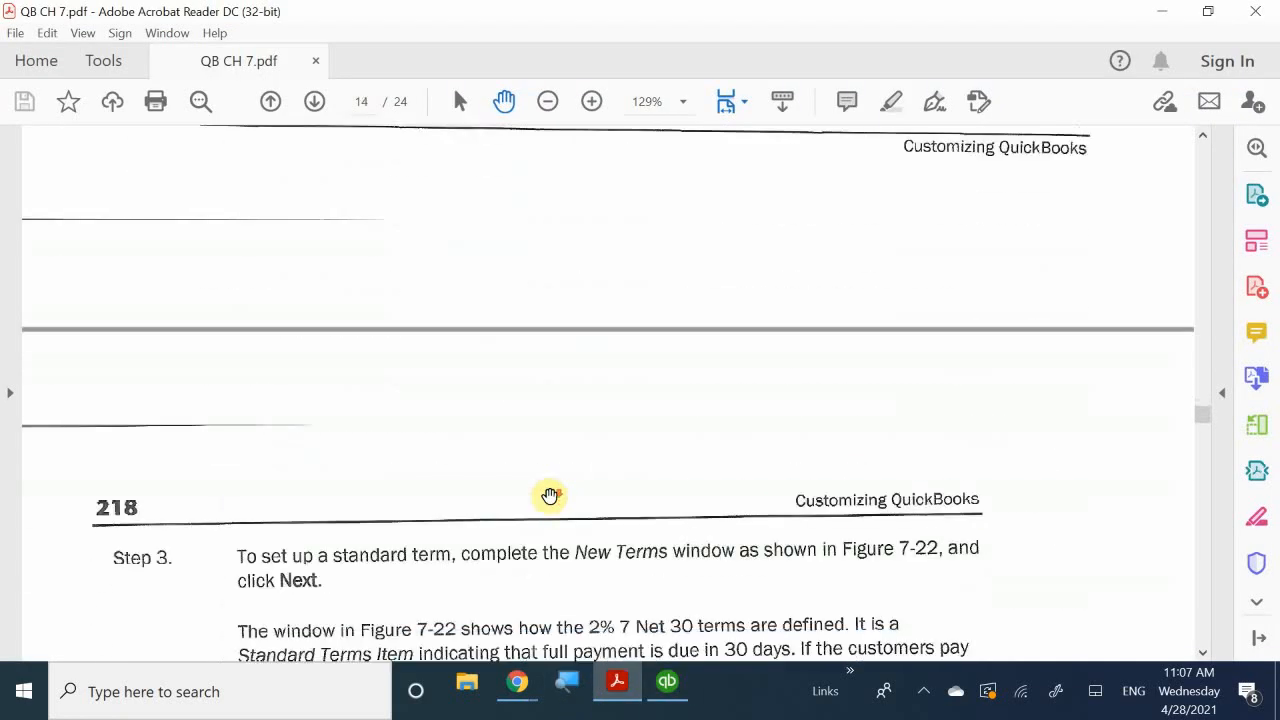
pyautogui.scroll(-15, 550, 496)
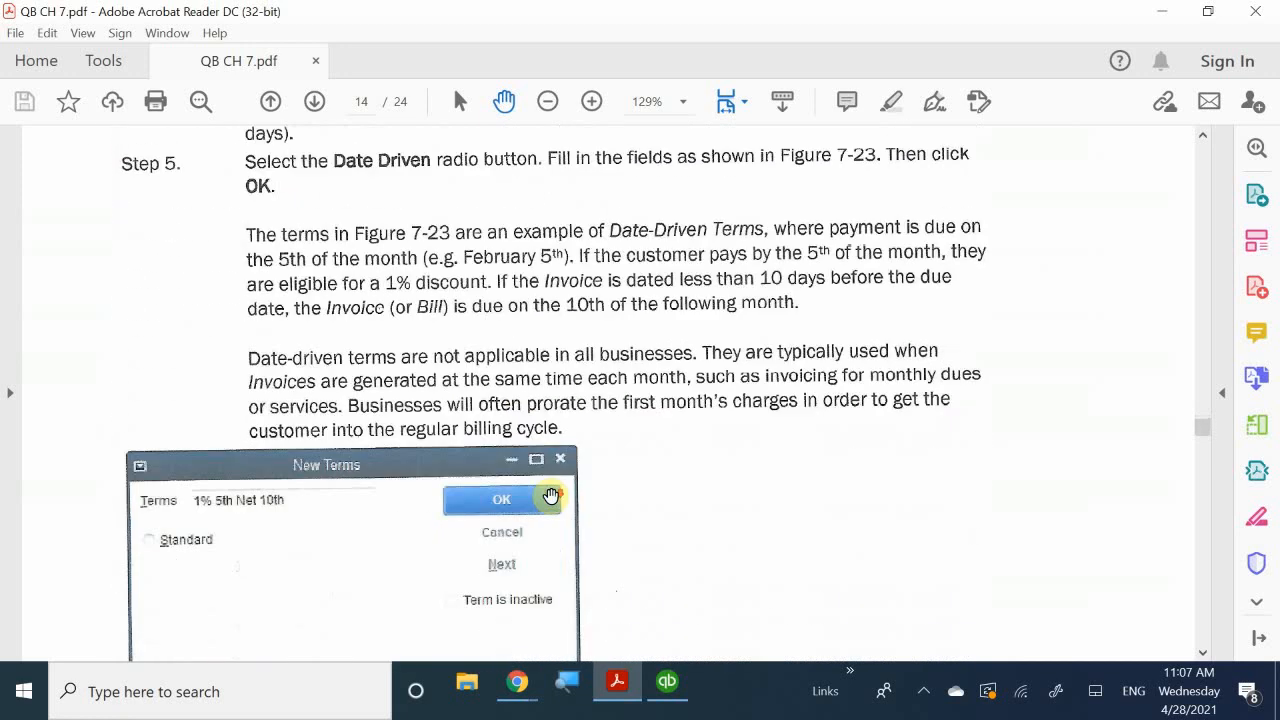
pyautogui.scroll(-15, 551, 496)
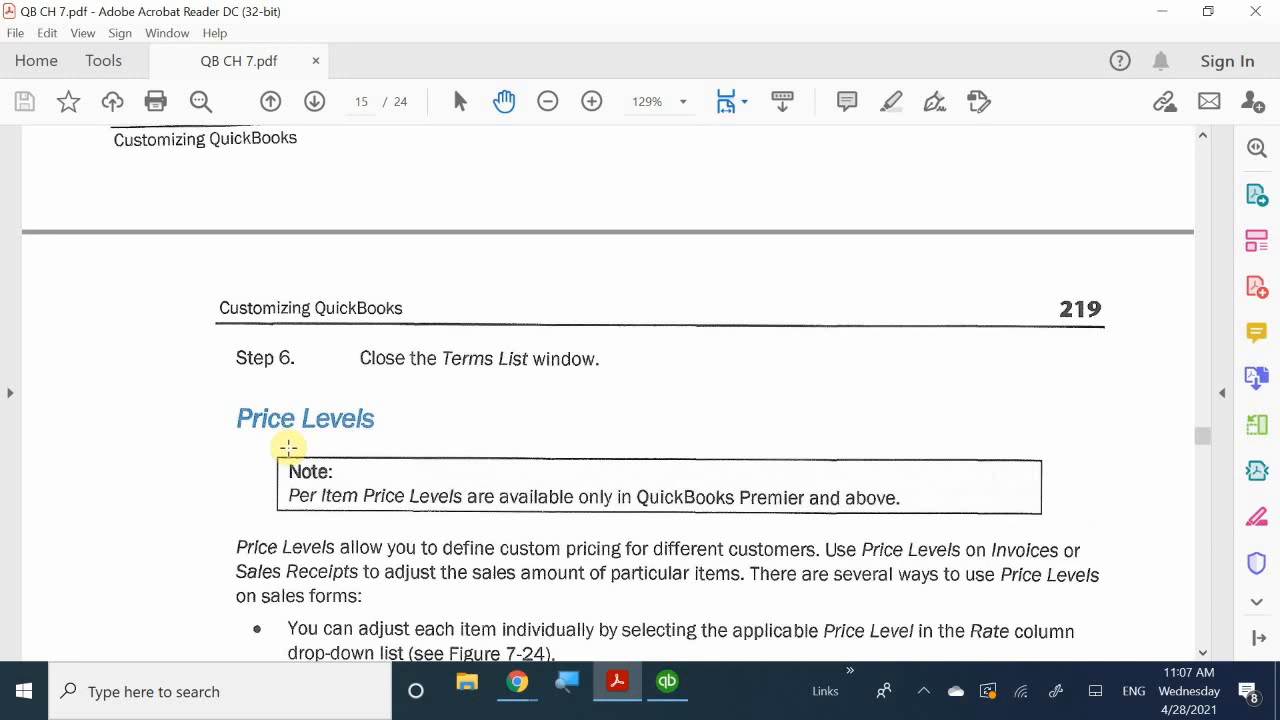
pyautogui.scroll(-2, 288, 448)
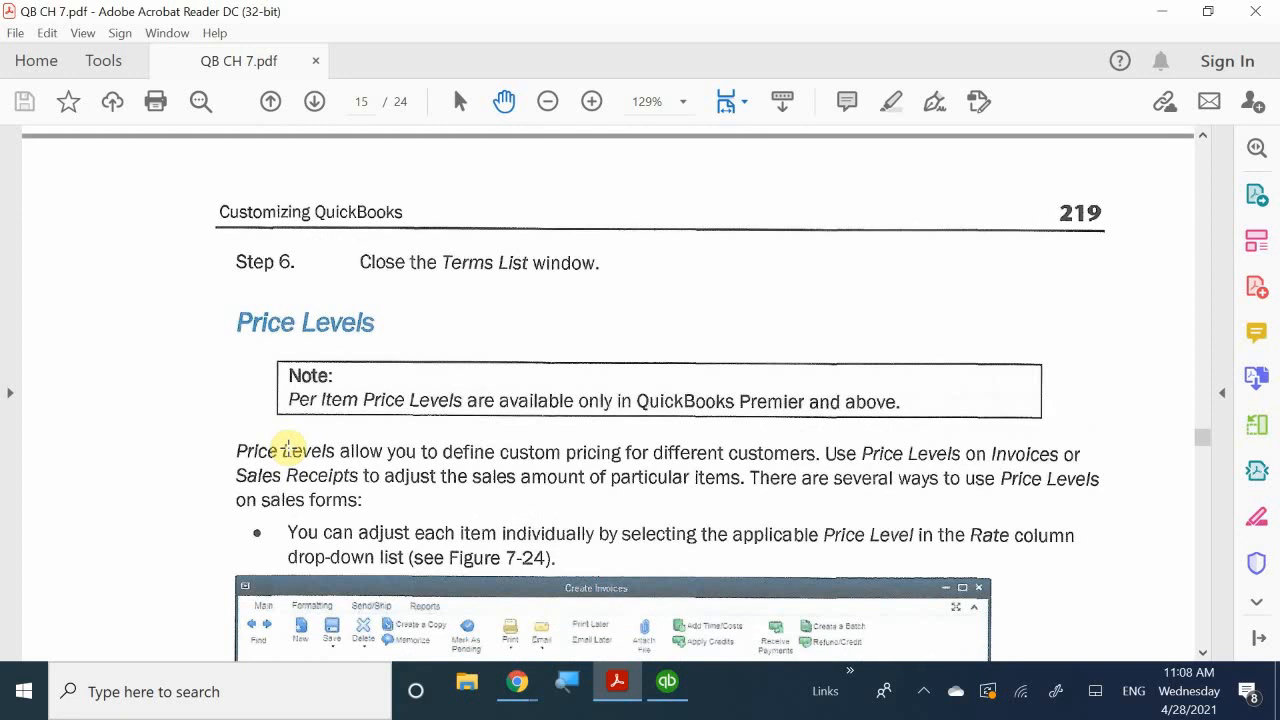
pyautogui.scroll(-3, 288, 448)
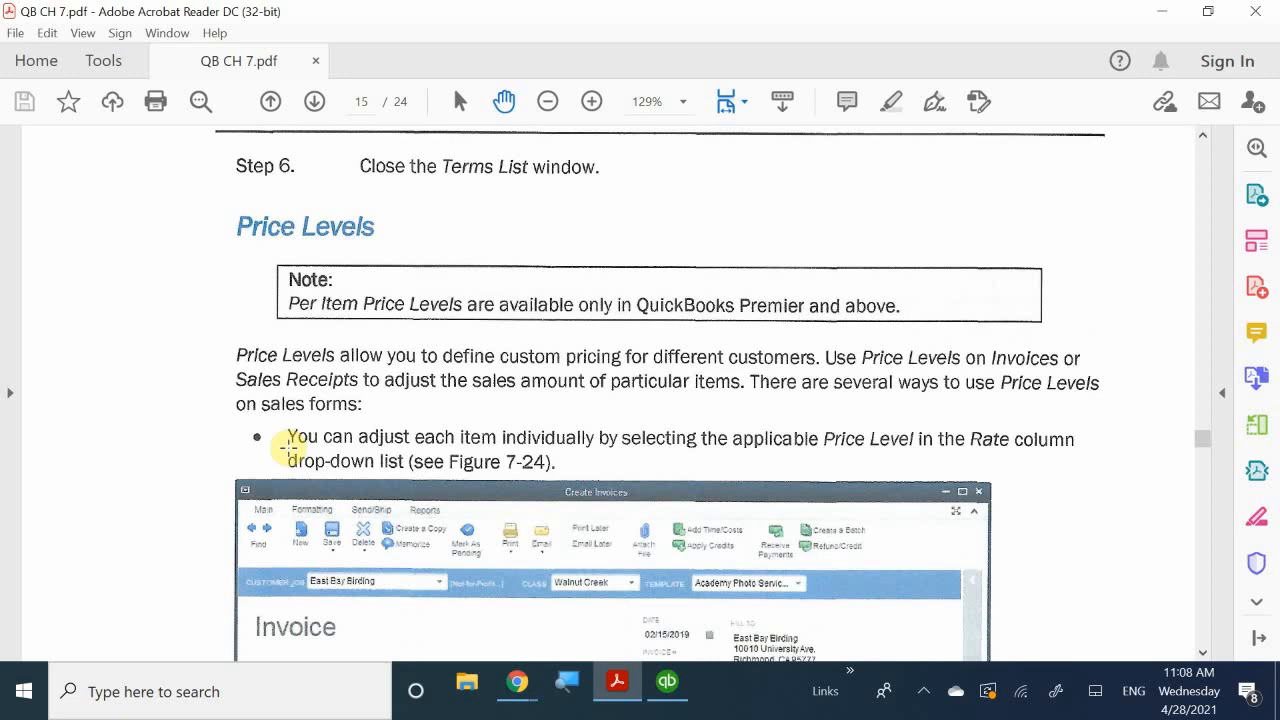
pyautogui.scroll(-1, 179, 263)
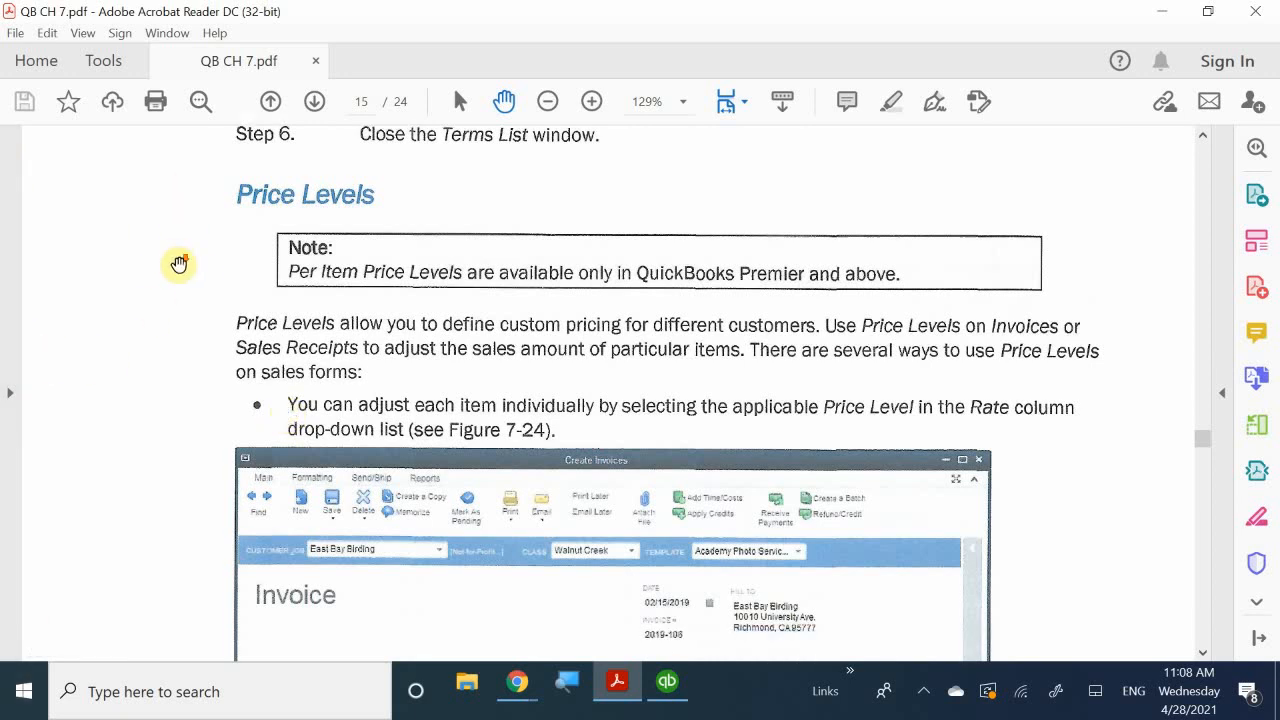
pyautogui.scroll(-7, 179, 263)
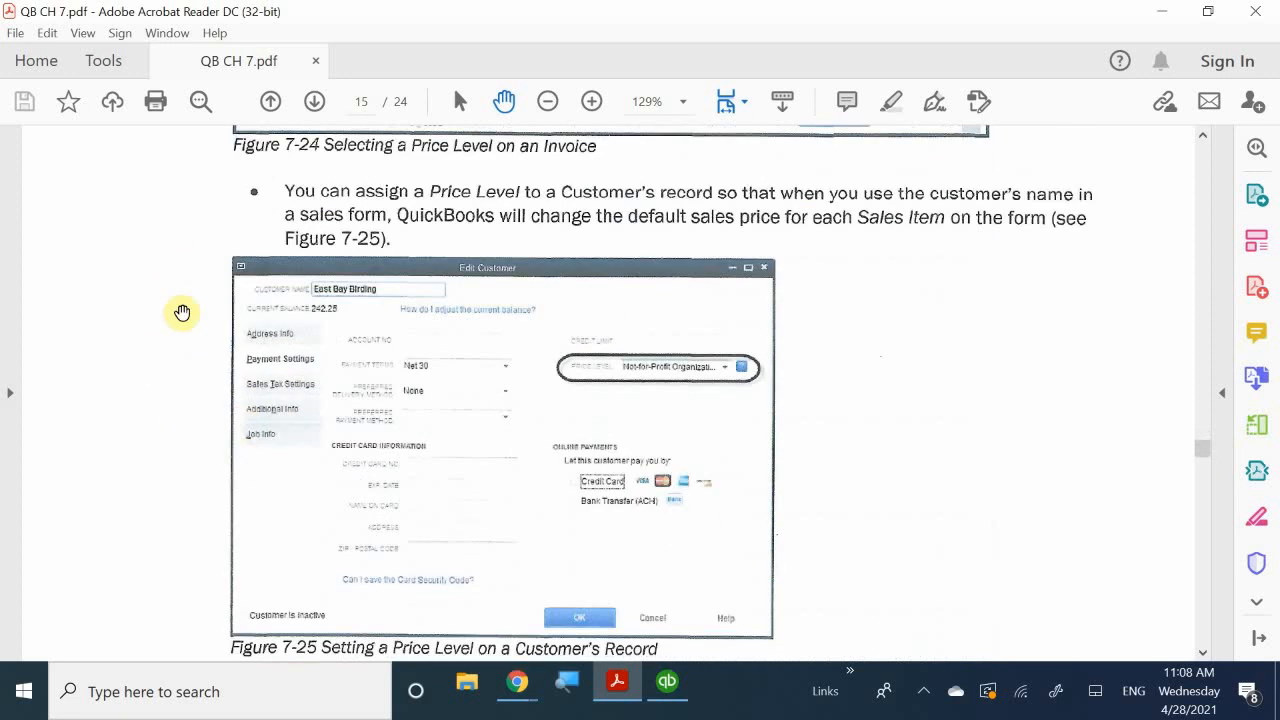
pyautogui.scroll(-10, 182, 313)
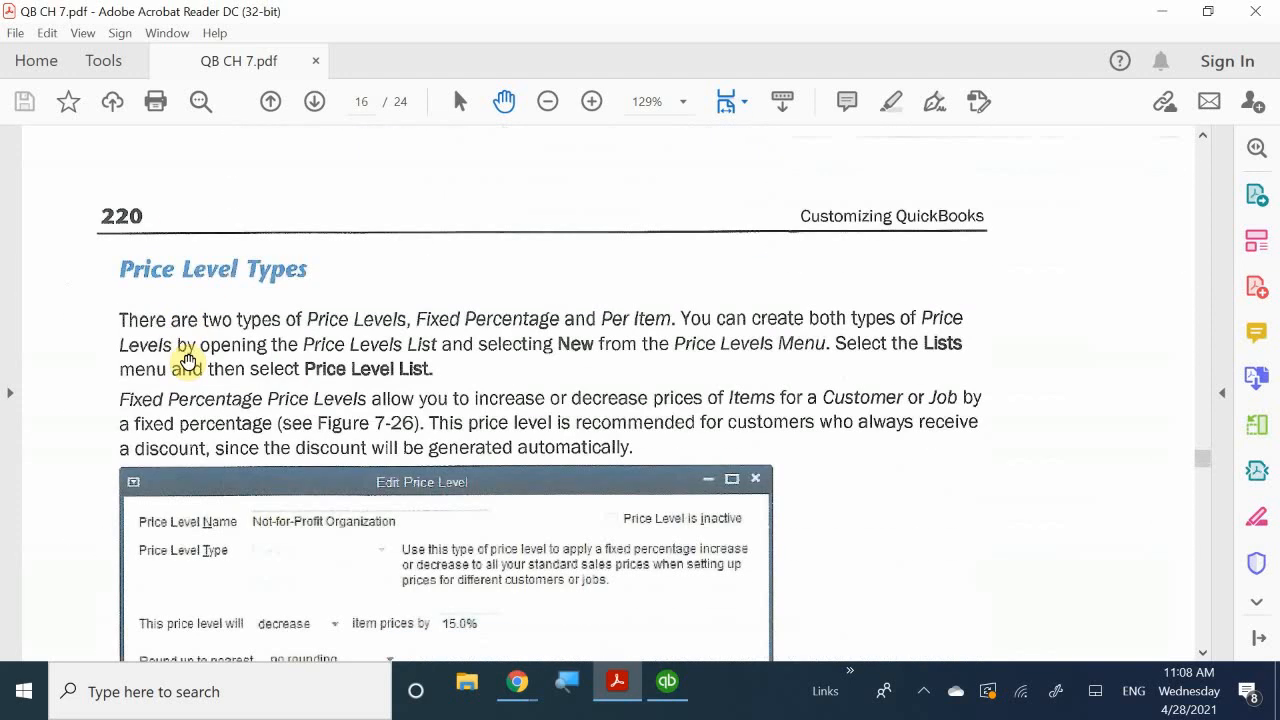
pyautogui.scroll(10, 188, 361)
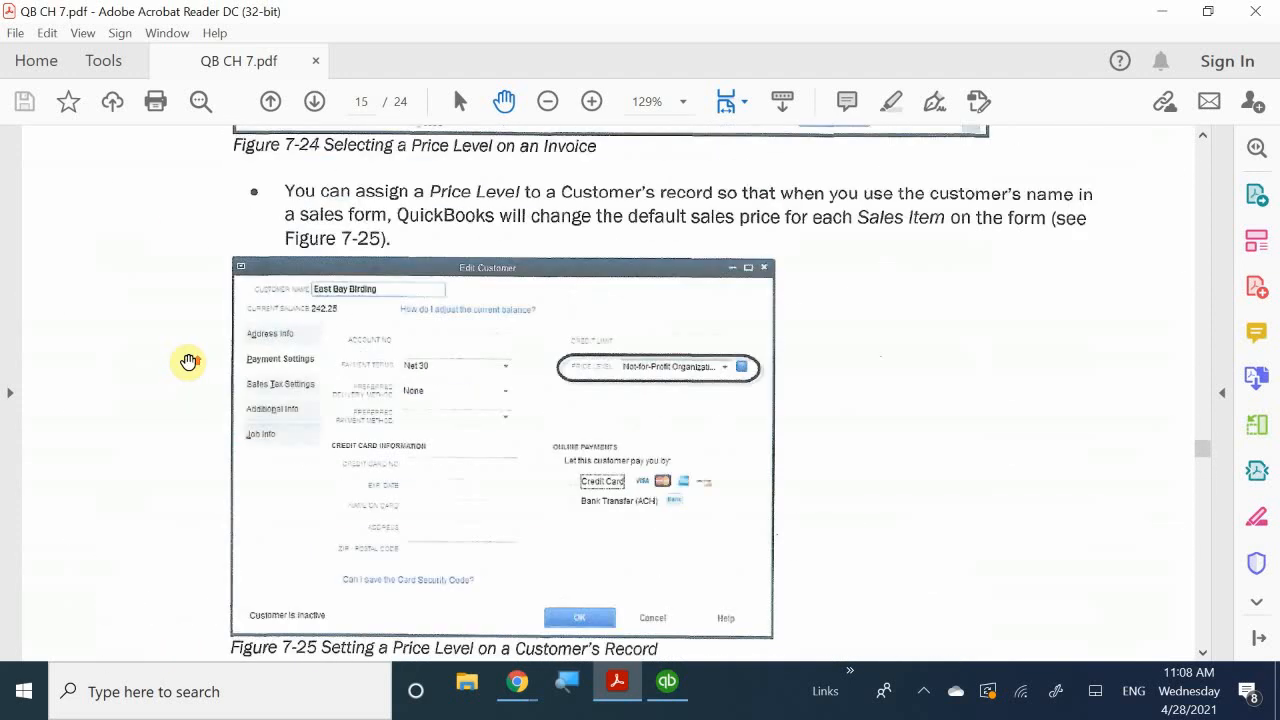
pyautogui.scroll(3, 189, 361)
pyautogui.scroll(-2, 222, 437)
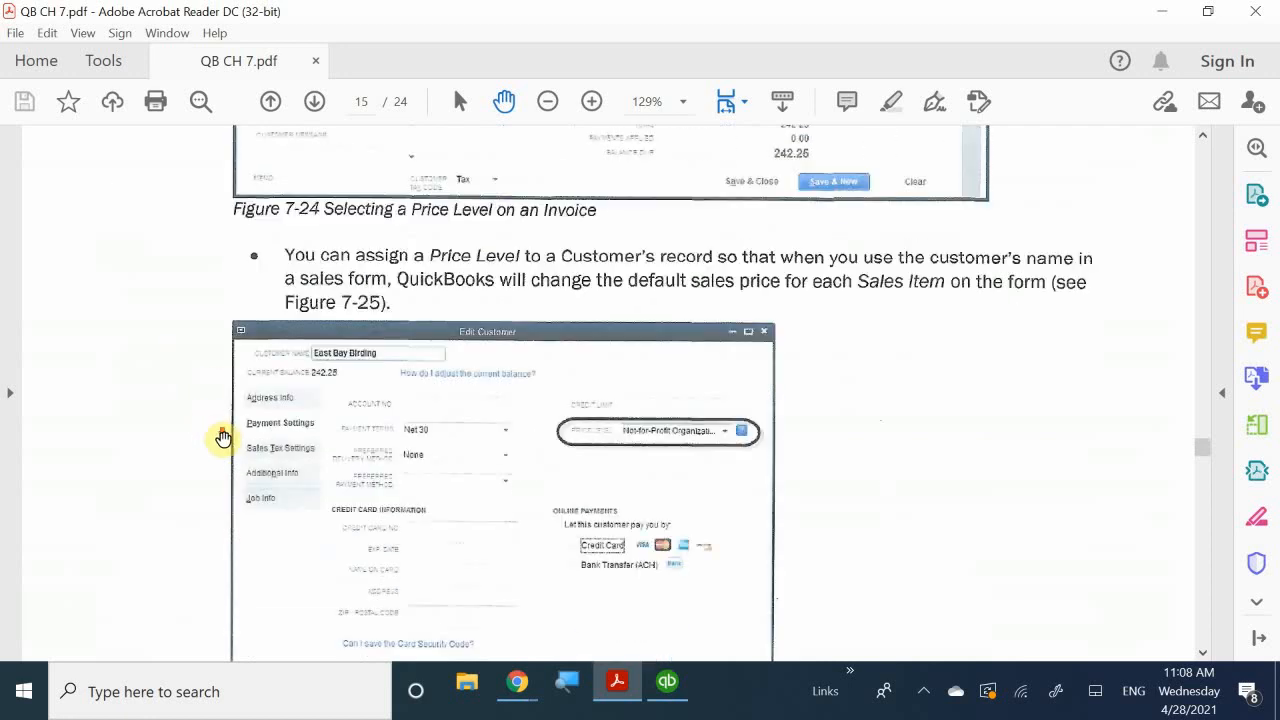
pyautogui.scroll(-10, 222, 437)
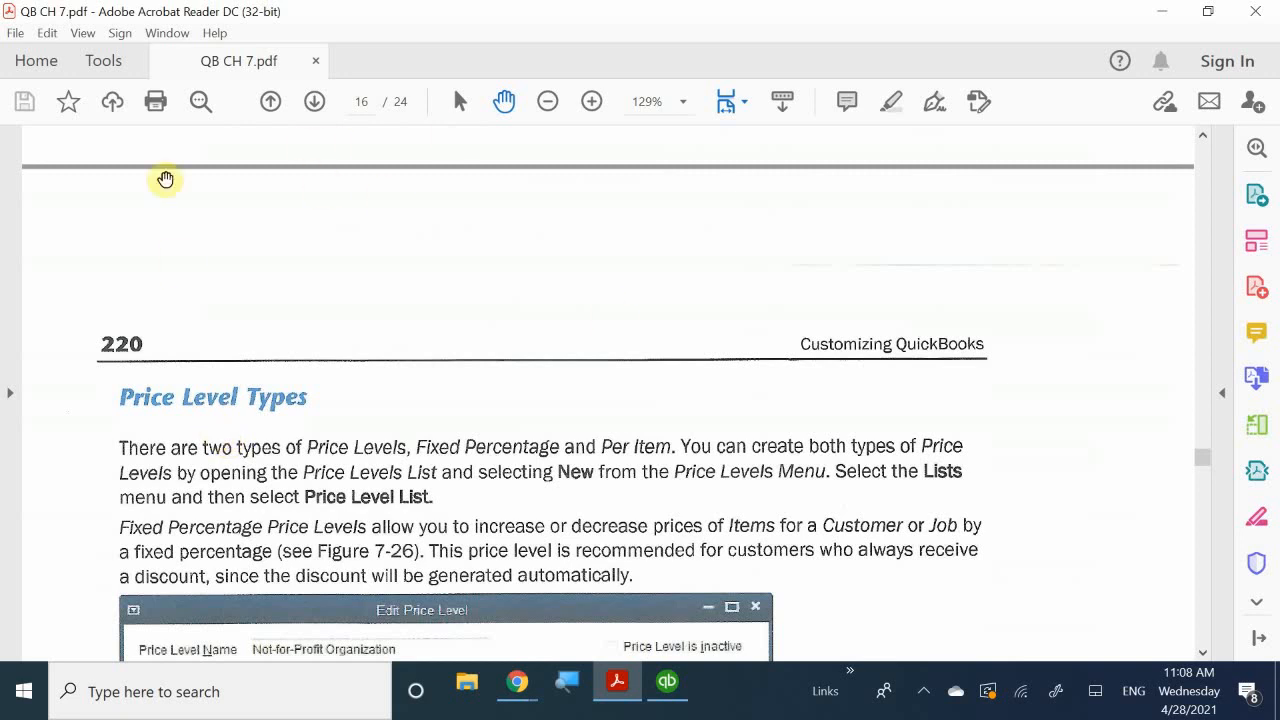
pyautogui.scroll(-1, 129, 266)
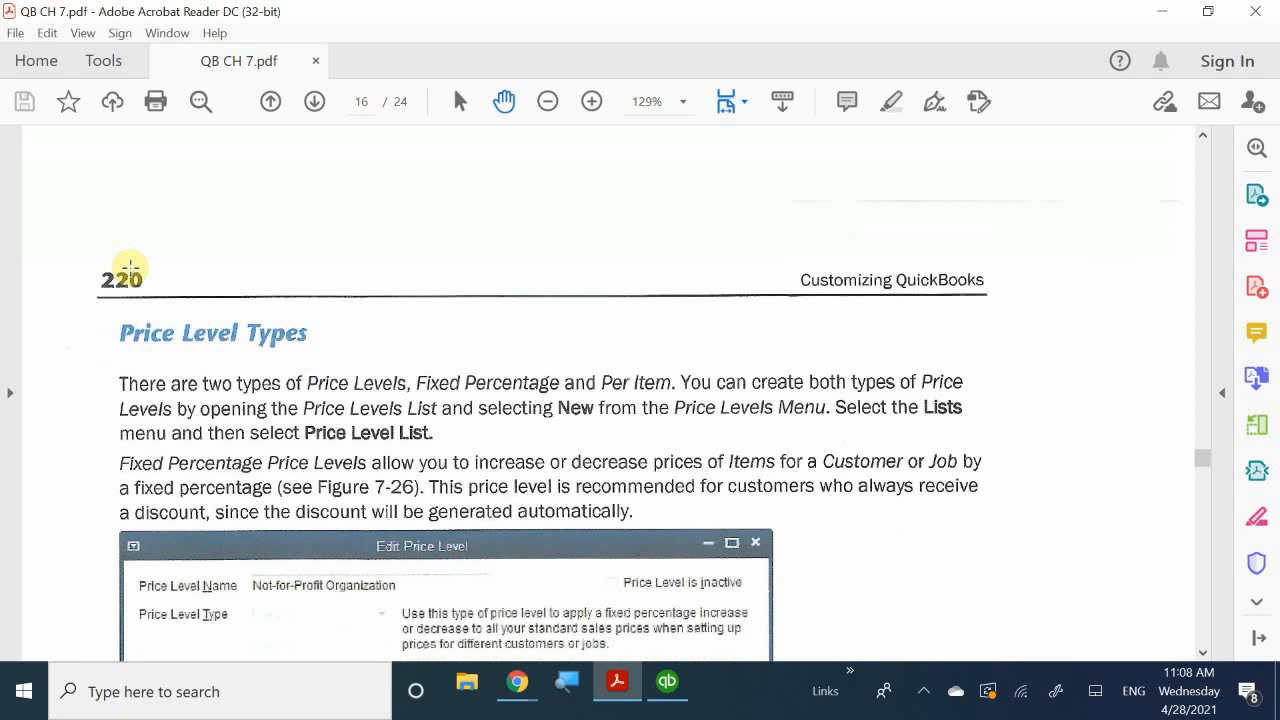
pyautogui.scroll(-10, 126, 337)
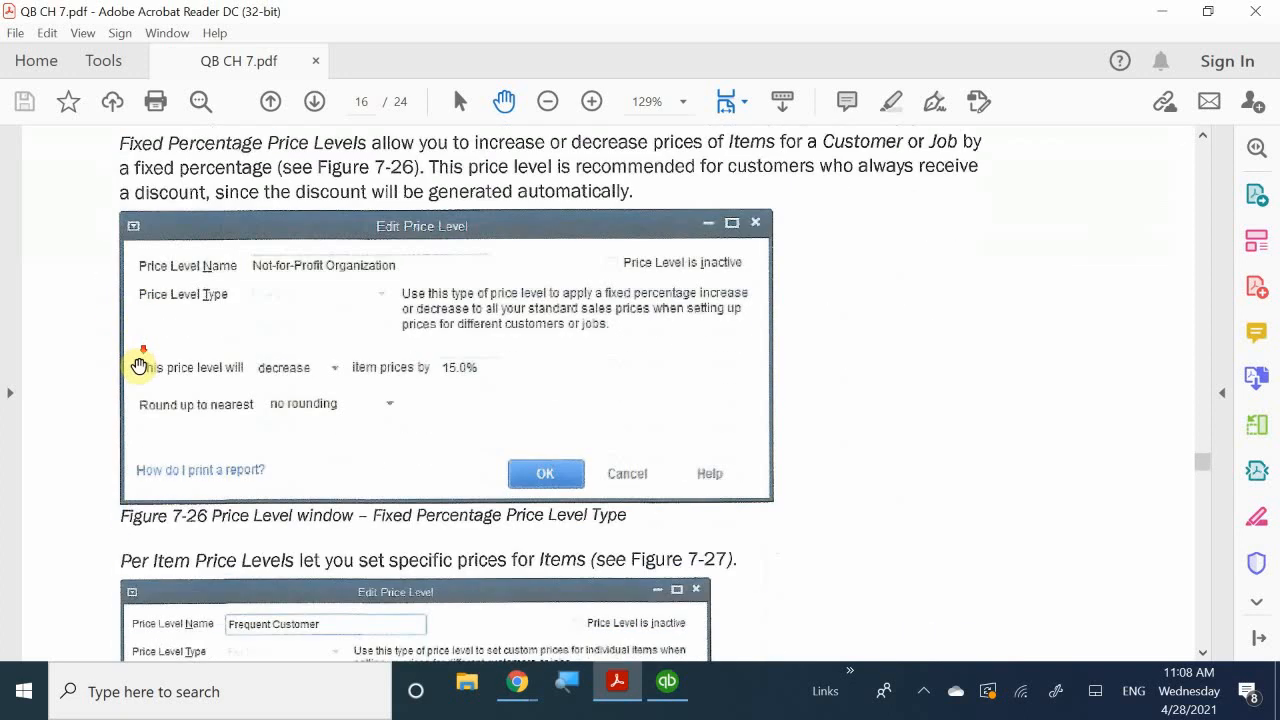
# - Scroll on to the chapter's Custom Fields section, then return to the QuickBooks Terms List
pyautogui.scroll(-5, 131, 347)
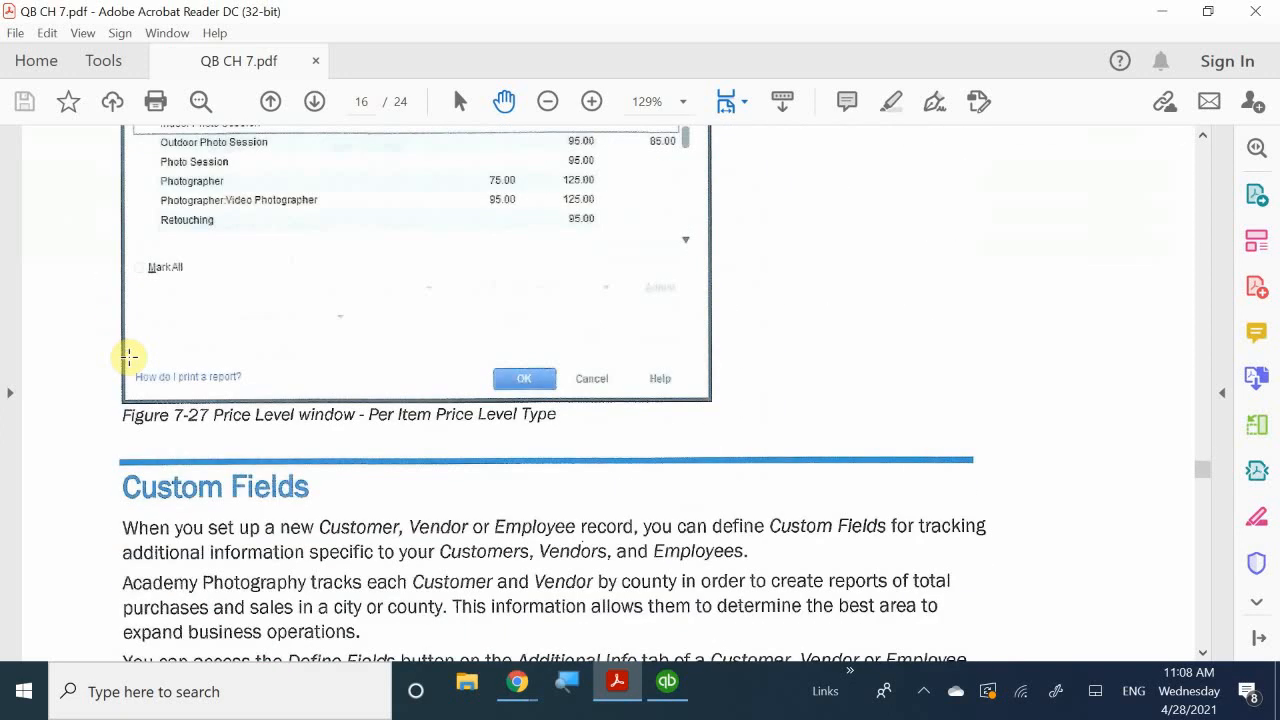
pyautogui.scroll(-4, 129, 356)
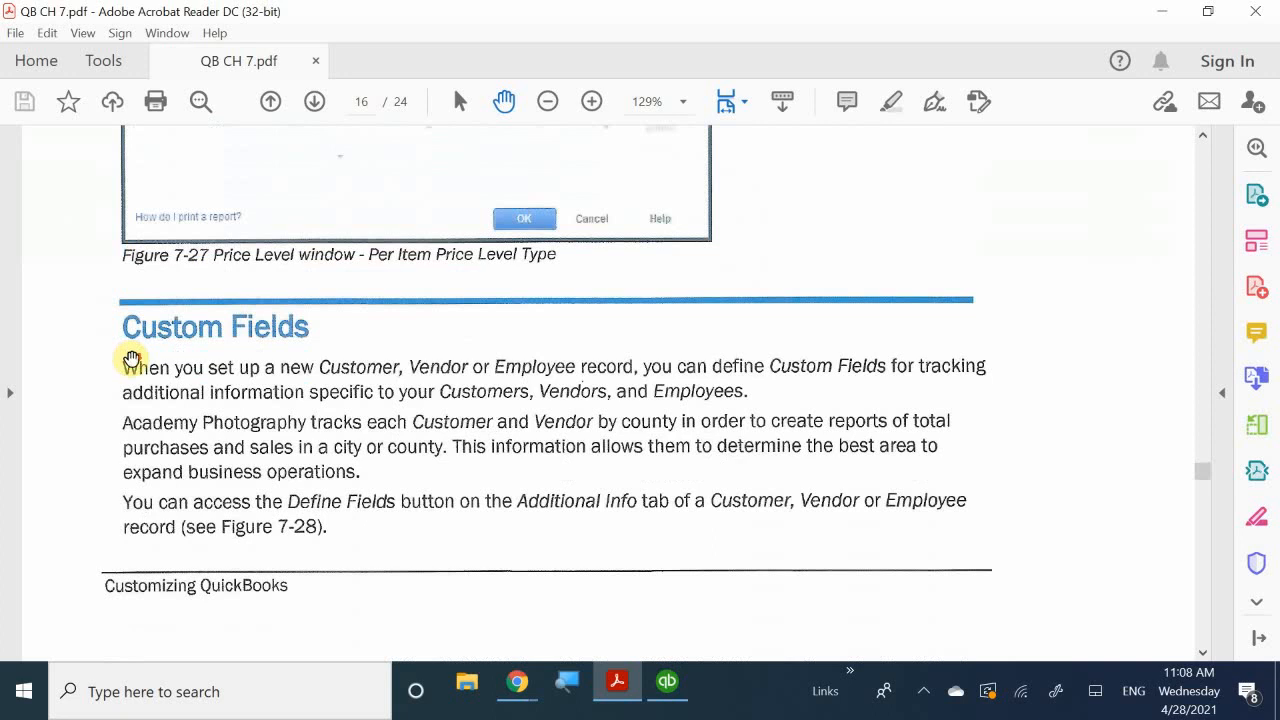
pyautogui.scroll(-1, 131, 358)
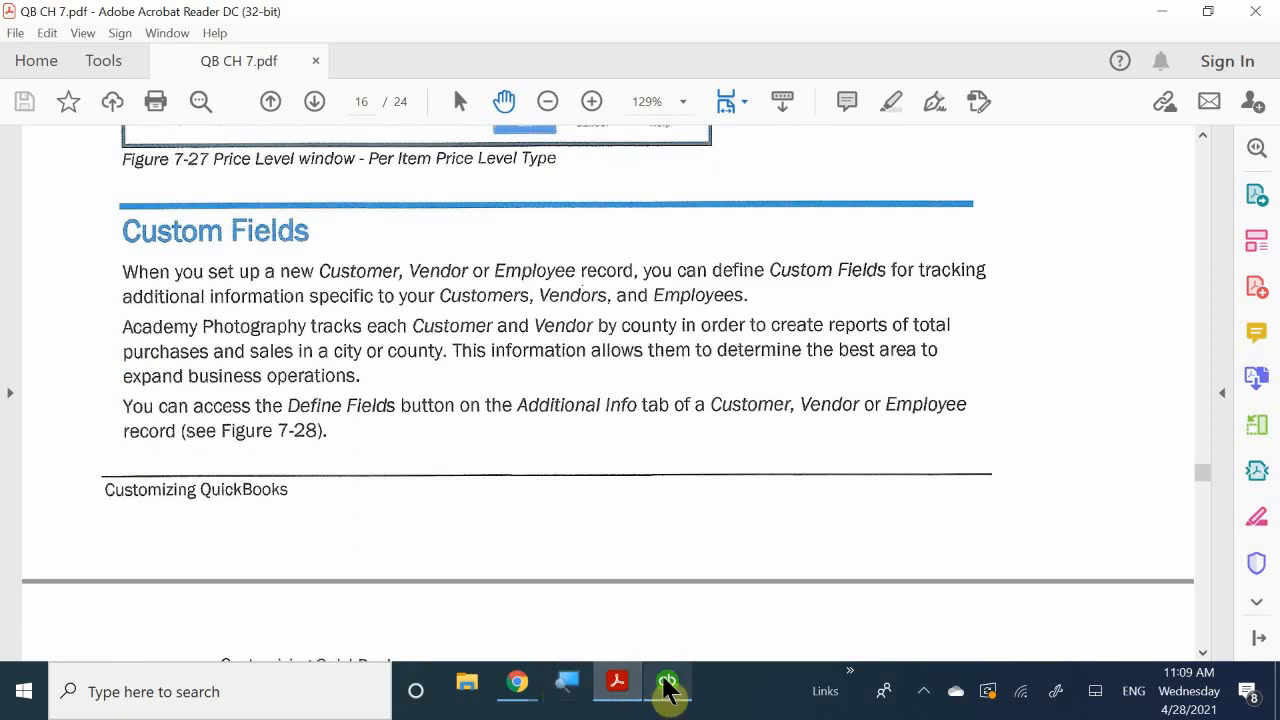
pyautogui.moveTo(614, 686)
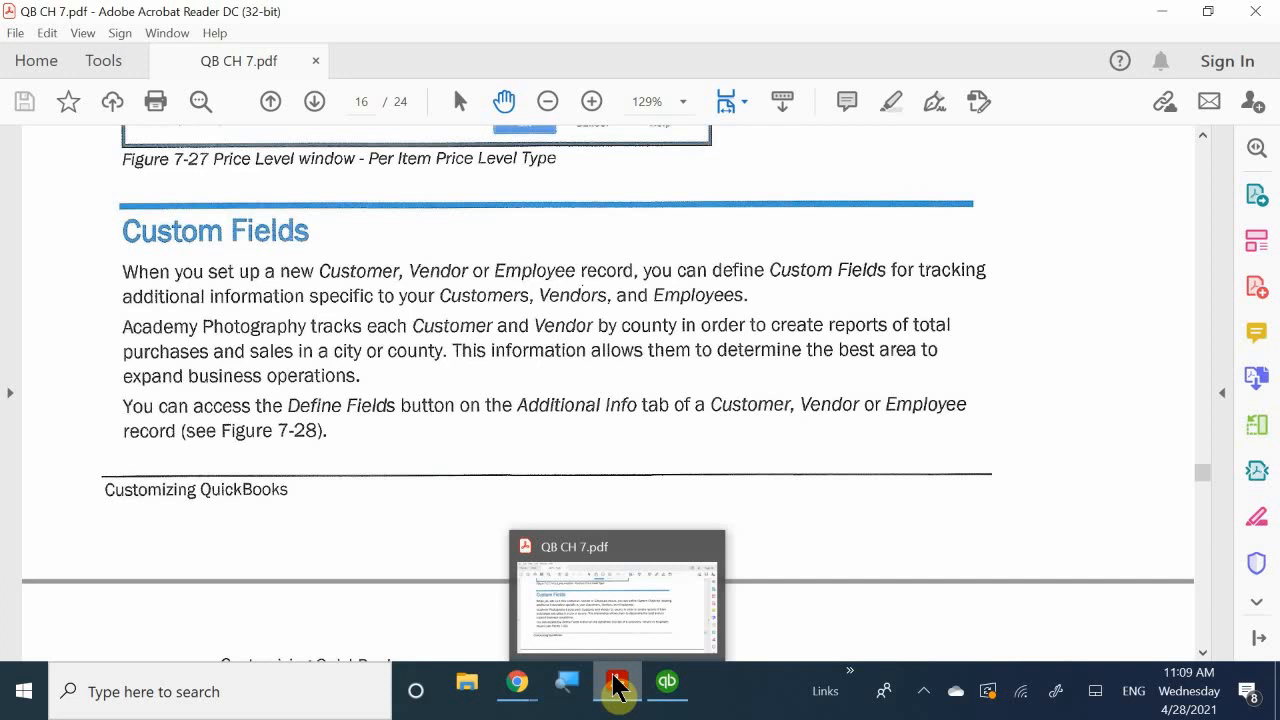
pyautogui.scroll(-15, 320, 457)
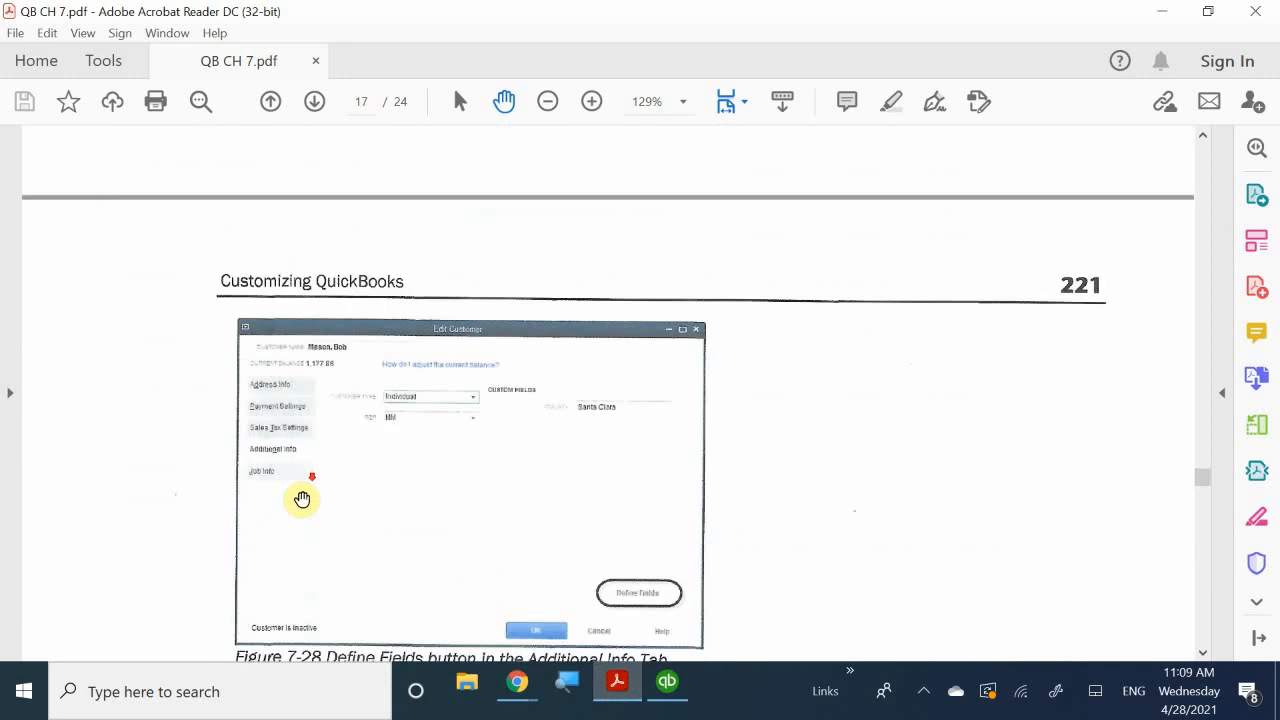
pyautogui.scroll(-5, 309, 498)
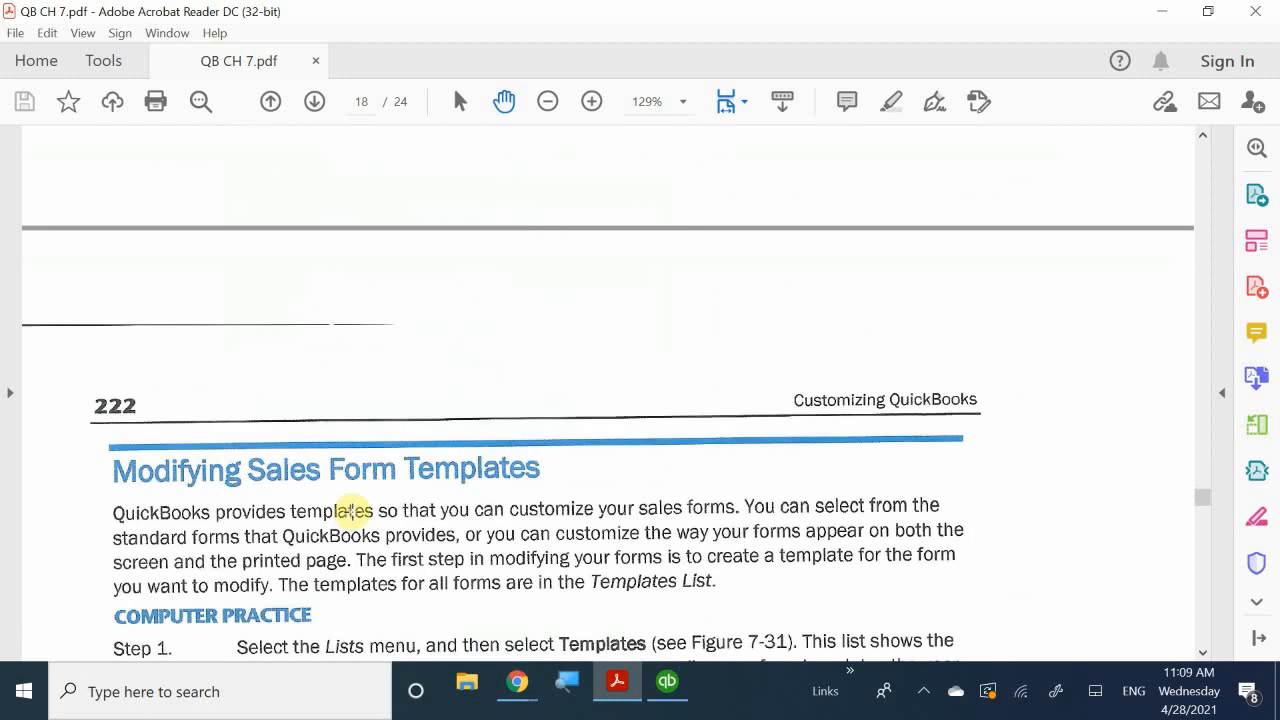
pyautogui.scroll(-3, 352, 511)
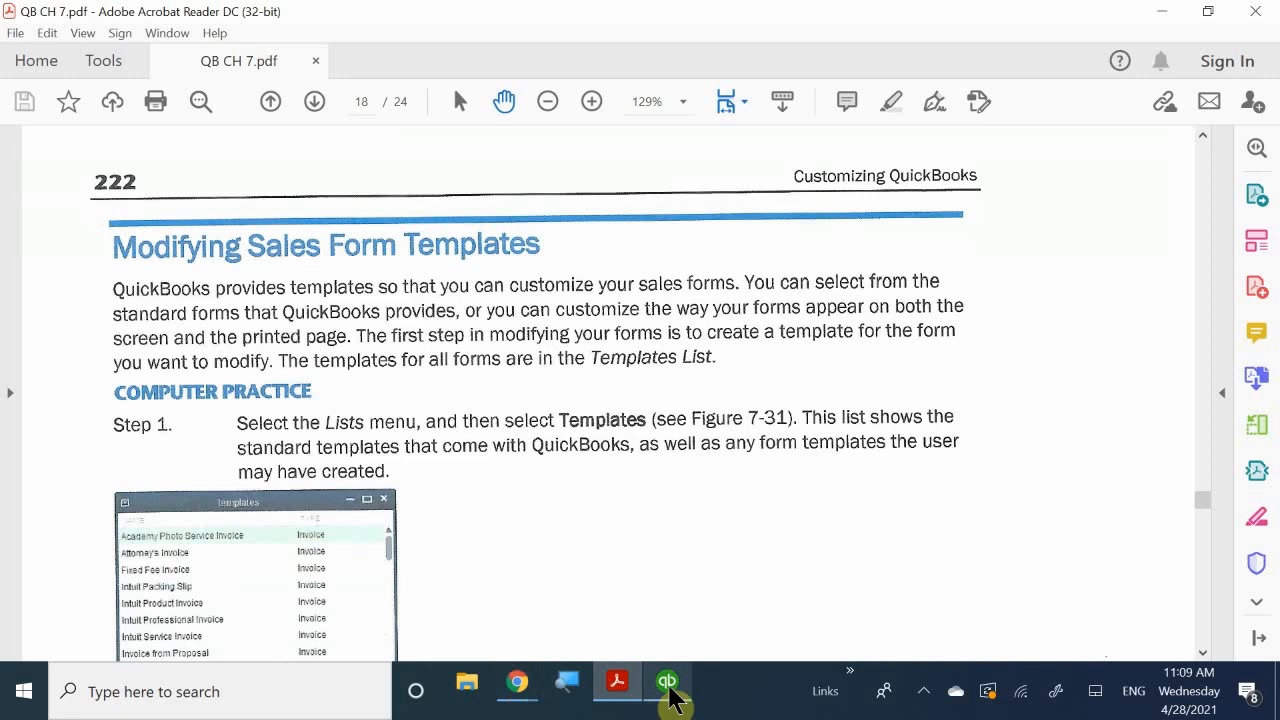
pyautogui.scroll(15, 546, 509)
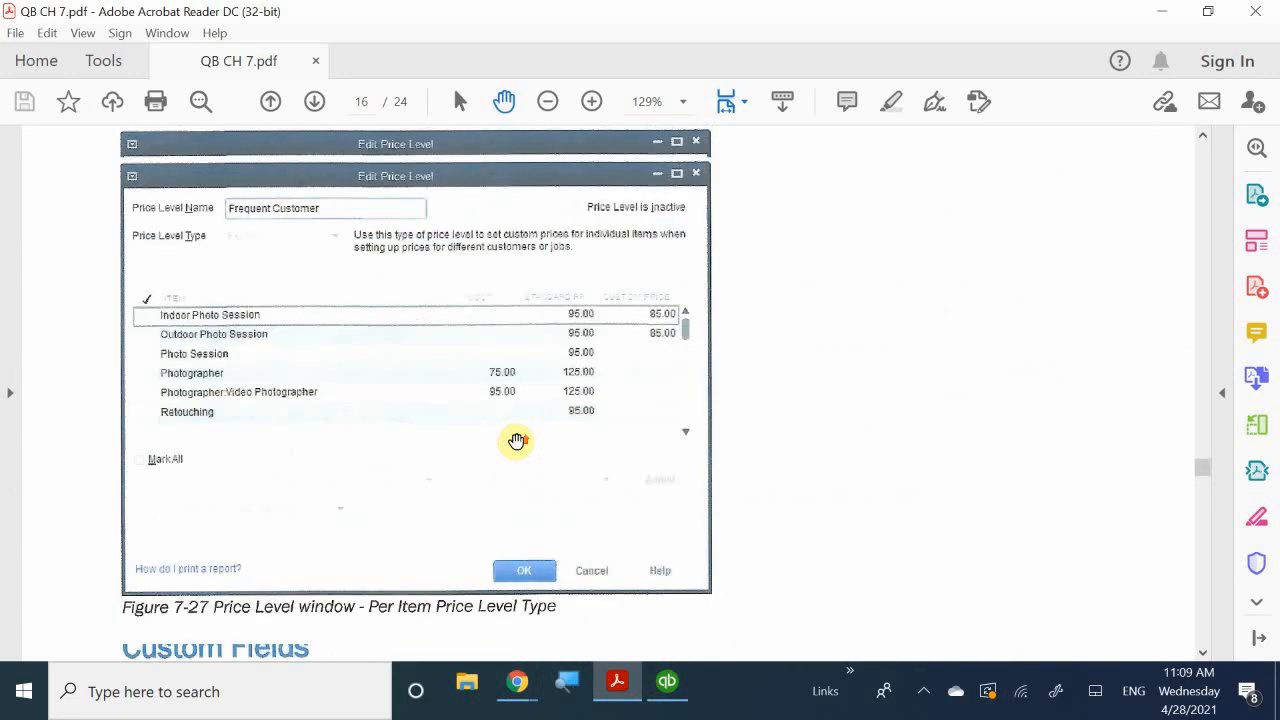
pyautogui.scroll(-5, 516, 441)
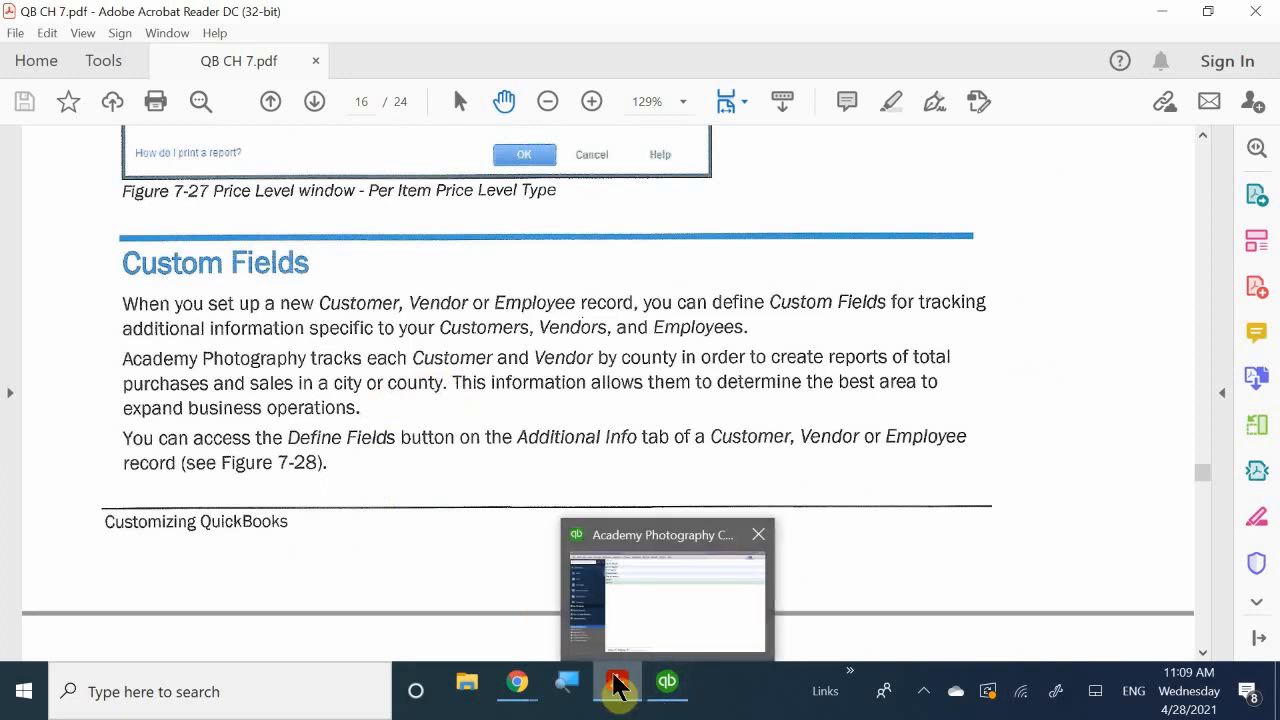
pyautogui.moveTo(667, 688)
pyautogui.click(678, 598)
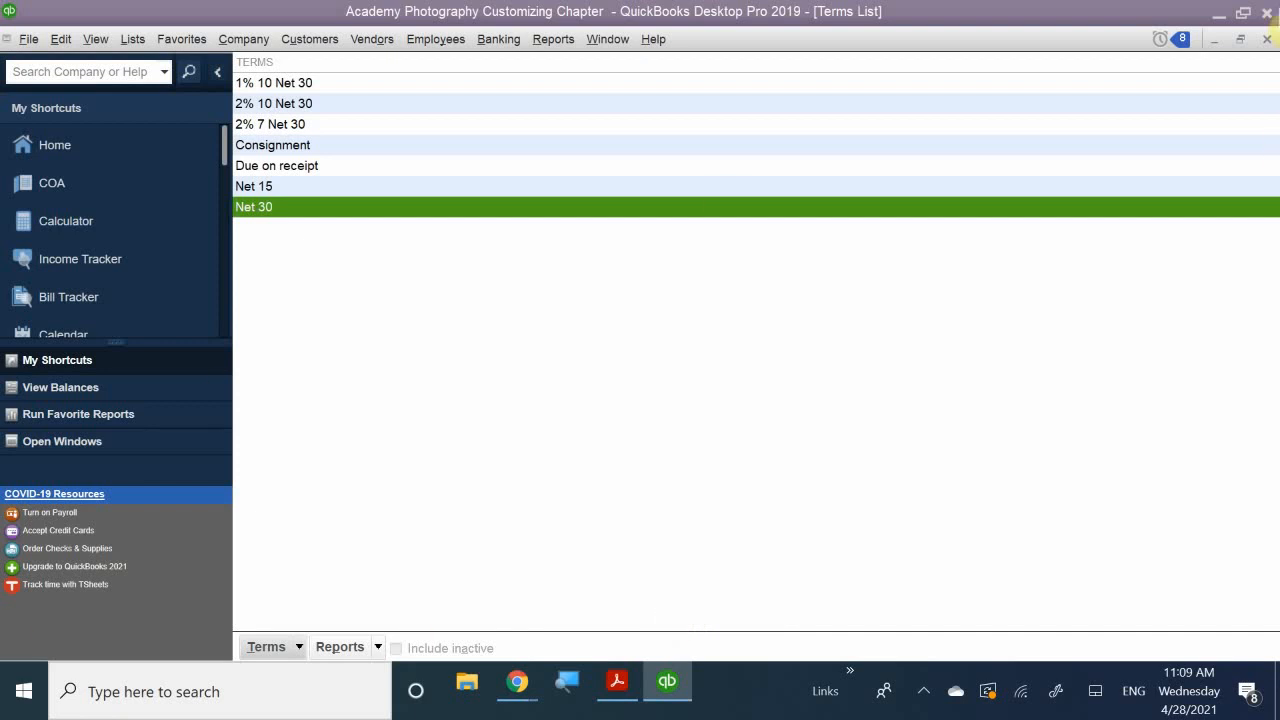
# - Close the Terms List, open the Vendor Center, and widen the vendor list to show full names
pyautogui.click(1266, 39)
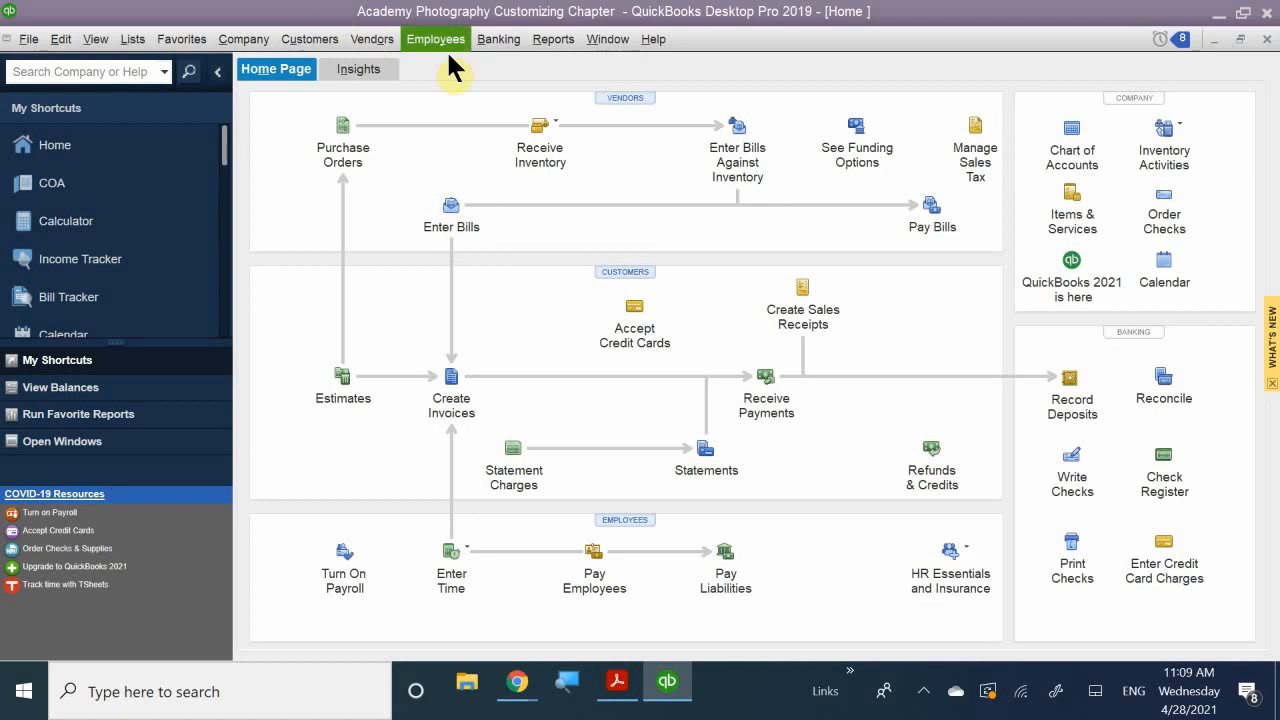
pyautogui.click(620, 98)
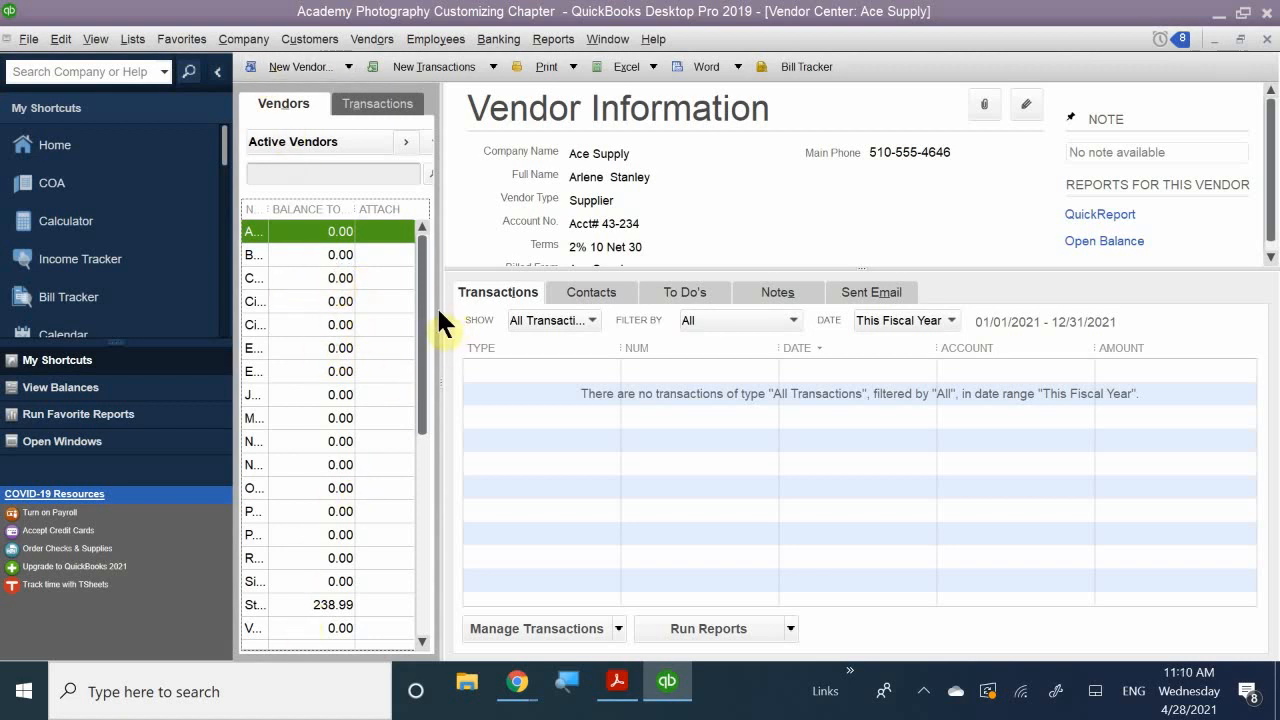
pyautogui.moveTo(440, 309); pyautogui.dragTo(620, 357)
# - Open Ace Supply's Edit Vendor window on the Additional Info tab
pyautogui.rightClick(300, 236)
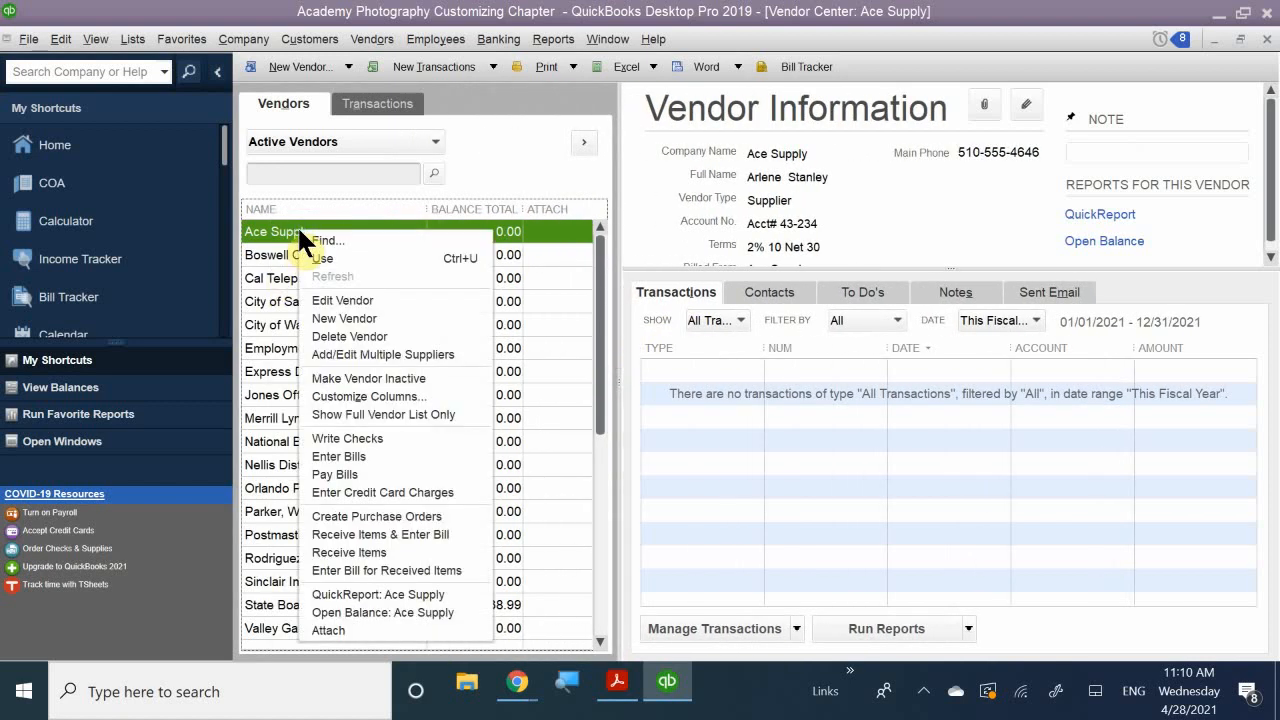
pyautogui.click(334, 300)
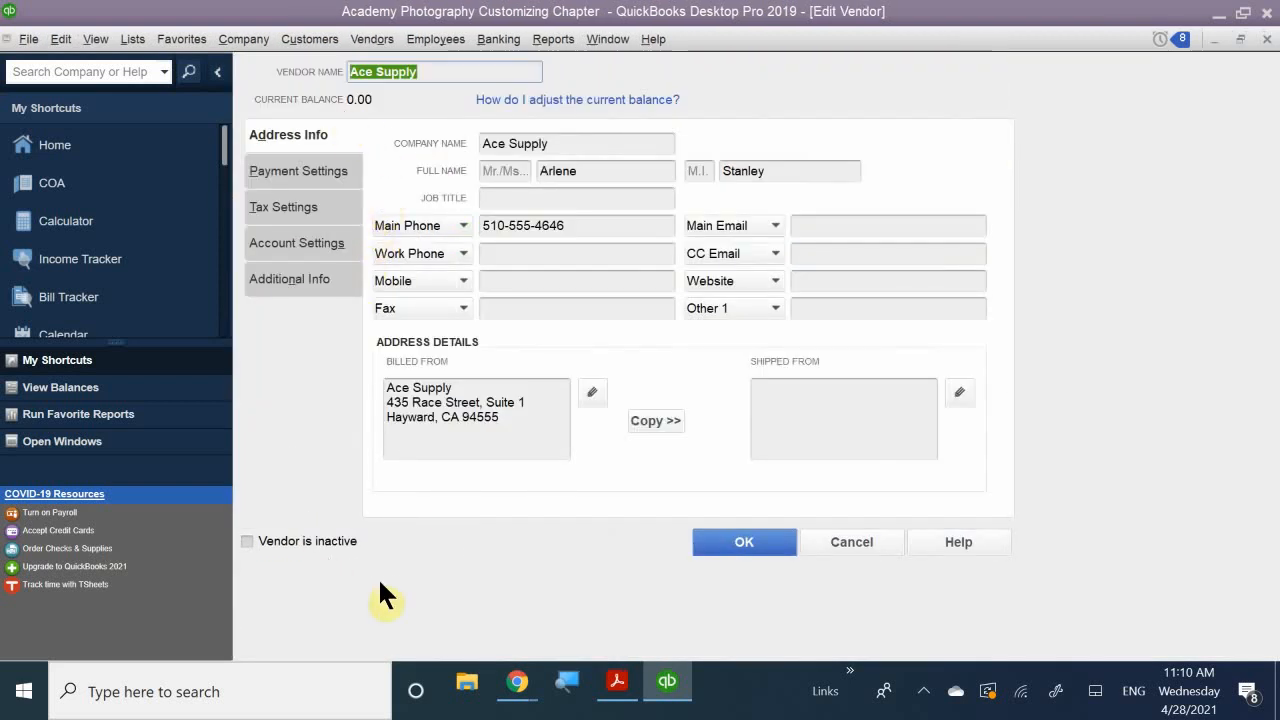
pyautogui.click(310, 280)
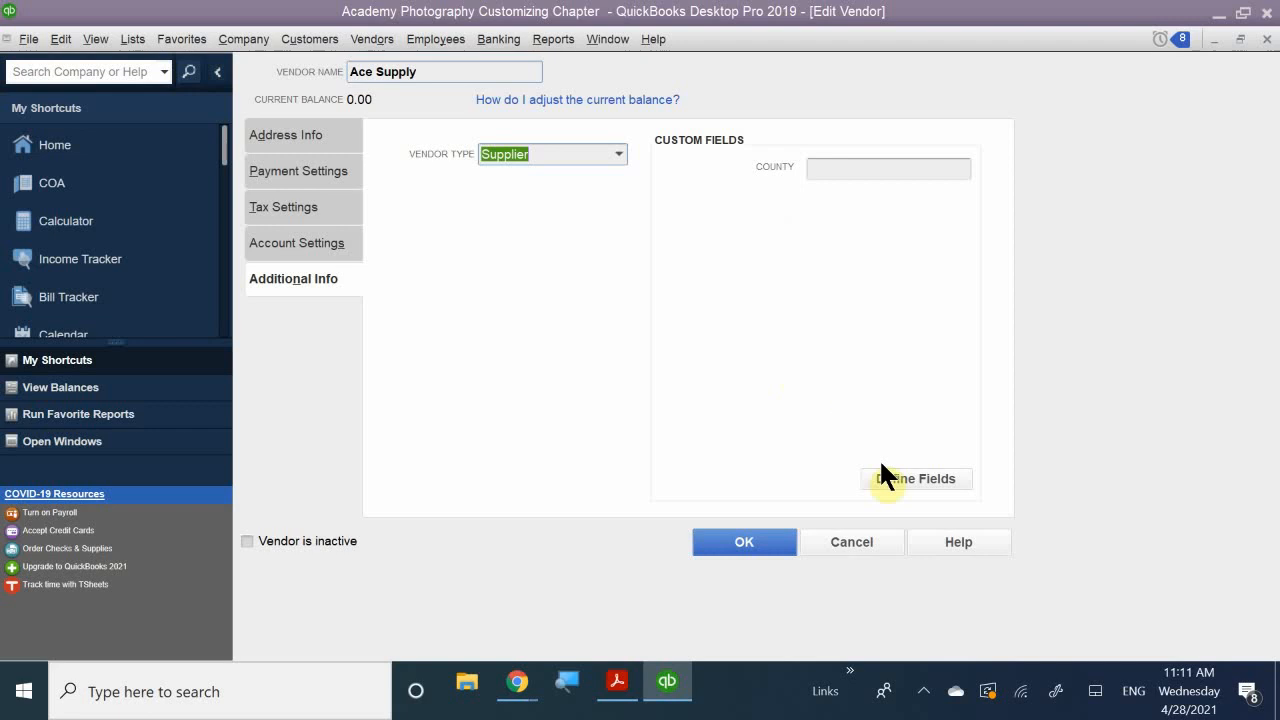
# - Open Set up Custom Fields for Names from Define Fields and select the empty Label row under Review Date
pyautogui.click(906, 482)
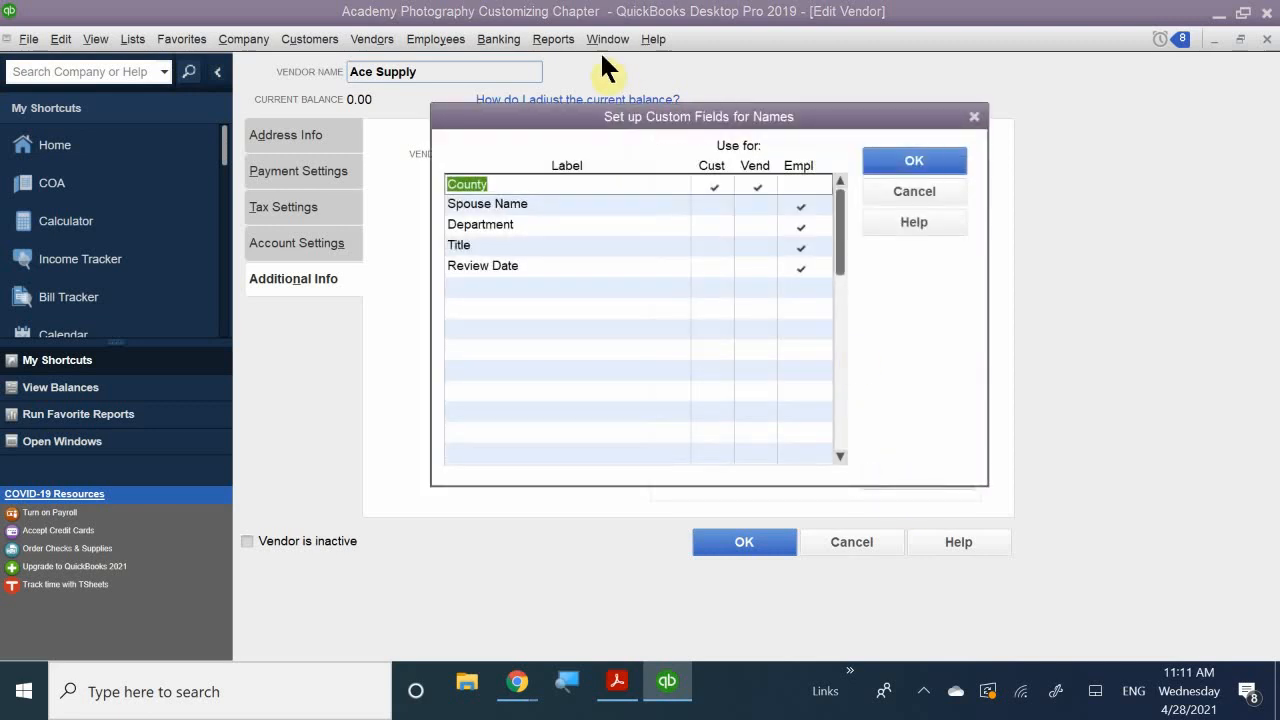
pyautogui.moveTo(593, 116); pyautogui.dragTo(606, 68)
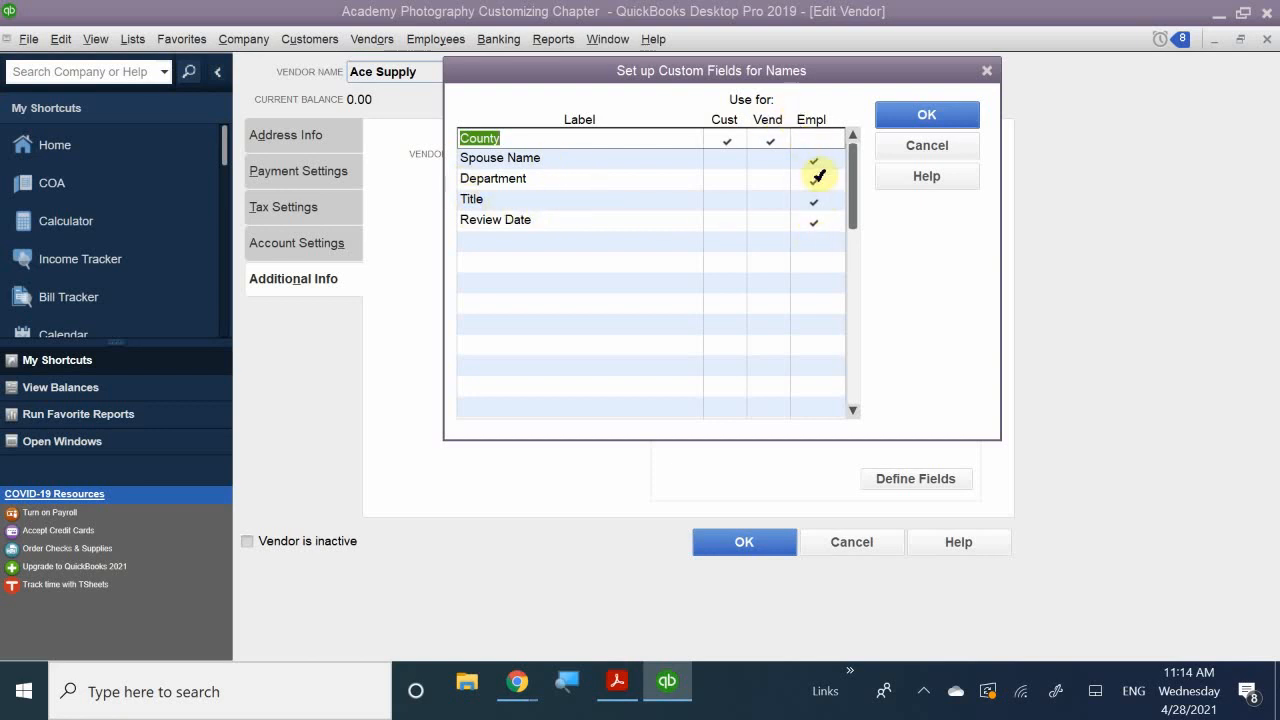
pyautogui.click(515, 241)
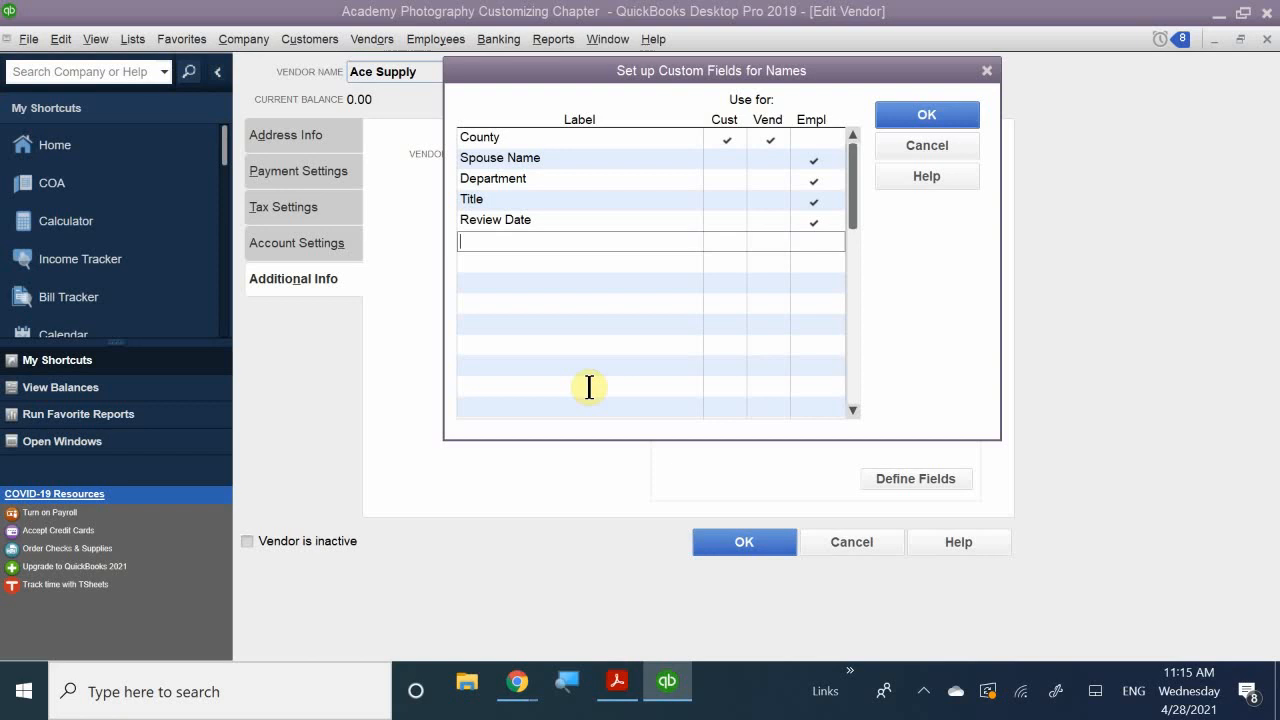
# - Add a 'Business Establishment Date' custom field used for vendors only
pyautogui.write('Busi')
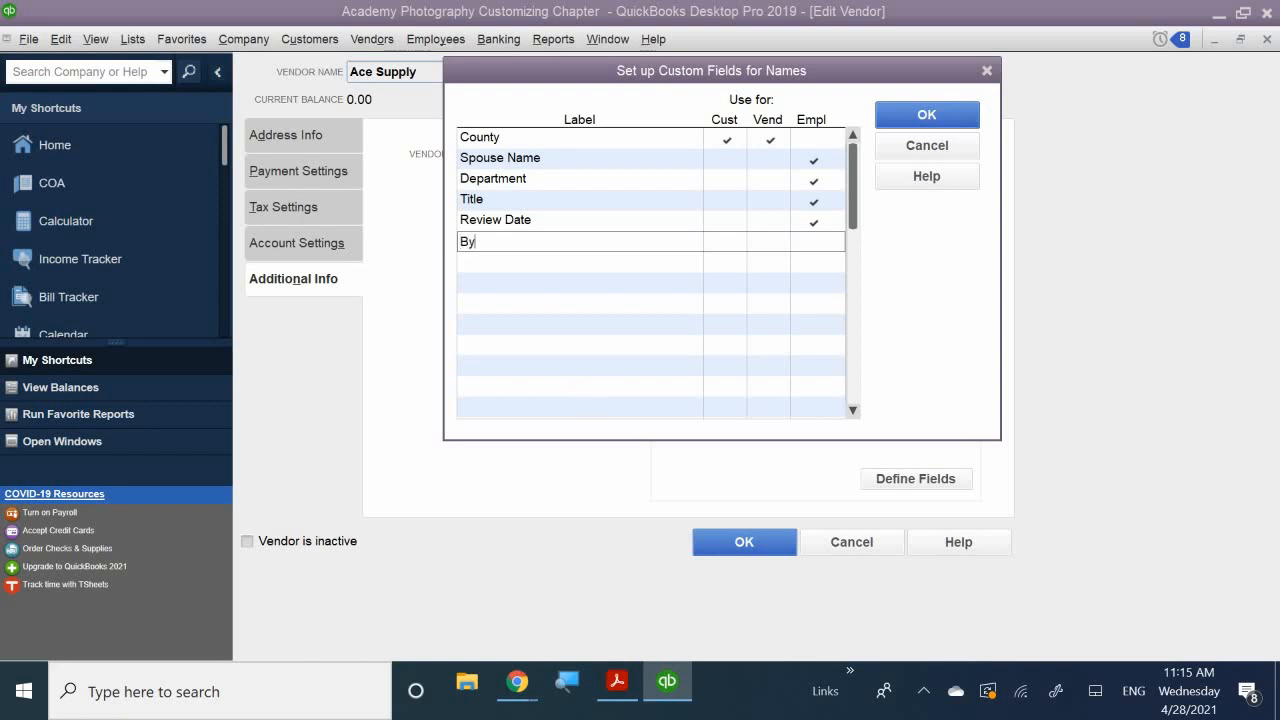
pyautogui.write('ness Esta')
pyautogui.write('bk')
pyautogui.press('BackSpace')
pyautogui.write('ku')
pyautogui.press('BackSpace')
pyautogui.press('BackSpace')
pyautogui.write('lish')
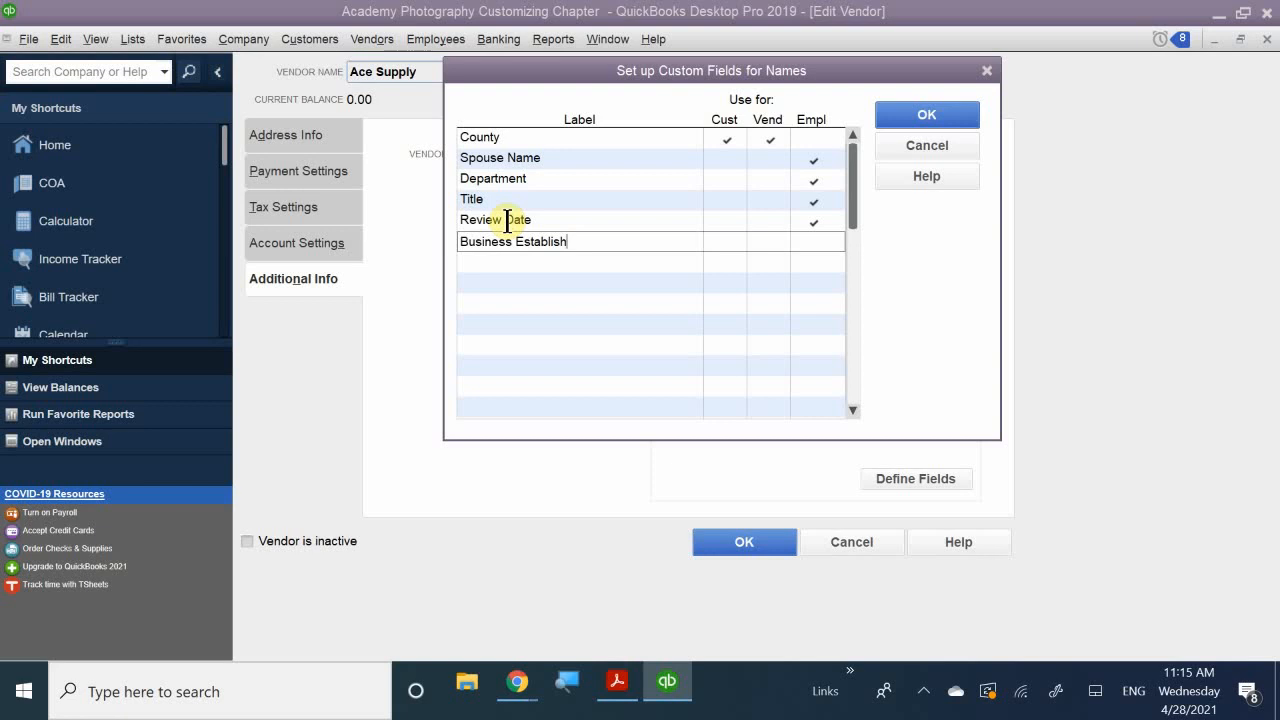
pyautogui.write('ment')
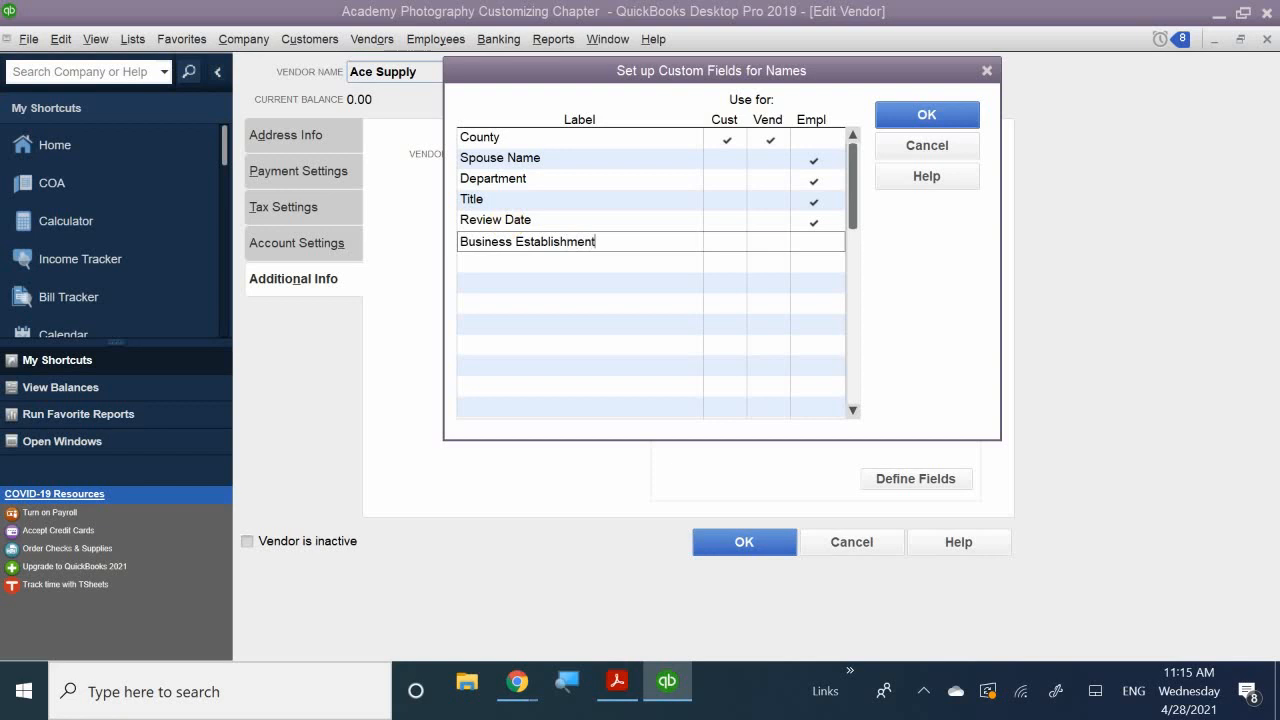
pyautogui.write(' Date')
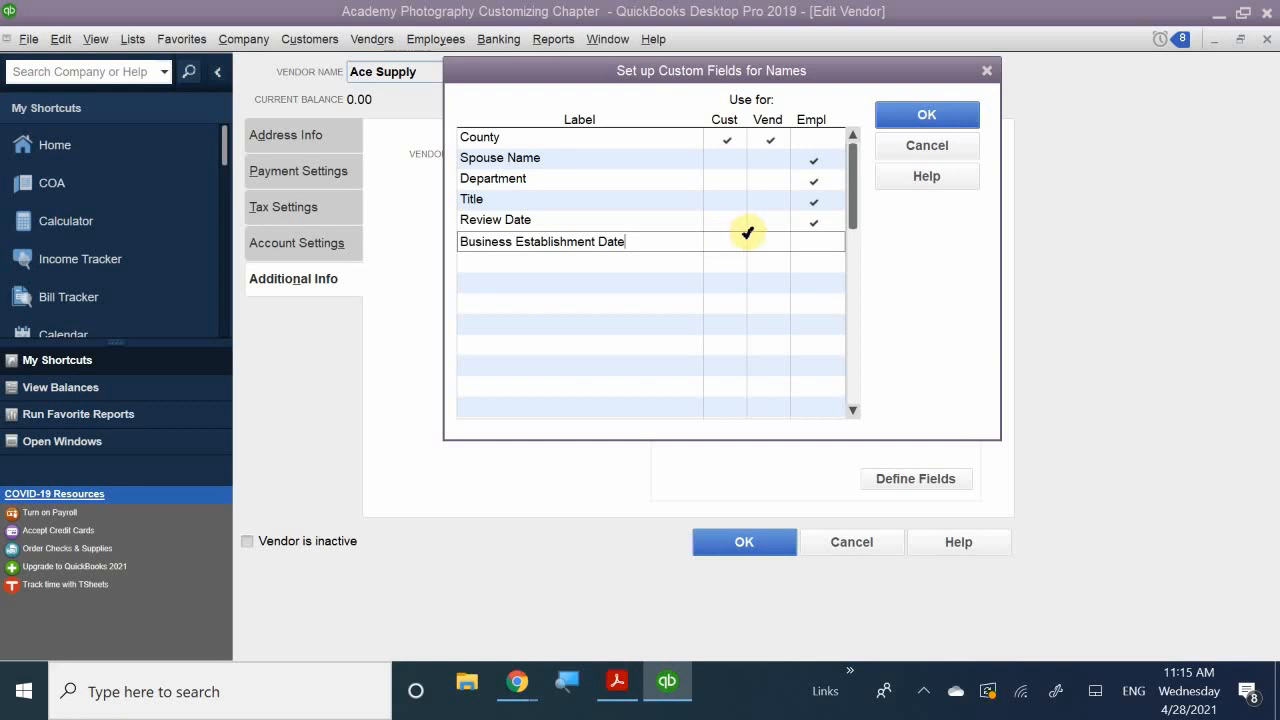
pyautogui.click(768, 243)
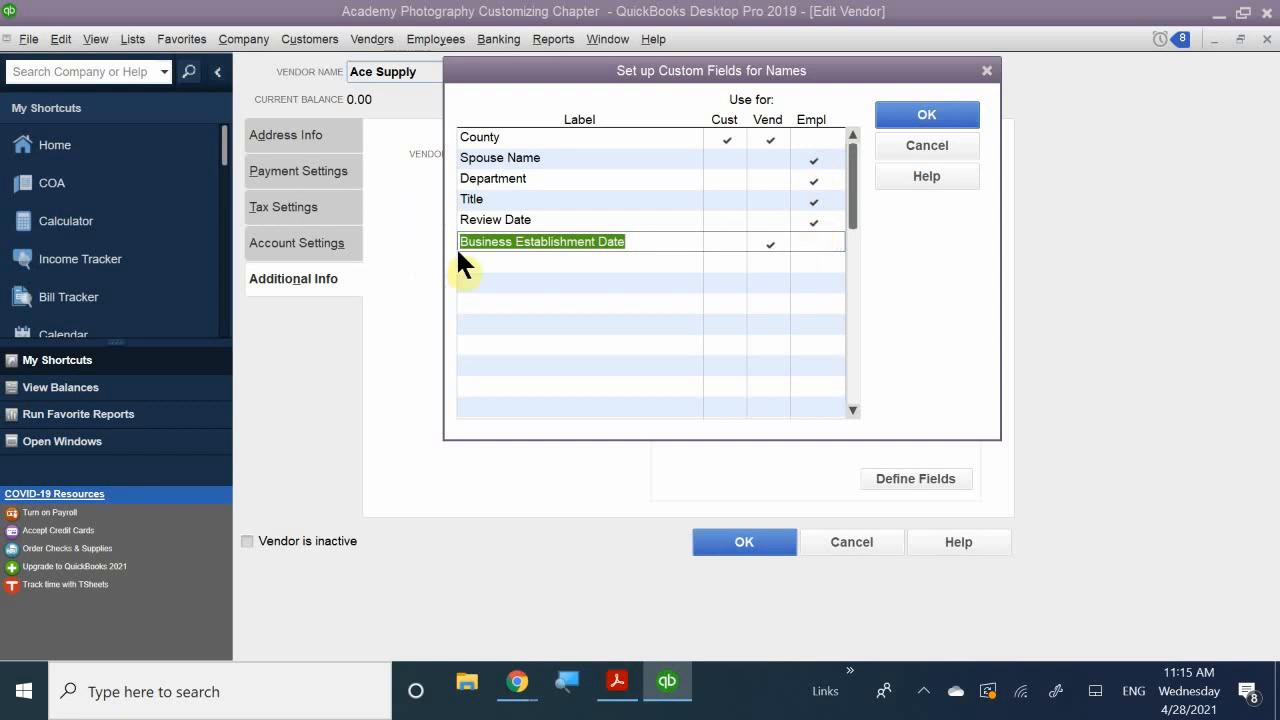
pyautogui.click(490, 263)
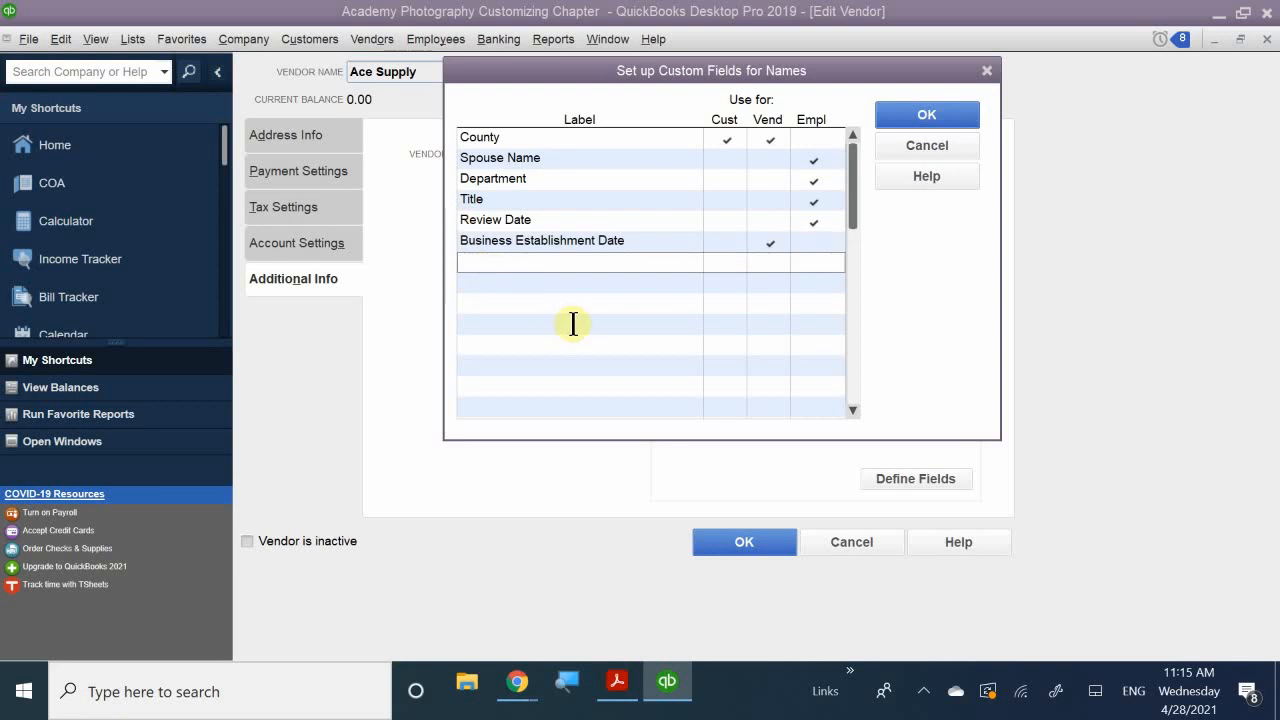
# - Add a 'Pet Name' custom field checked for customers, vendors and employees
pyautogui.write('O')
pyautogui.press('BackSpace')
pyautogui.write('OP')
pyautogui.press('BackSpace')
pyautogui.press('BackSpace')
pyautogui.write('Pet')
pyautogui.write(' B')
pyautogui.press('BackSpace')
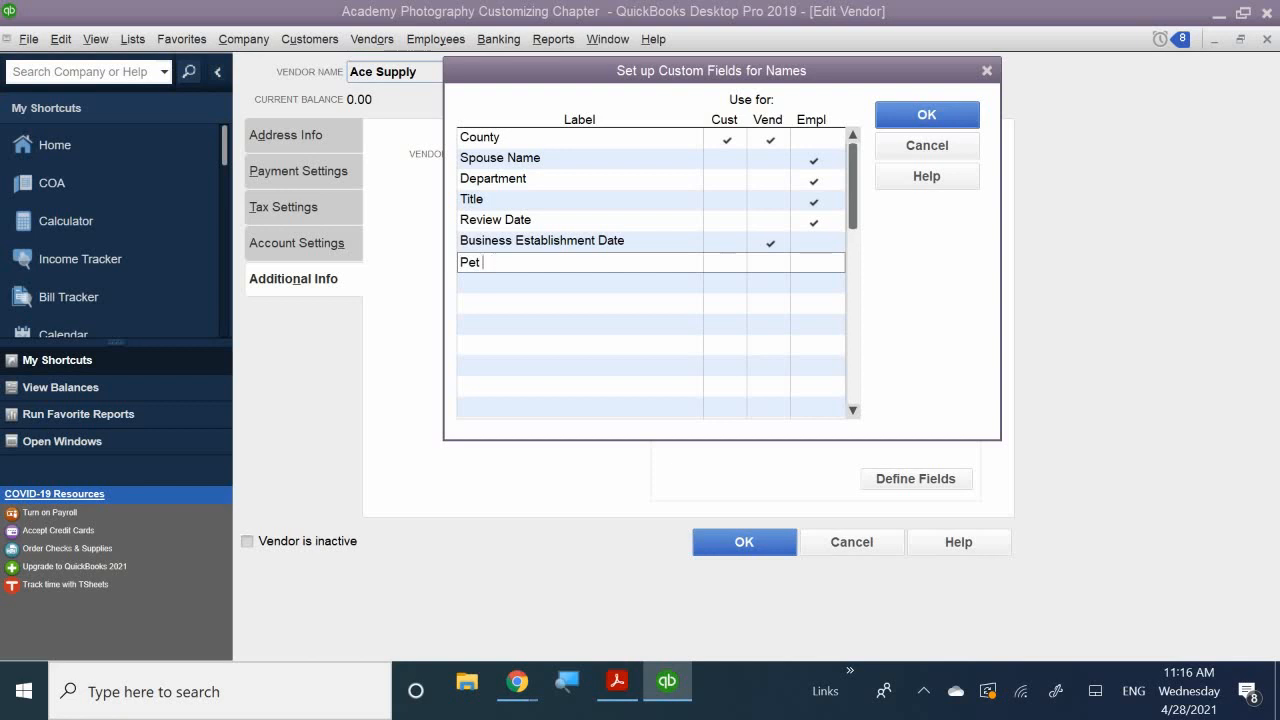
pyautogui.write('Name')
pyautogui.click(722, 264)
pyautogui.click(776, 262)
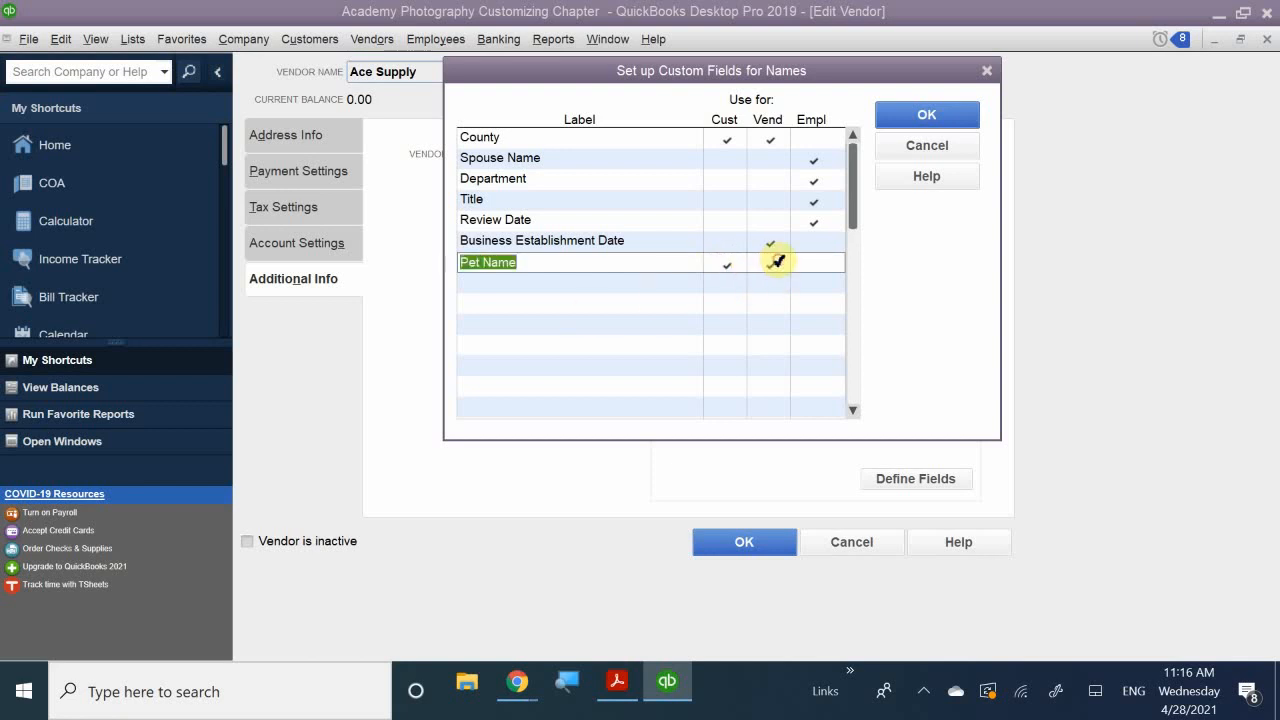
pyautogui.click(824, 263)
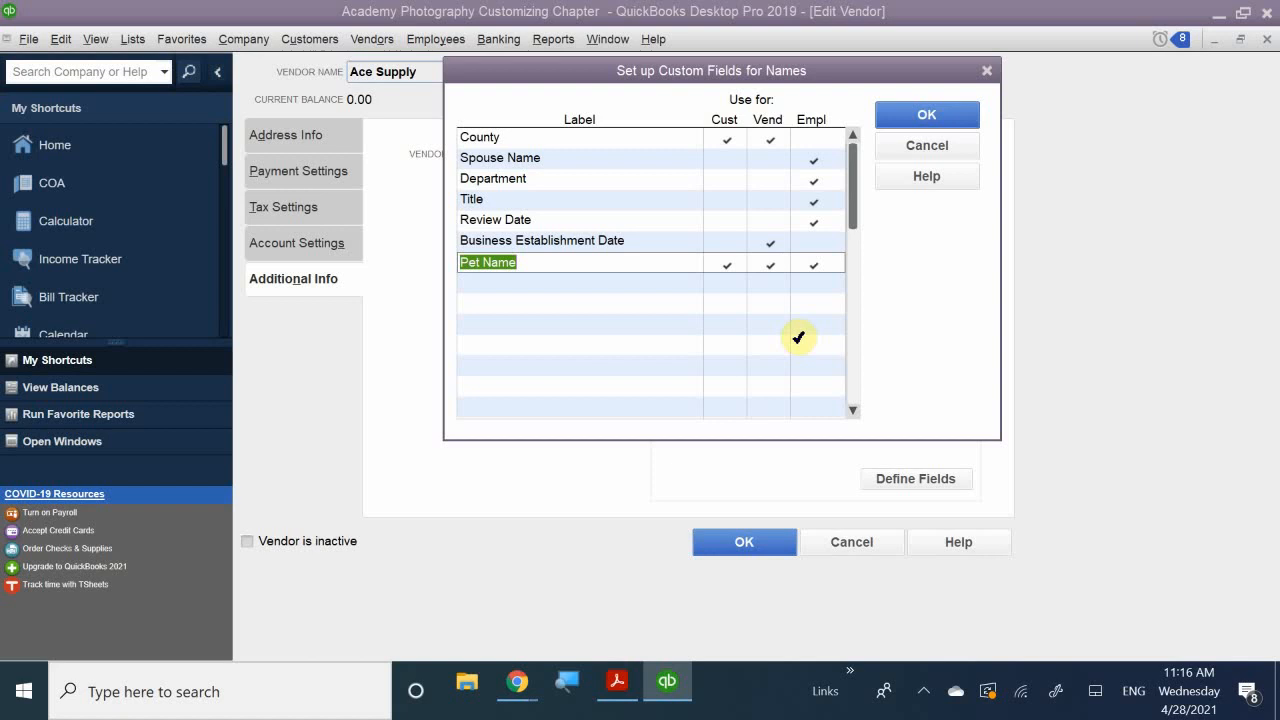
pyautogui.click(768, 241)
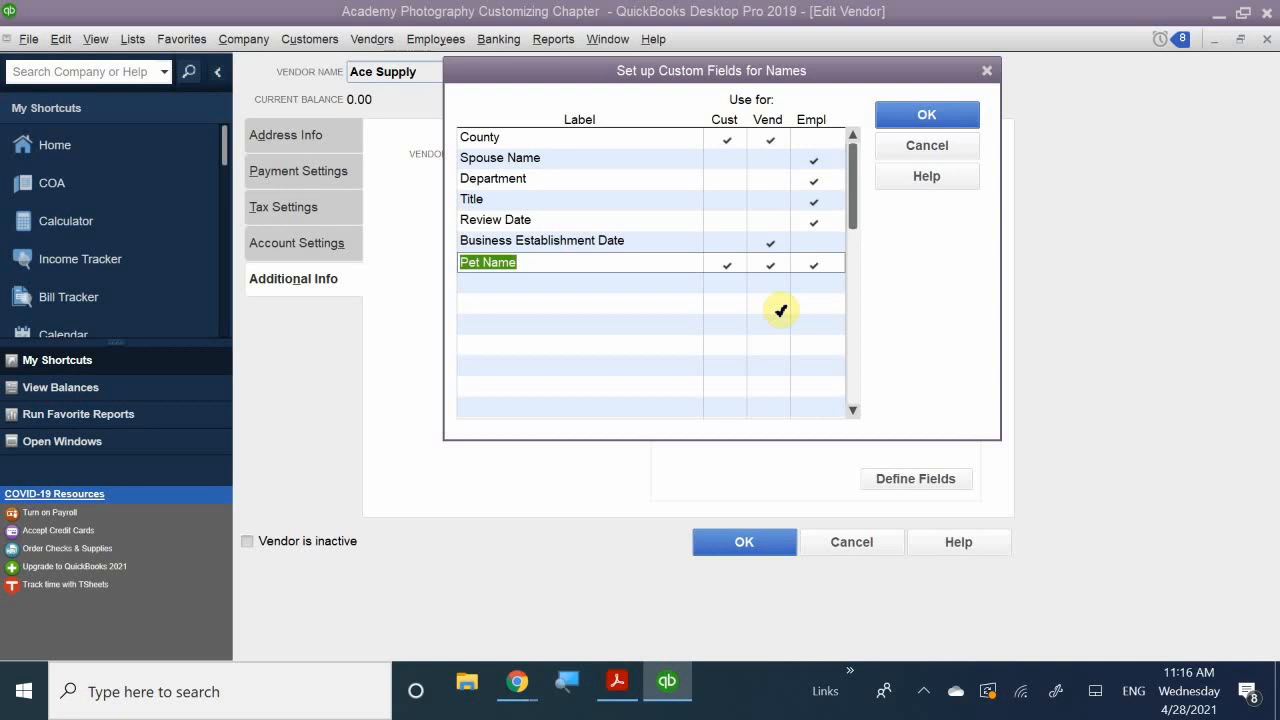
pyautogui.click(502, 287)
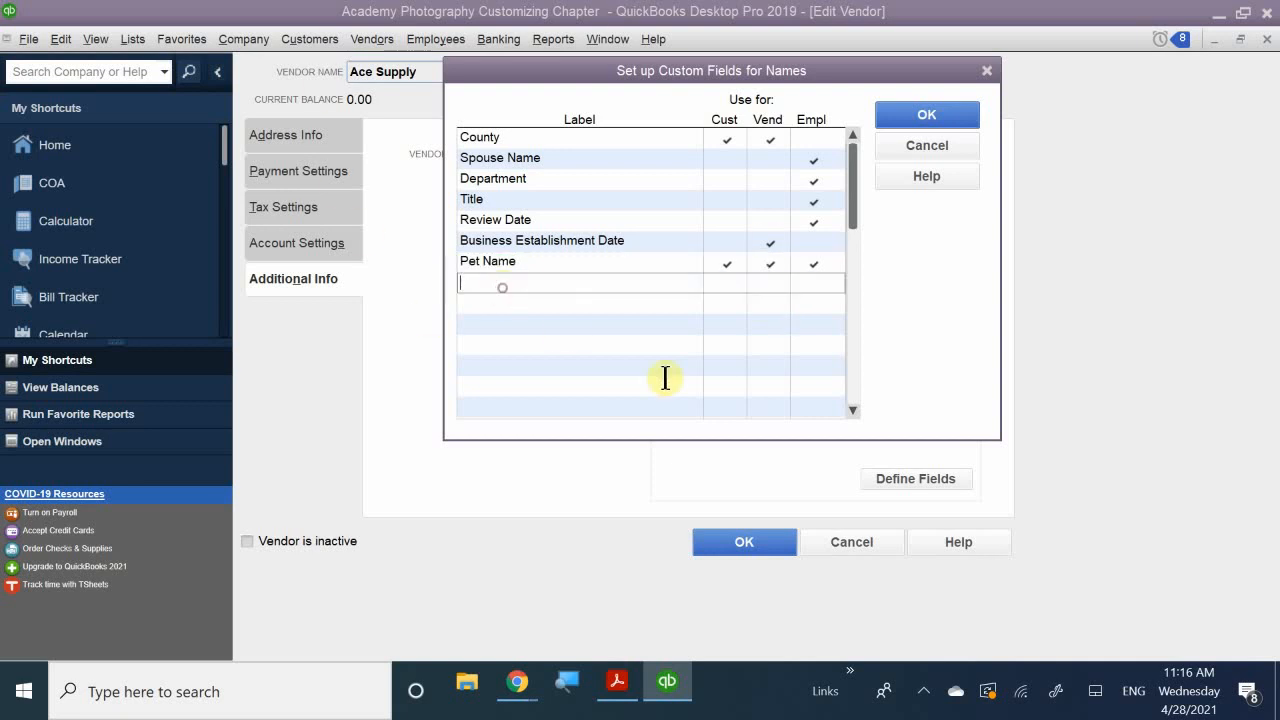
# - Add a 'Sports' field for customers, vendors and employees, and tick customers for Pet Name
pyautogui.write('Sports')
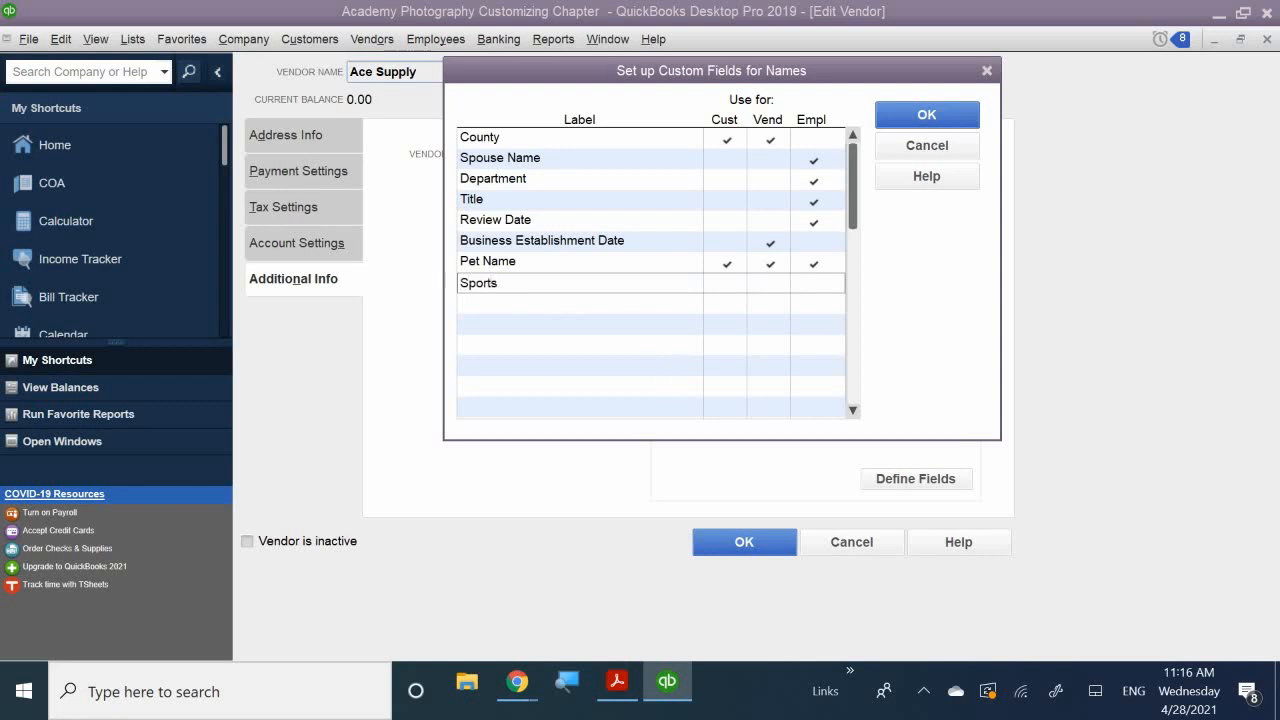
pyautogui.click(728, 283)
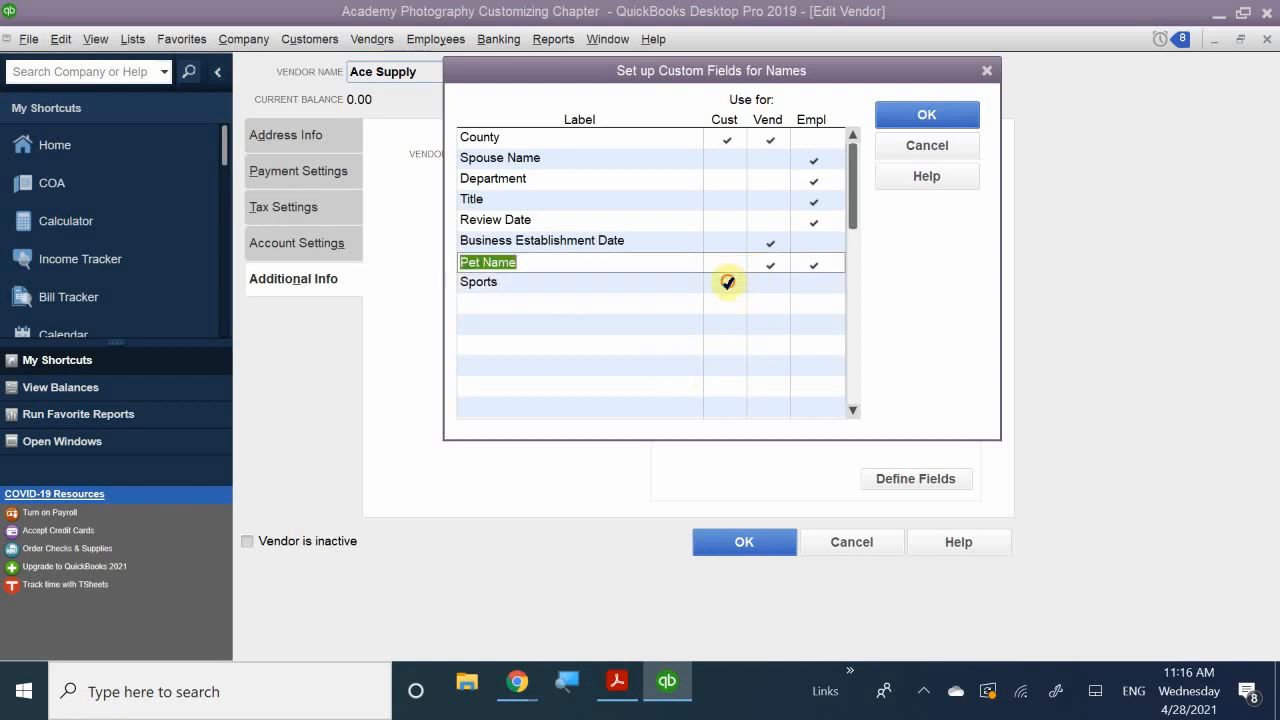
pyautogui.click(729, 262)
pyautogui.click(768, 283)
pyautogui.click(821, 290)
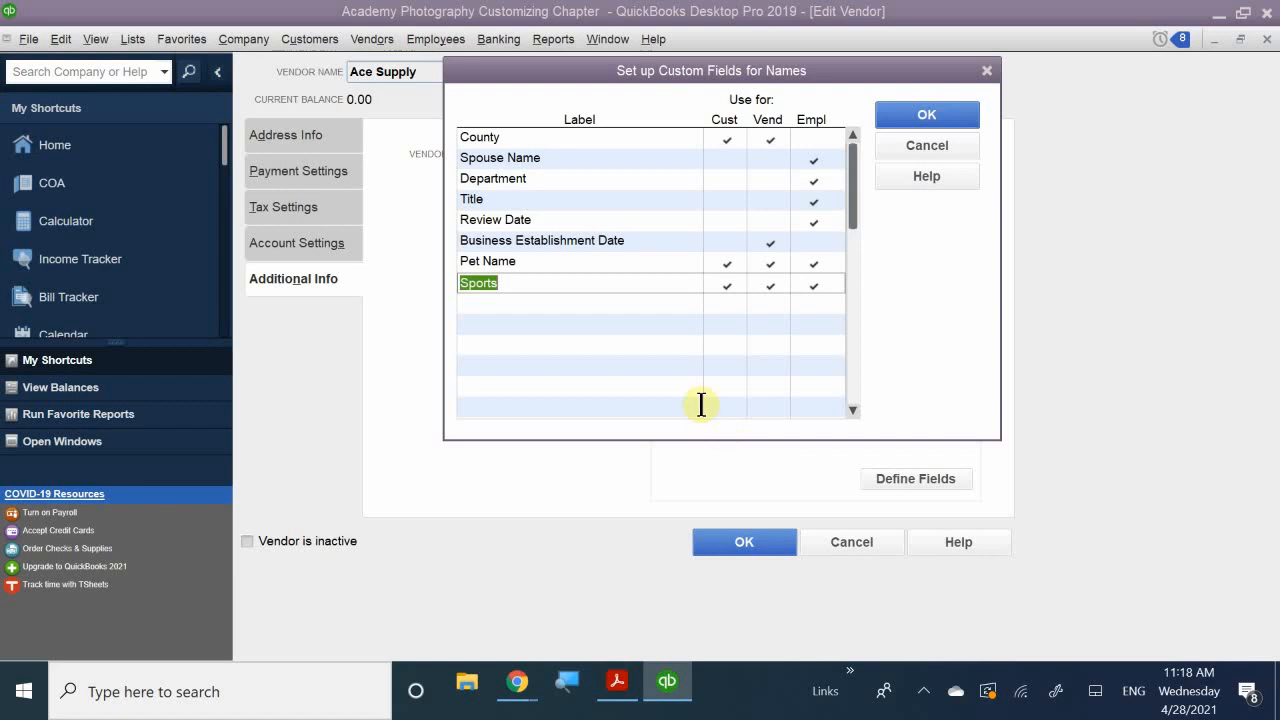
# - Save the custom fields, suppress the future notice, and close the Ace Supply vendor record
pyautogui.click(914, 118)
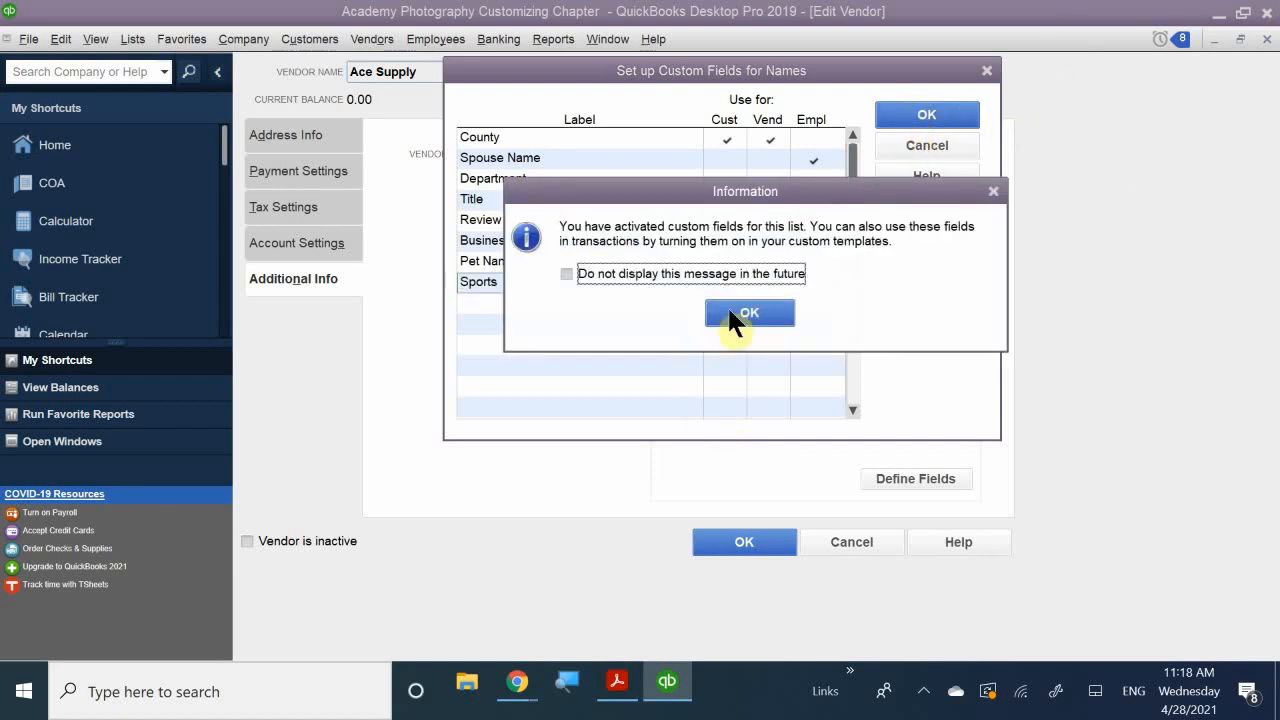
pyautogui.click(669, 276)
pyautogui.click(748, 313)
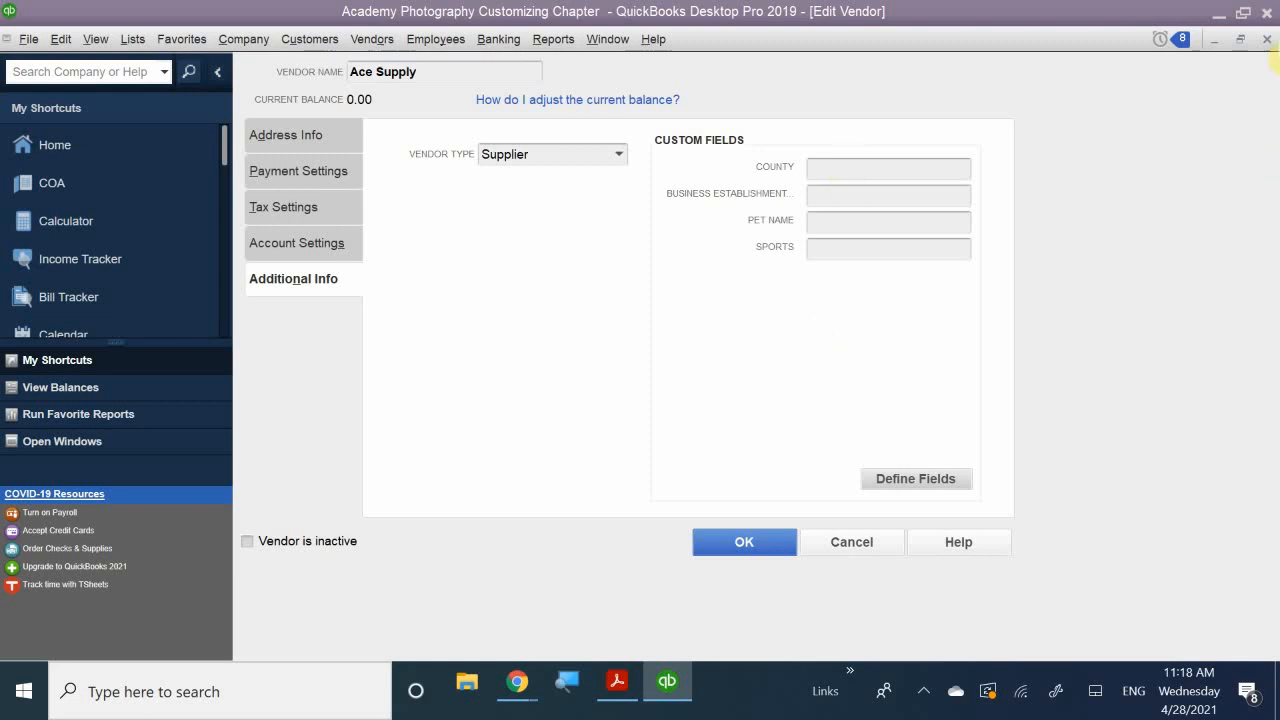
pyautogui.click(1262, 40)
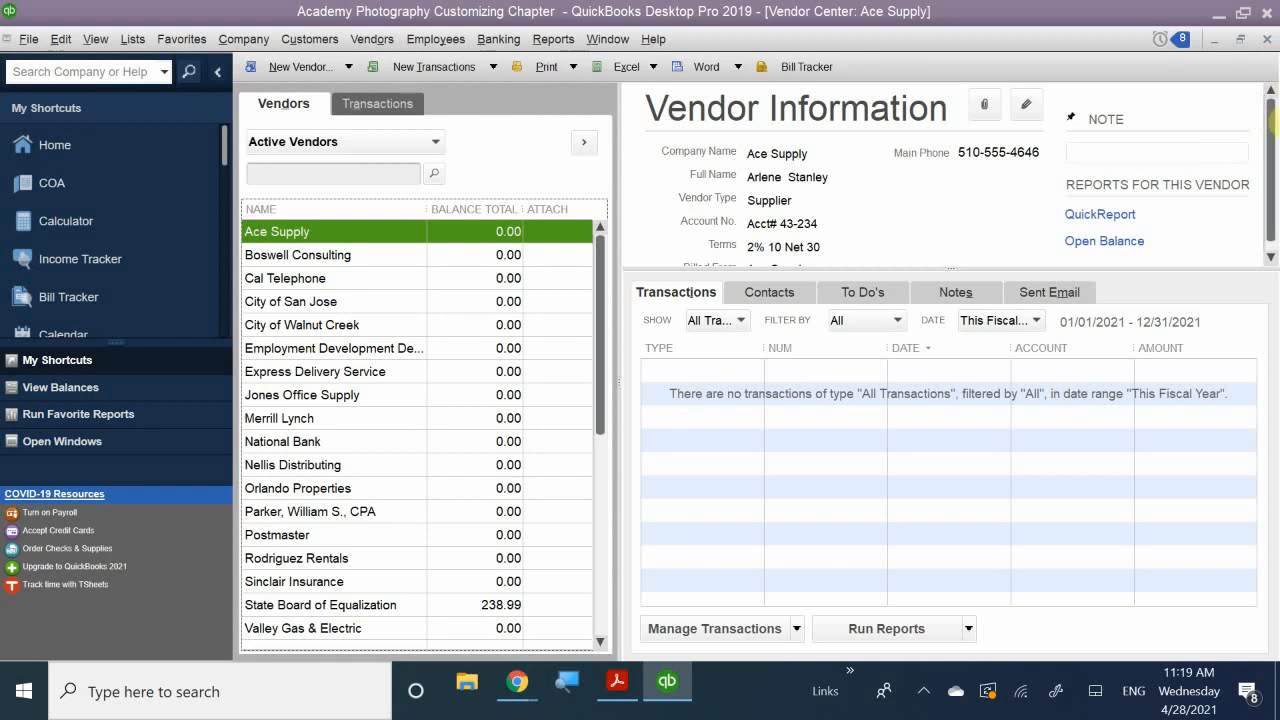
# - Close the Vendor Center, review the Chart of Accounts briefly, then close it
pyautogui.click(1267, 39)
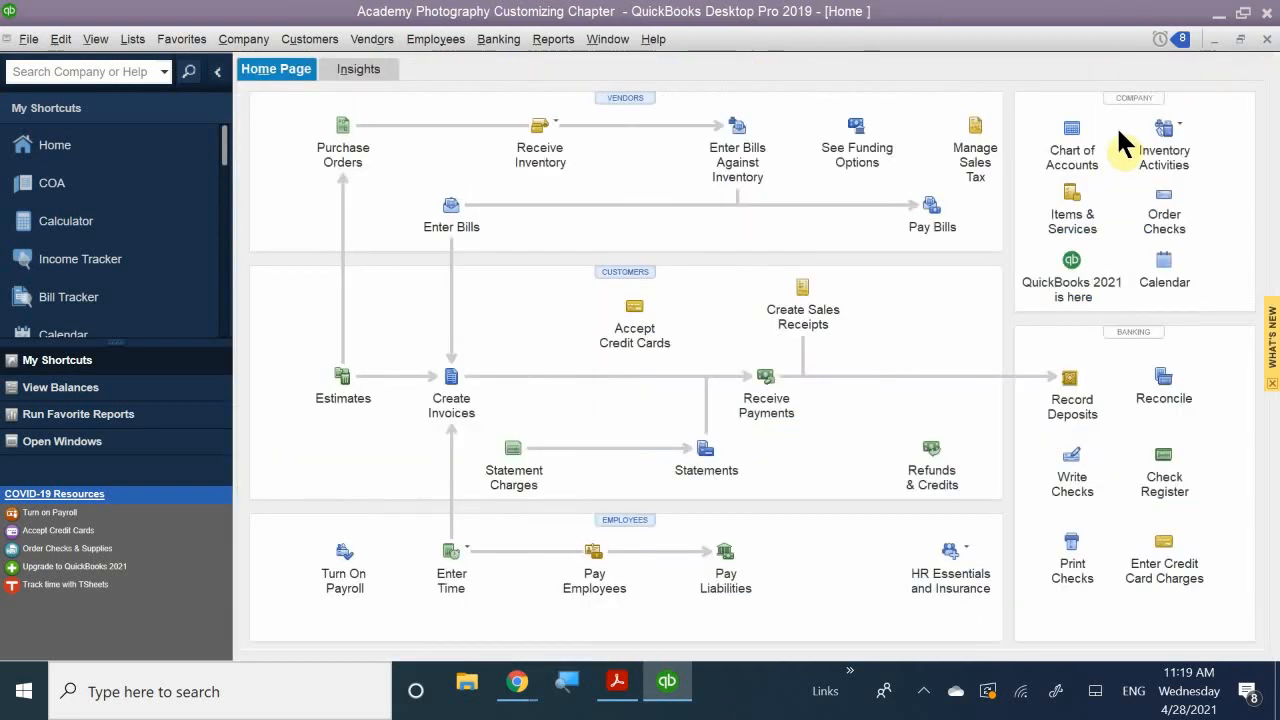
pyautogui.click(1068, 145)
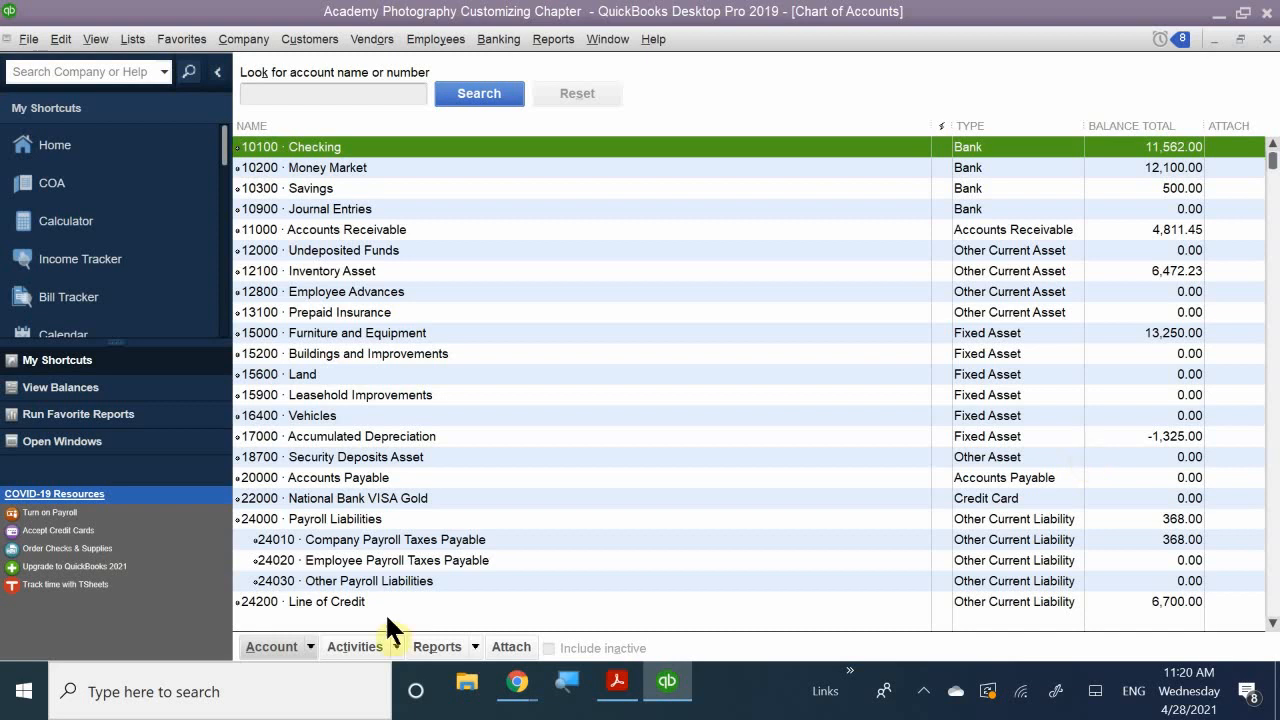
pyautogui.click(1258, 41)
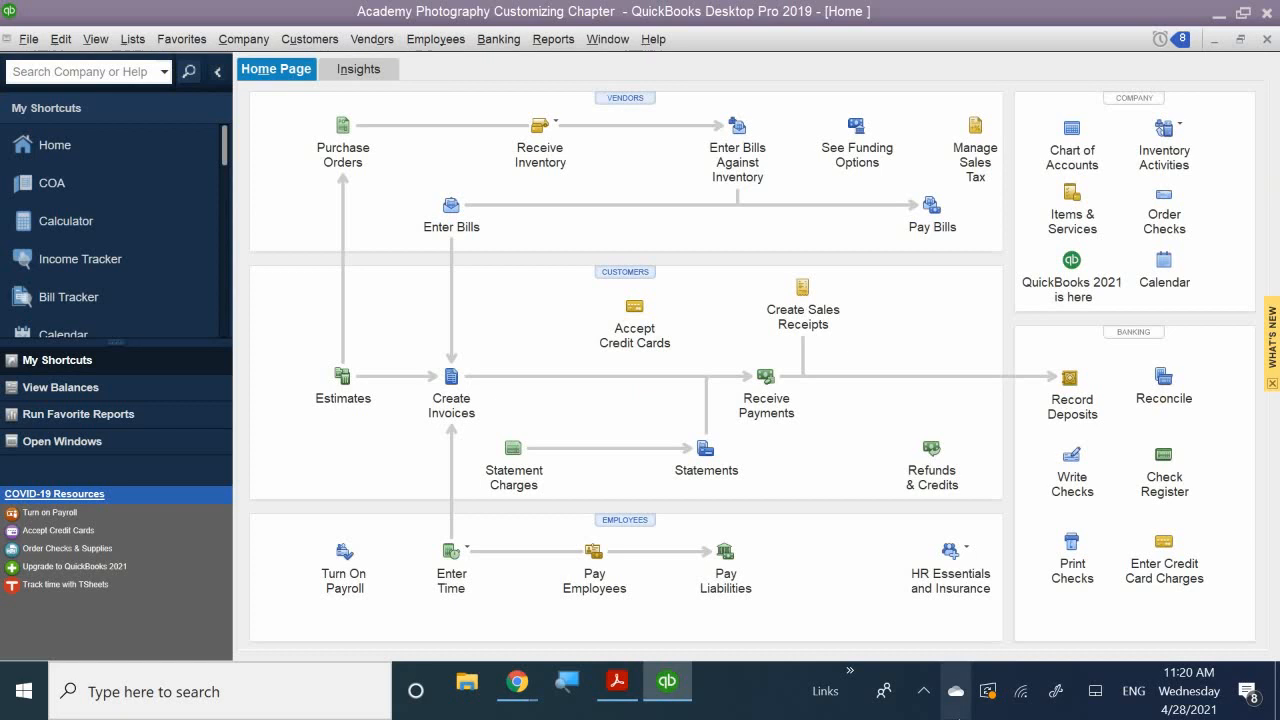
# - Switch to the chapter PDF and scroll to page 222, Modifying Sales Form Templates
pyautogui.click(617, 682)
pyautogui.scroll(-3, 572, 345)
pyautogui.scroll(-10, 551, 380)
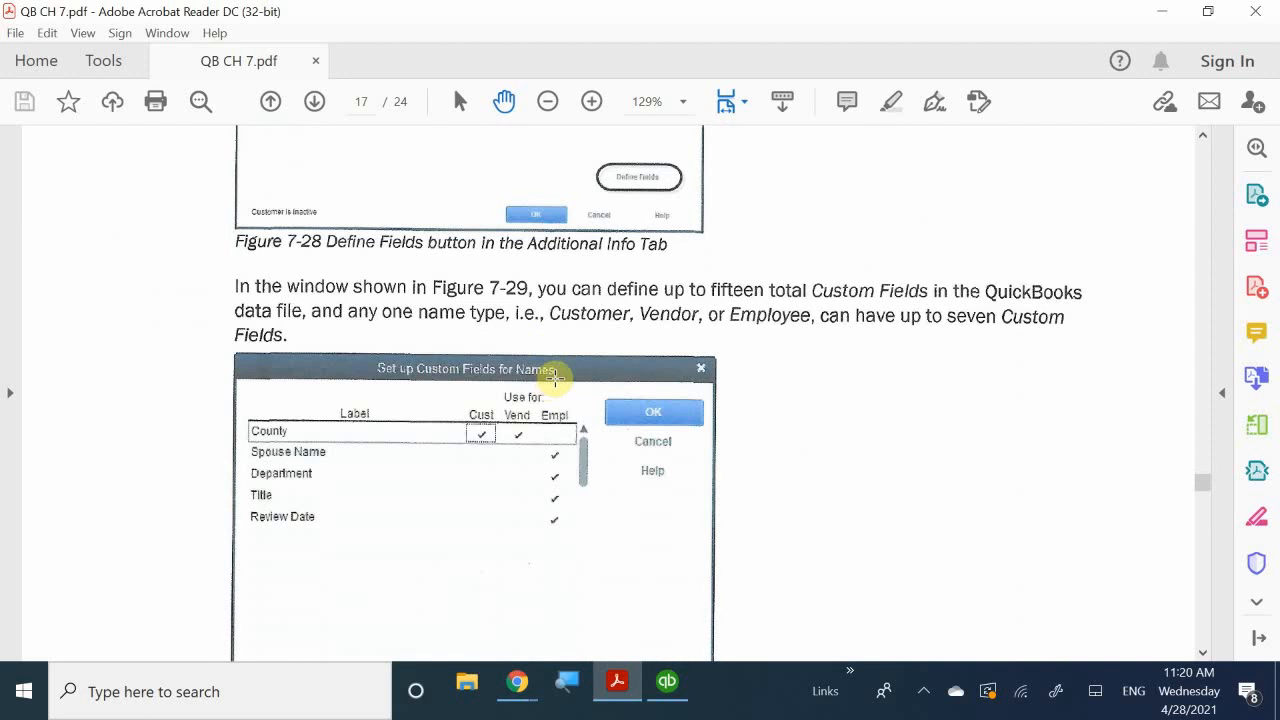
pyautogui.scroll(-5, 557, 375)
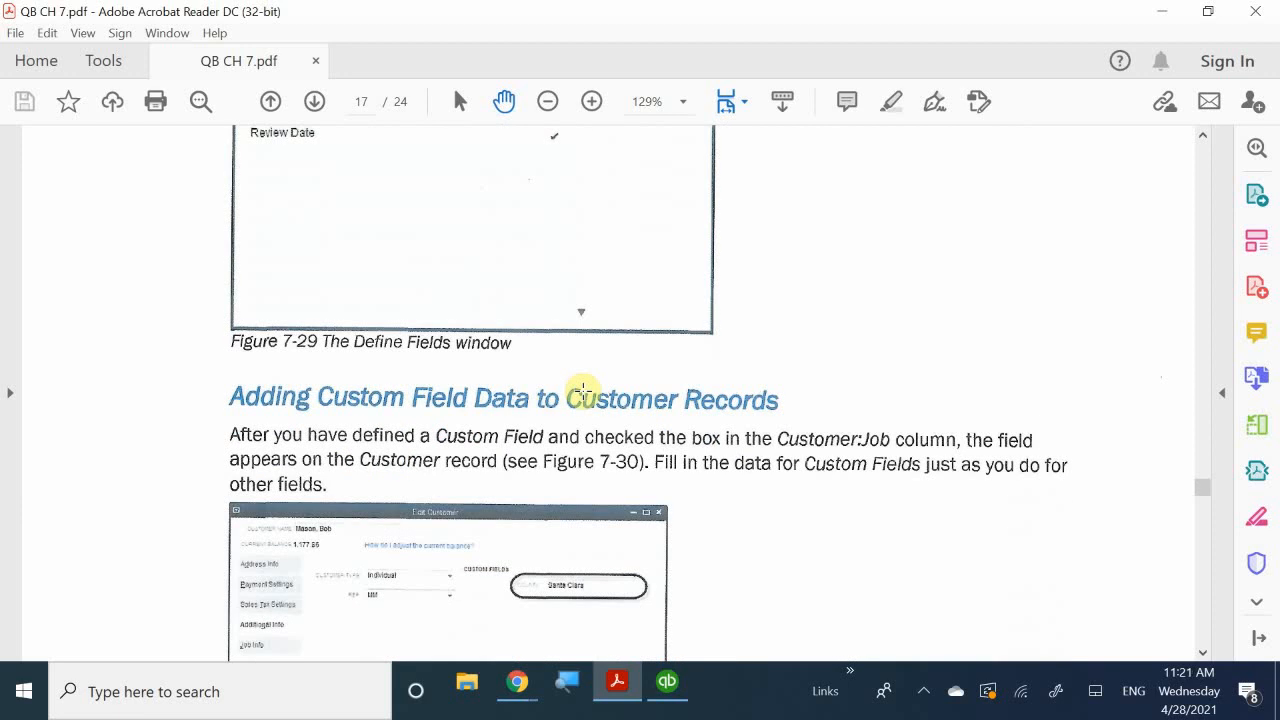
pyautogui.scroll(-1, 583, 390)
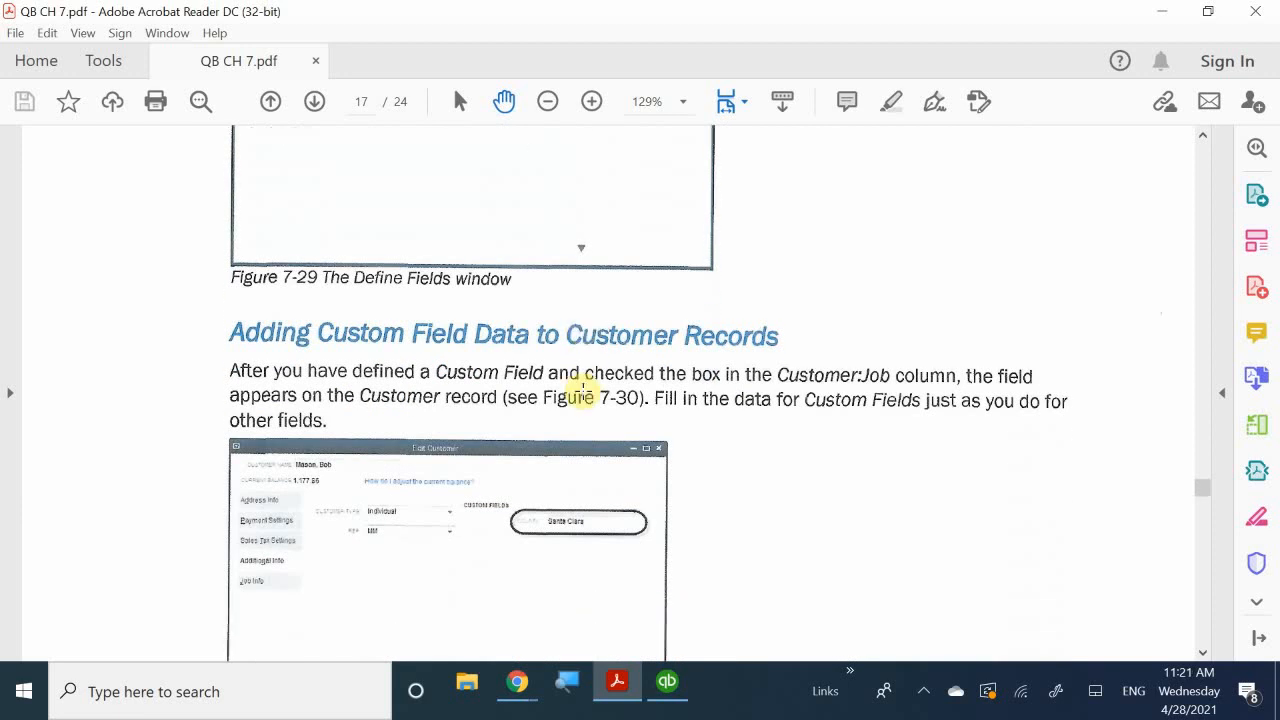
pyautogui.scroll(-12, 583, 390)
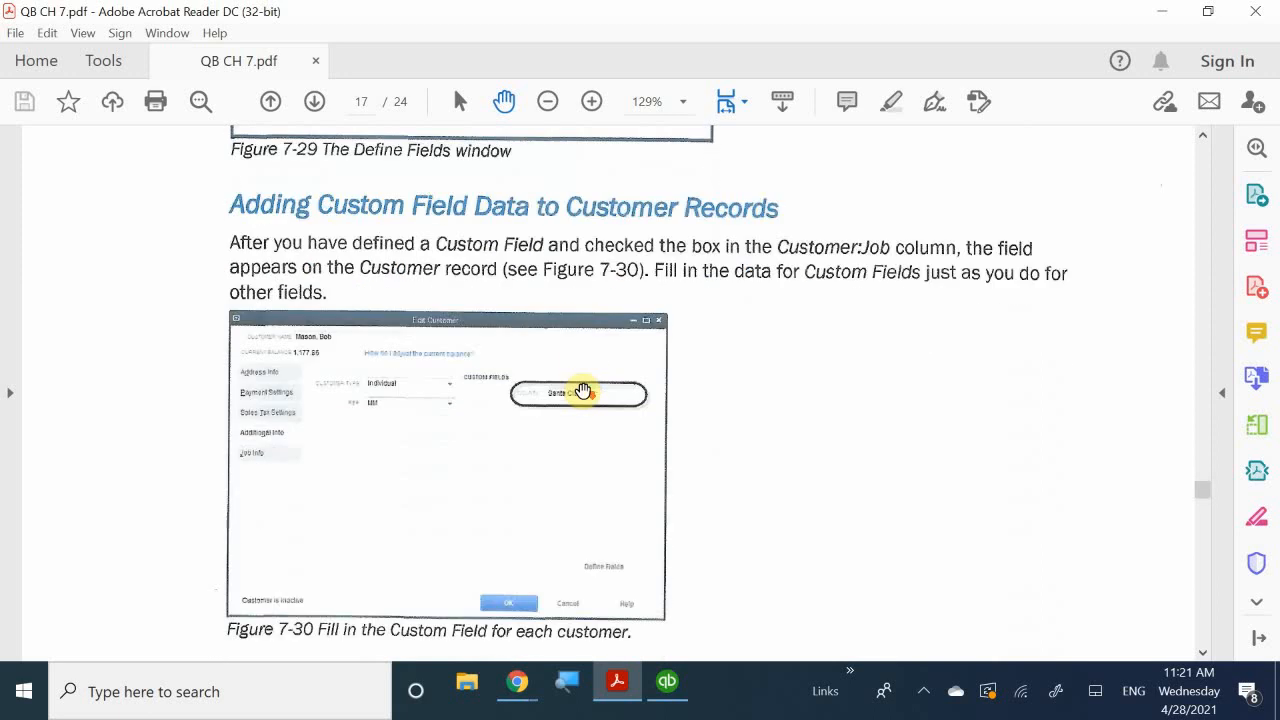
pyautogui.scroll(-1, 583, 390)
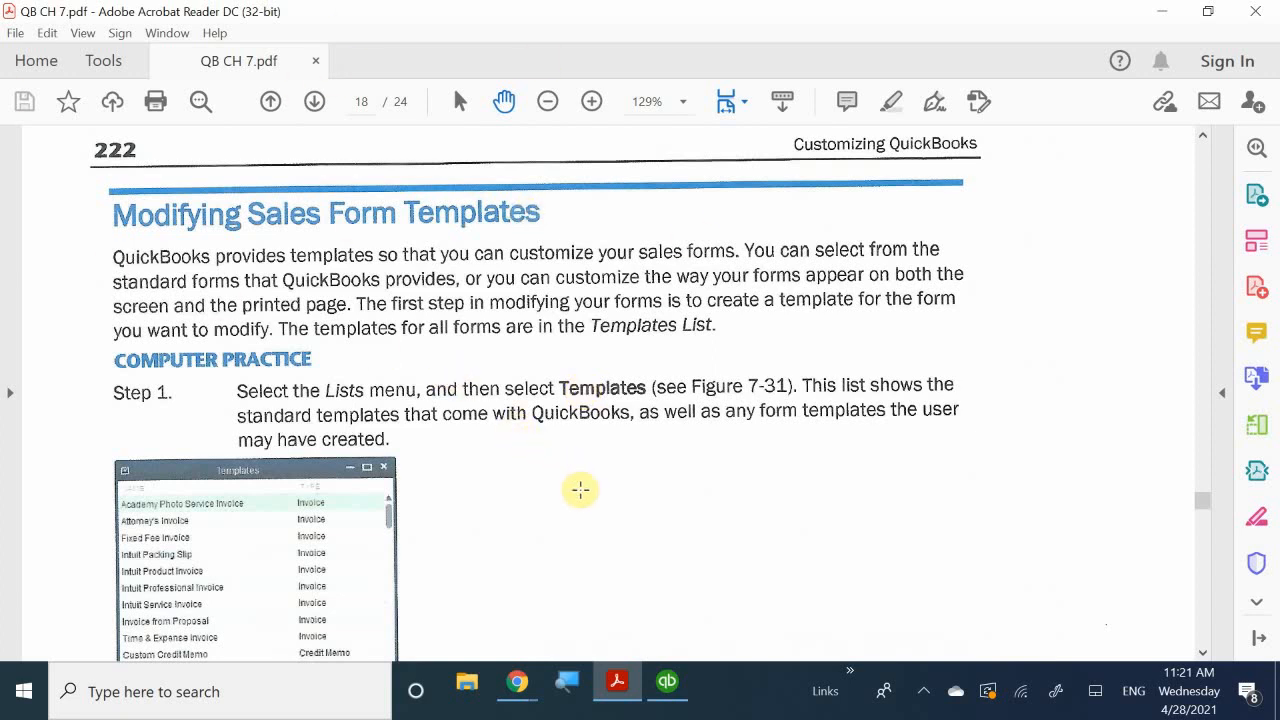
pyautogui.scroll(1, 581, 490)
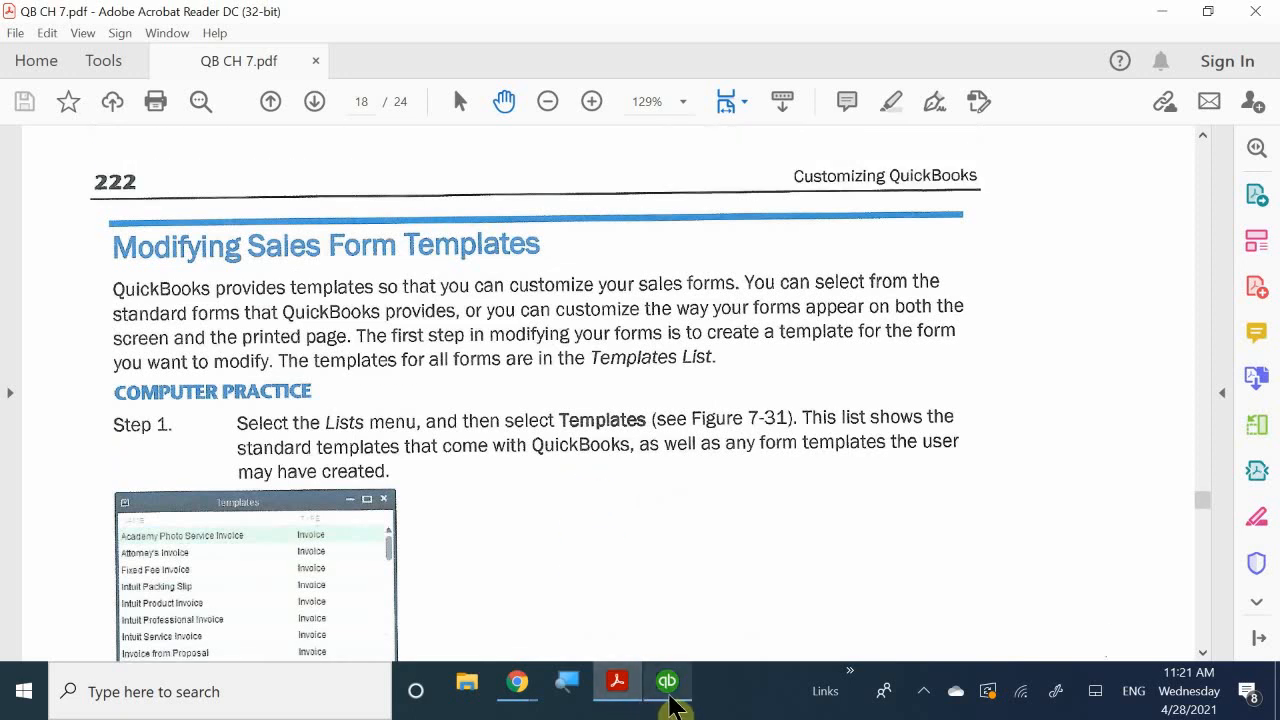
# - Return to QuickBooks and open the Templates list from the Lists menu
pyautogui.click(669, 698)
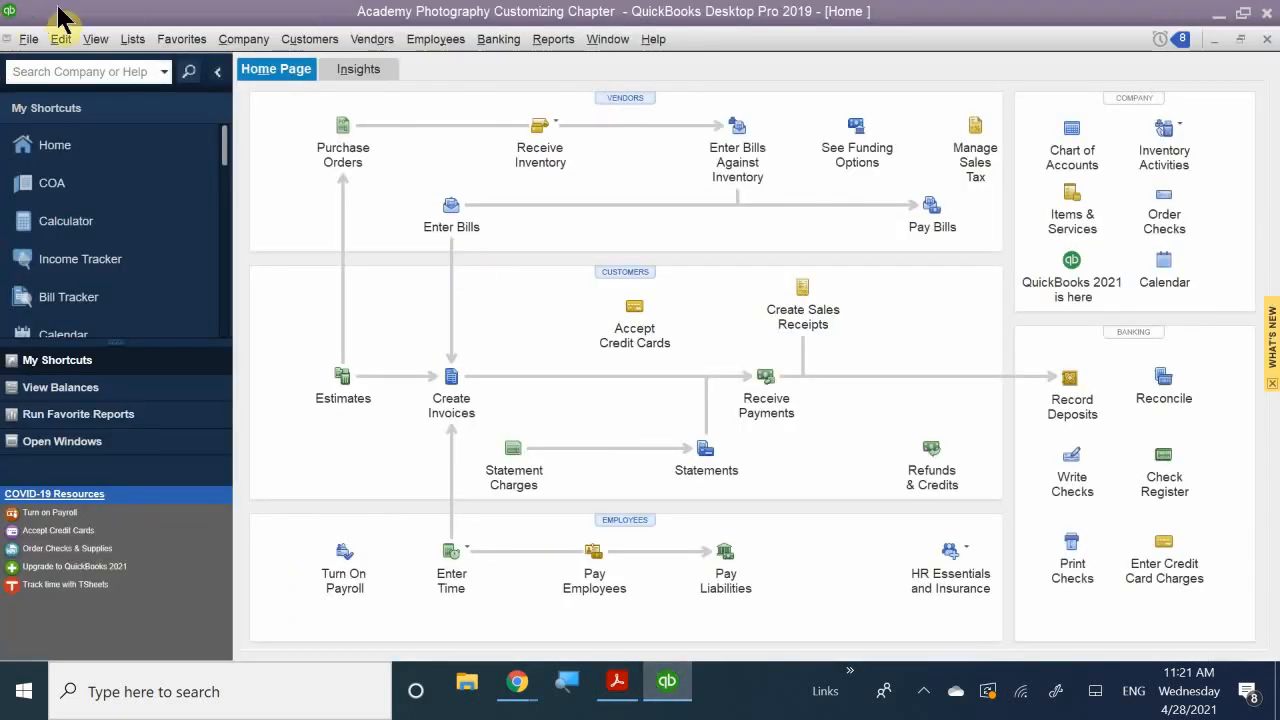
pyautogui.click(133, 42)
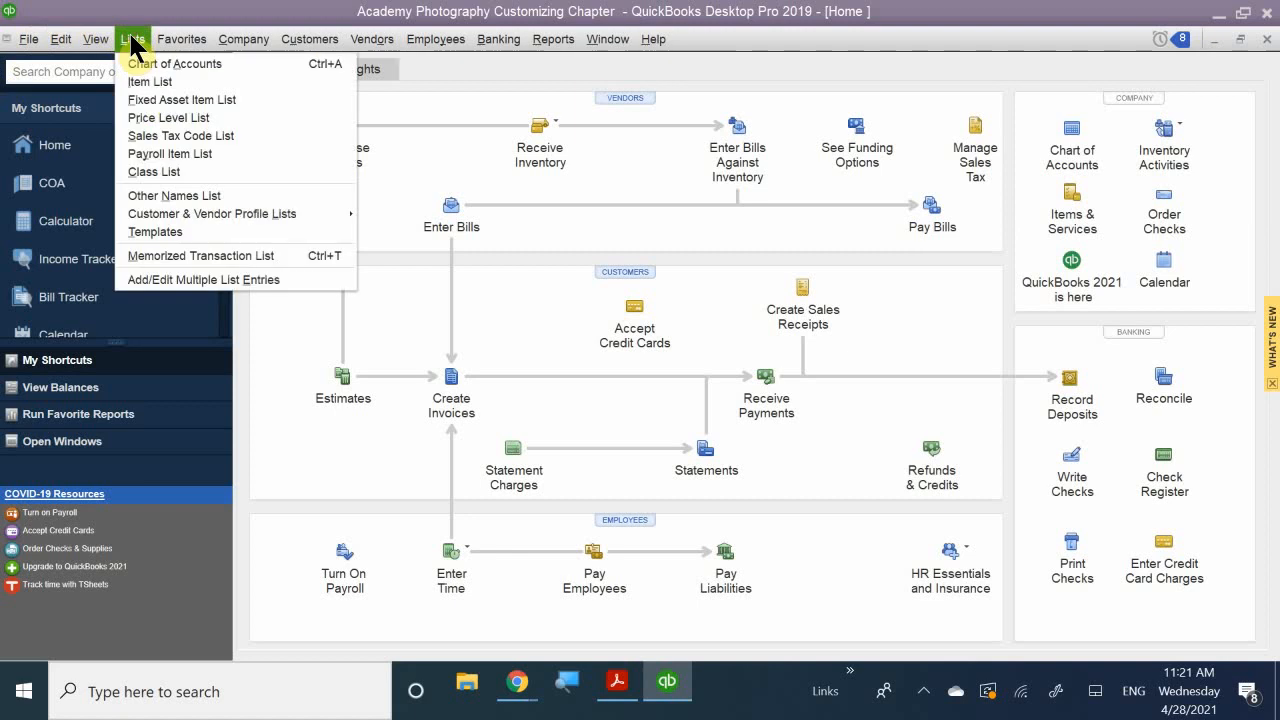
pyautogui.click(157, 229)
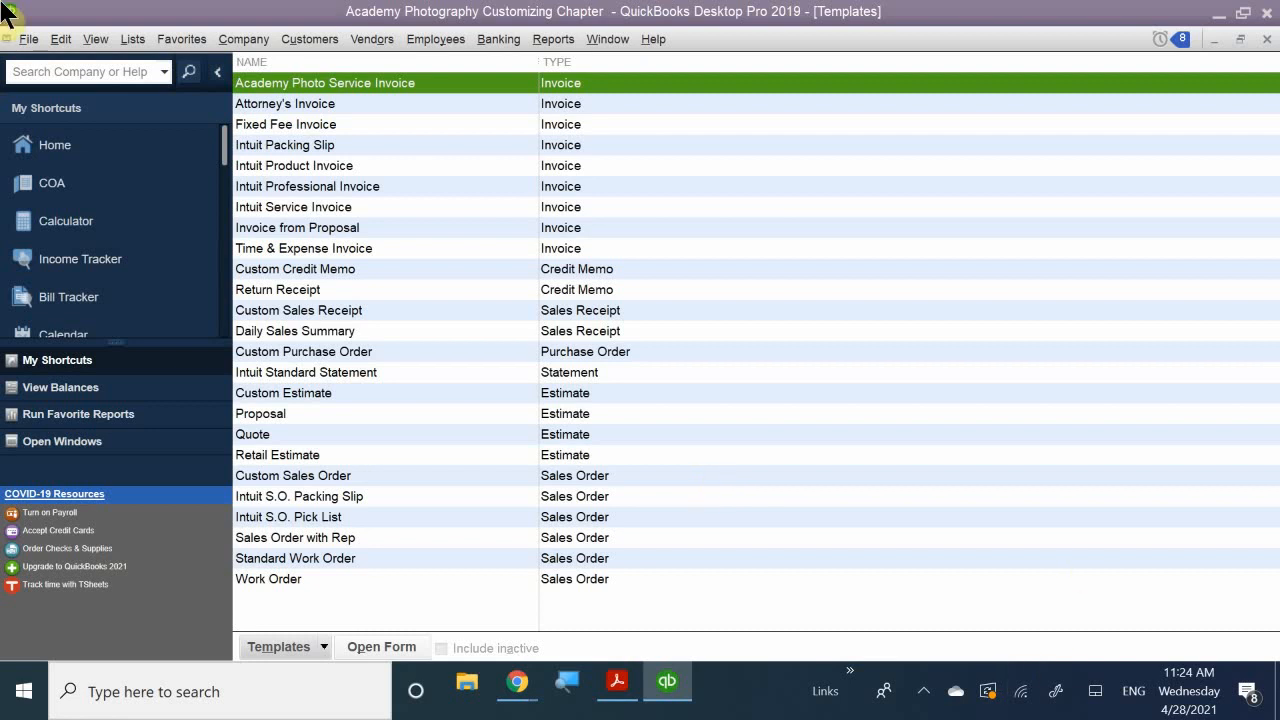
# - Compare the Intuit Product, Professional, Service and Invoice from Proposal templates
pyautogui.click(302, 169)
pyautogui.click(310, 188)
pyautogui.click(318, 228)
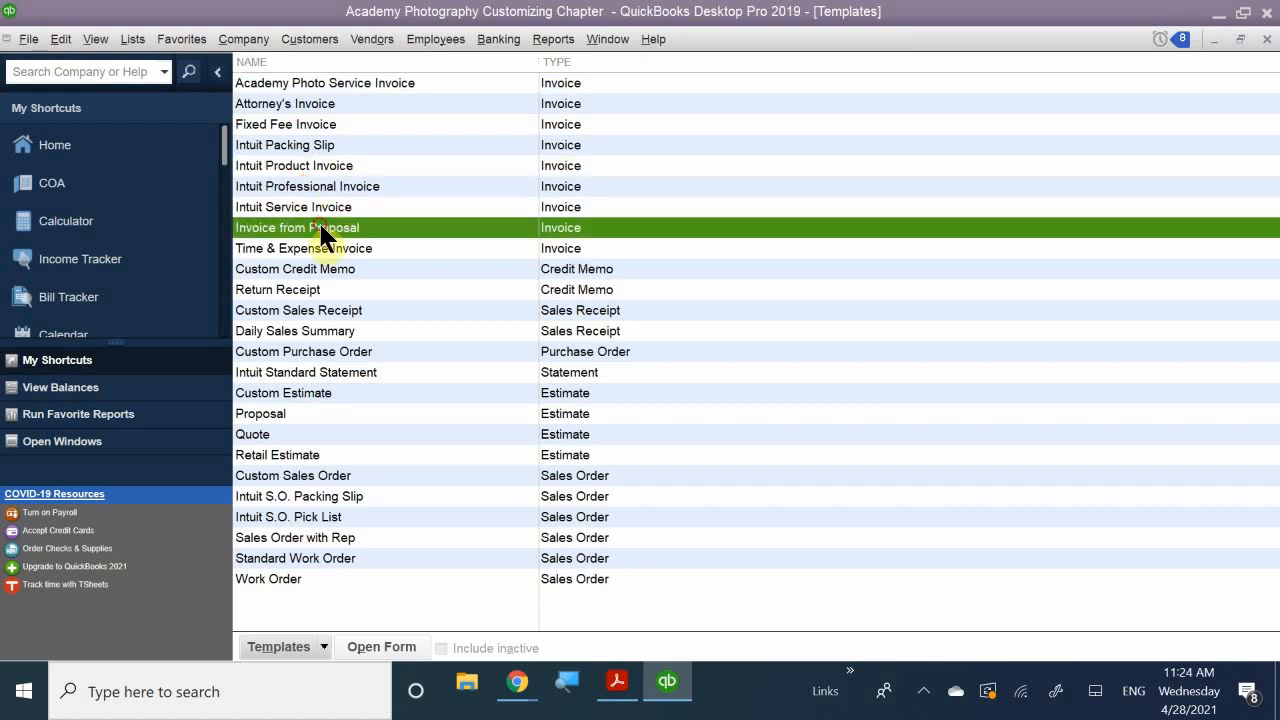
pyautogui.click(302, 188)
pyautogui.click(306, 209)
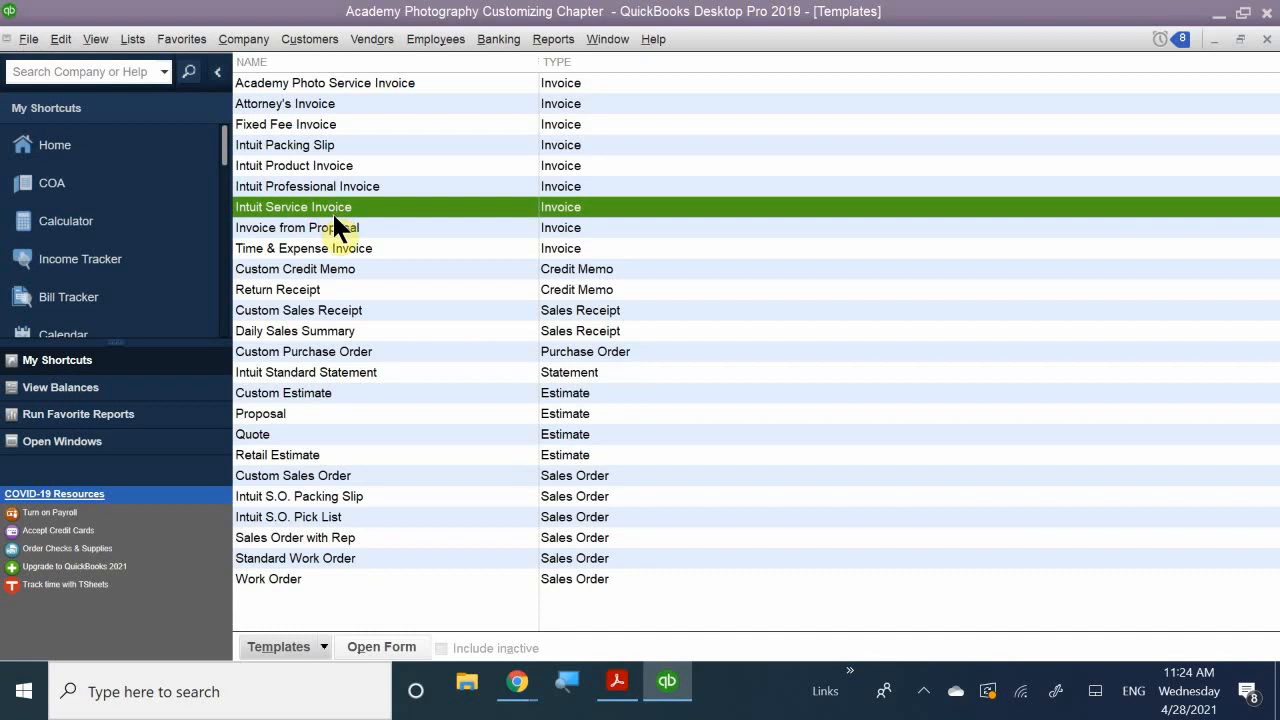
pyautogui.click(334, 225)
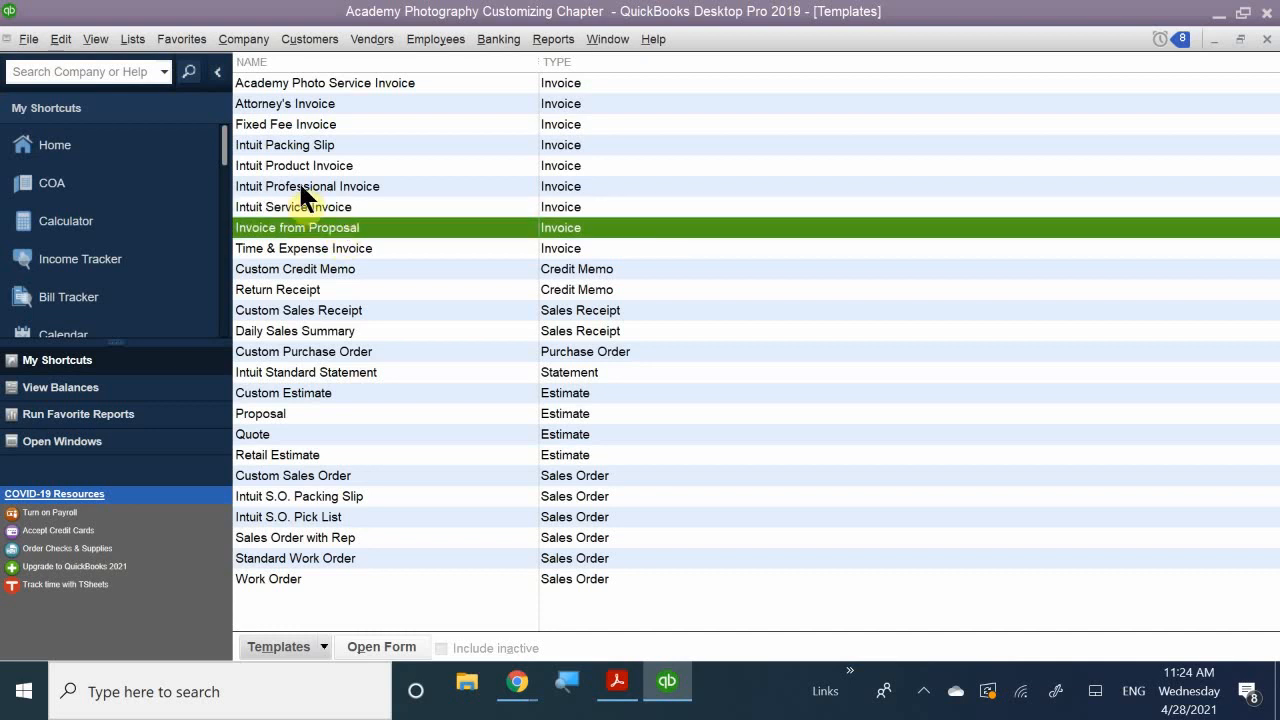
pyautogui.click(302, 189)
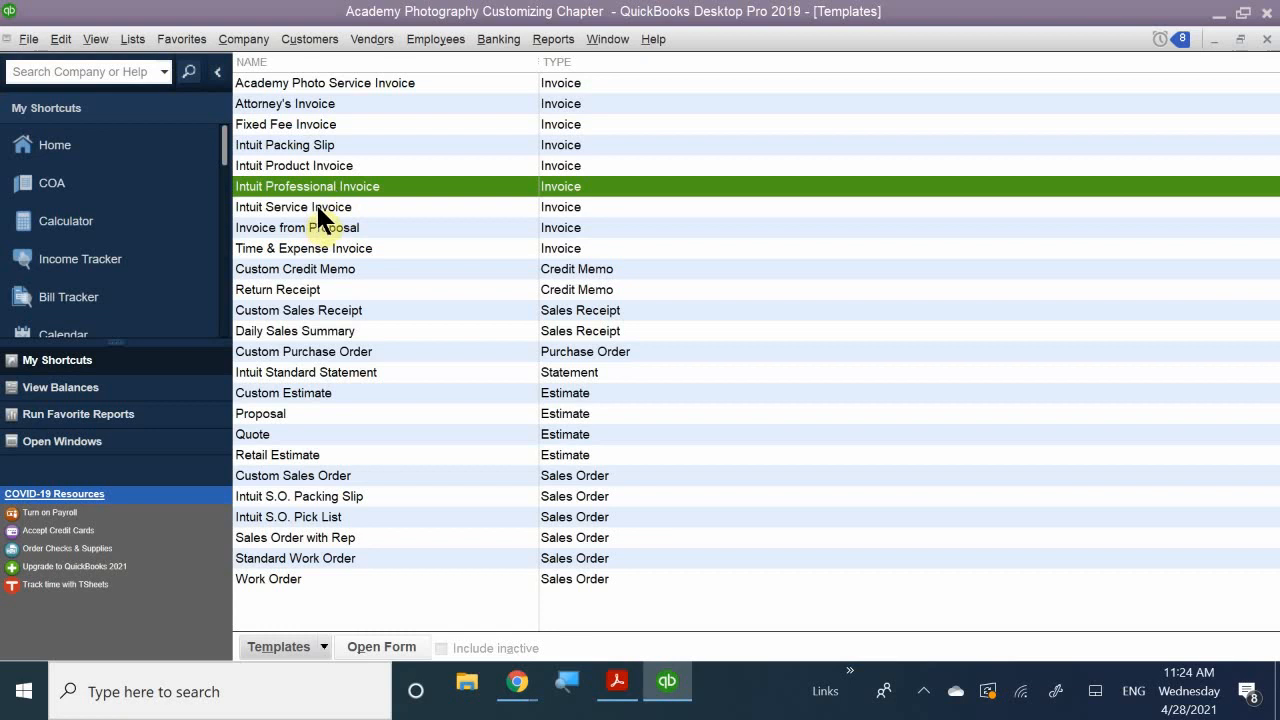
# - Open Intuit Service Invoice in Basic Customization, then close it without changes
pyautogui.doubleClick(316, 204)
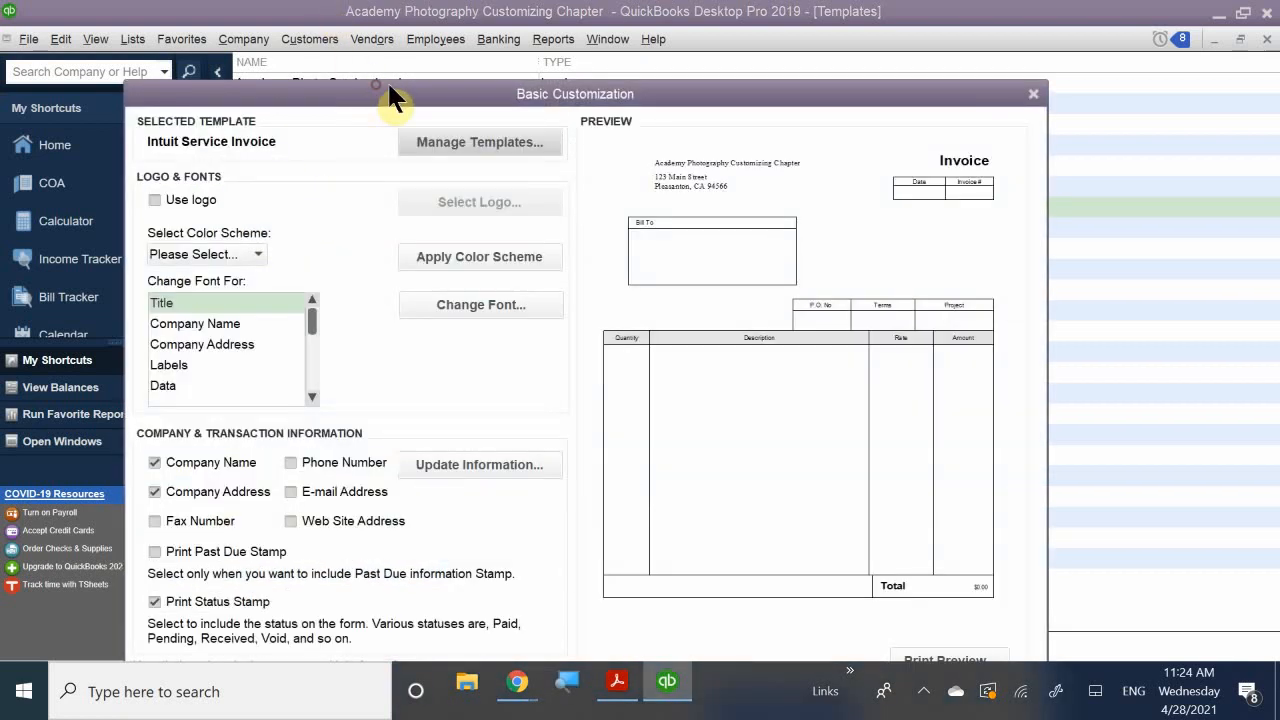
pyautogui.moveTo(490, 100); pyautogui.dragTo(605, 86)
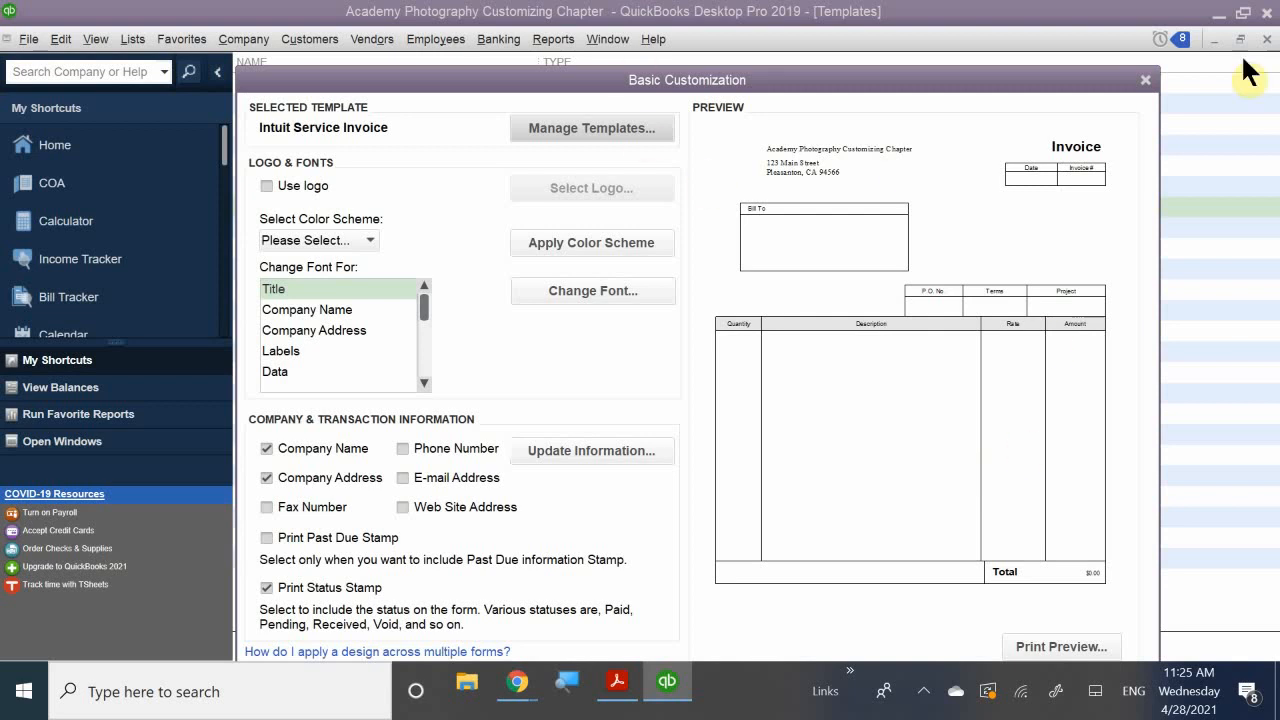
pyautogui.click(1145, 82)
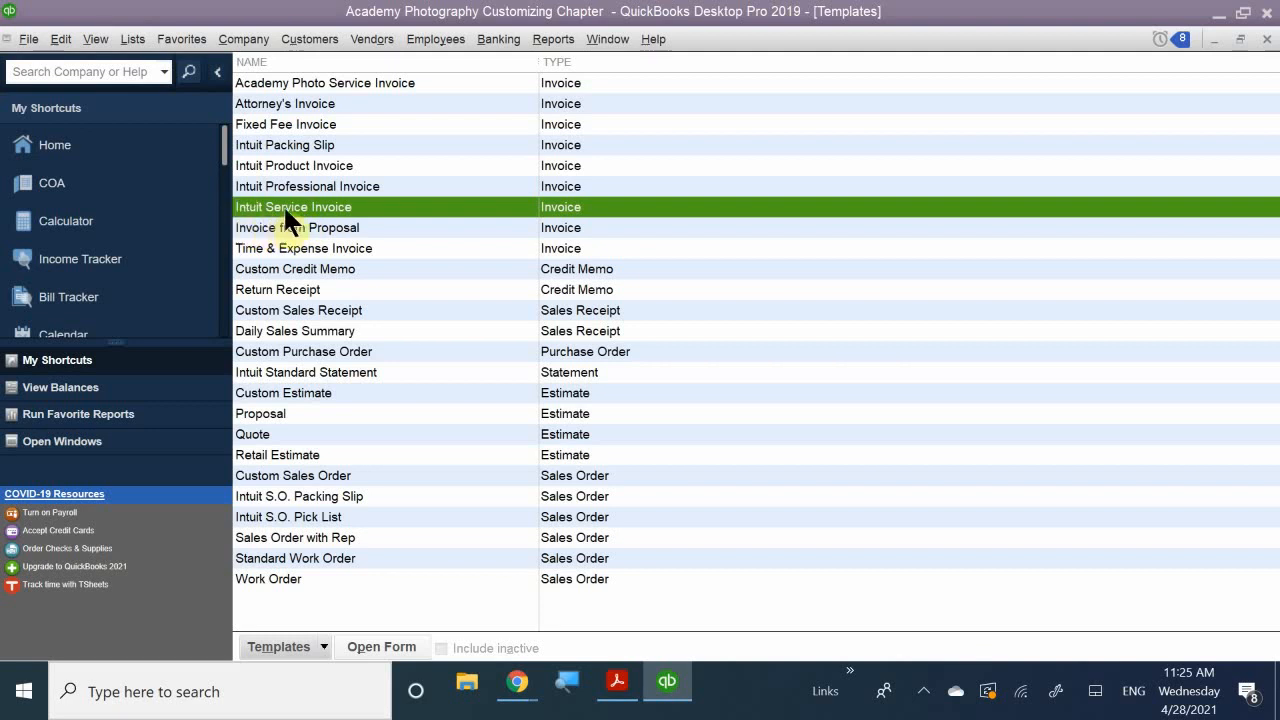
# - Duplicate Intuit Service Invoice as an Invoice-type template, creating Copy of: Intuit Service Invoice
pyautogui.click(326, 647)
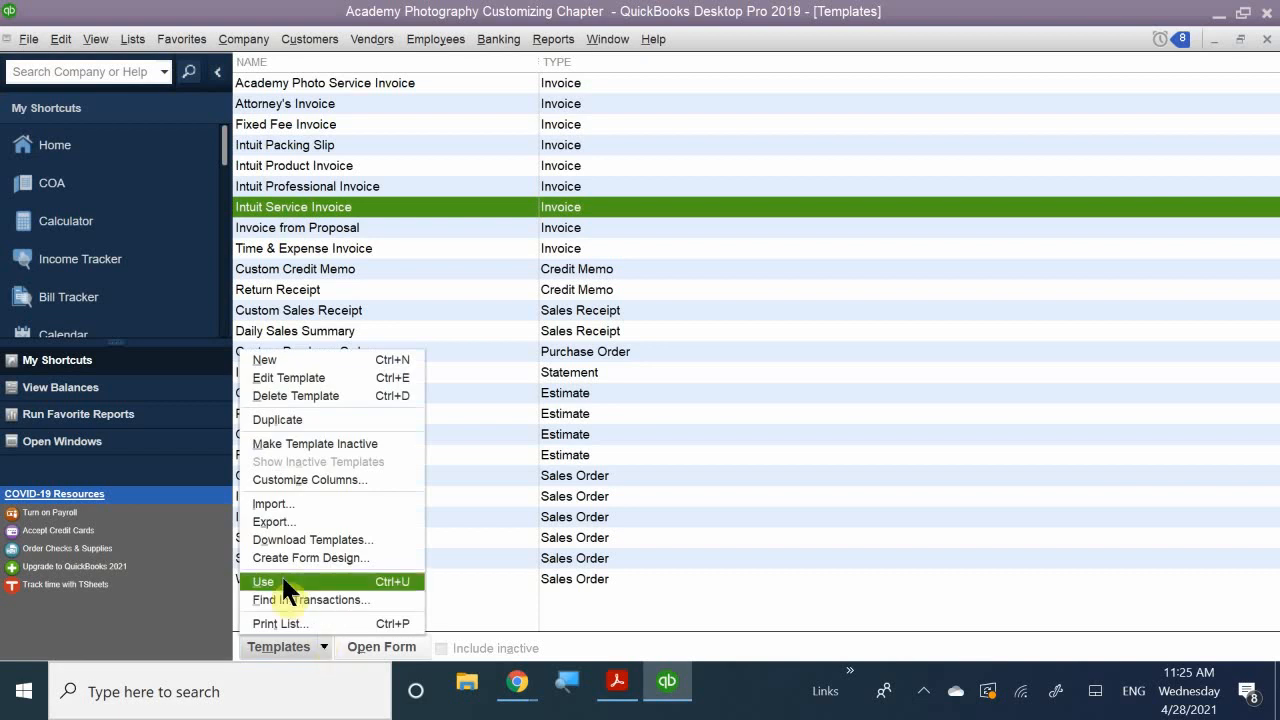
pyautogui.click(278, 421)
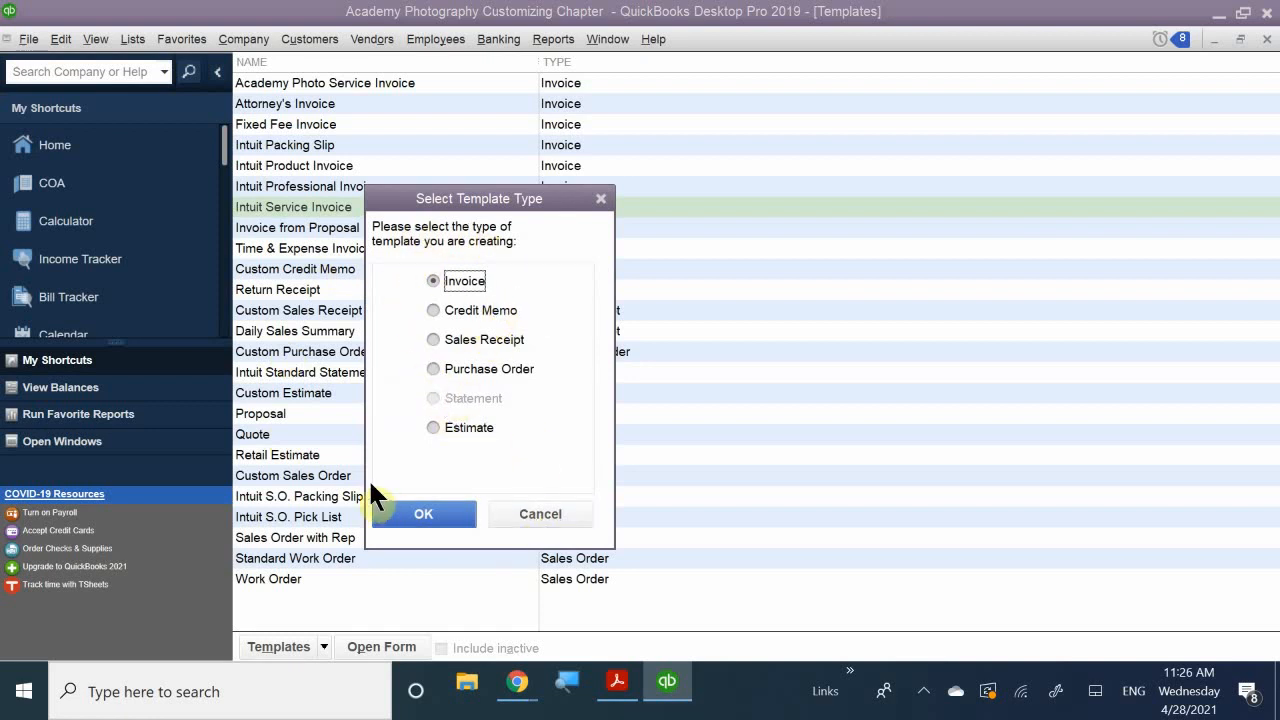
pyautogui.click(421, 512)
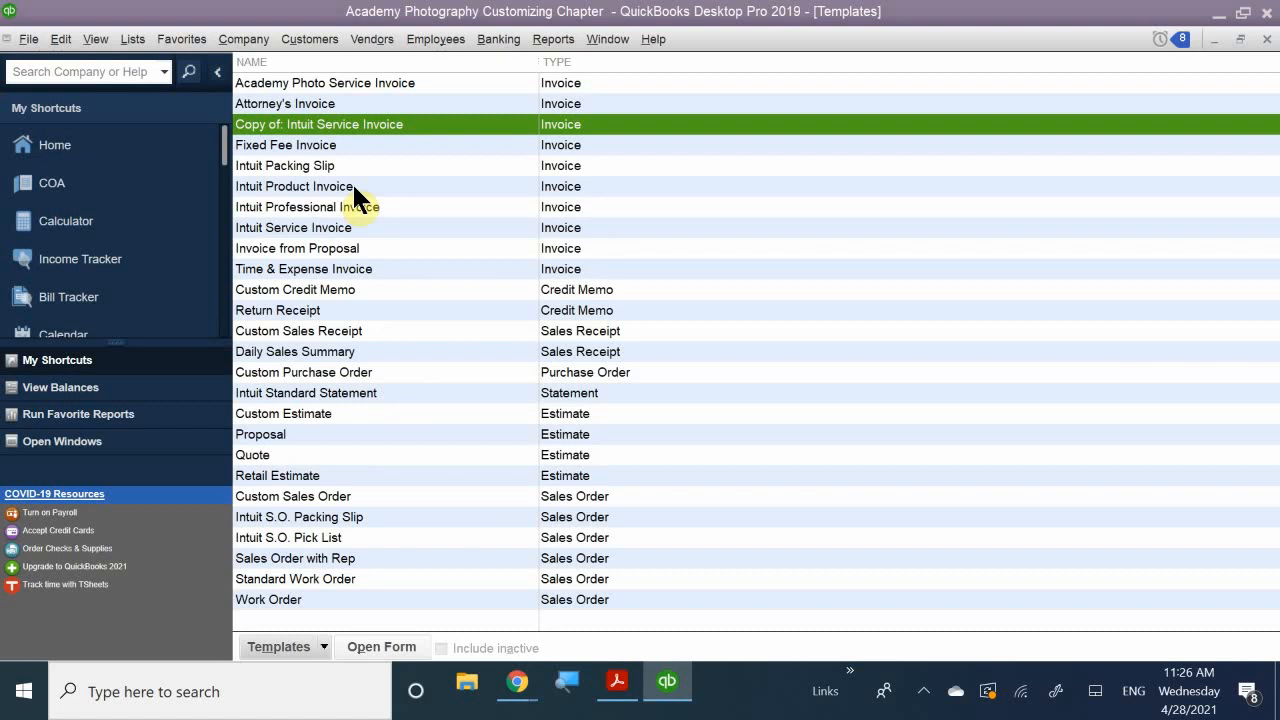
# - Open Basic Customization for Copy of: Intuit Service Invoice and bring up Manage Templates
pyautogui.doubleClick(280, 119)
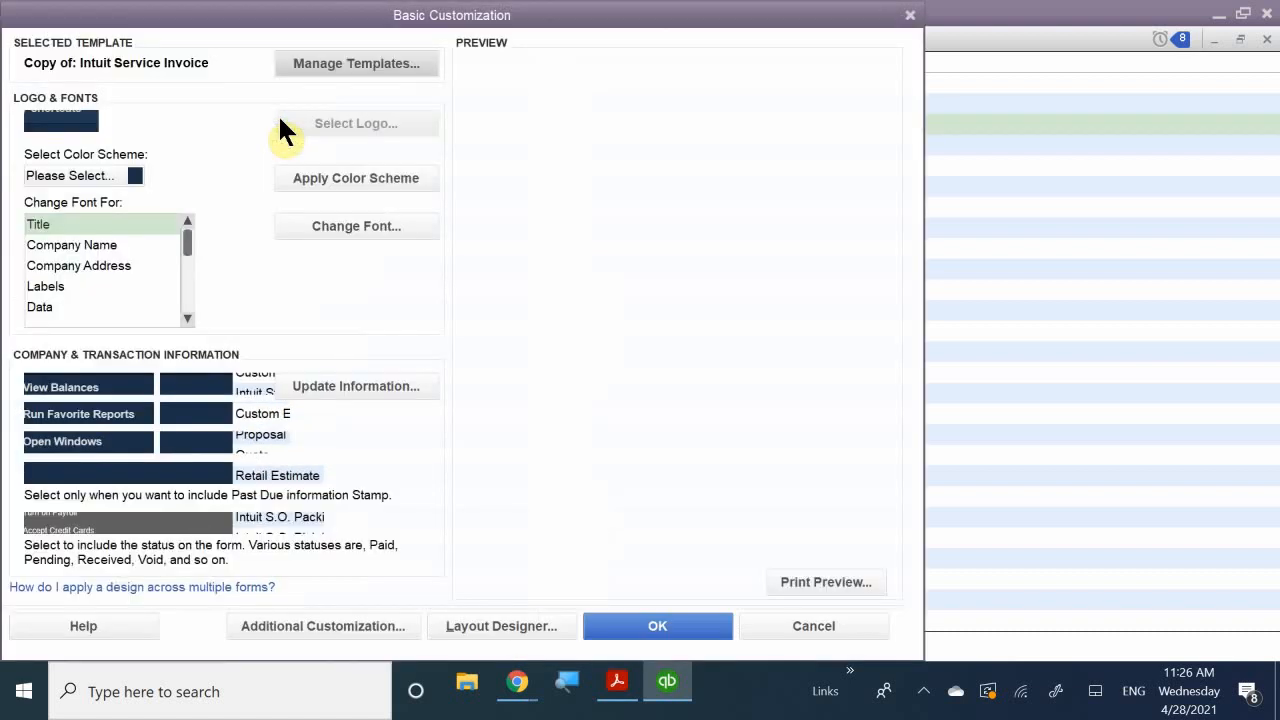
pyautogui.moveTo(337, 6); pyautogui.dragTo(566, 19)
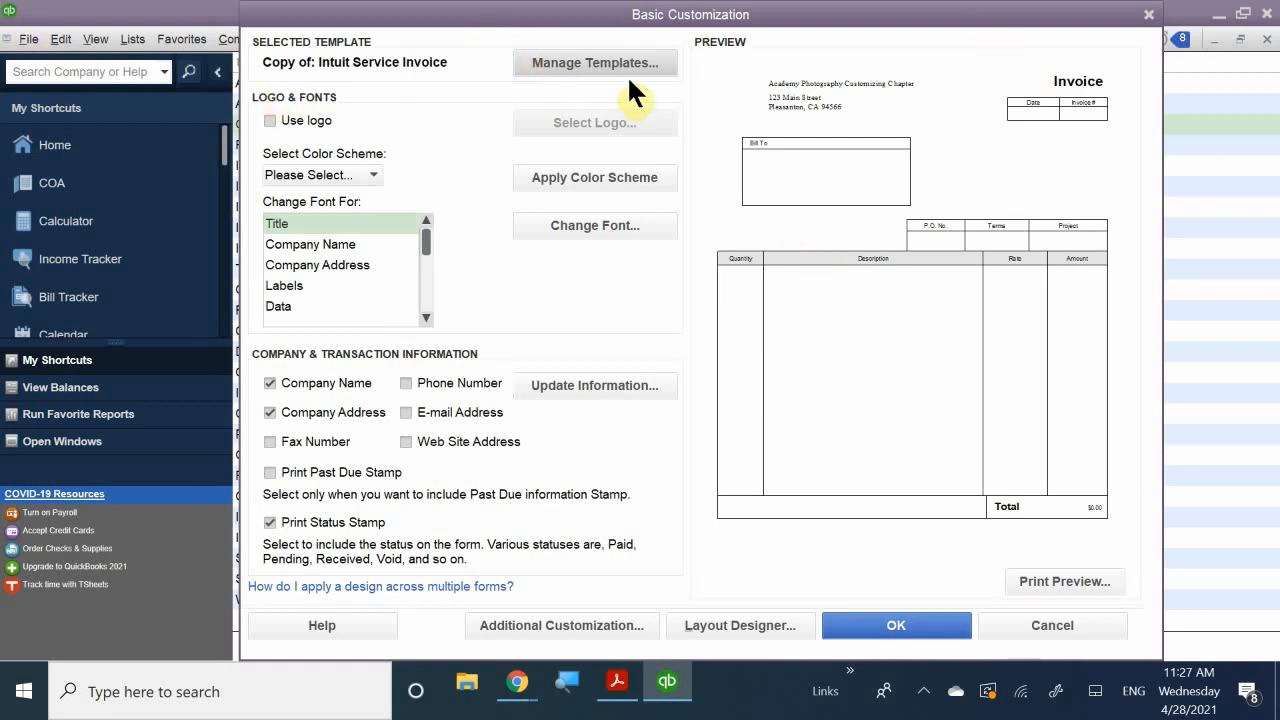
pyautogui.click(580, 60)
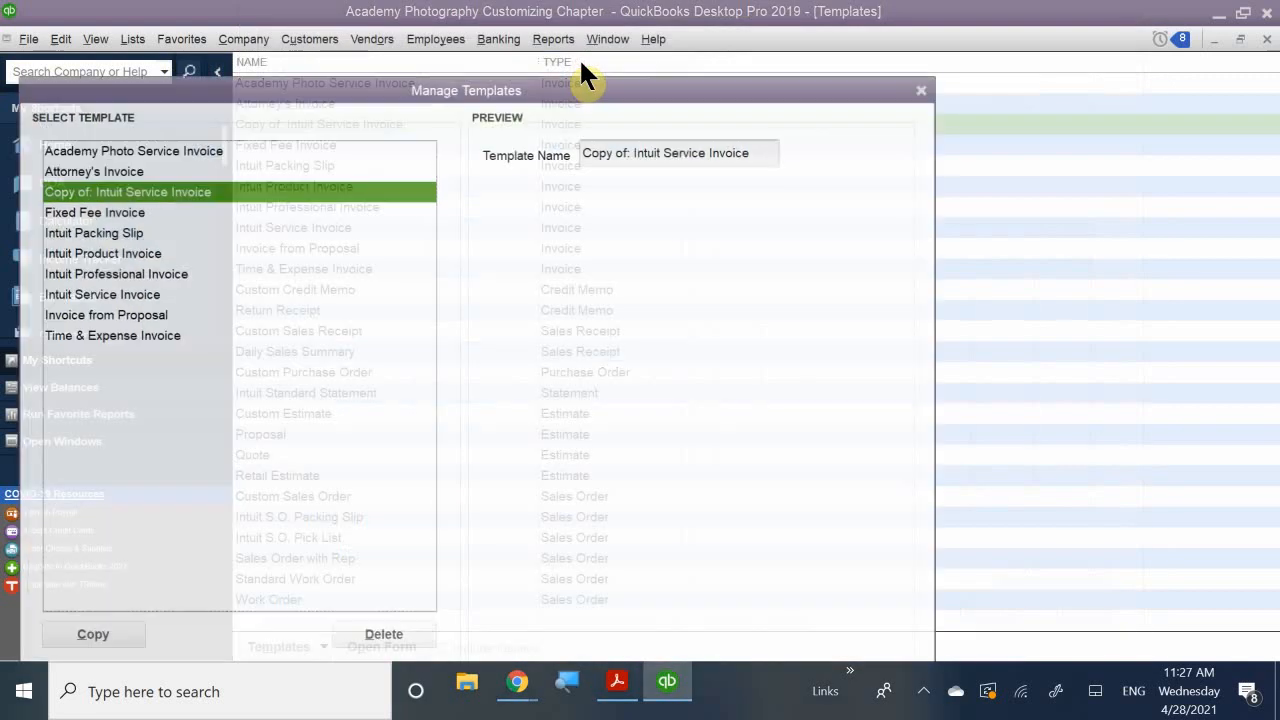
# - Rename the template to 'Academy Photo Service Invoice' and dismiss the duplicate-name warning
pyautogui.moveTo(617, 88); pyautogui.dragTo(875, 61)
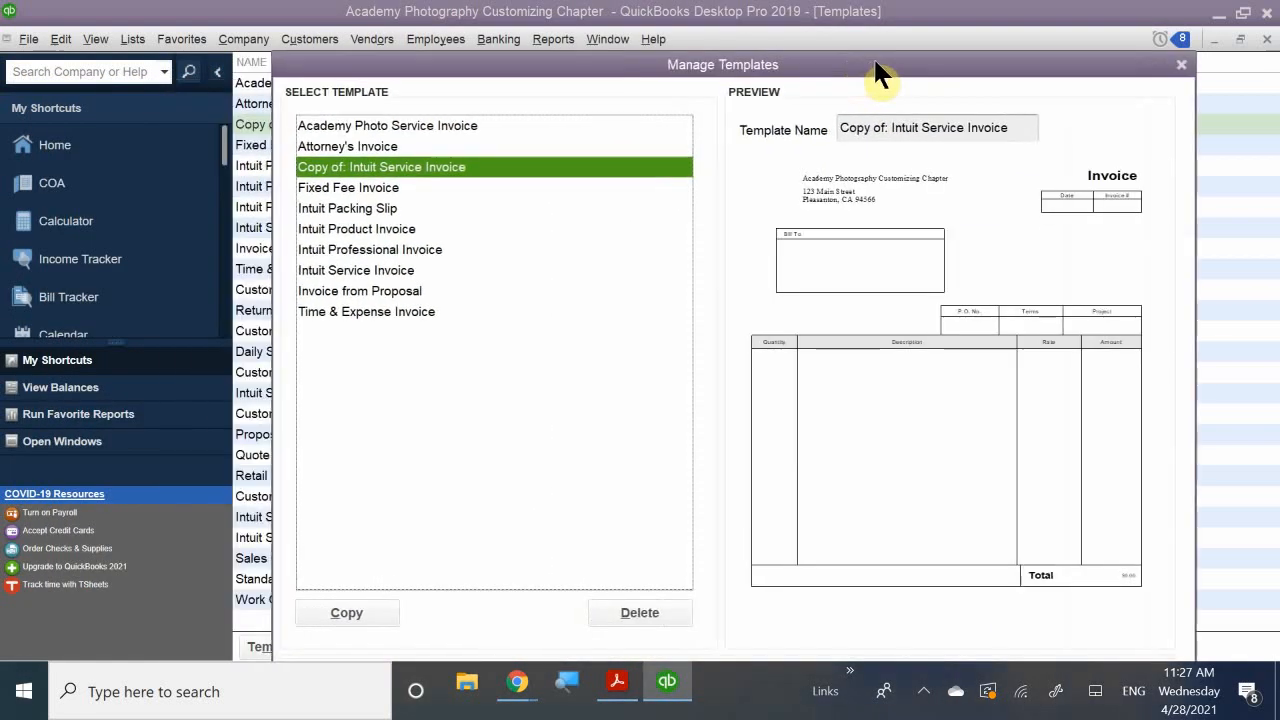
pyautogui.click(966, 126)
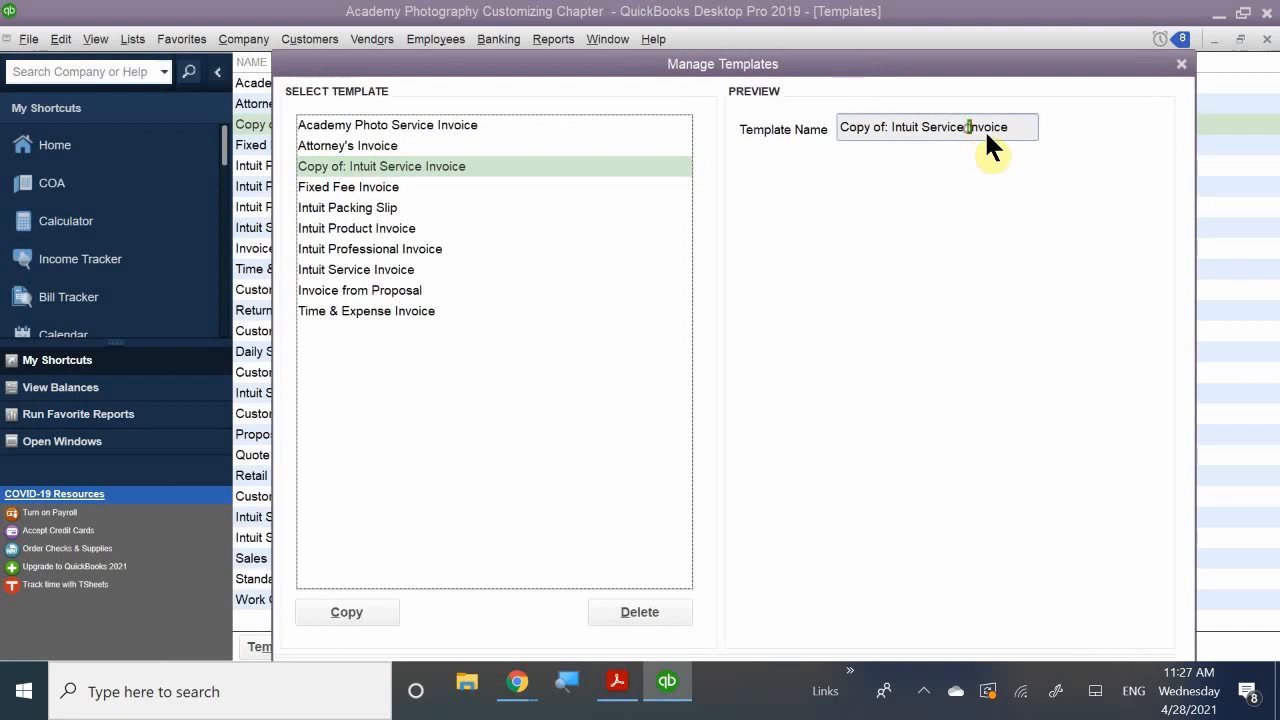
pyautogui.moveTo(1010, 126); pyautogui.dragTo(843, 126)
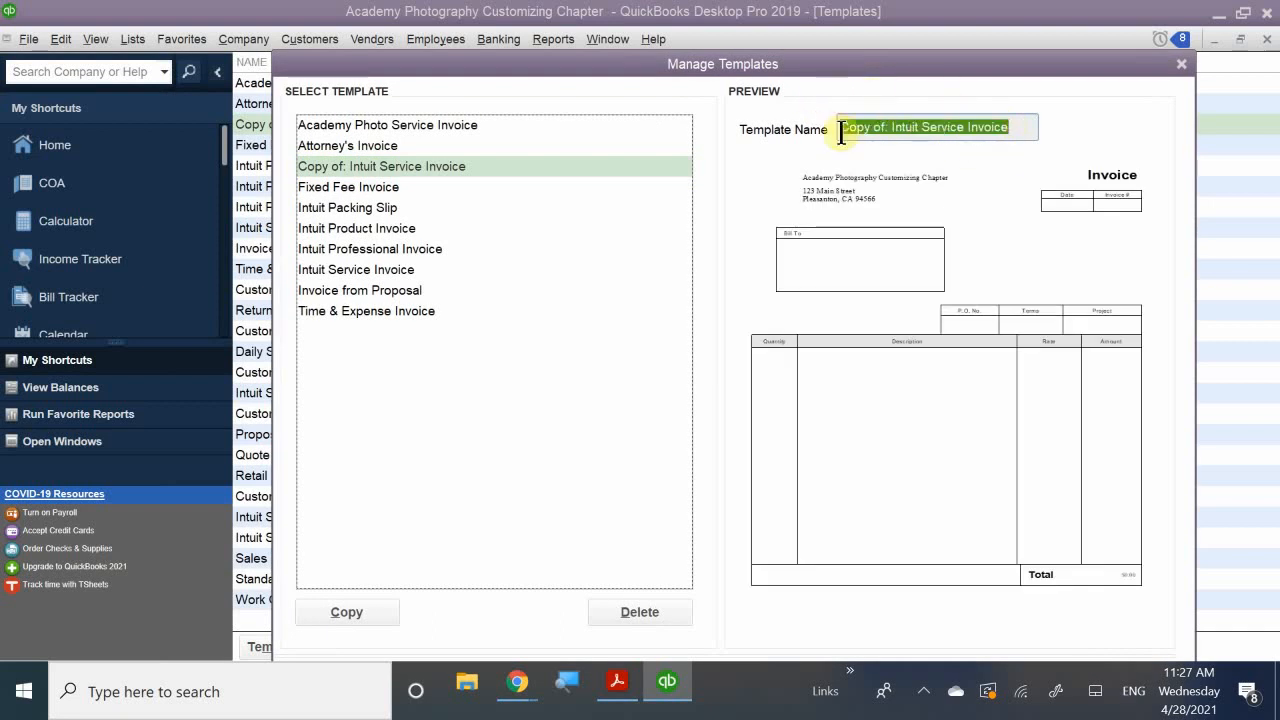
pyautogui.press('Delete')
pyautogui.write('Aca')
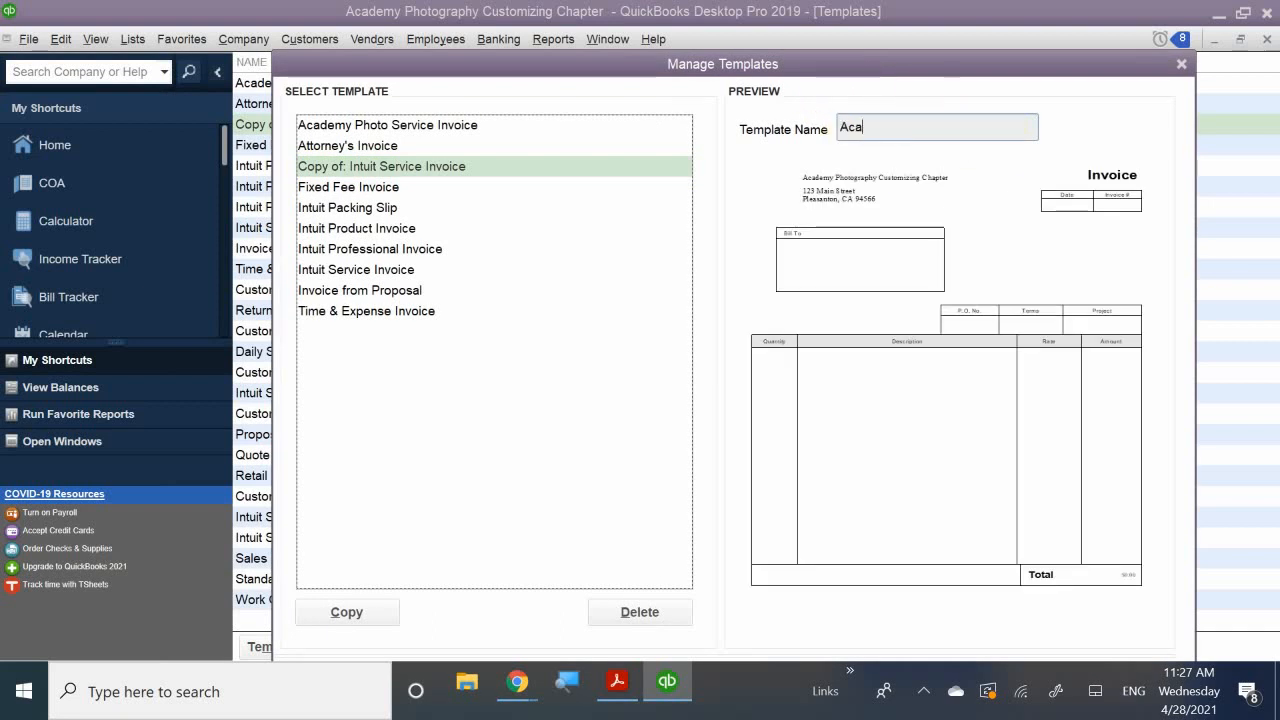
pyautogui.write('dem')
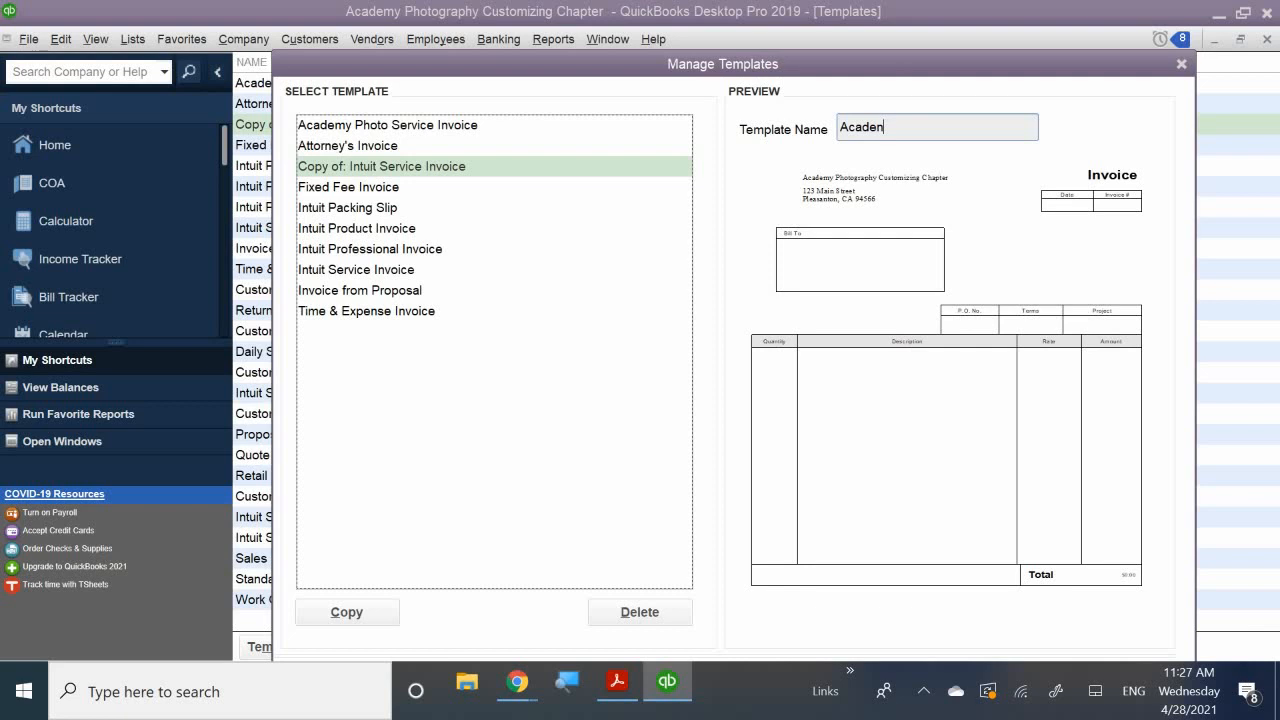
pyautogui.write('y')
pyautogui.press('BackSpace')
pyautogui.press('BackSpace')
pyautogui.write('O')
pyautogui.write('ho')
pyautogui.write('to Servi')
pyautogui.write('voui')
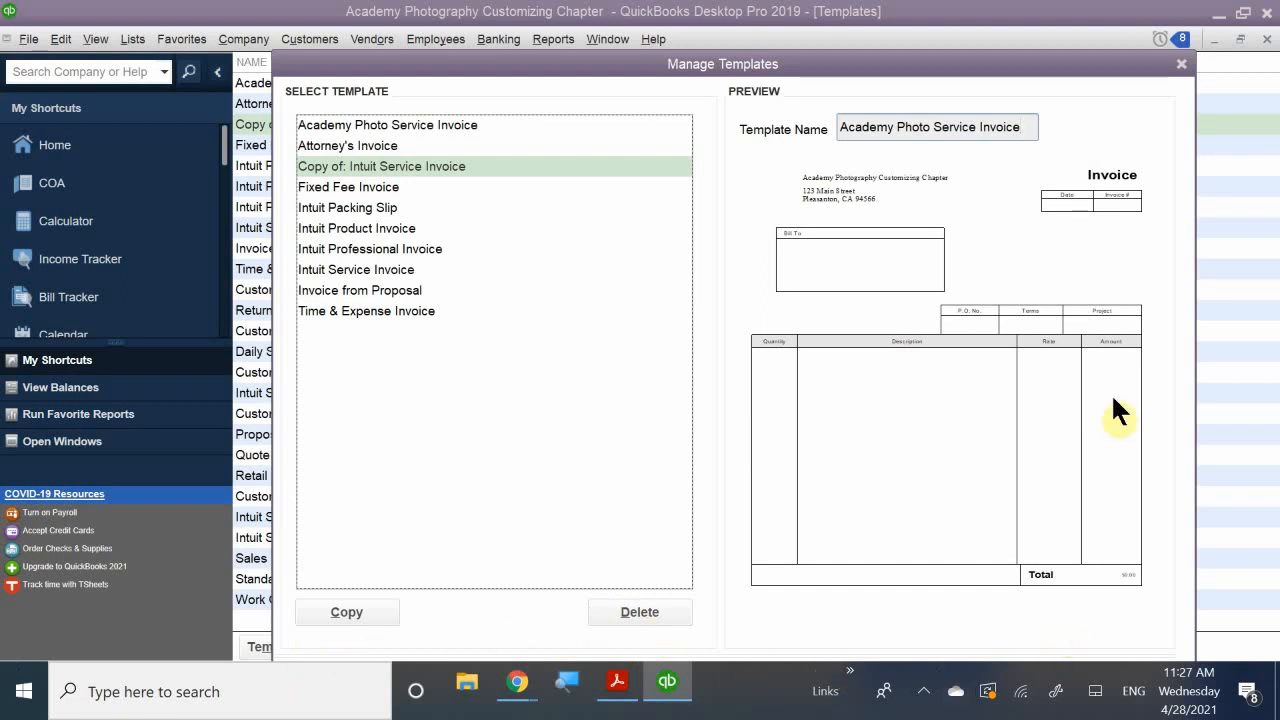
pyautogui.moveTo(847, 62); pyautogui.dragTo(831, 14)
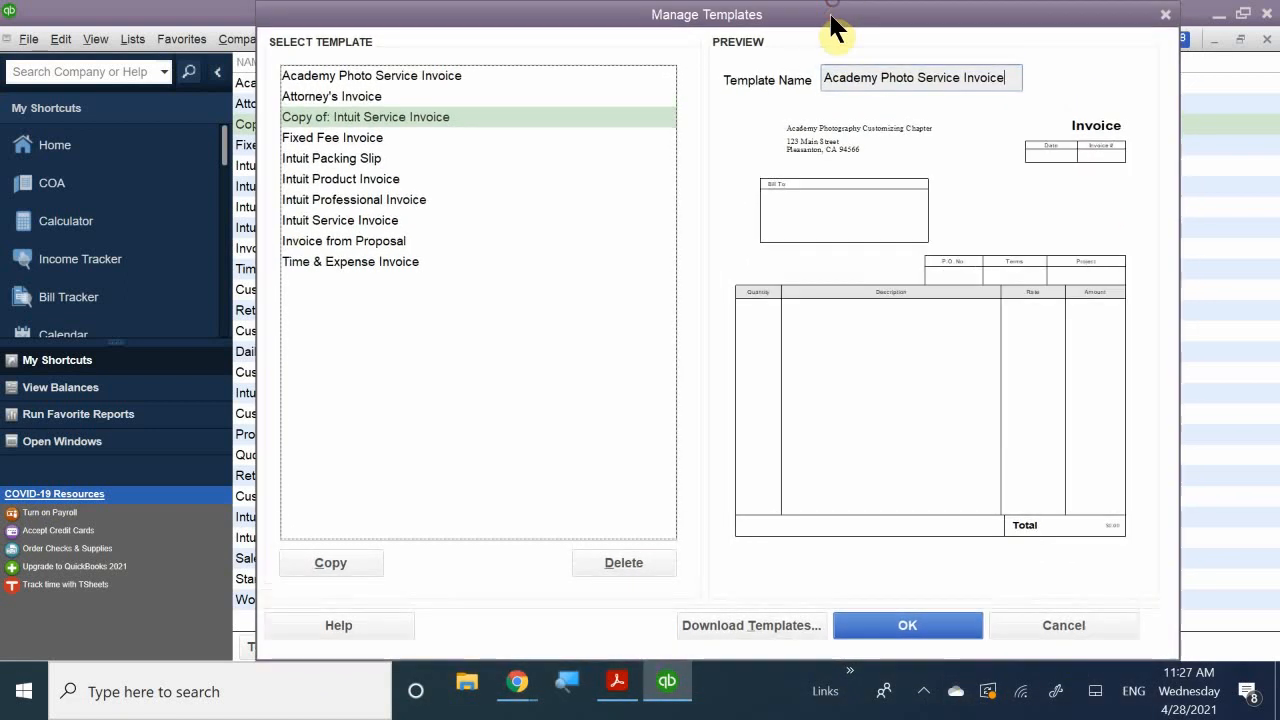
pyautogui.click(912, 621)
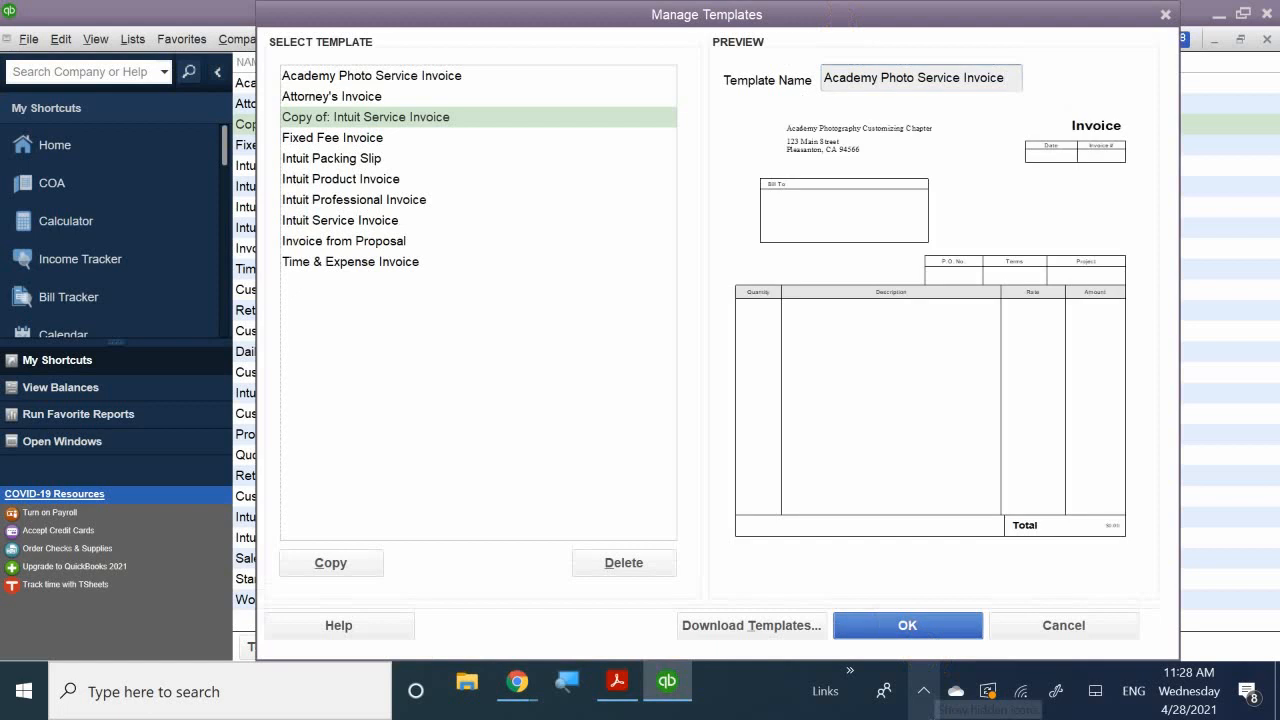
pyautogui.click(638, 228)
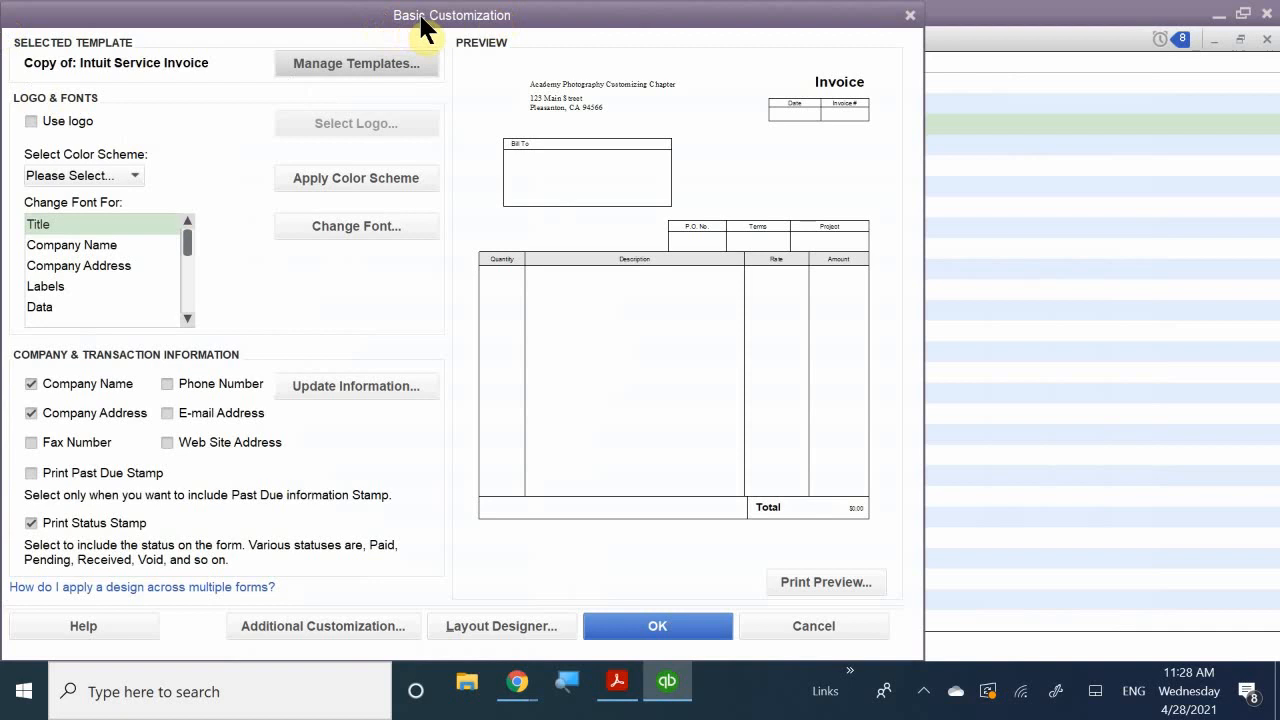
pyautogui.moveTo(401, 14); pyautogui.dragTo(638, 12)
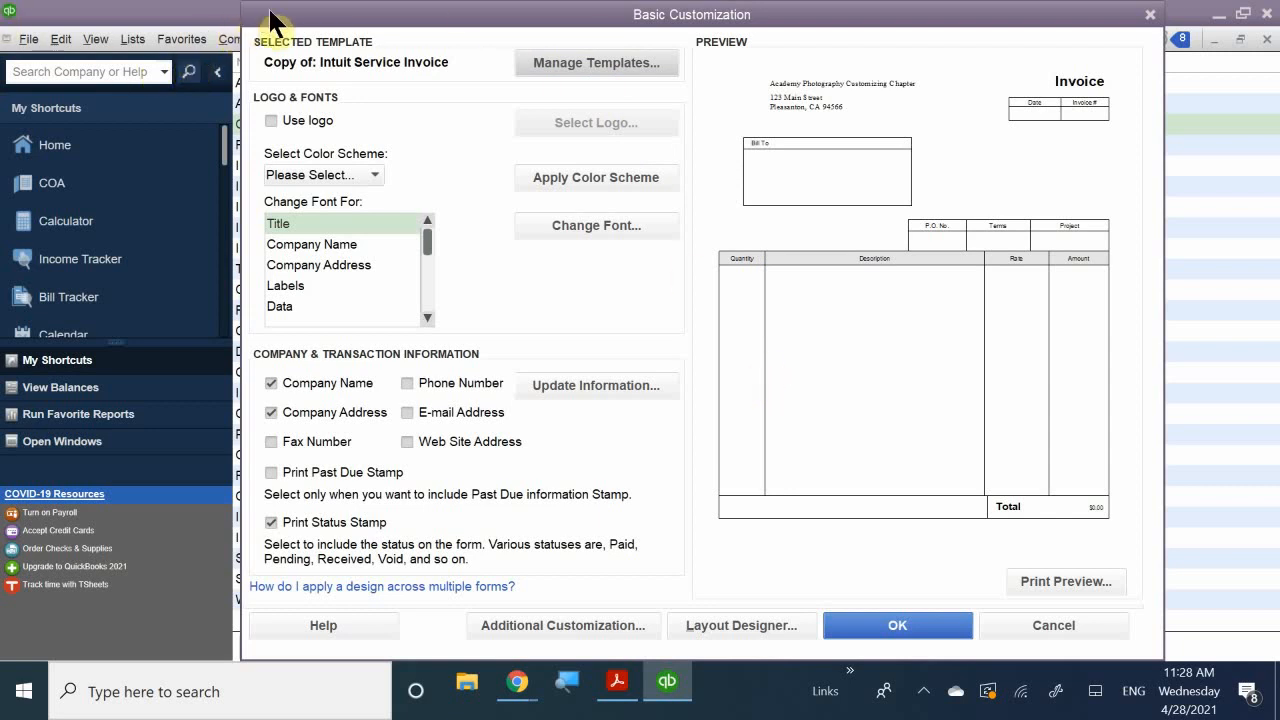
pyautogui.moveTo(270, 12); pyautogui.dragTo(360, 166)
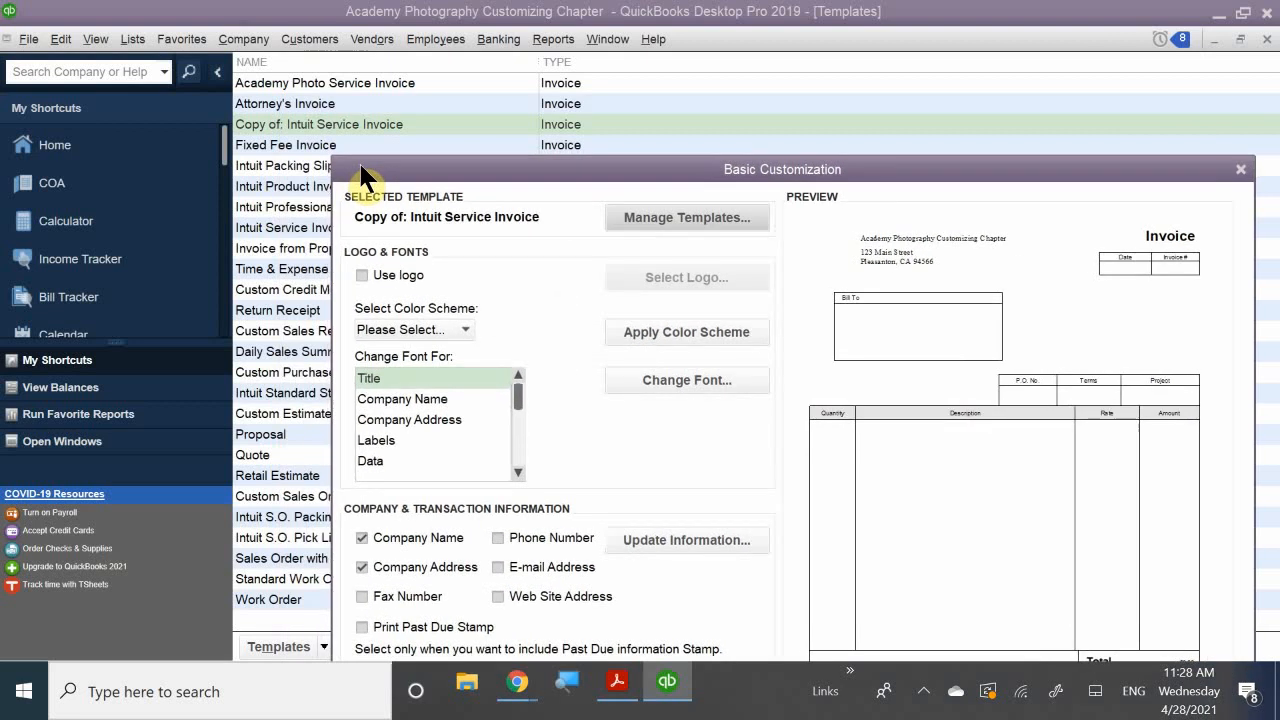
pyautogui.moveTo(360, 166); pyautogui.dragTo(298, 17)
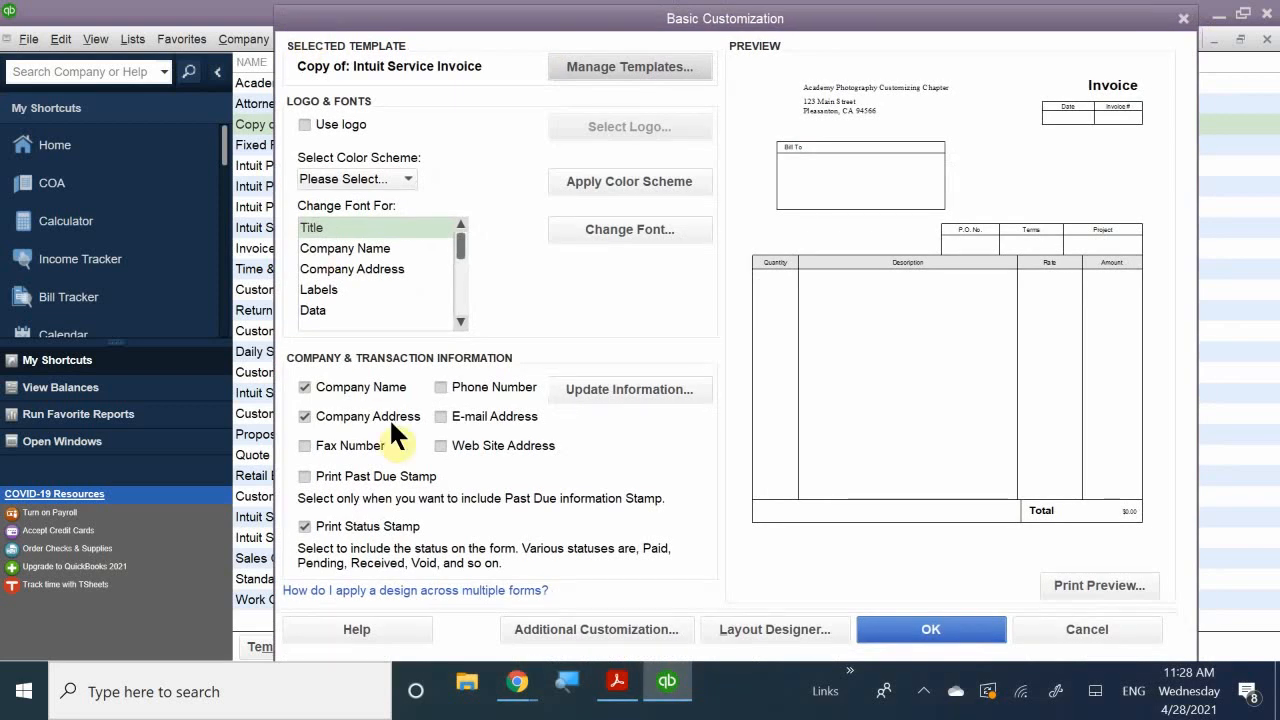
# - Enable the logo and insert logo.gif from QuickBooks_2018_Classroom_Files, accepting the copy prompt
pyautogui.click(324, 124)
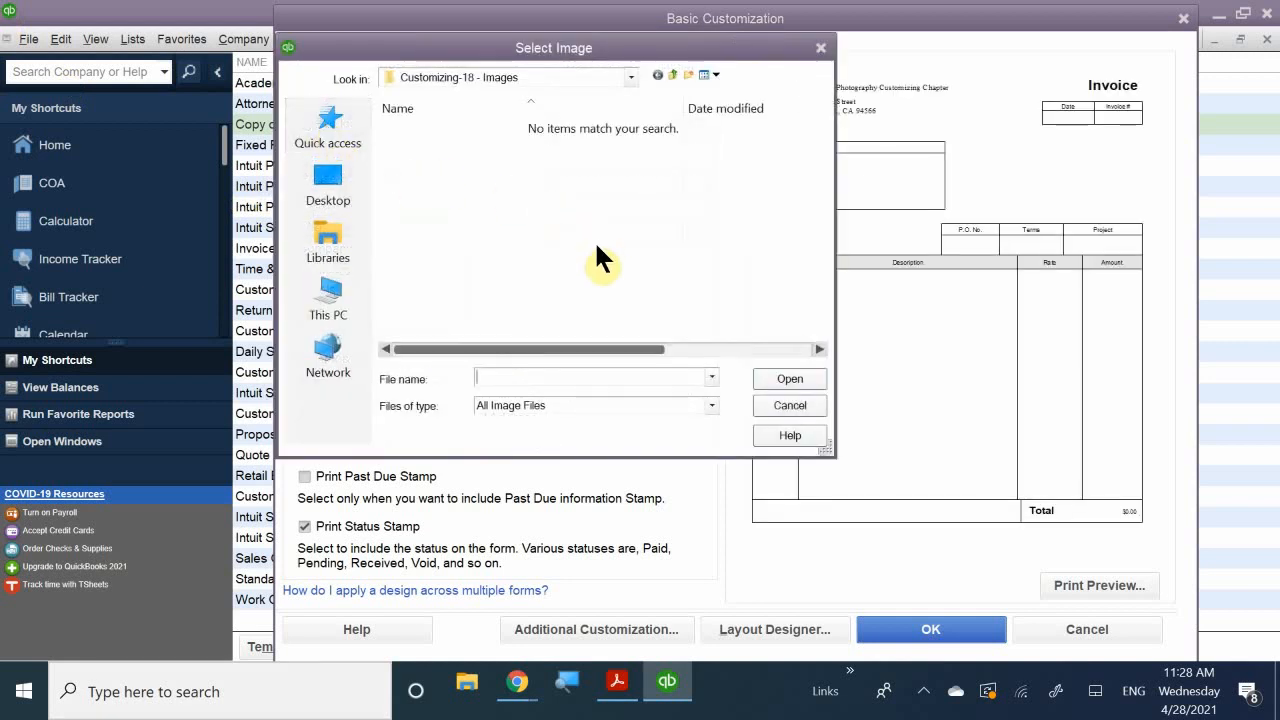
pyautogui.click(548, 76)
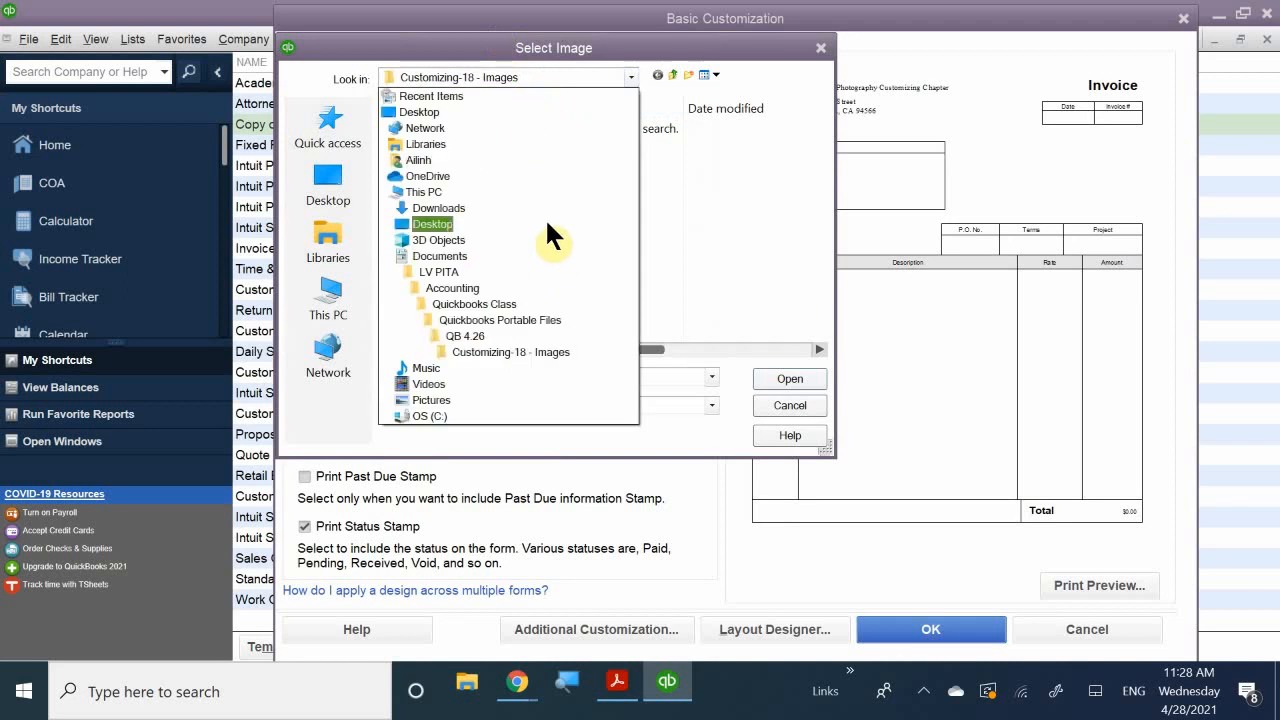
pyautogui.click(556, 256)
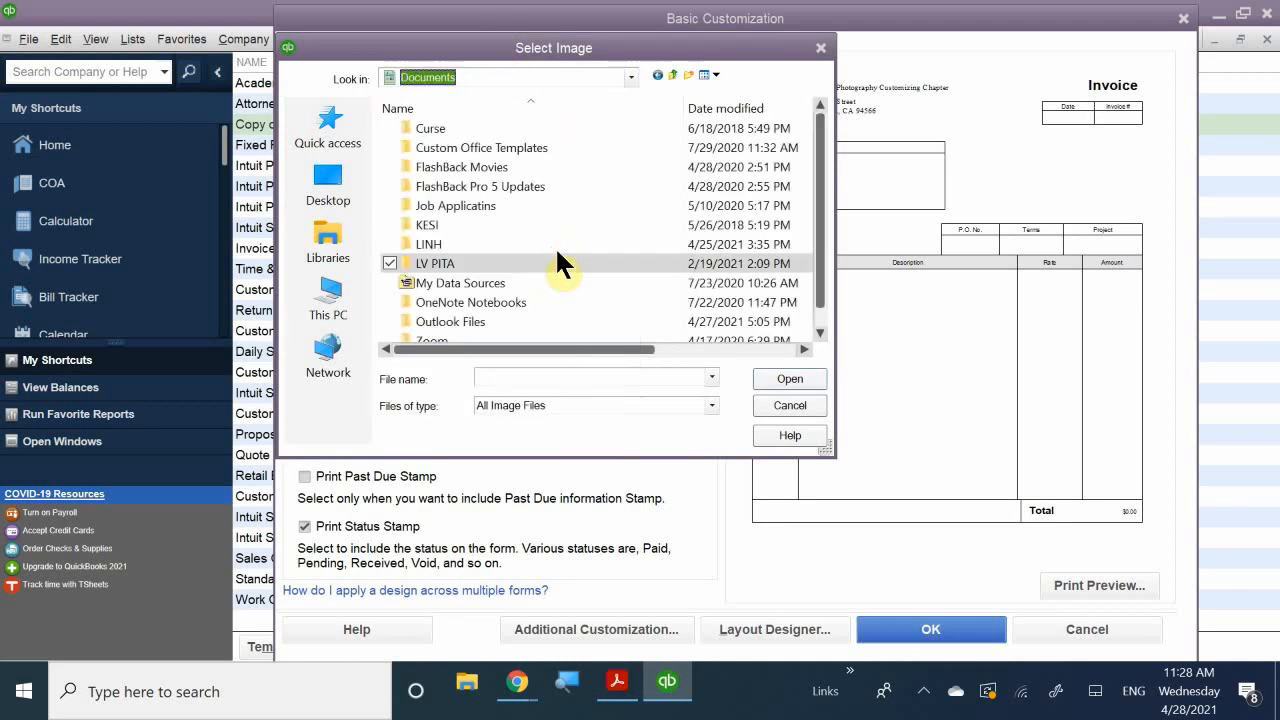
pyautogui.doubleClick(449, 263)
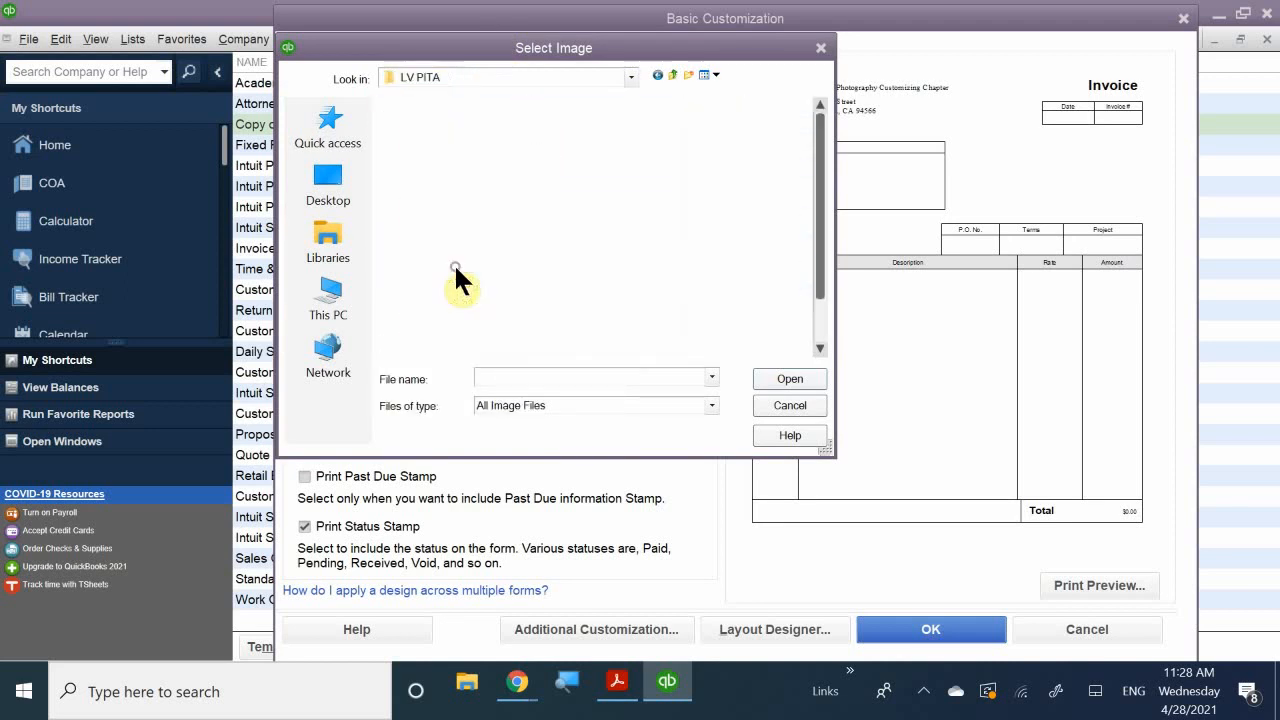
pyautogui.doubleClick(451, 188)
pyautogui.doubleClick(495, 183)
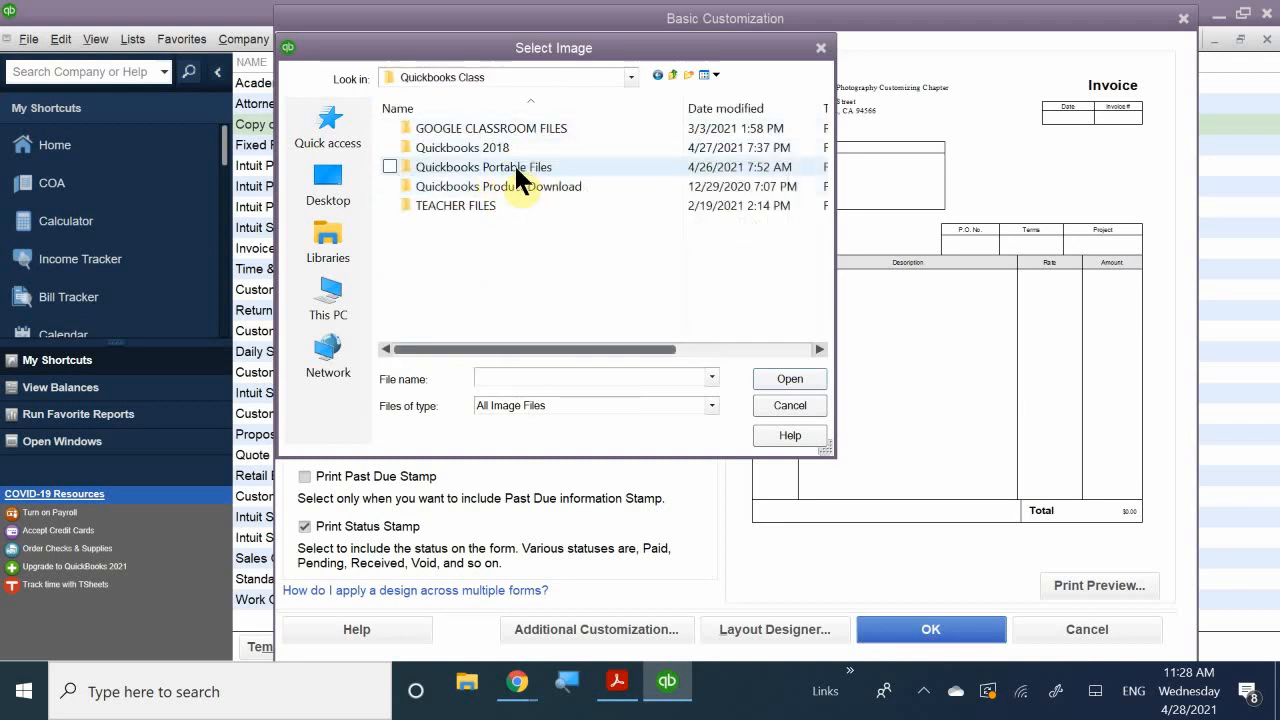
pyautogui.doubleClick(517, 165)
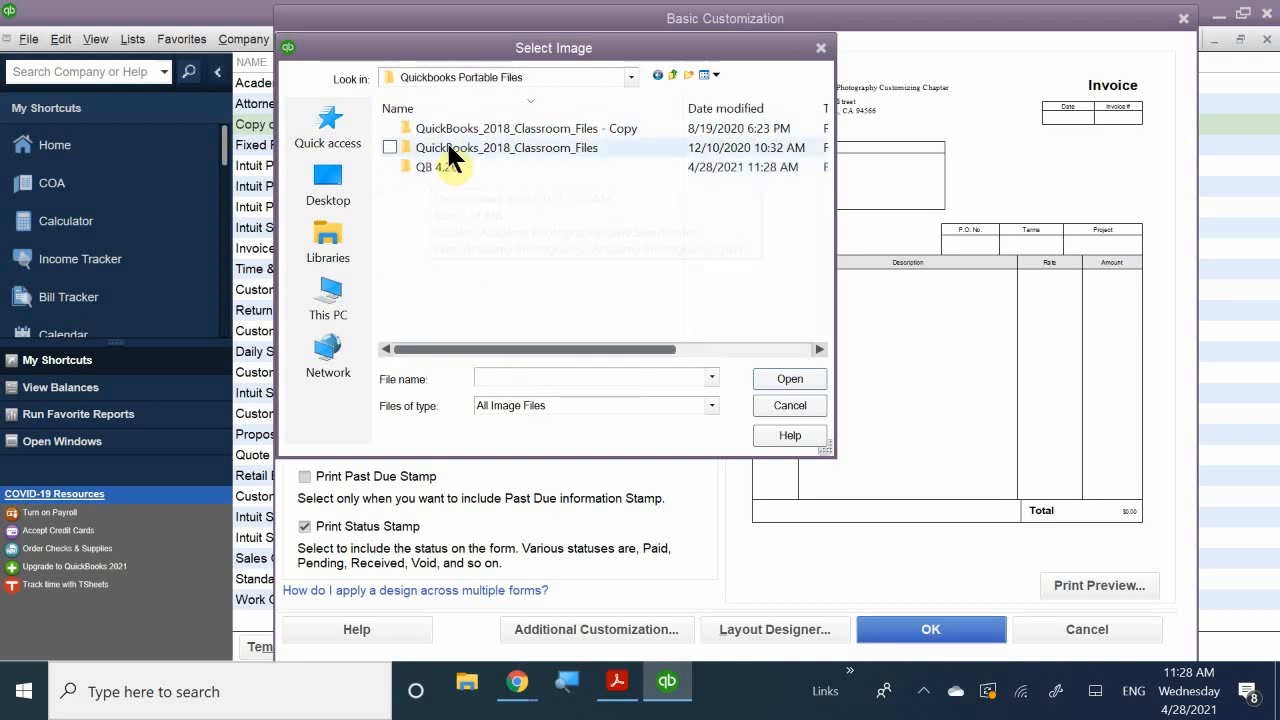
pyautogui.doubleClick(448, 148)
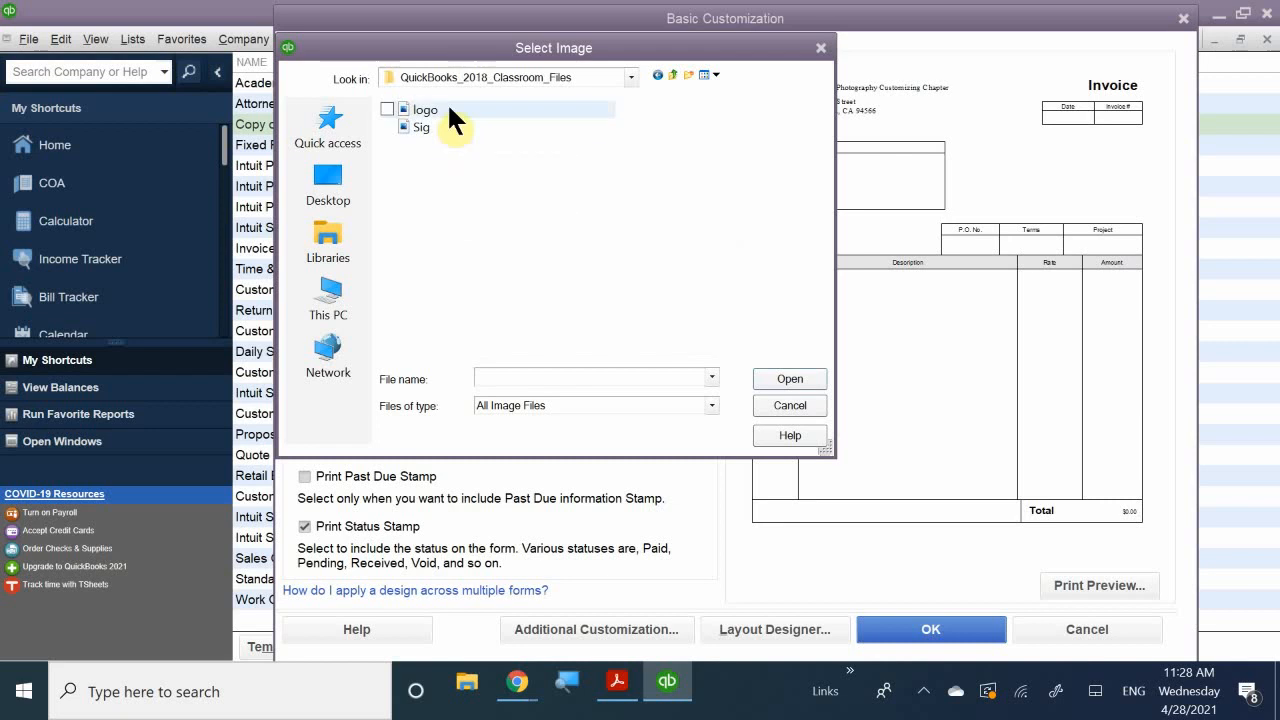
pyautogui.doubleClick(425, 110)
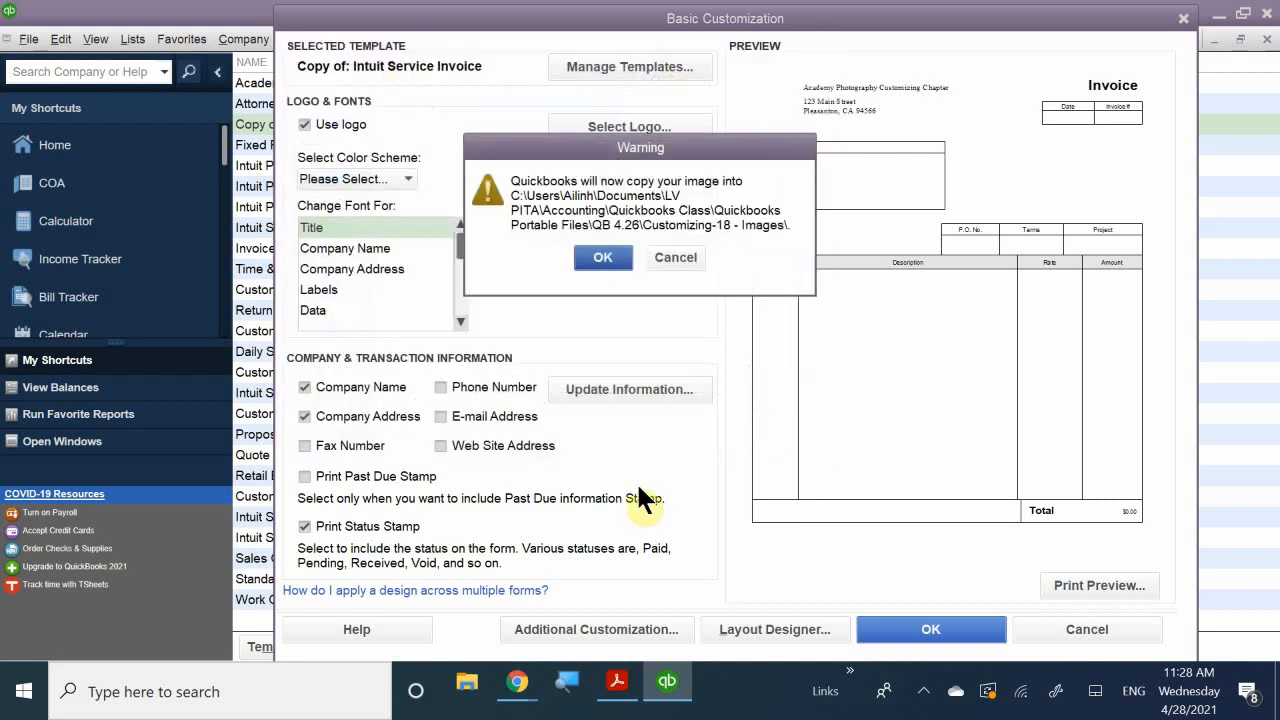
pyautogui.click(594, 257)
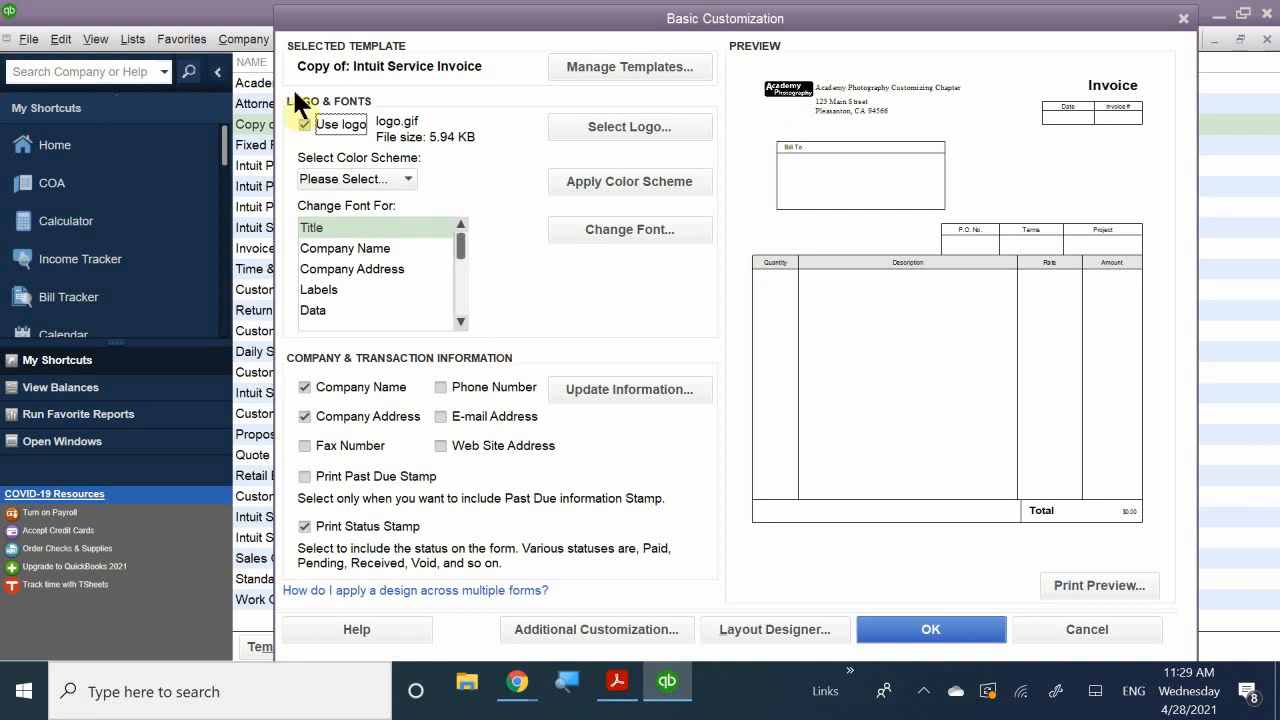
# - Select Company Name under Change Font For and open its font settings
pyautogui.click(336, 237)
pyautogui.click(326, 221)
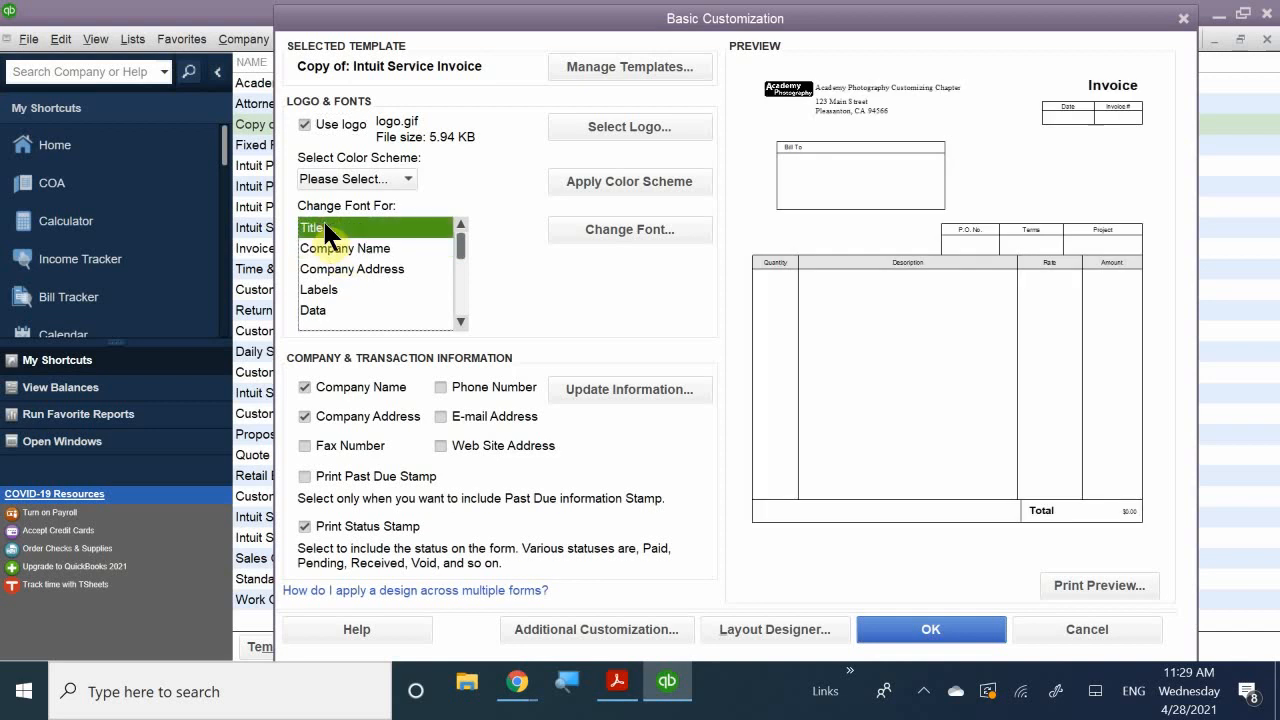
pyautogui.click(356, 250)
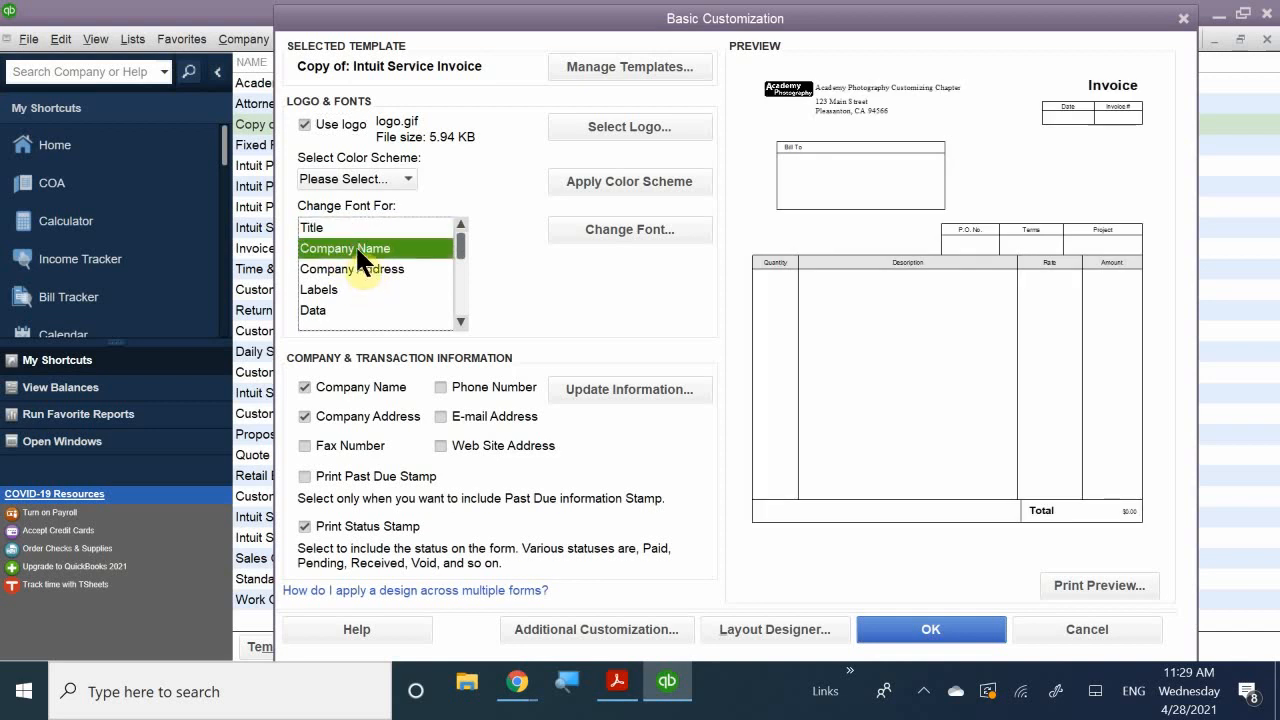
pyautogui.click(615, 240)
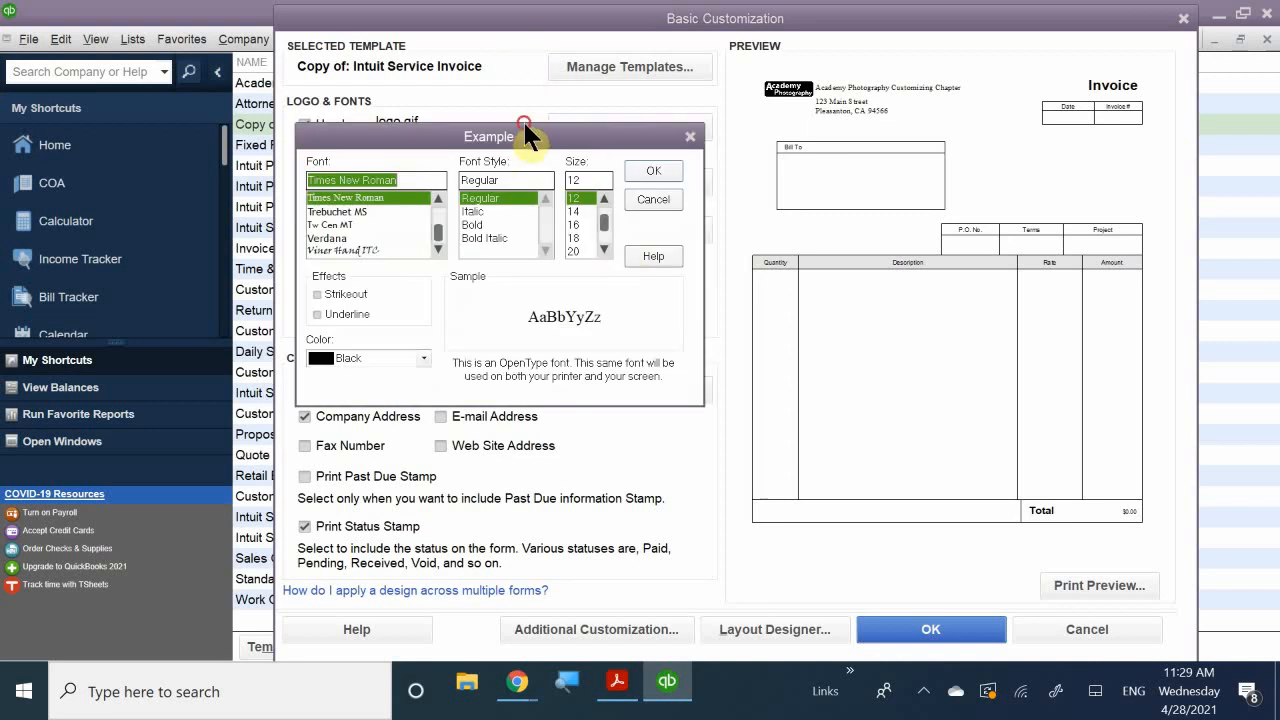
# - Choose the Elephant font for the company name
pyautogui.moveTo(527, 137); pyautogui.dragTo(540, 57)
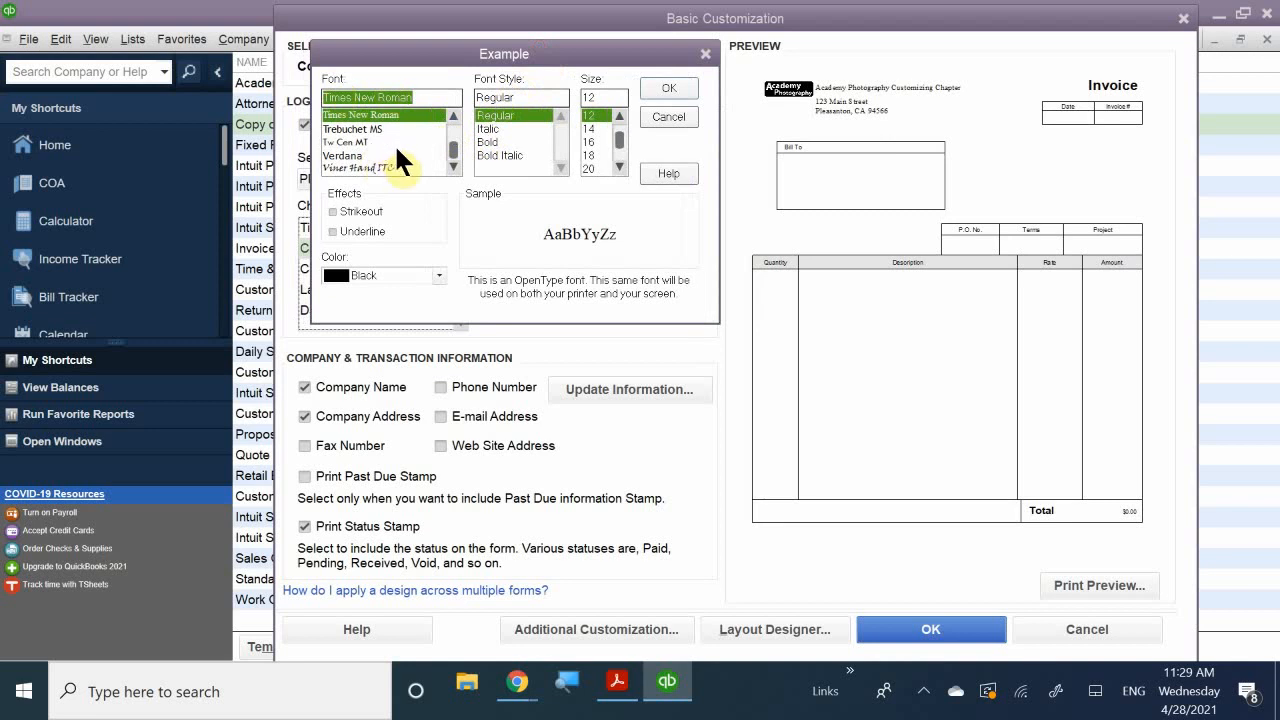
pyautogui.scroll(-2, 449, 163)
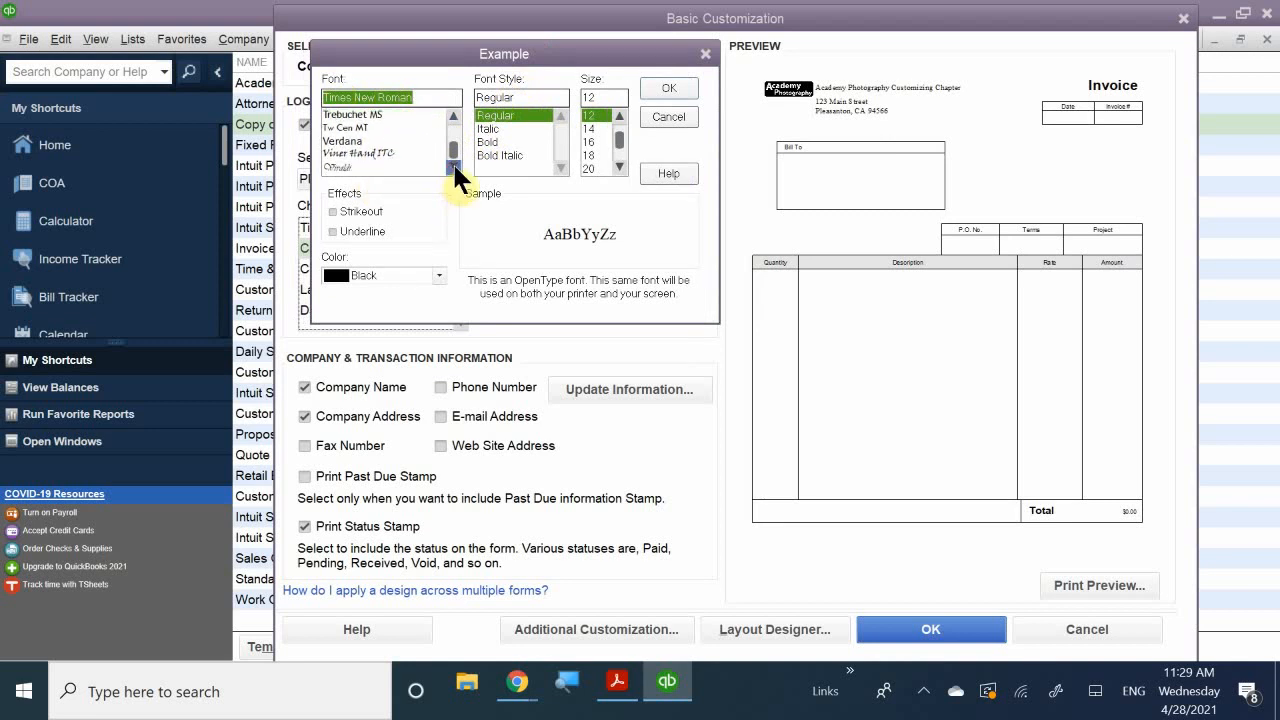
pyautogui.scroll(3, 368, 134)
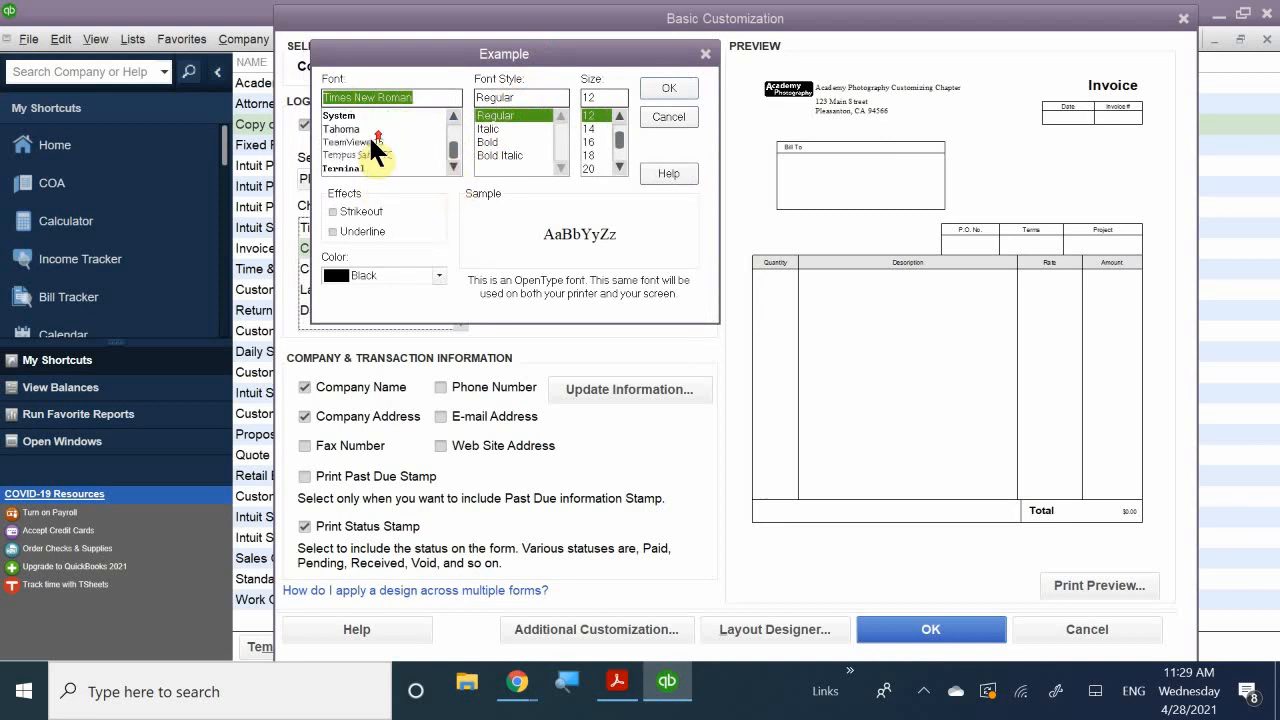
pyautogui.click(340, 114)
pyautogui.click(348, 139)
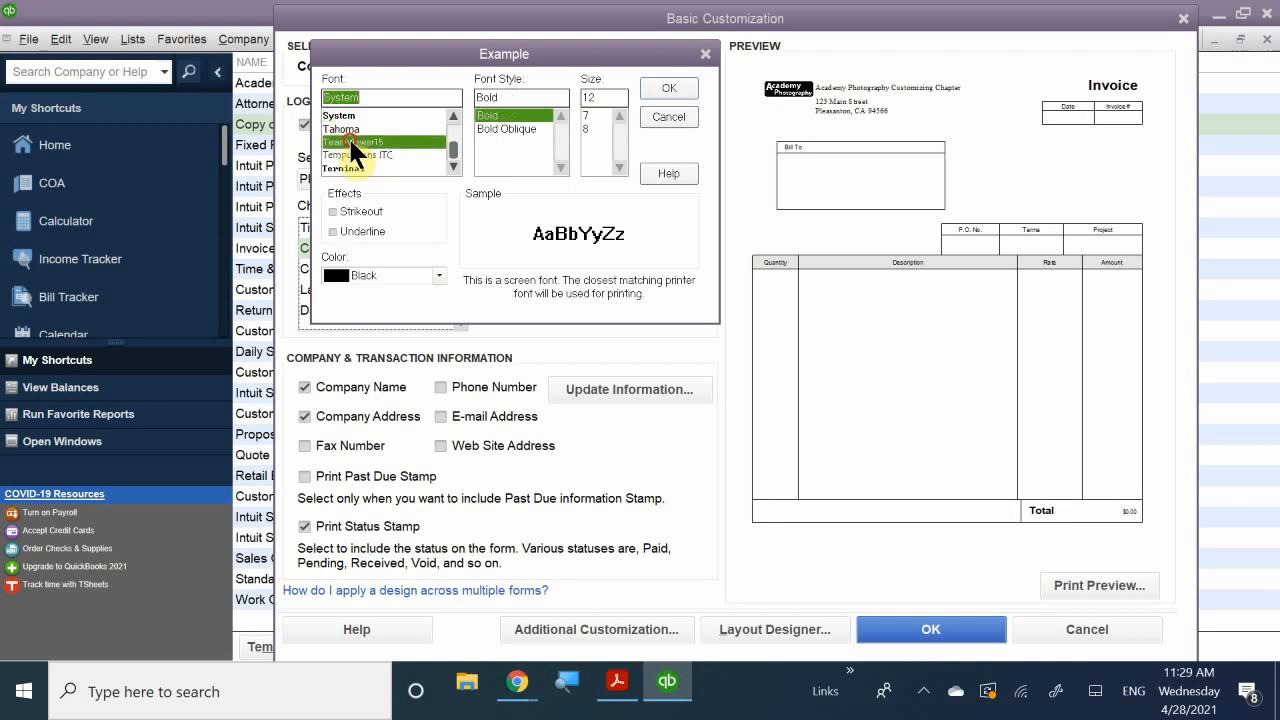
pyautogui.click(346, 128)
pyautogui.click(344, 114)
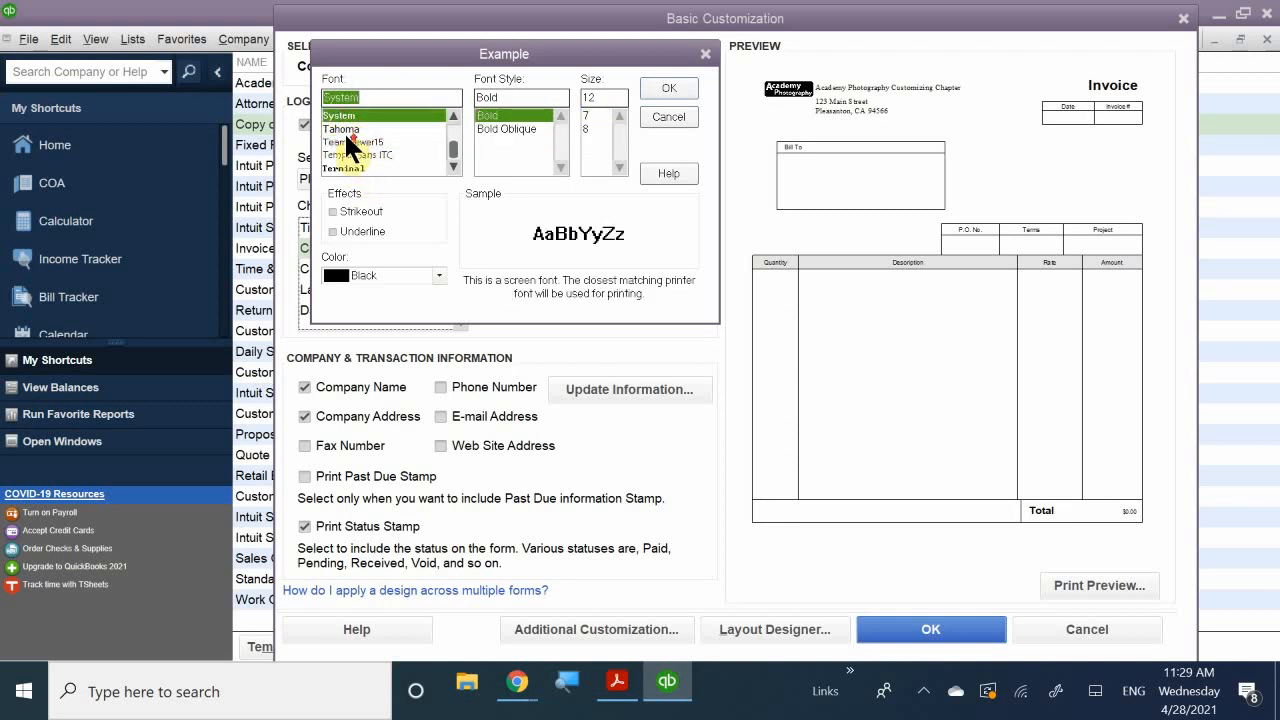
pyautogui.scroll(10, 344, 131)
pyautogui.scroll(15, 355, 133)
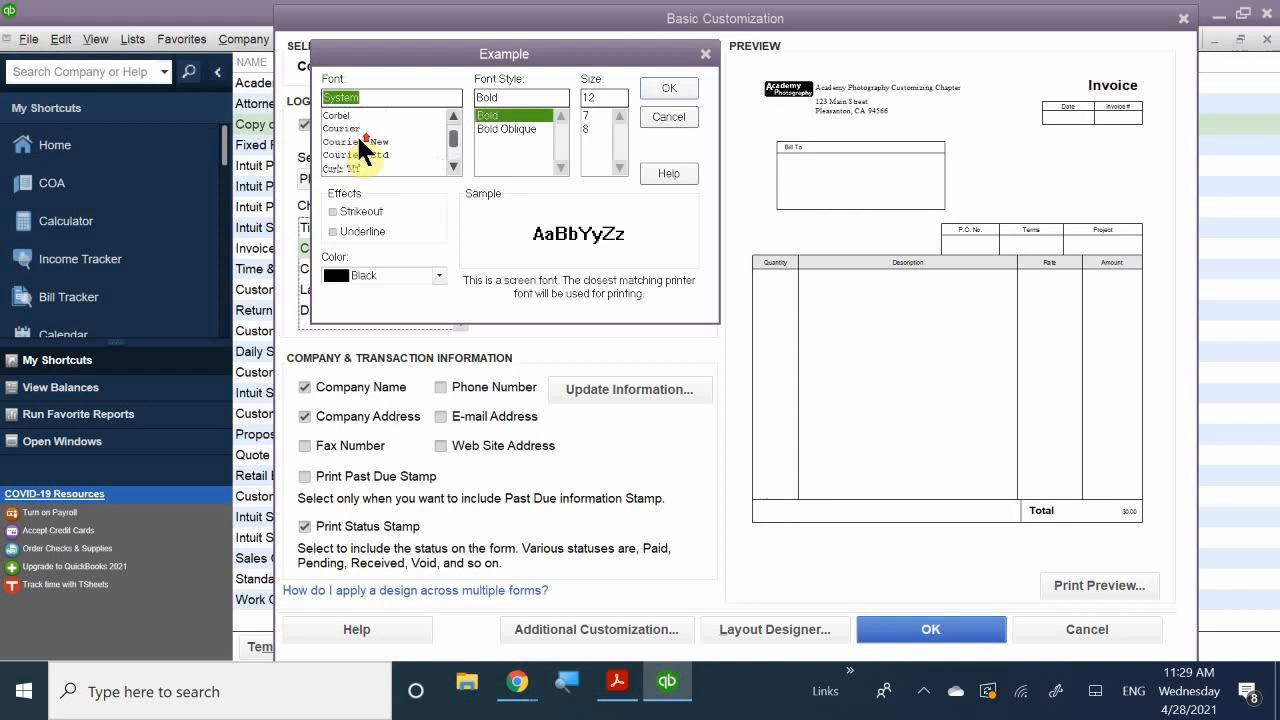
pyautogui.scroll(3, 356, 133)
pyautogui.click(344, 127)
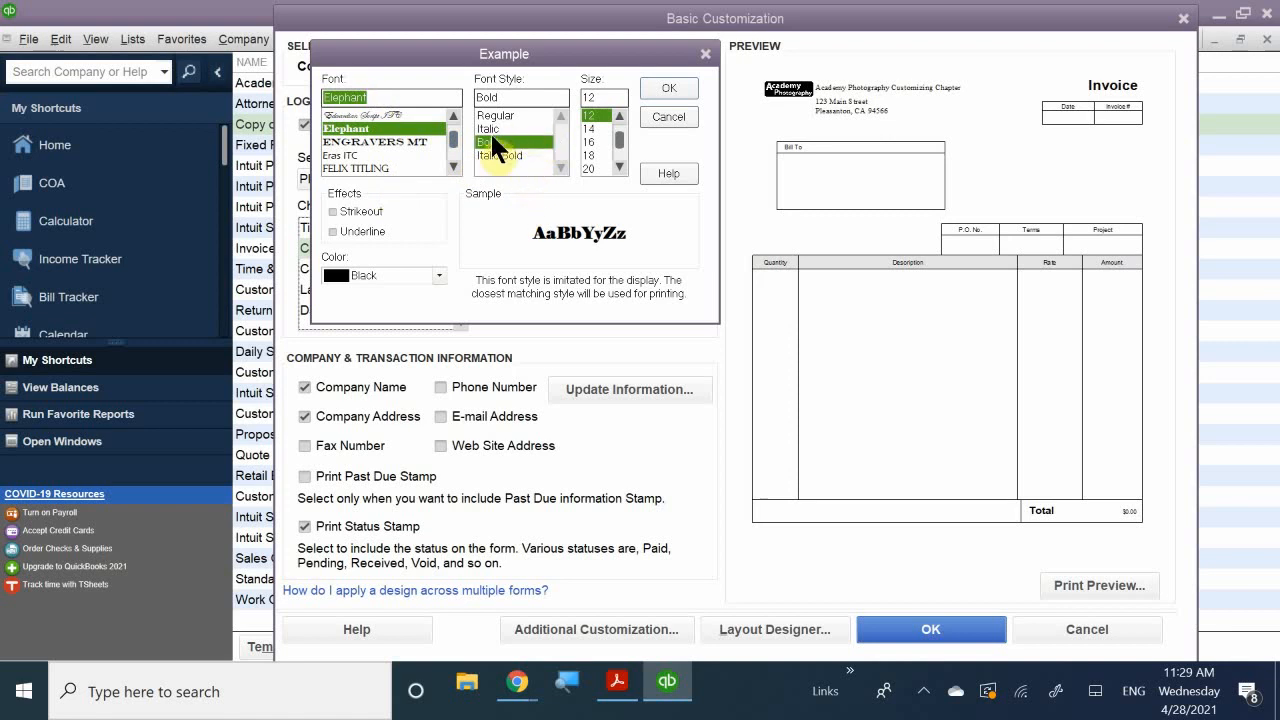
# - Set the company name to 18 pt in Maroon and apply the font change
pyautogui.click(589, 155)
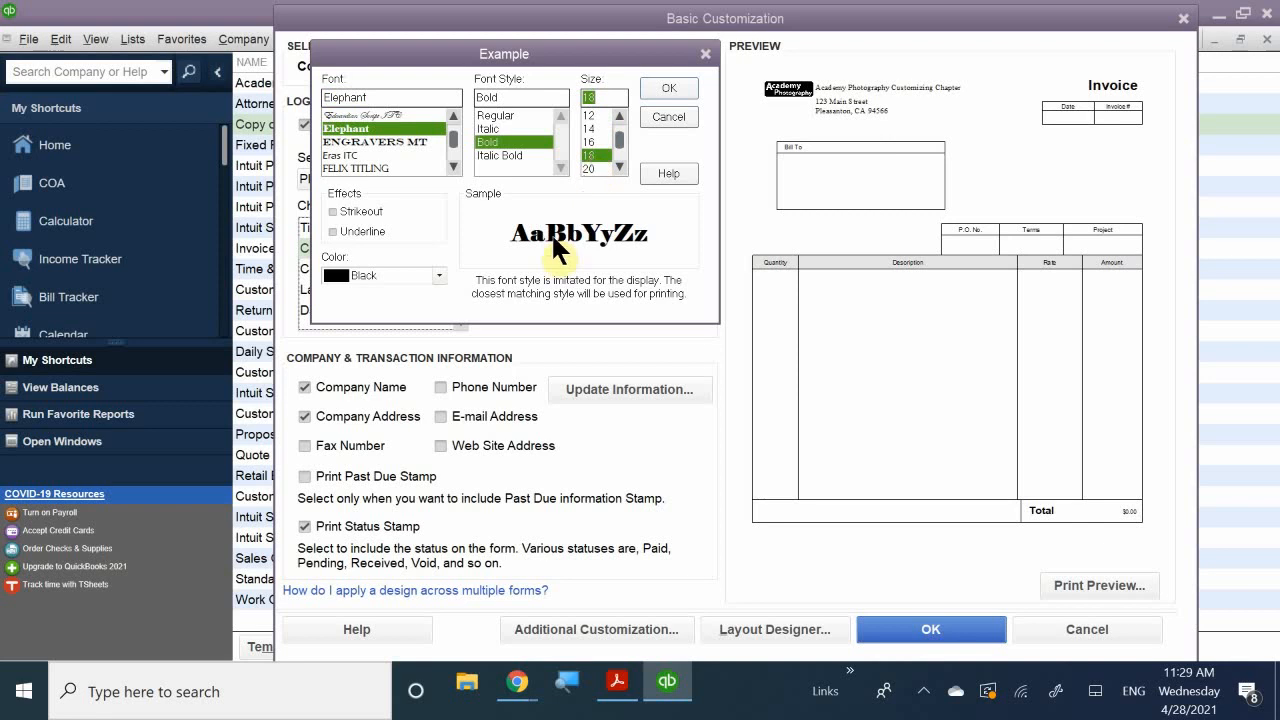
pyautogui.click(360, 269)
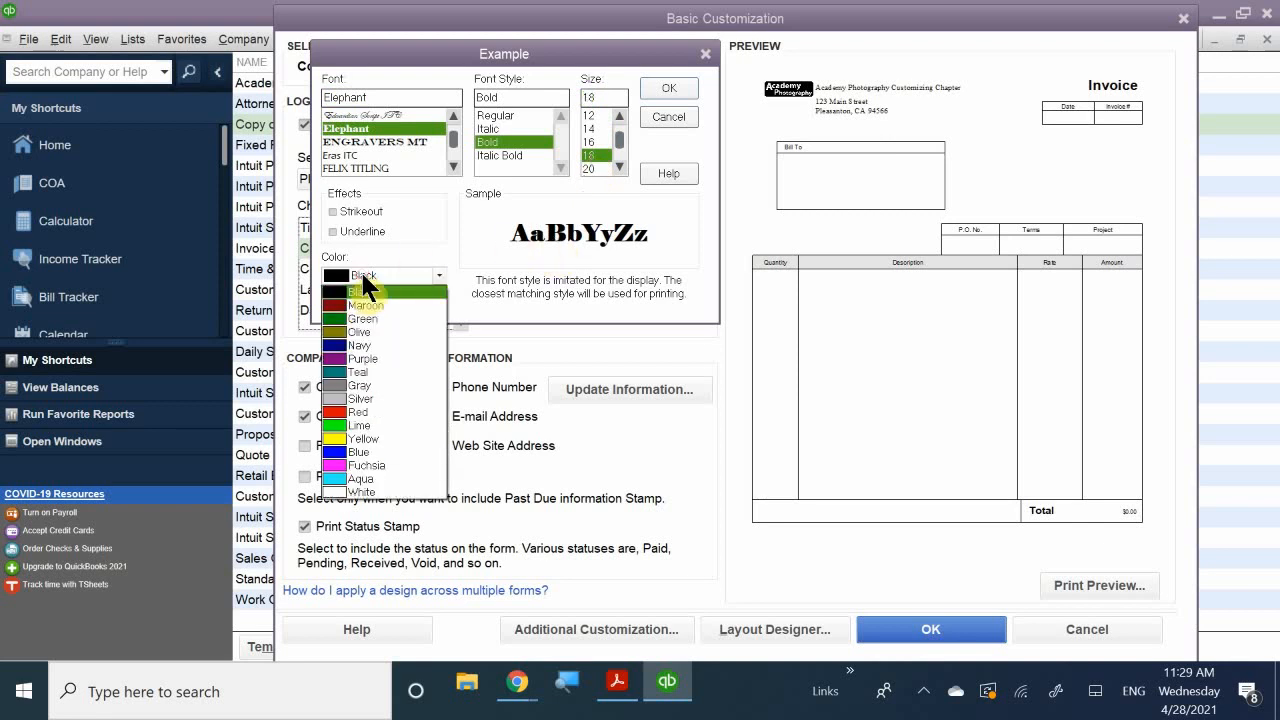
pyautogui.click(392, 304)
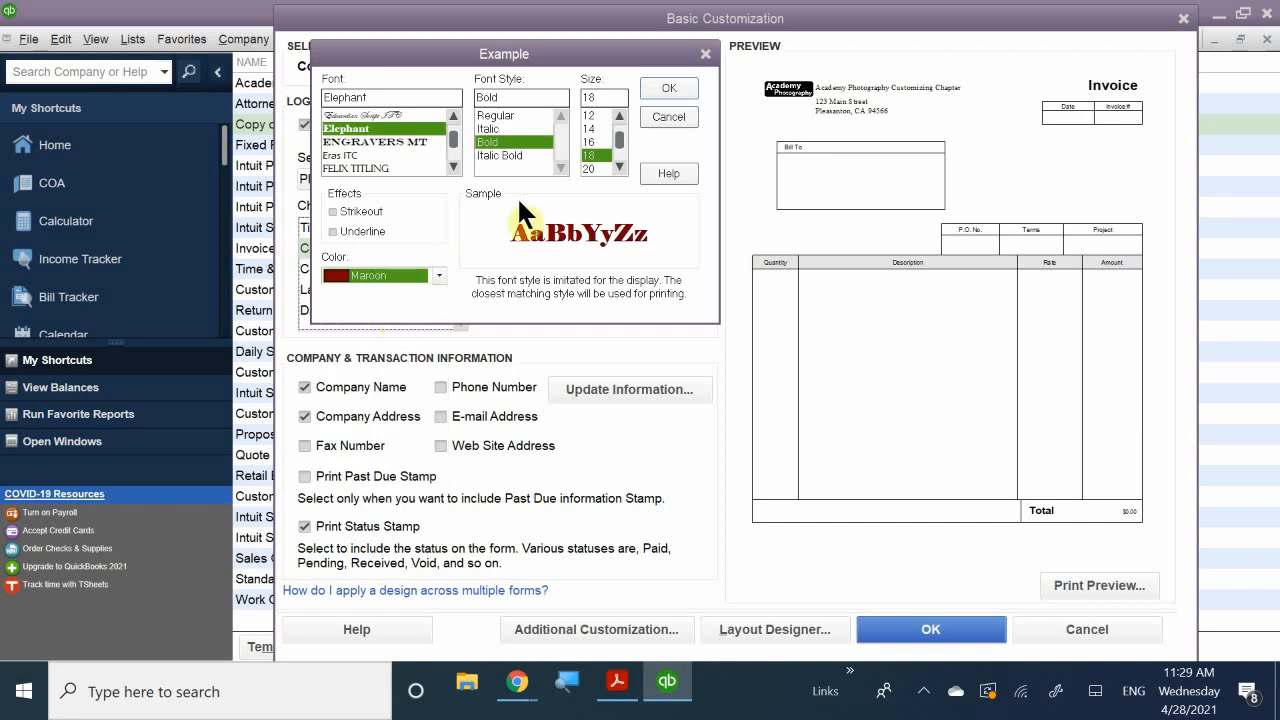
pyautogui.click(656, 88)
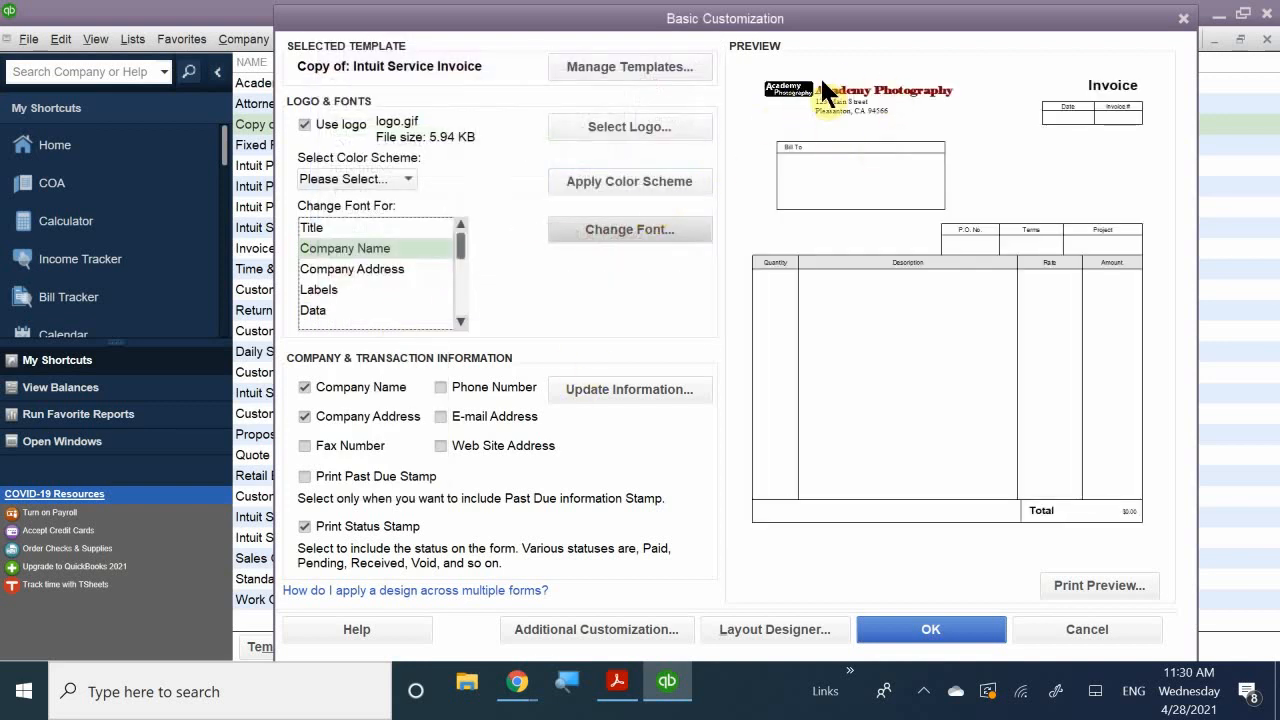
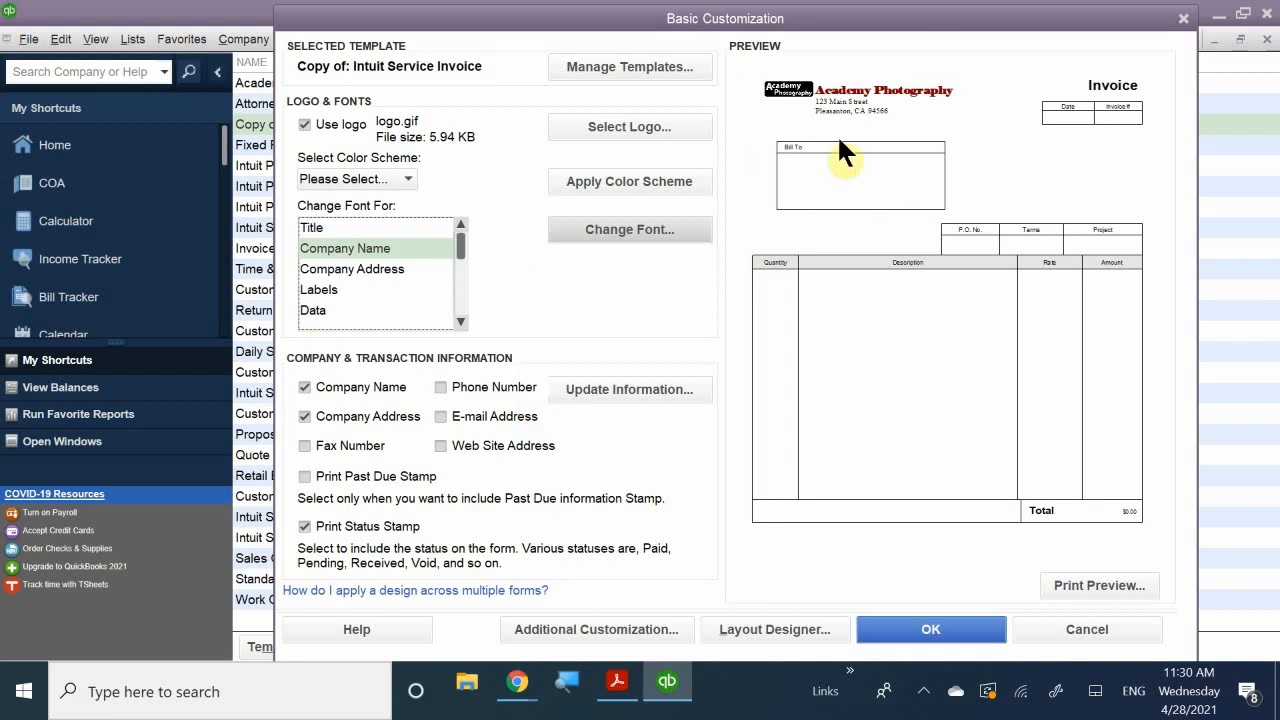
# - Turn on Phone Number, E-mail Address and Web Site Address, silencing the layout warning permanently
pyautogui.click(440, 386)
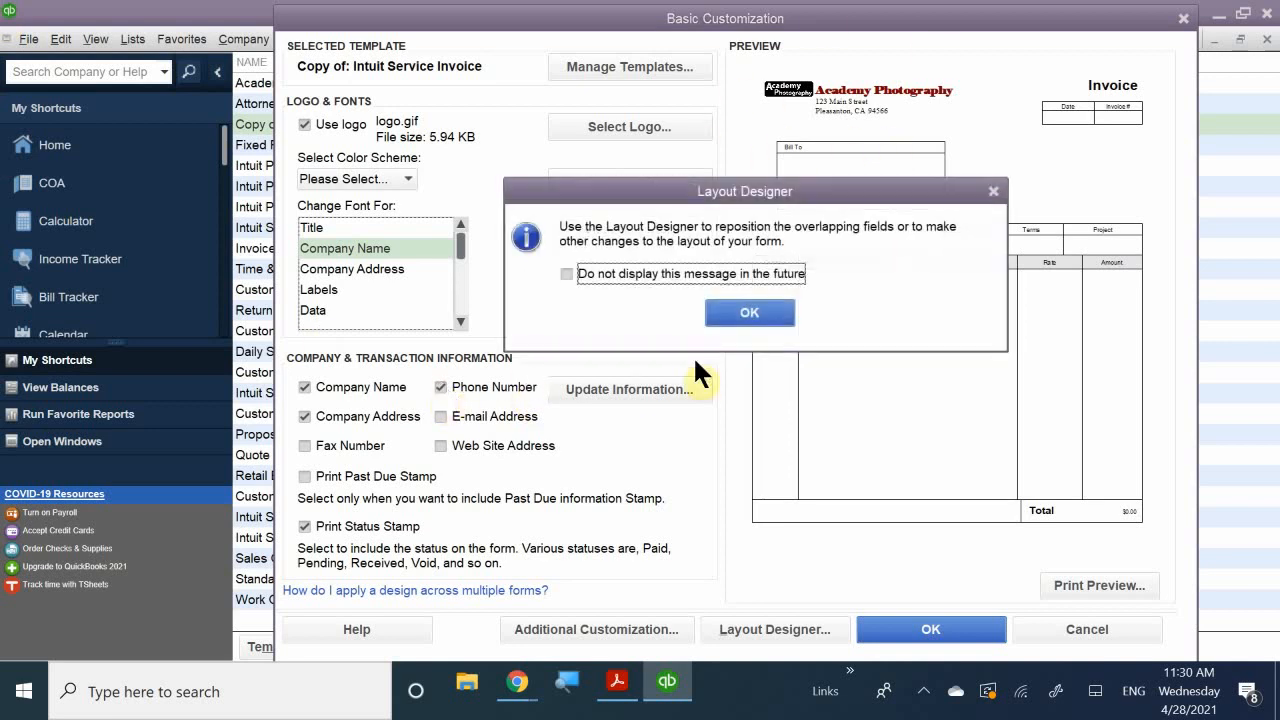
pyautogui.click(664, 271)
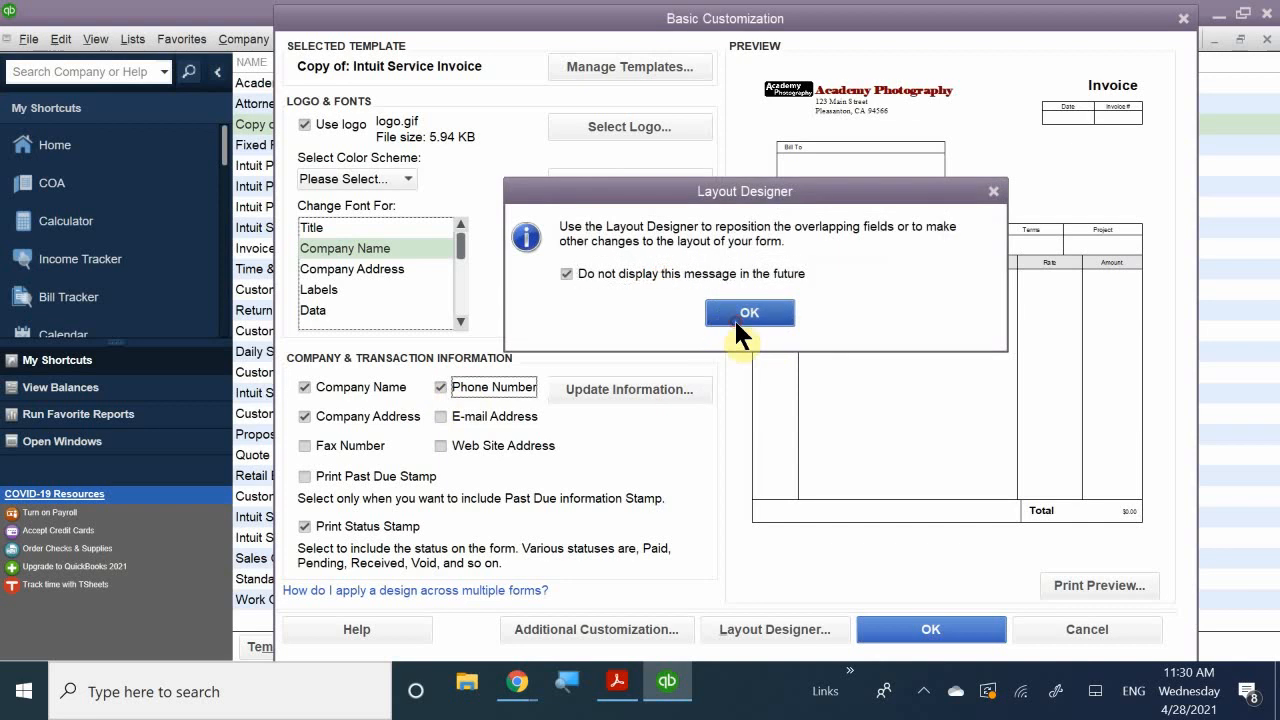
pyautogui.click(736, 316)
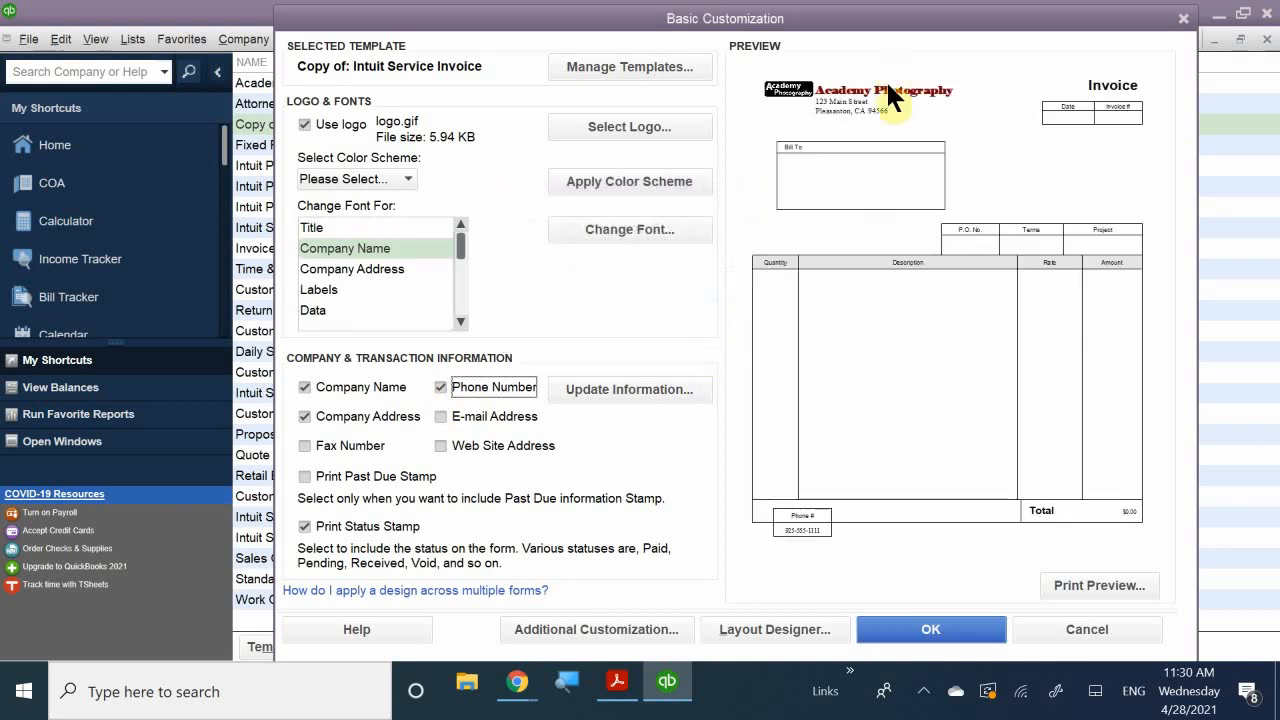
pyautogui.click(345, 415)
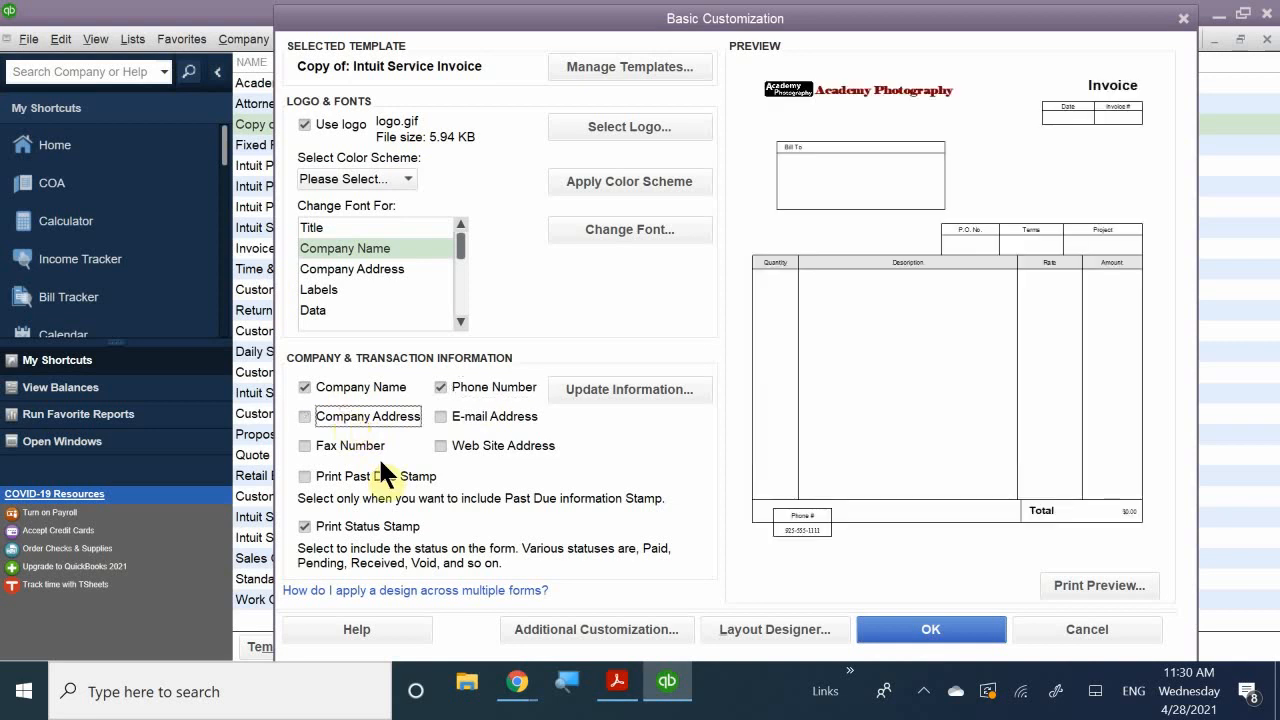
pyautogui.click(304, 416)
pyautogui.click(440, 415)
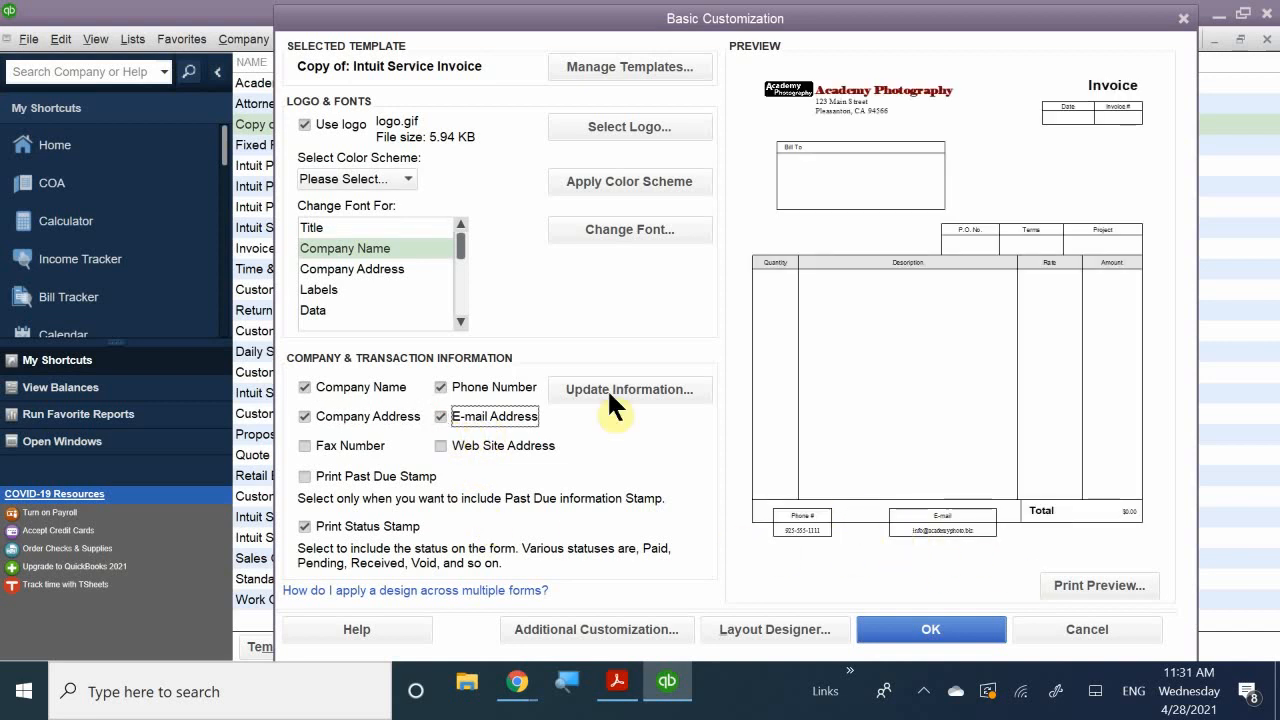
pyautogui.click(440, 445)
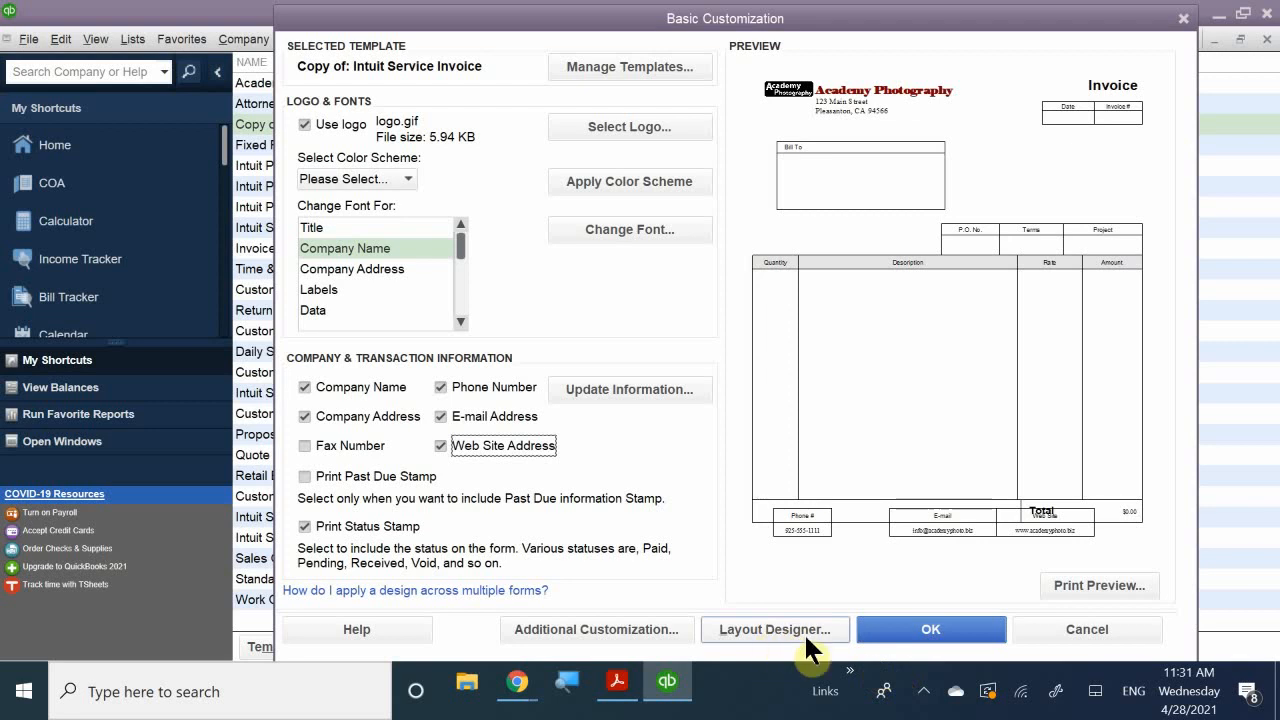
pyautogui.click(1062, 586)
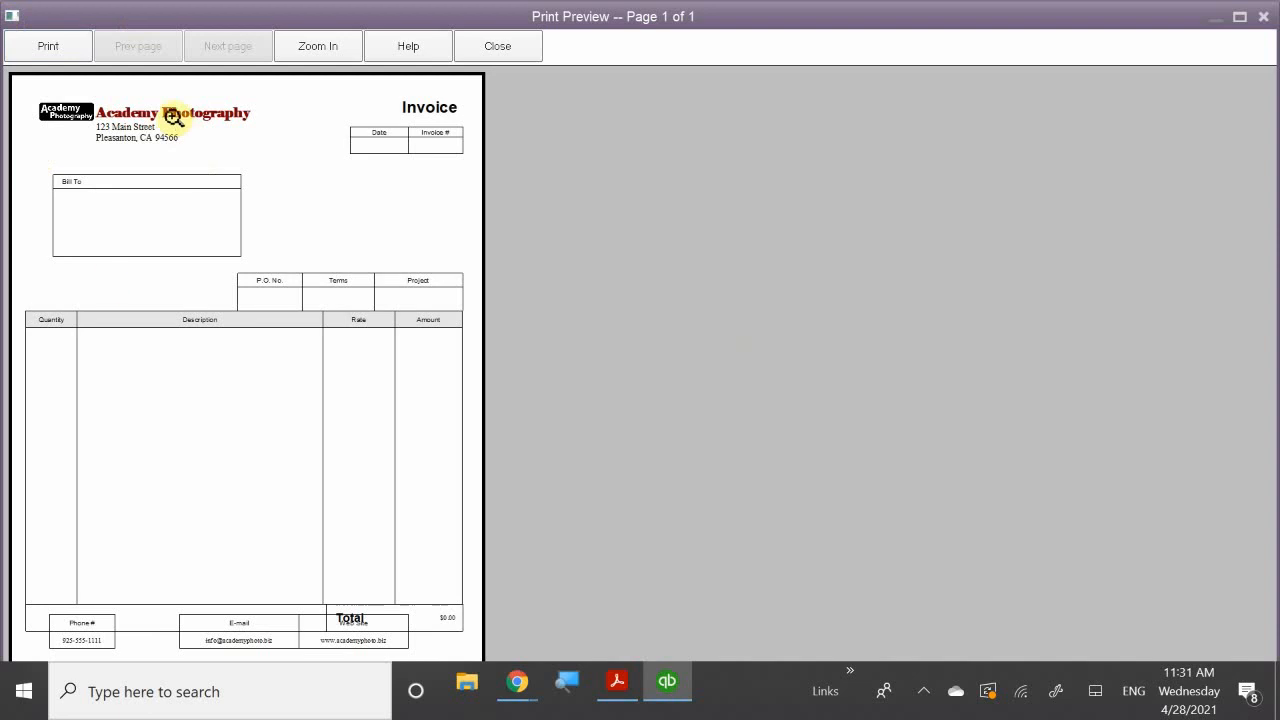
pyautogui.click(171, 113)
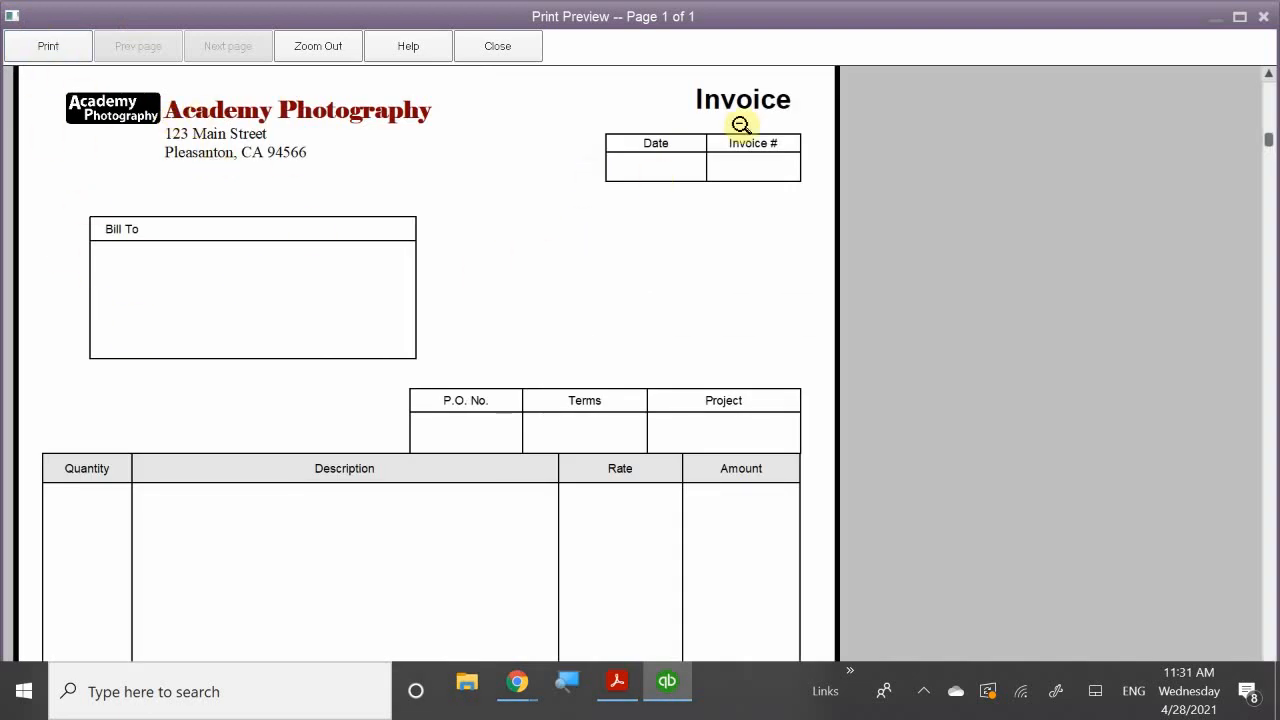
pyautogui.click(564, 535)
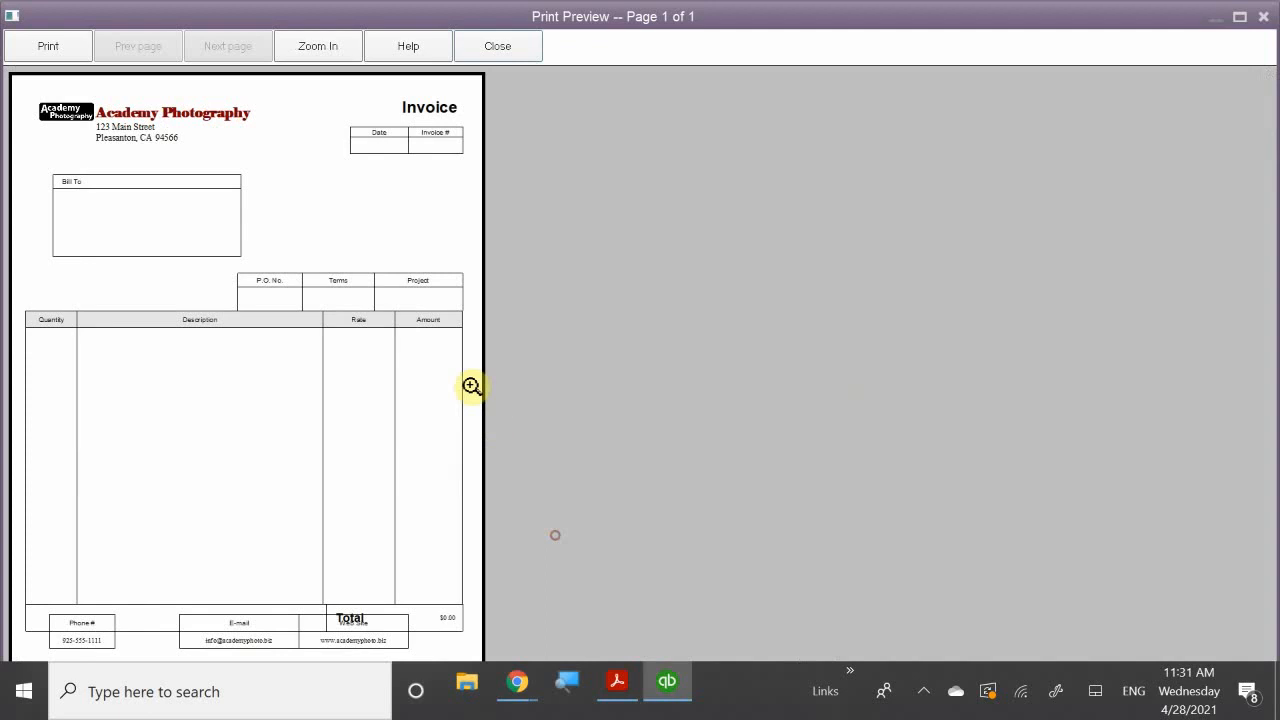
pyautogui.click(85, 644)
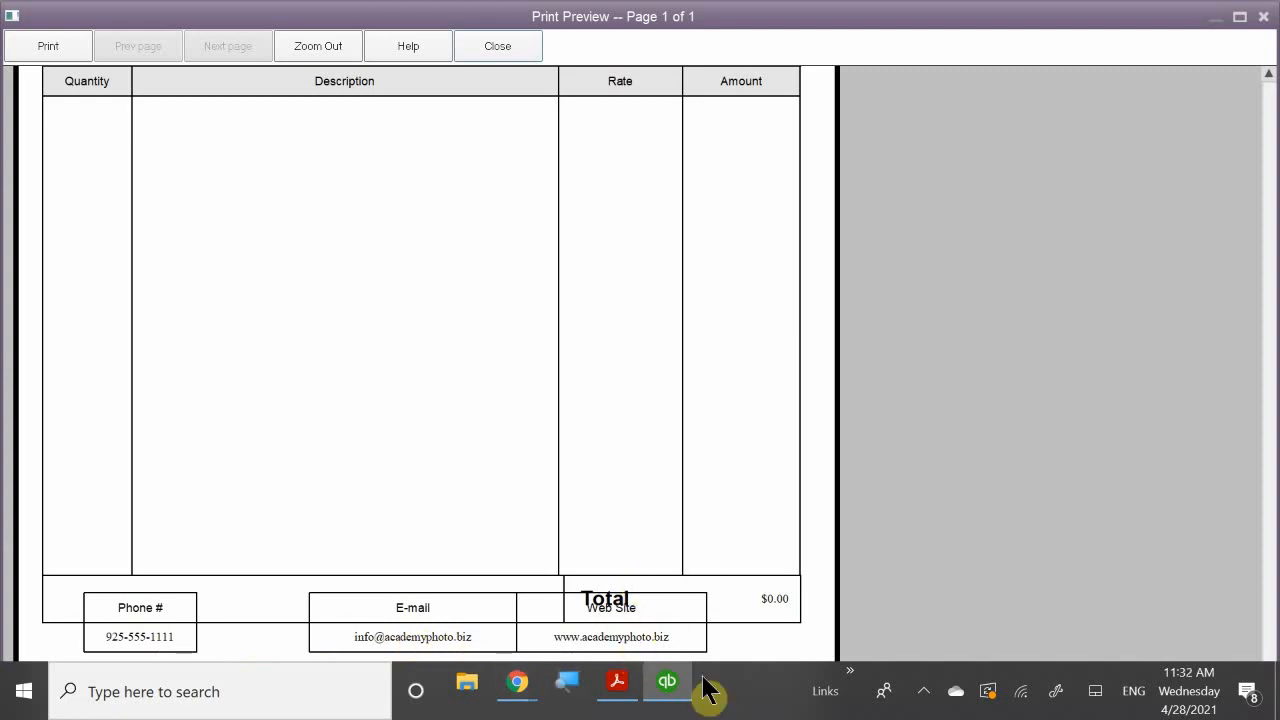
pyautogui.click(547, 301)
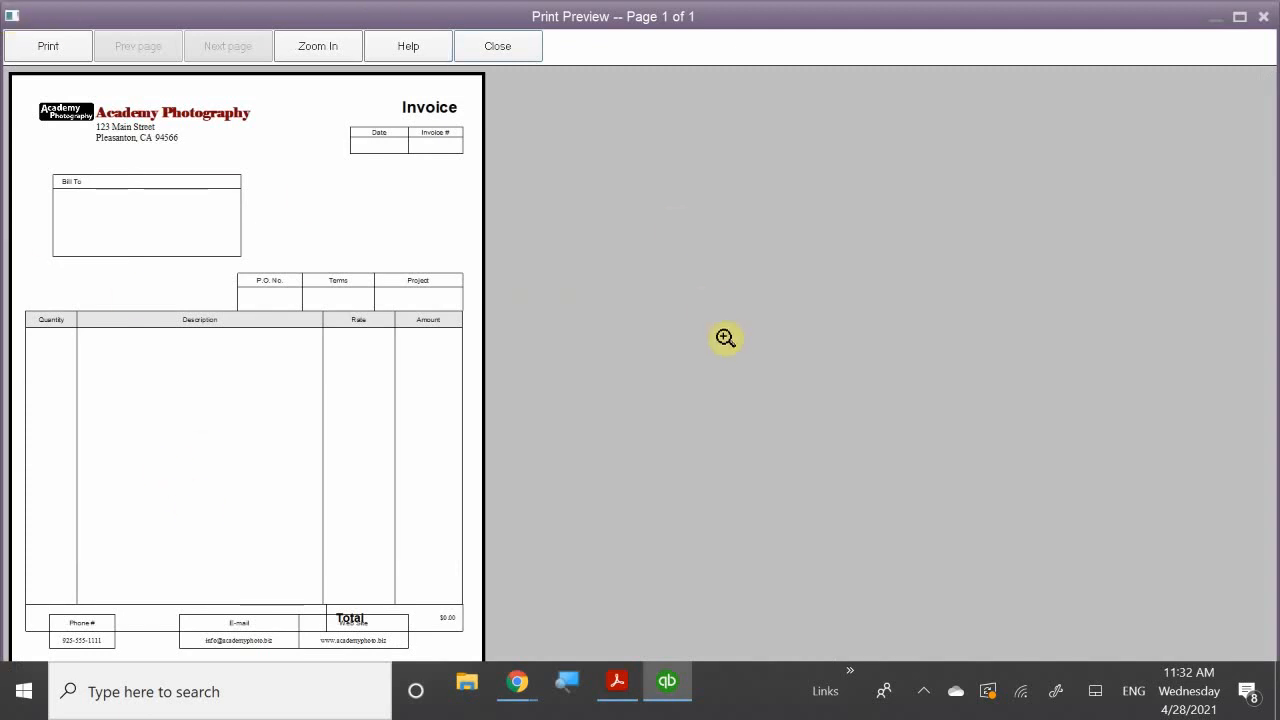
pyautogui.click(478, 45)
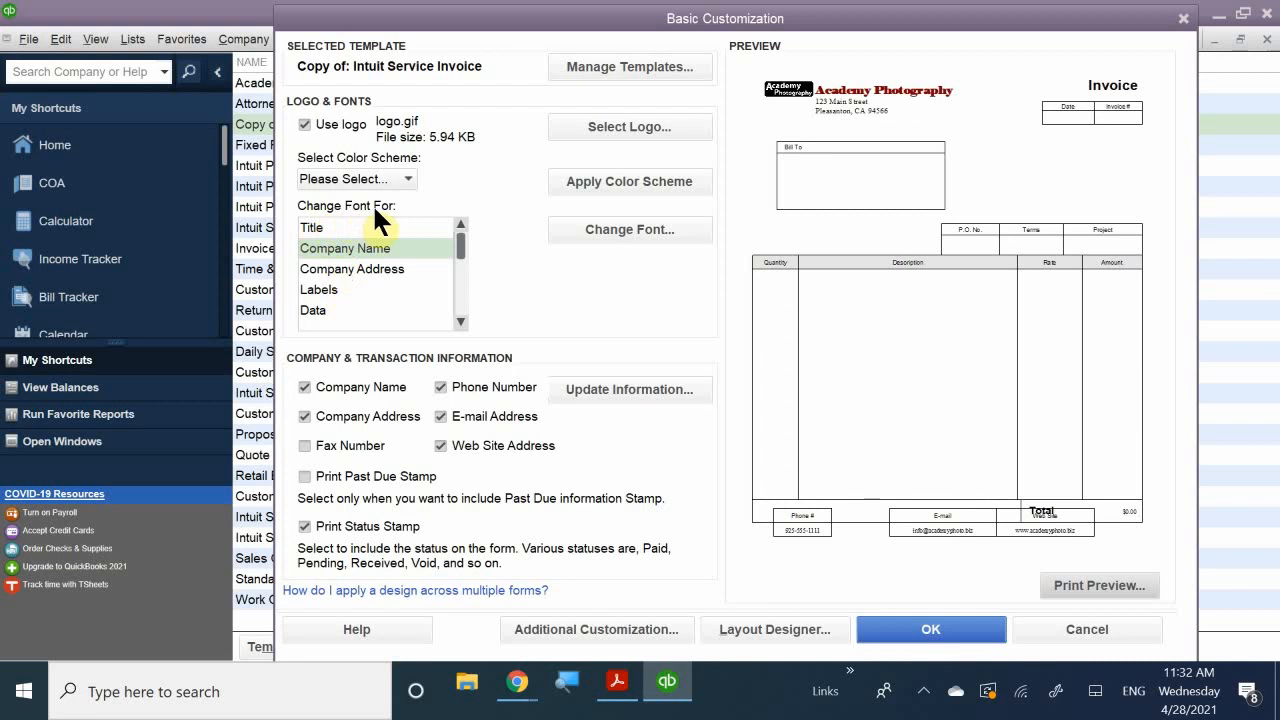
# - Accept the customized invoice template and open the Templates action menu
pyautogui.moveTo(458, 235); pyautogui.dragTo(457, 290)
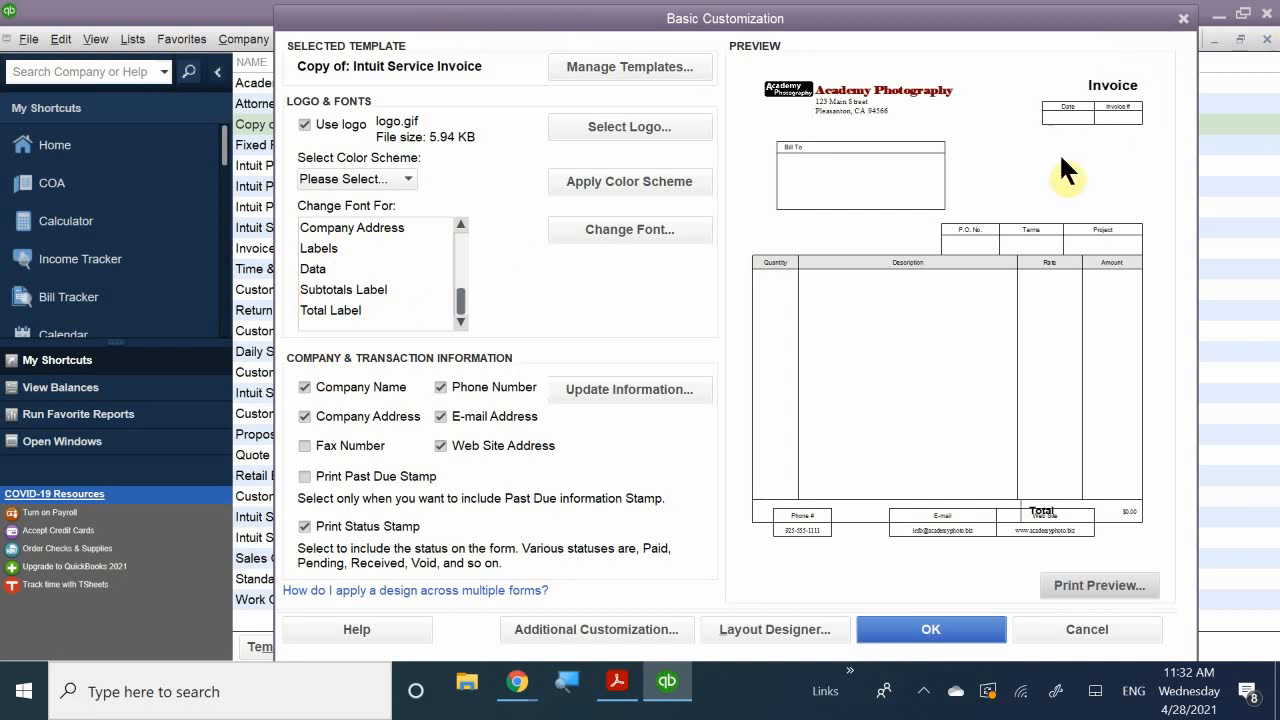
pyautogui.click(924, 630)
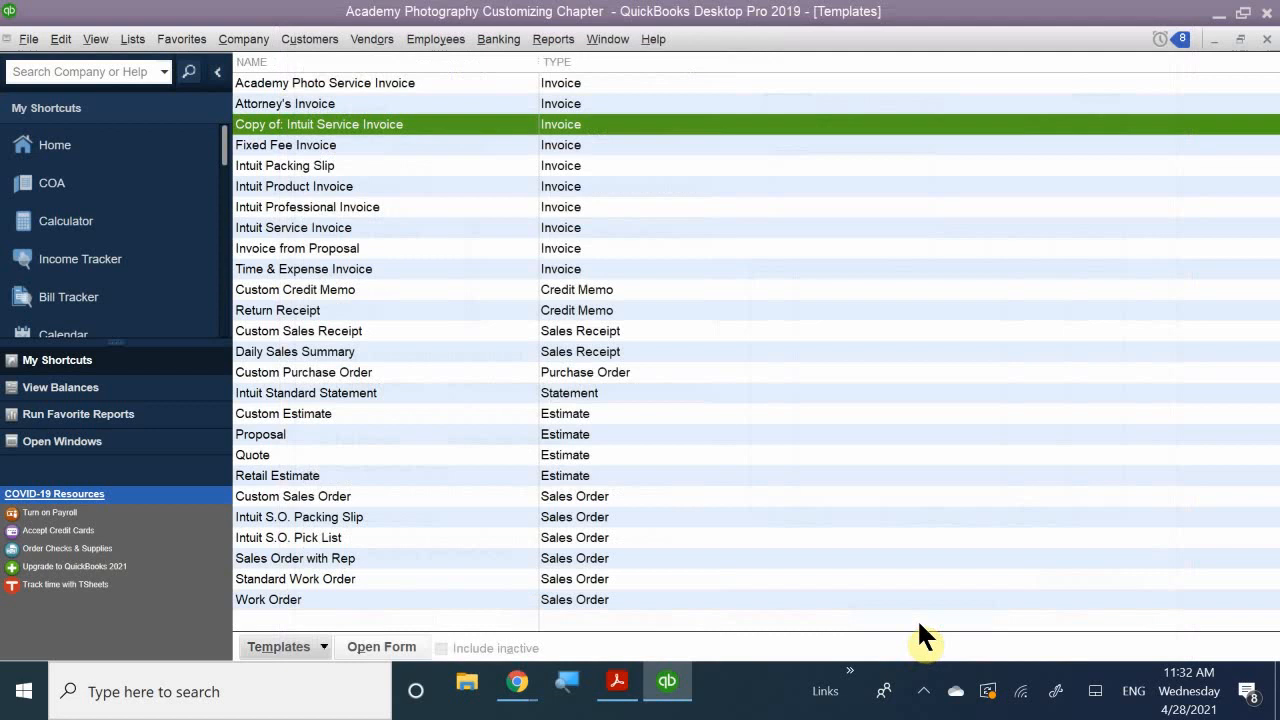
pyautogui.click(323, 645)
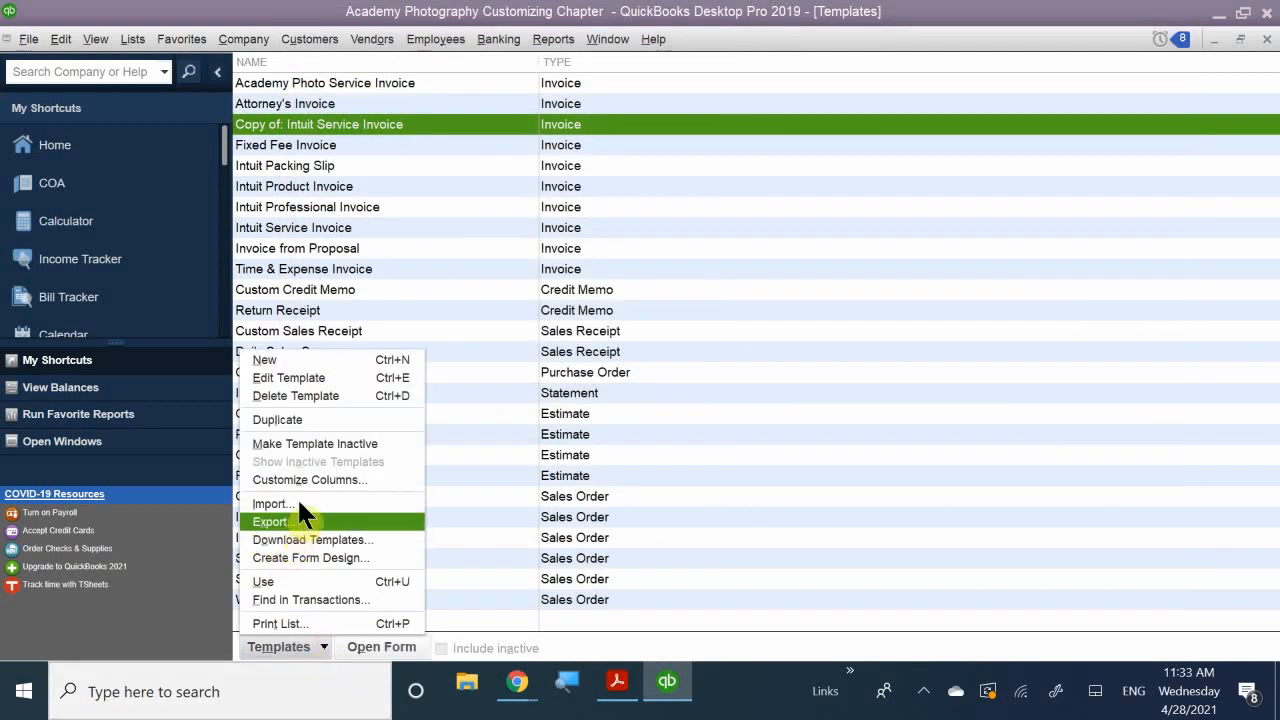
# - Create a new Invoice-type template, viewing Additional Customization without saving any changes there
pyautogui.click(302, 358)
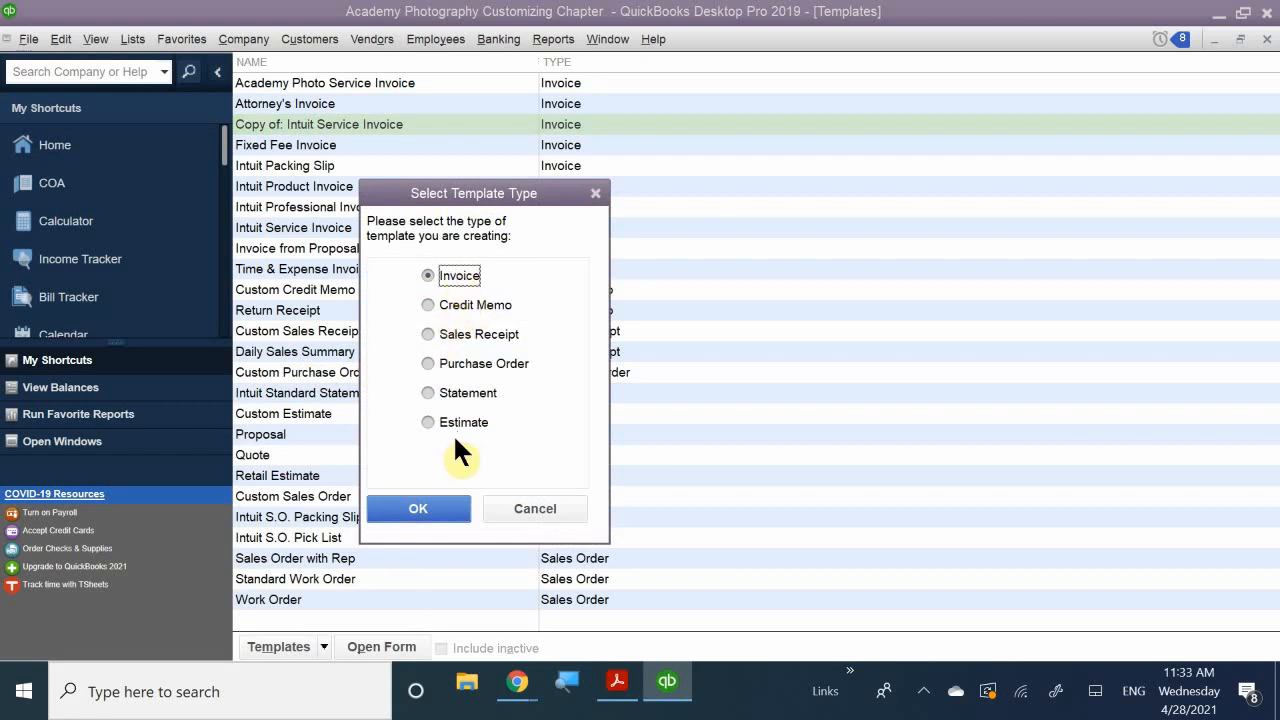
pyautogui.click(419, 505)
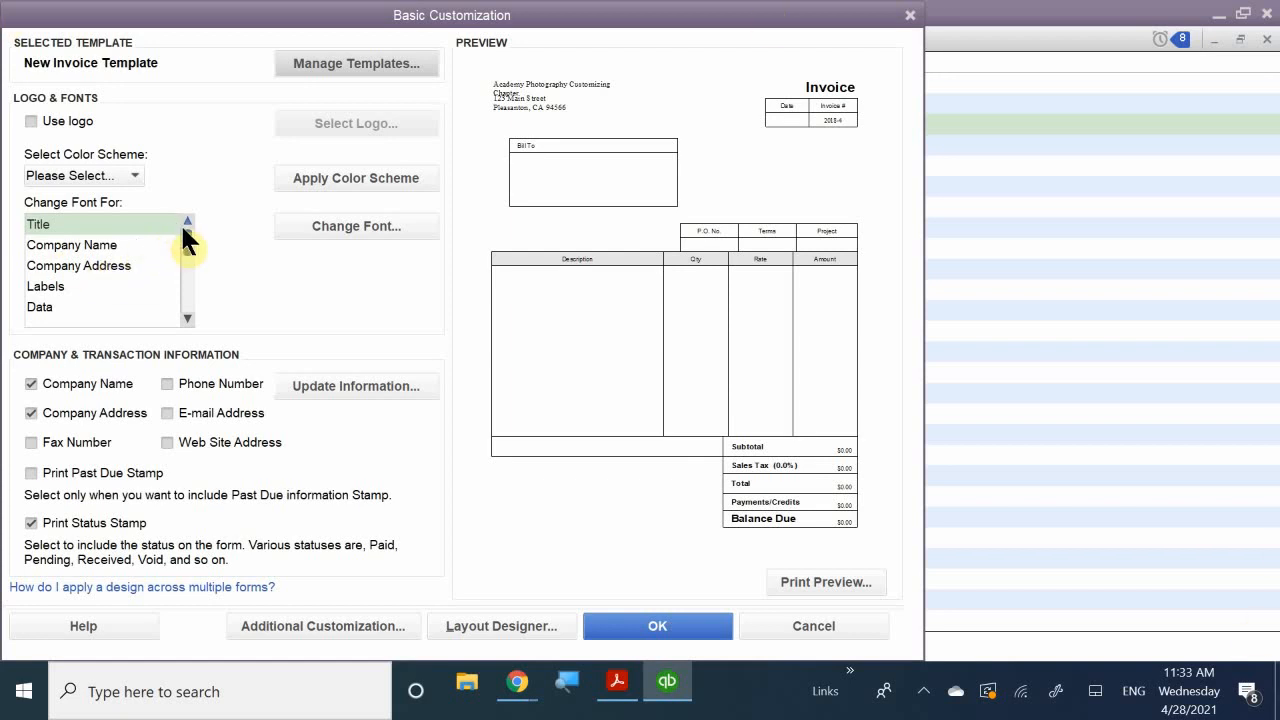
pyautogui.scroll(-1, 170, 242)
pyautogui.click(124, 284)
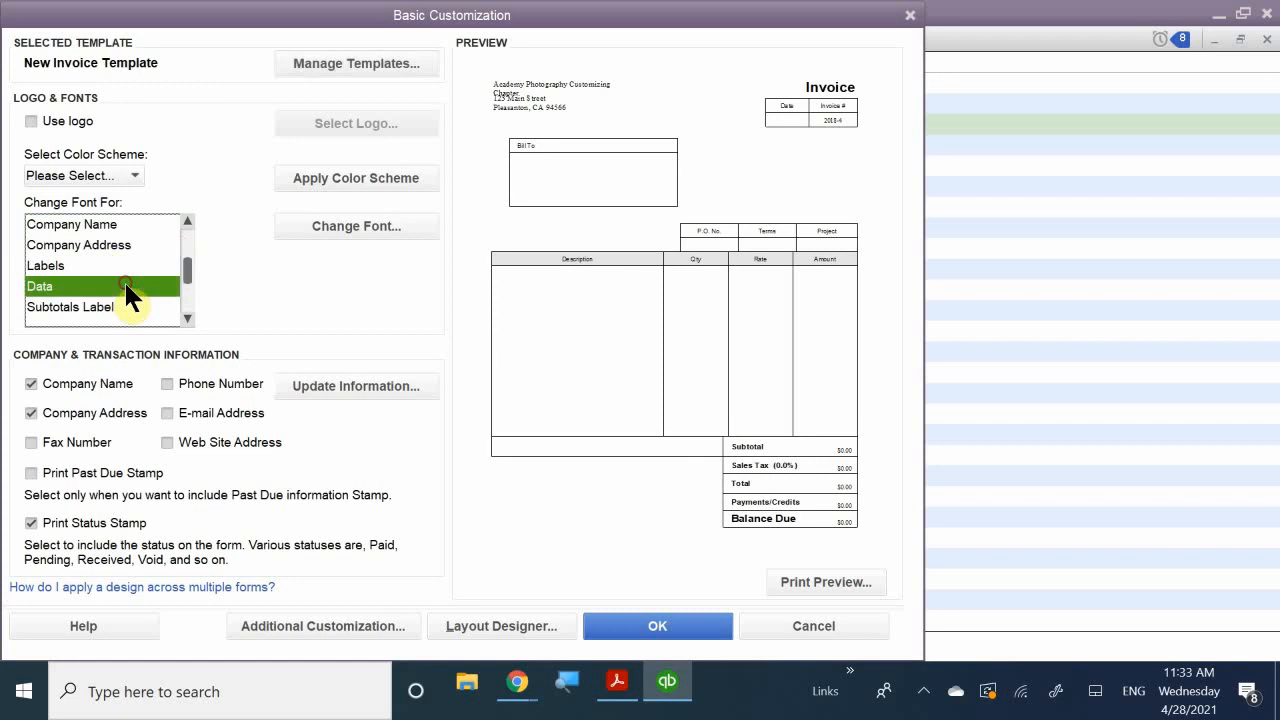
pyautogui.scroll(-1, 124, 282)
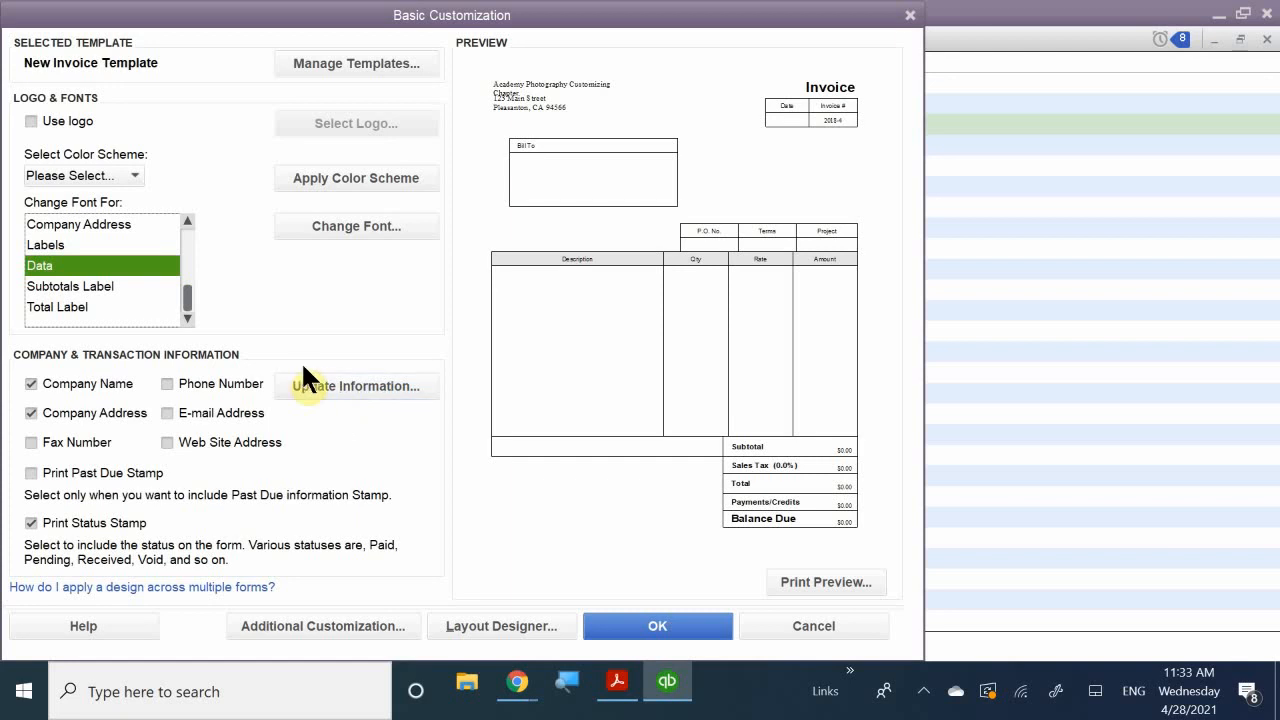
pyautogui.click(322, 628)
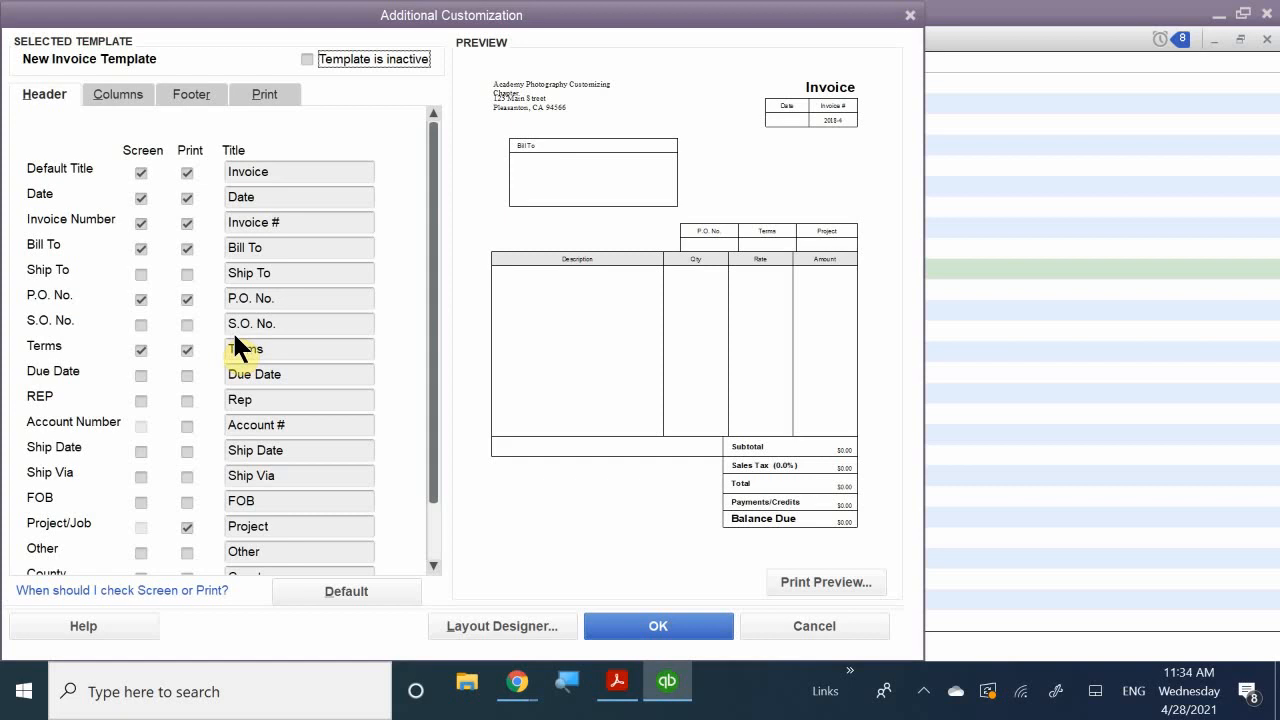
pyautogui.click(788, 628)
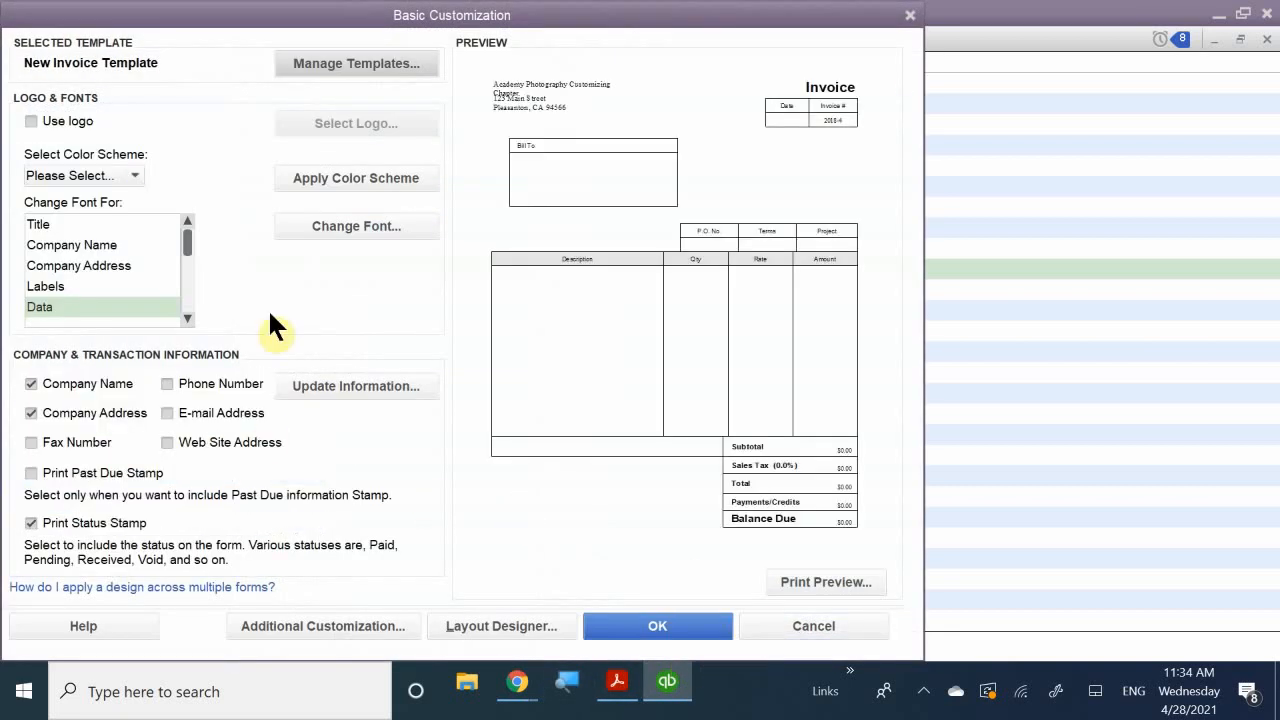
pyautogui.click(815, 630)
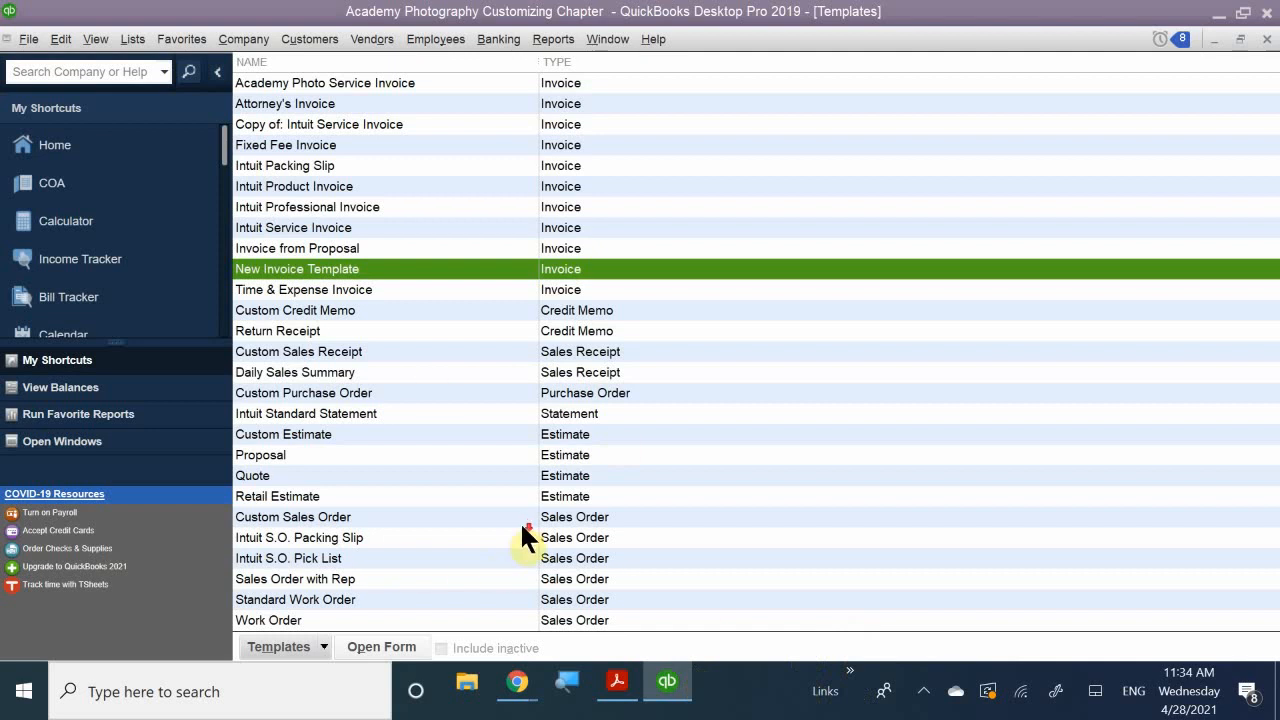
# - Scroll the chapter PDF to page 226's review questions 1 and 2
pyautogui.click(618, 684)
pyautogui.scroll(-10, 548, 453)
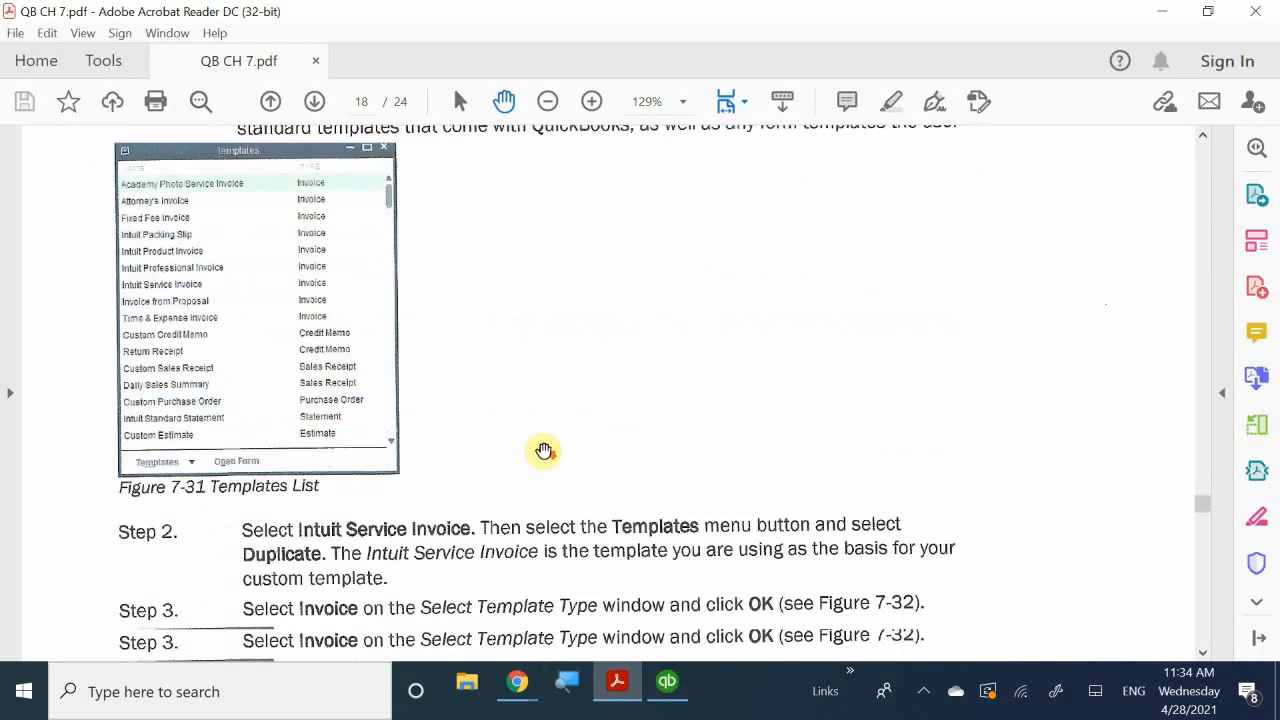
pyautogui.scroll(-20, 543, 456)
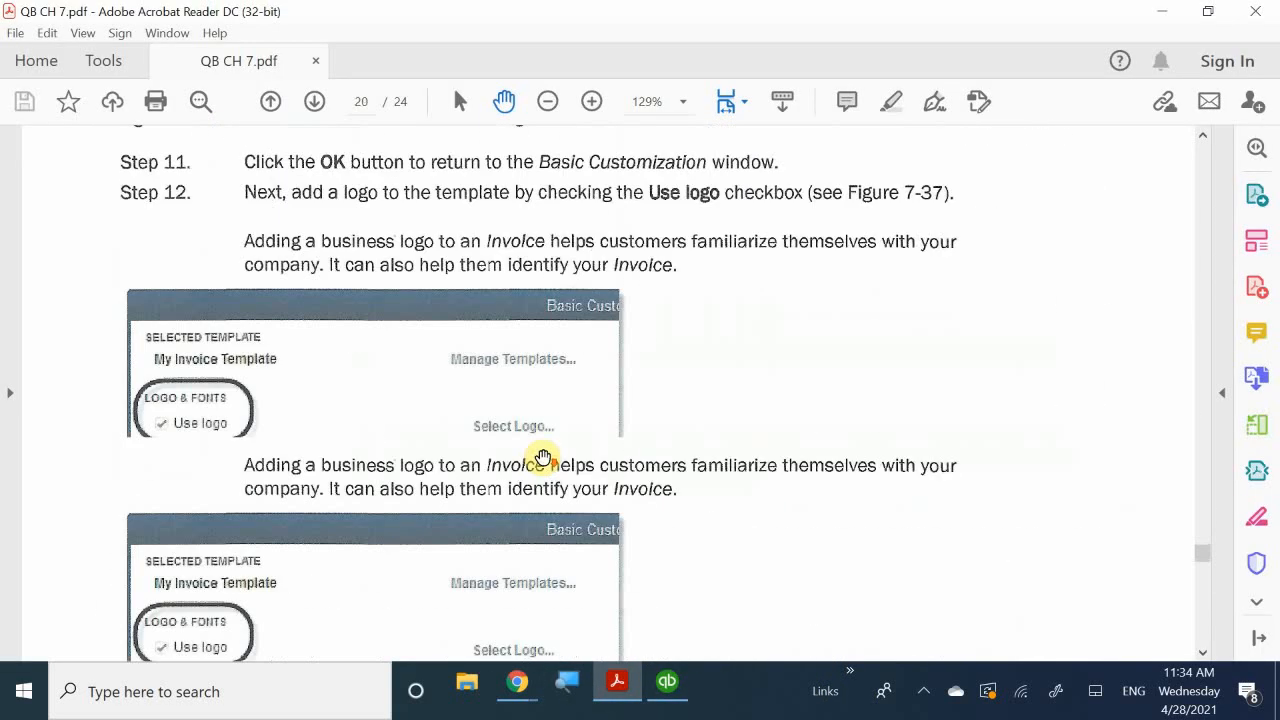
pyautogui.scroll(-15, 543, 456)
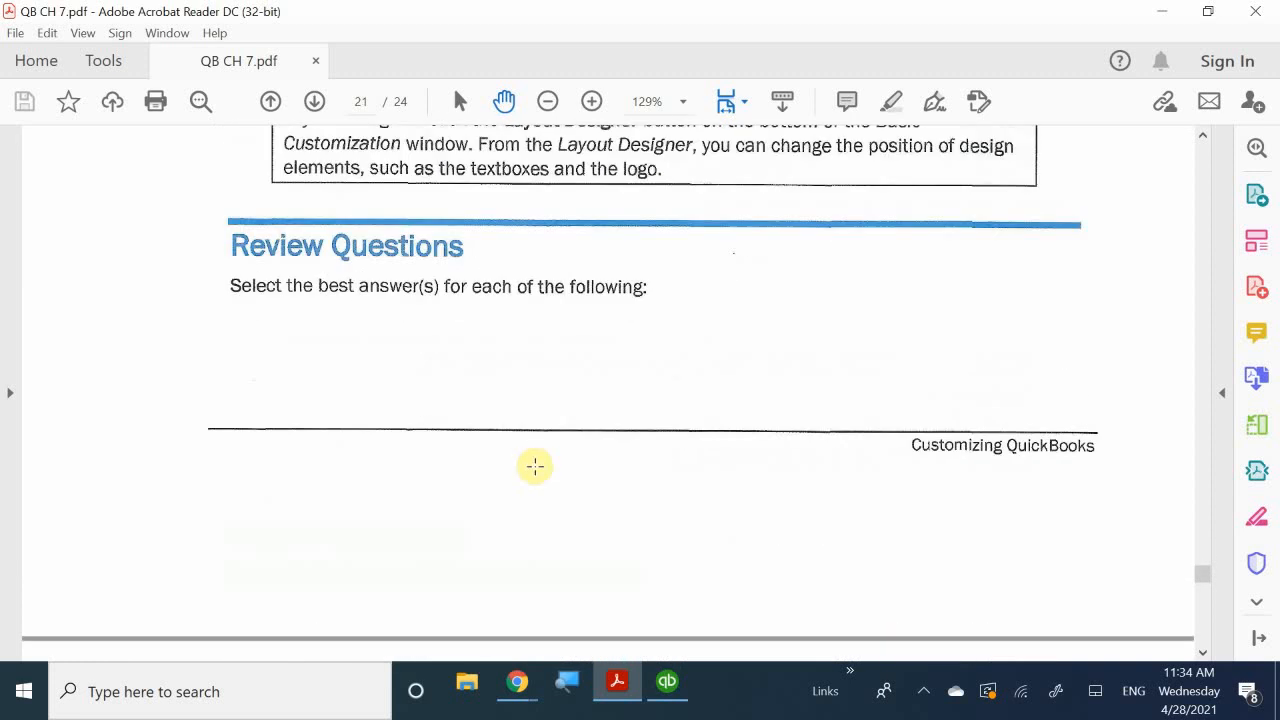
pyautogui.scroll(-7, 535, 466)
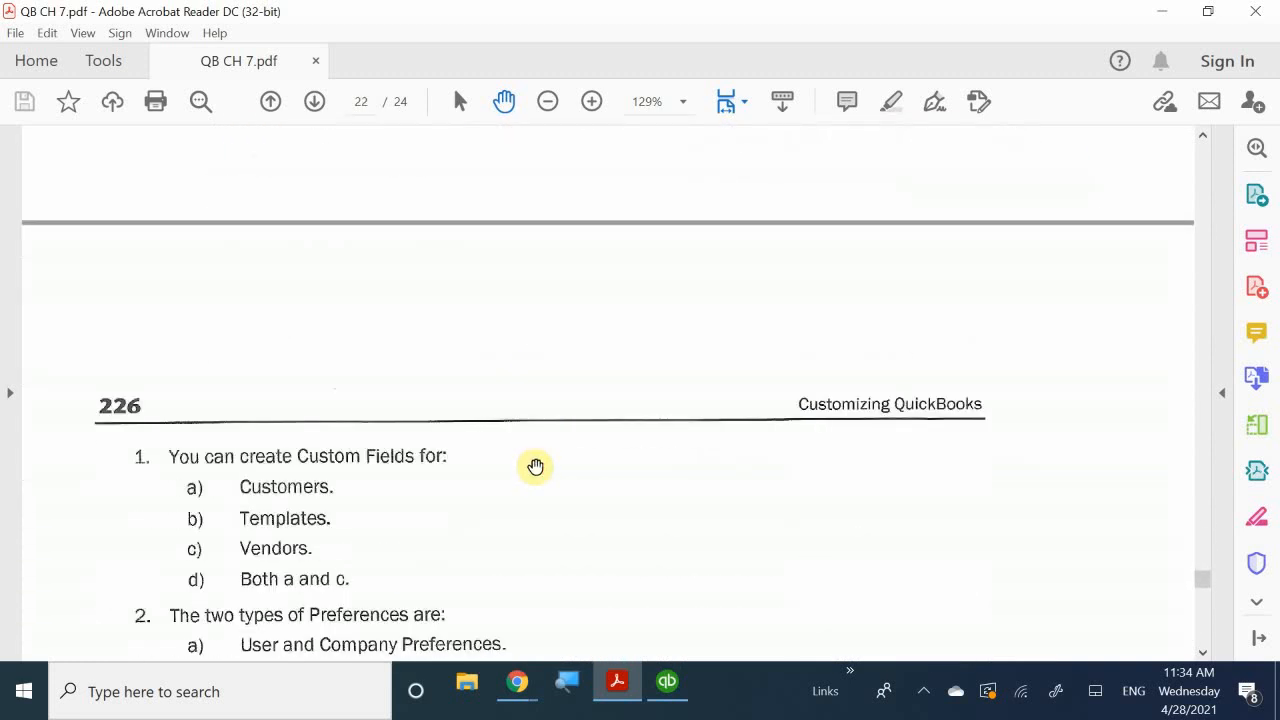
pyautogui.scroll(6, 536, 467)
pyautogui.scroll(3, 536, 467)
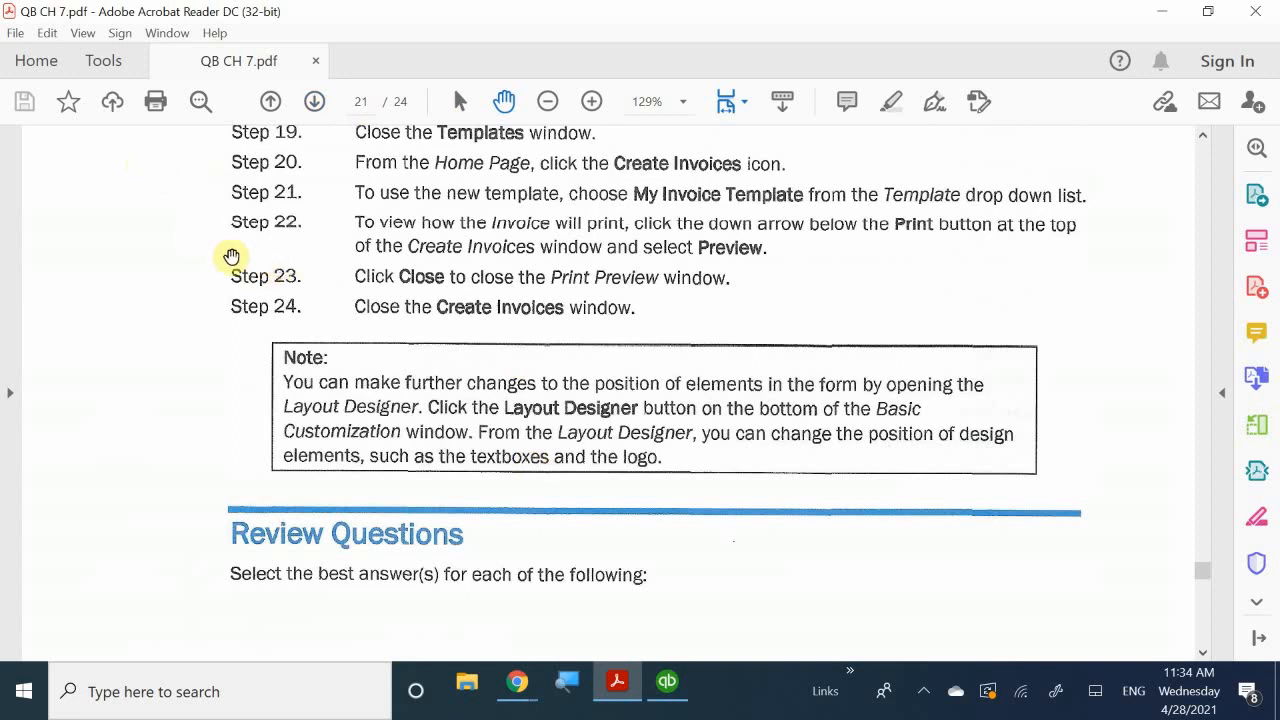
pyautogui.scroll(-2, 232, 262)
pyautogui.scroll(-11, 437, 414)
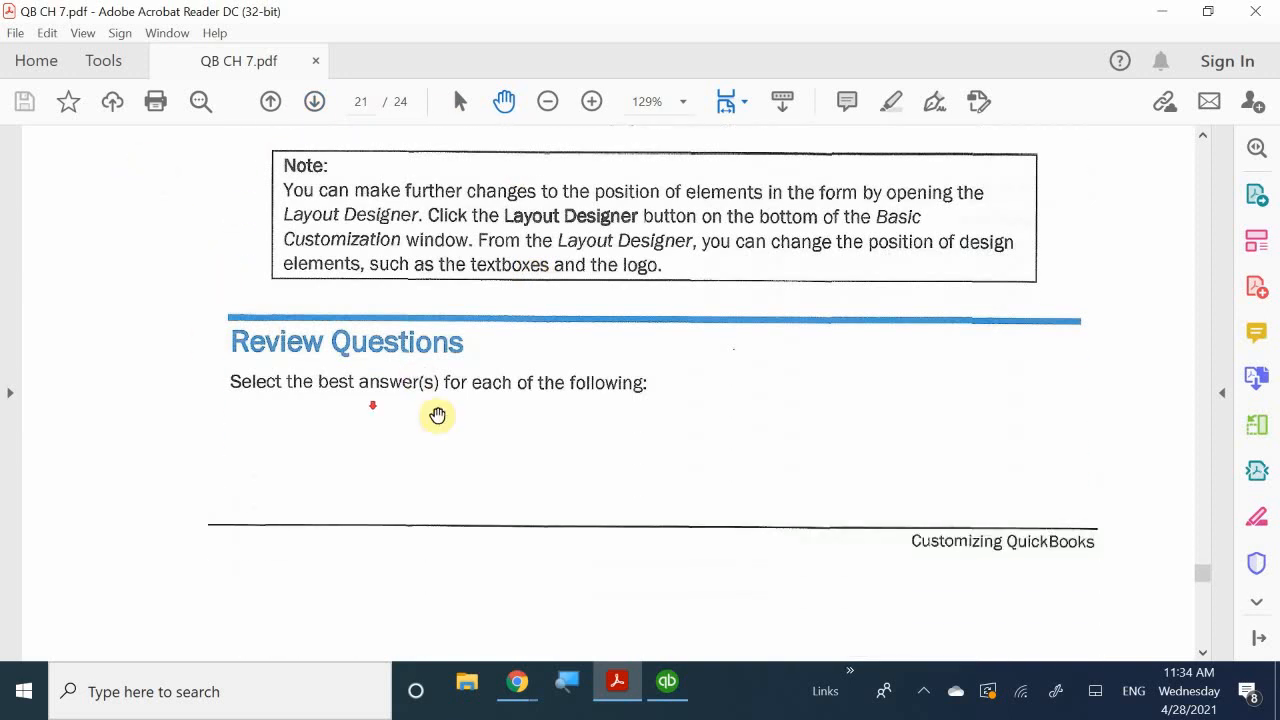
pyautogui.scroll(-1, 651, 472)
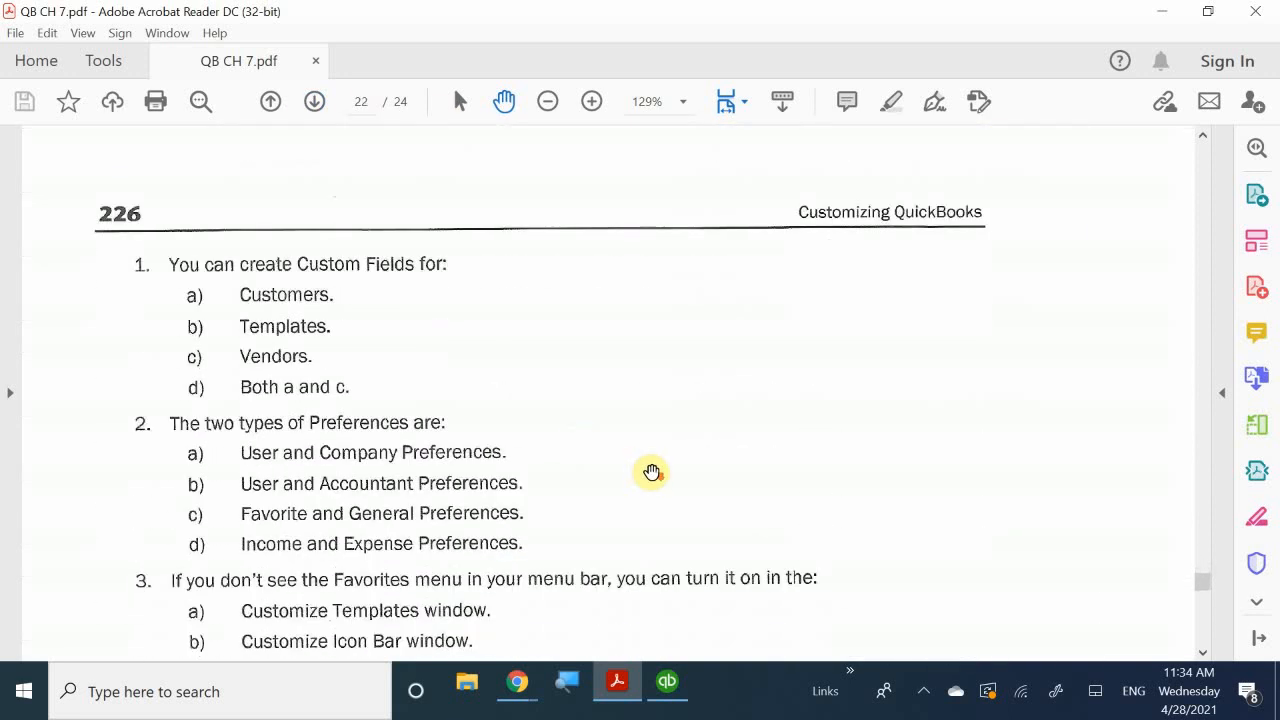
pyautogui.scroll(2, 651, 472)
pyautogui.scroll(-1, 651, 472)
pyautogui.scroll(-1, 651, 472)
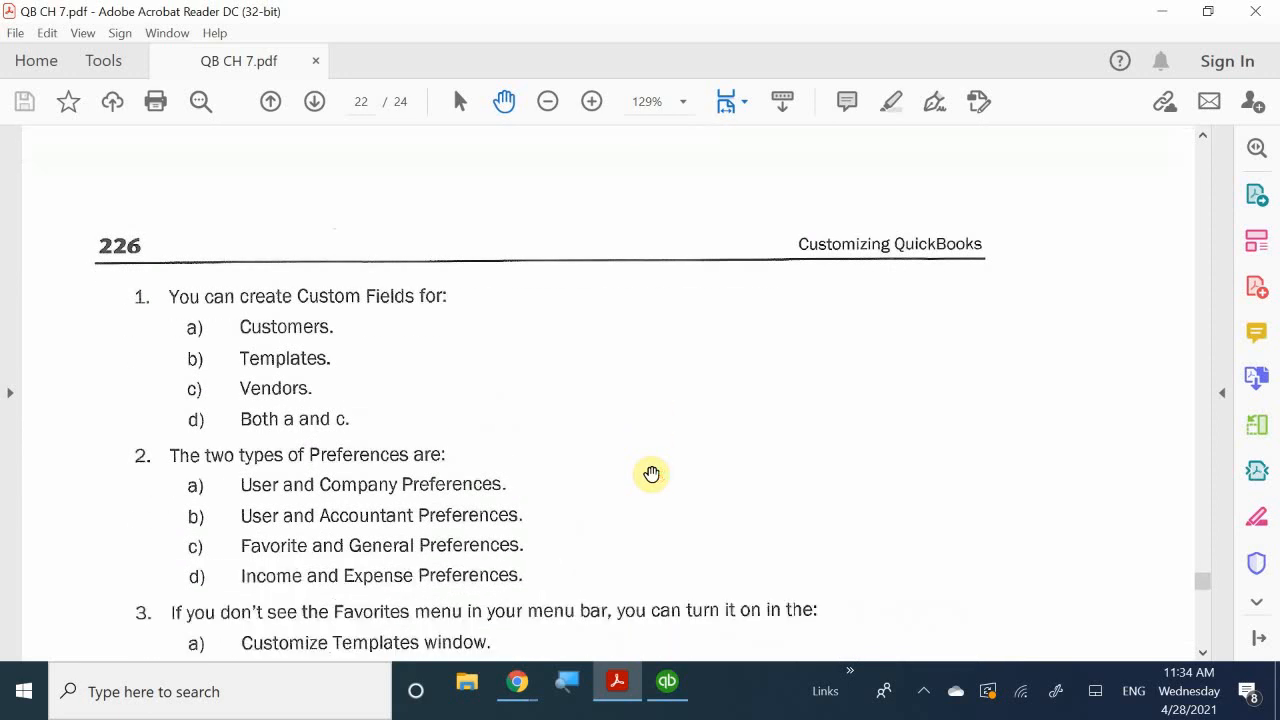
pyautogui.scroll(2, 826, 610)
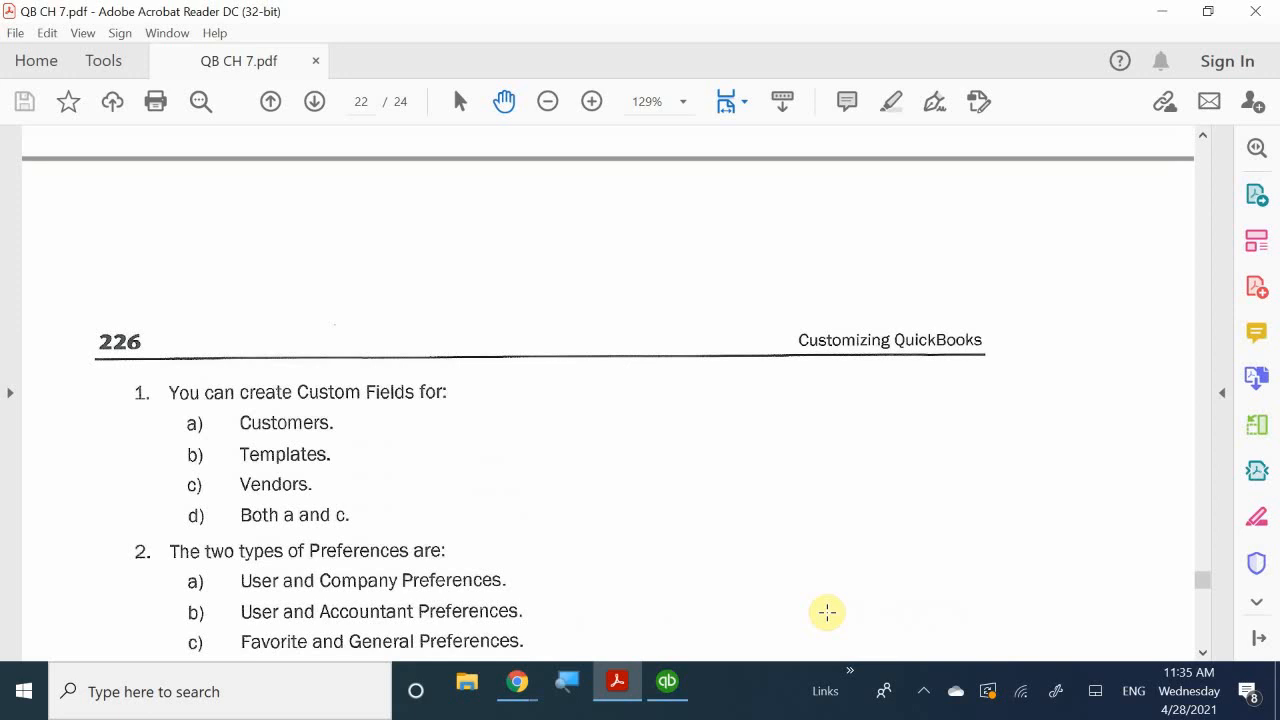
# - Scroll on to questions 2-4 about Preferences, the Favorites menu and template types
pyautogui.scroll(-4, 826, 612)
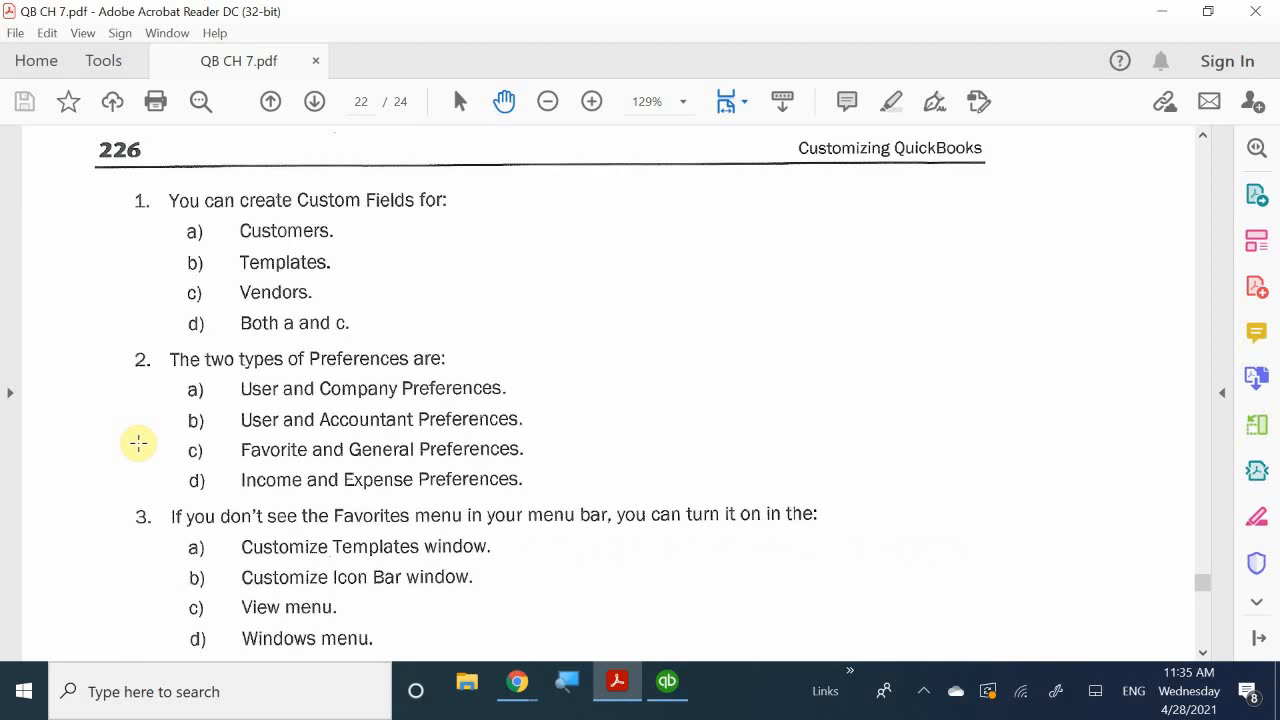
pyautogui.scroll(-3, 138, 443)
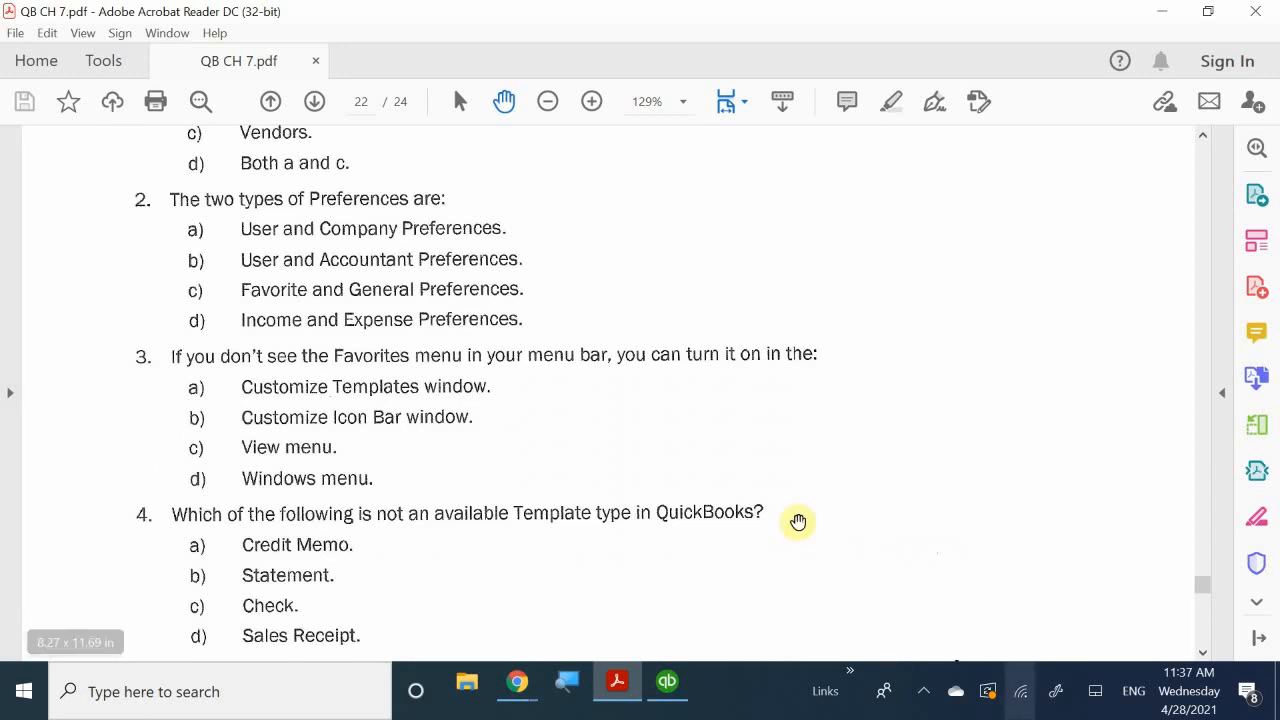
# - Uncheck View > Favorites Menu in QuickBooks, then check it again
pyautogui.click(668, 683)
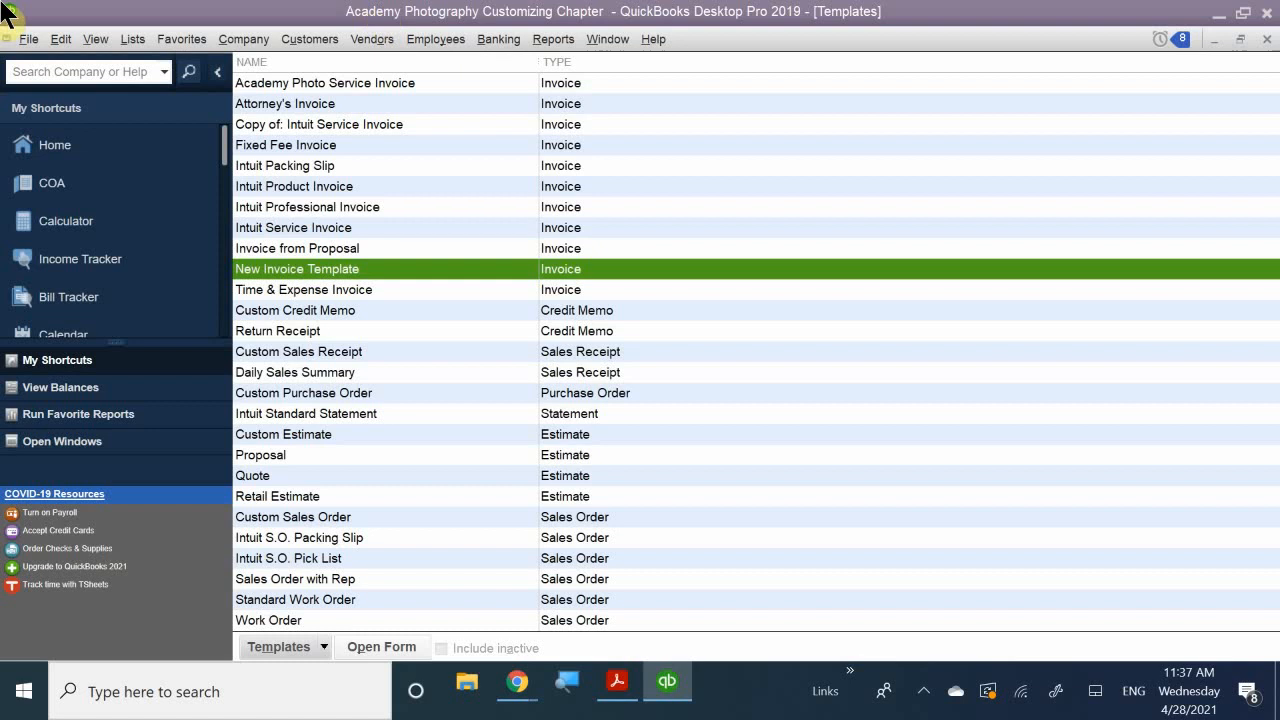
pyautogui.click(94, 40)
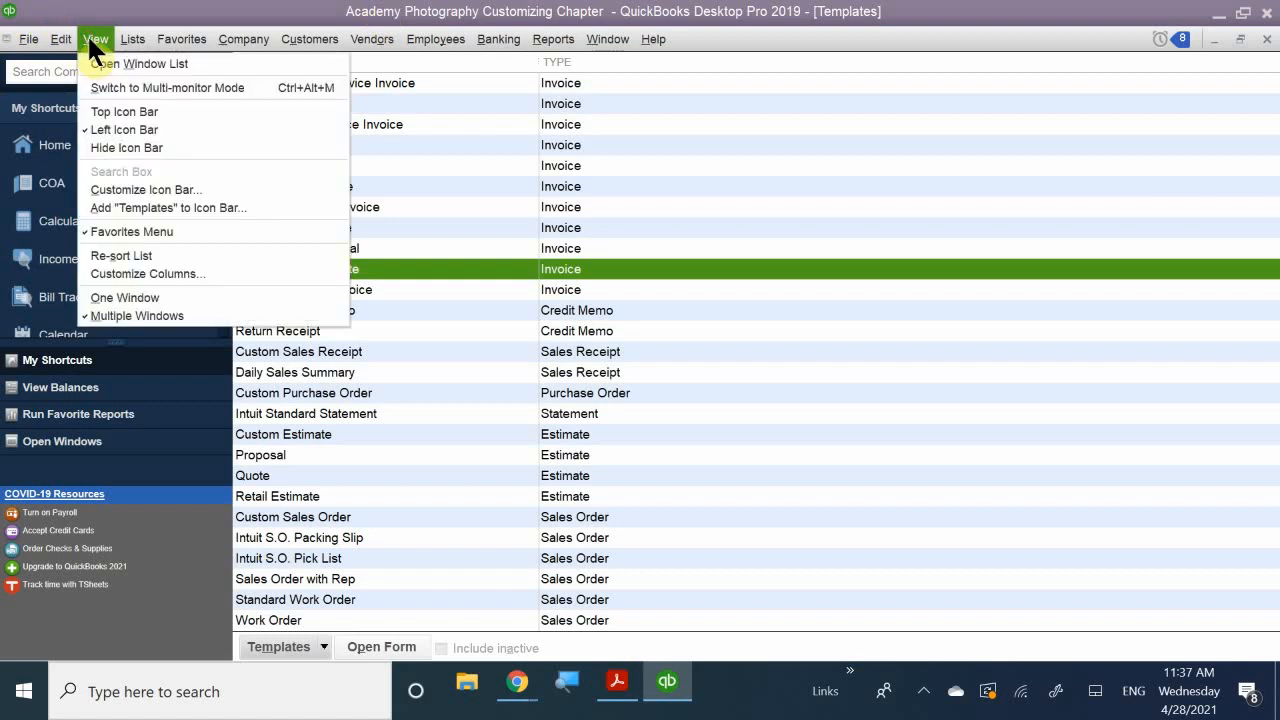
pyautogui.click(140, 232)
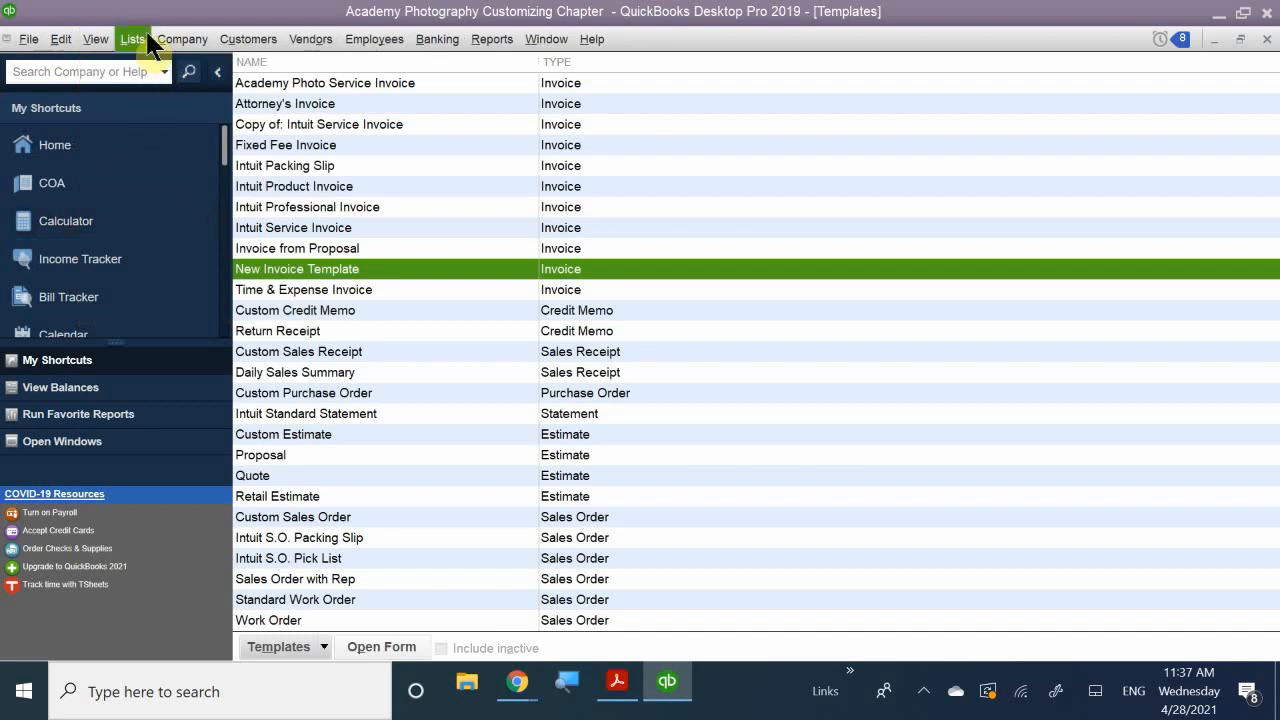
pyautogui.click(97, 40)
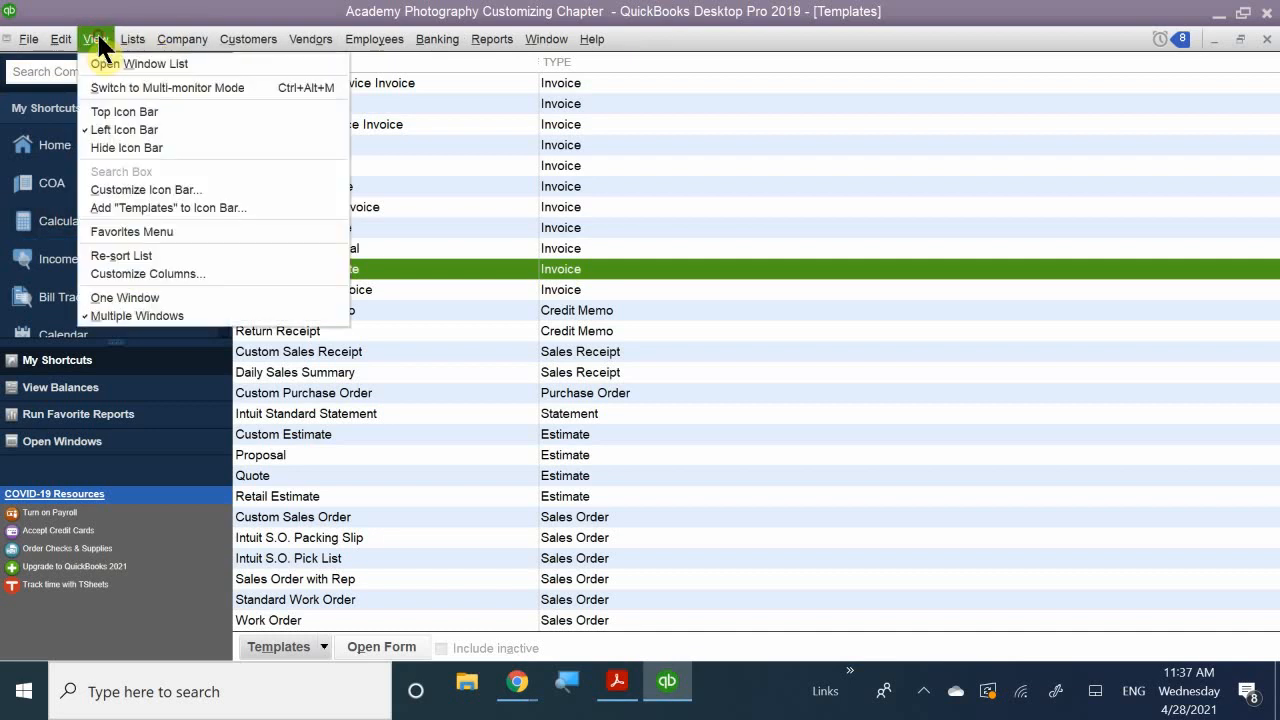
pyautogui.click(152, 232)
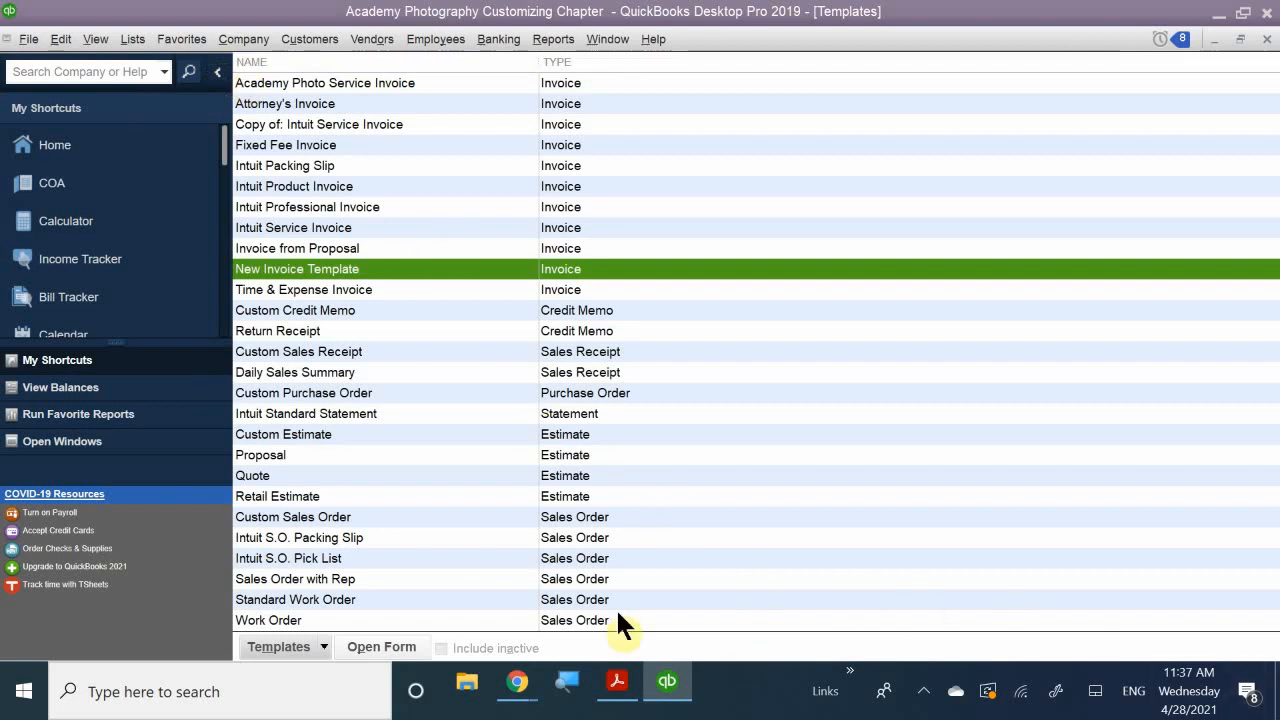
pyautogui.click(614, 680)
# - Scroll to review question 5 and the Customizing Problem 1 instructions
pyautogui.scroll(-3, 489, 500)
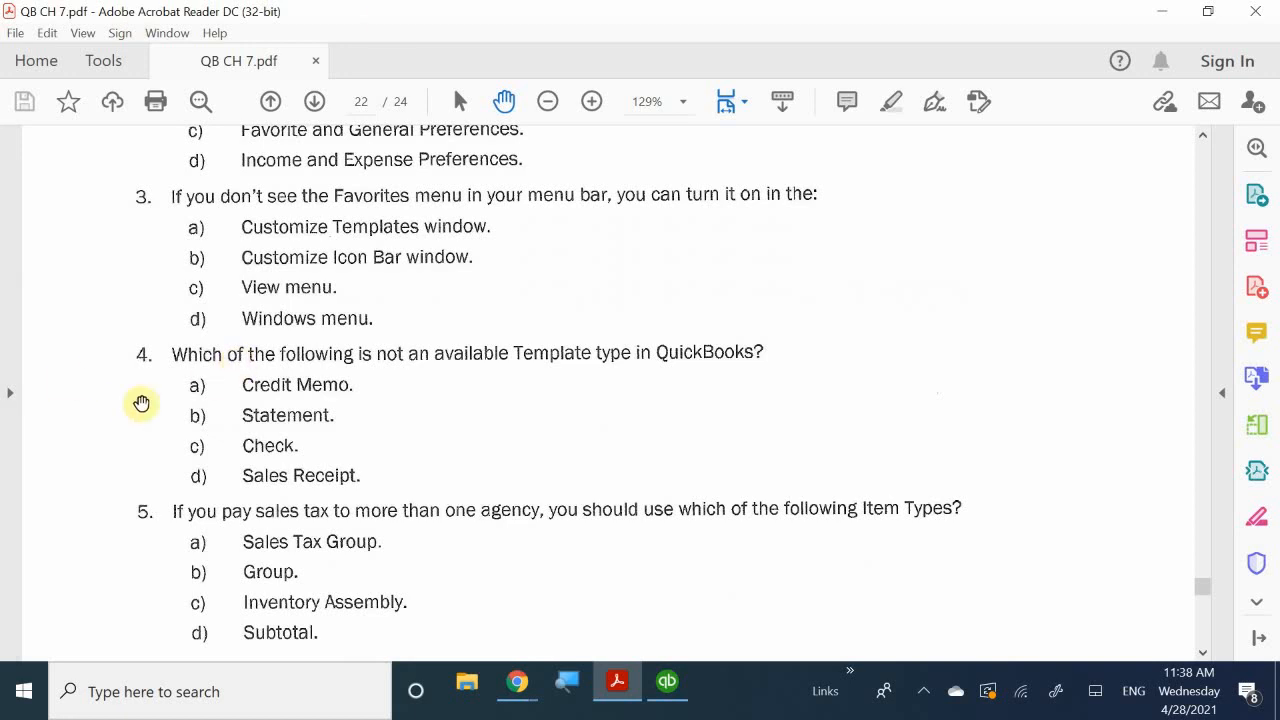
pyautogui.scroll(-2, 140, 410)
pyautogui.scroll(-1, 148, 413)
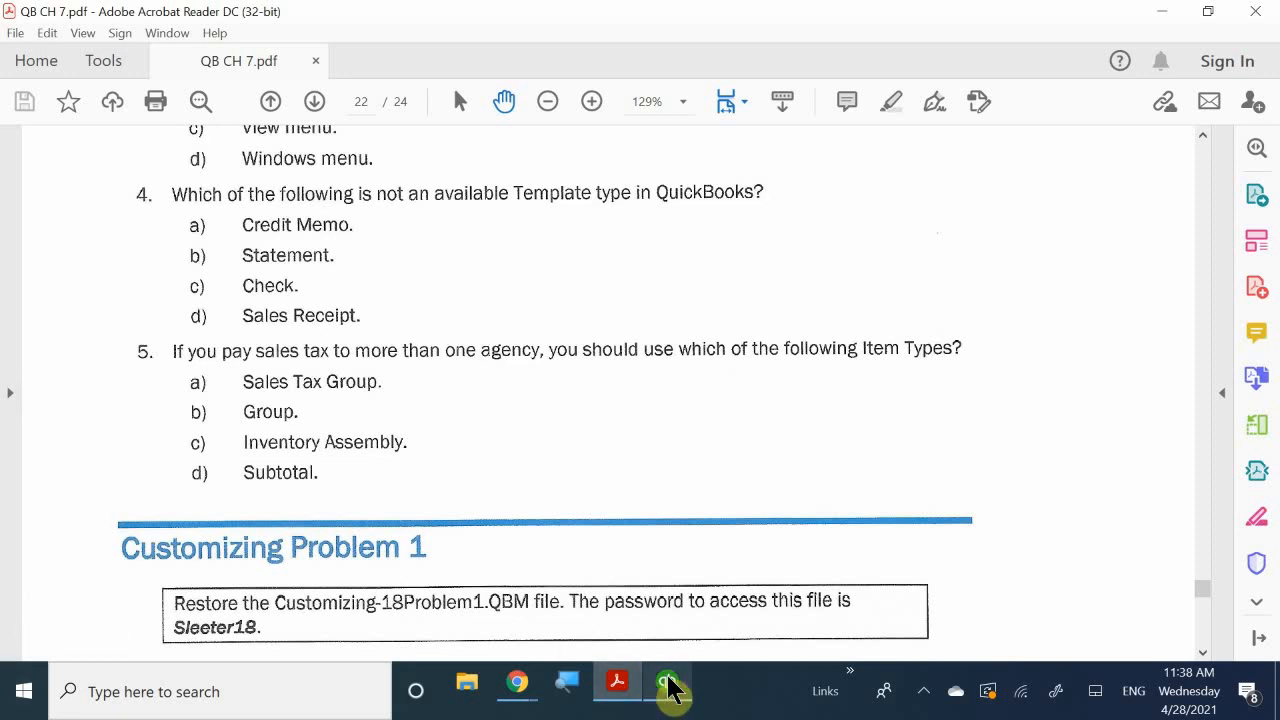
# - Close the Templates list and Home page, then close the company file
pyautogui.moveTo(670, 688)
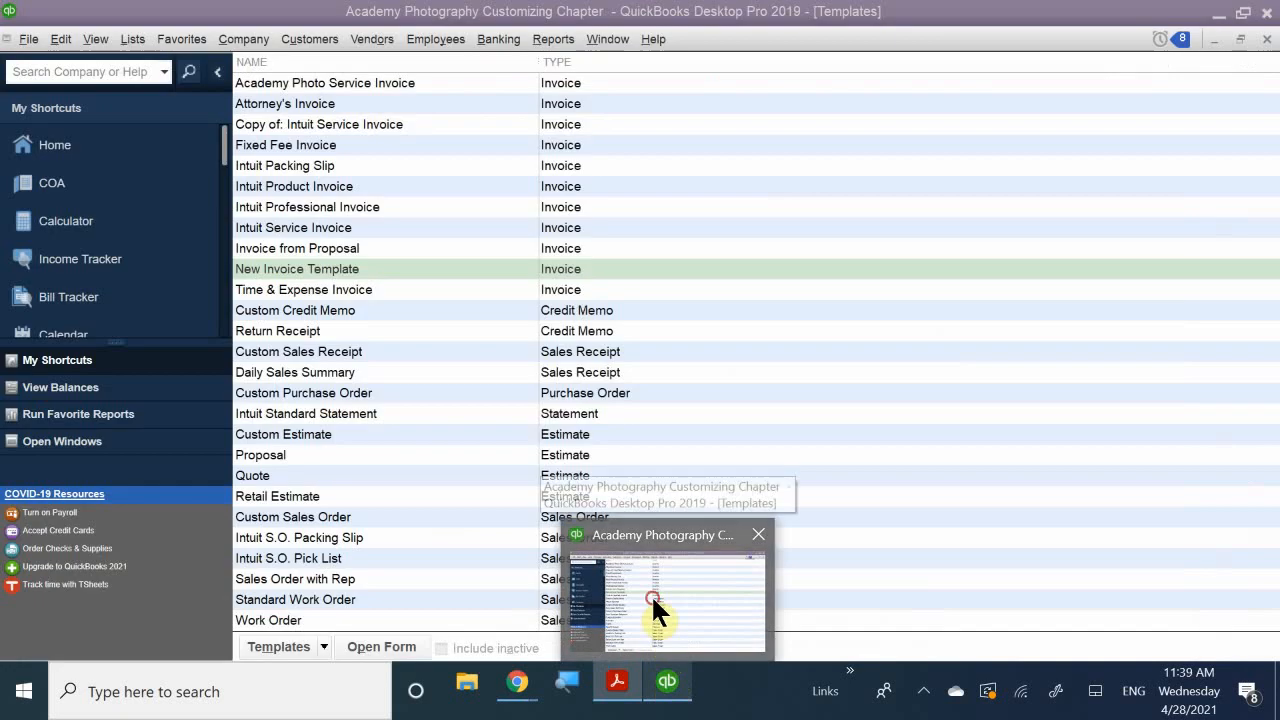
pyautogui.click(653, 601)
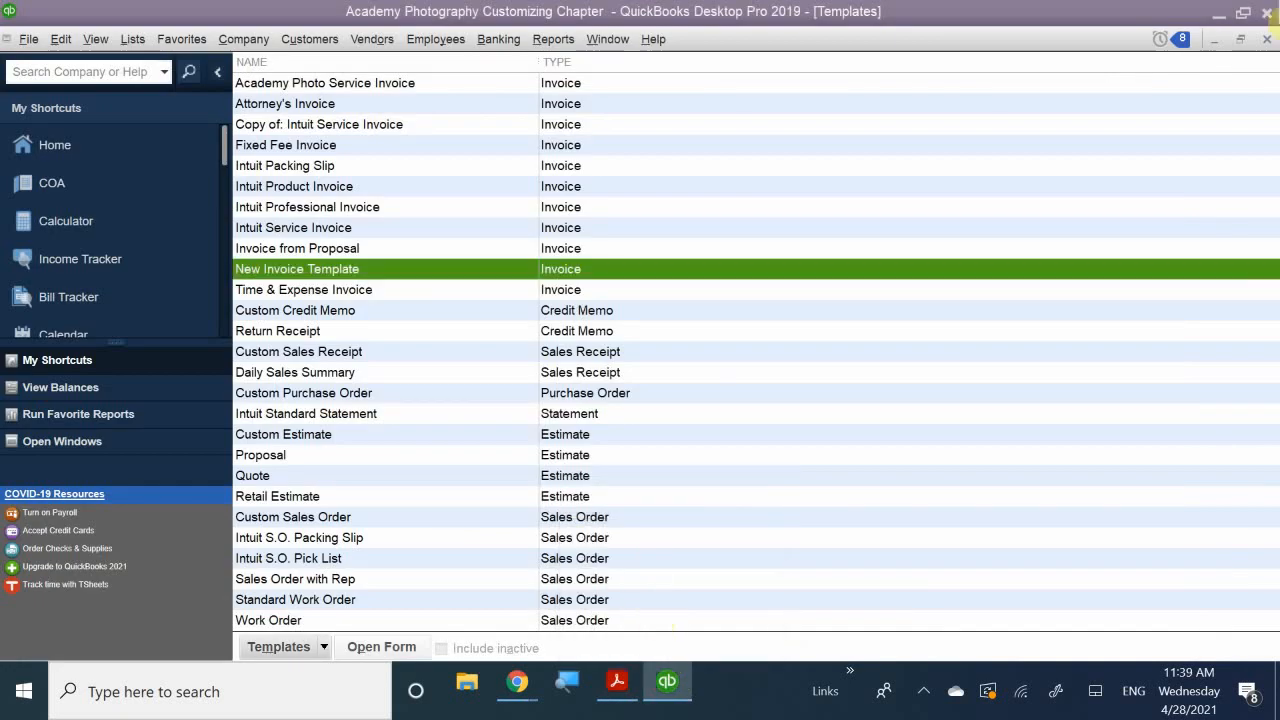
pyautogui.click(1264, 39)
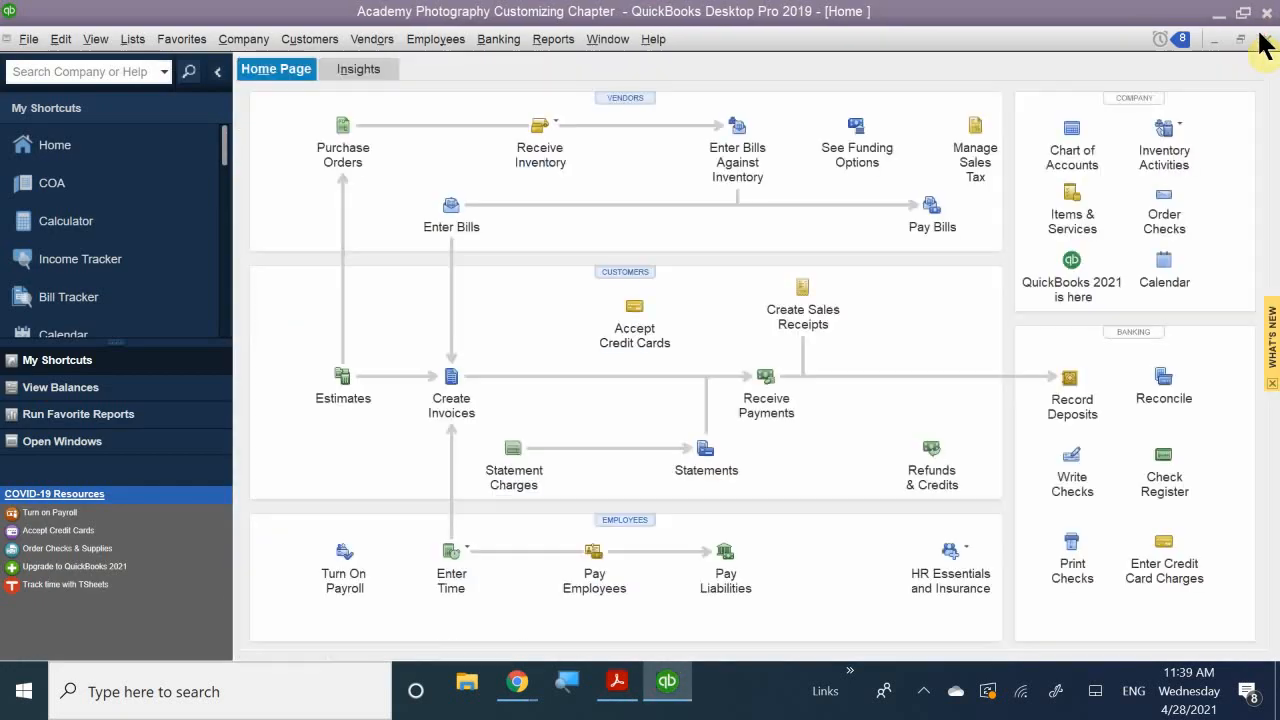
pyautogui.click(1264, 40)
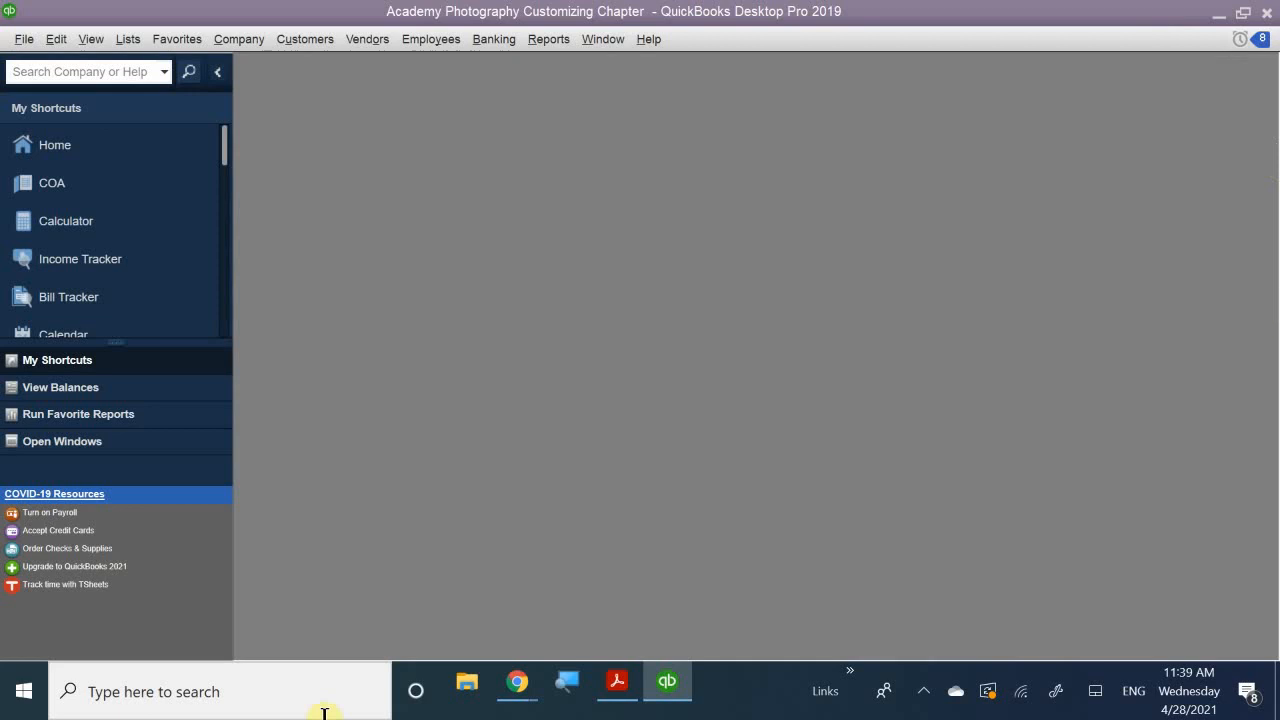
pyautogui.click(23, 40)
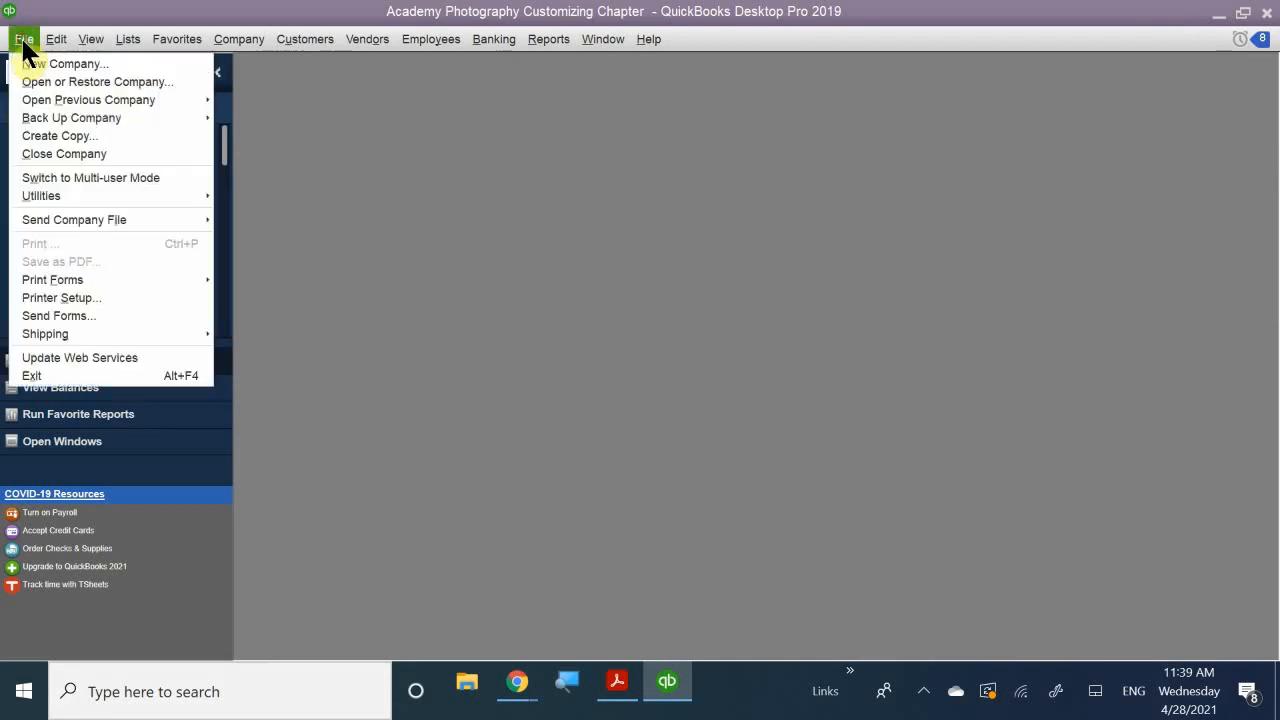
pyautogui.click(122, 155)
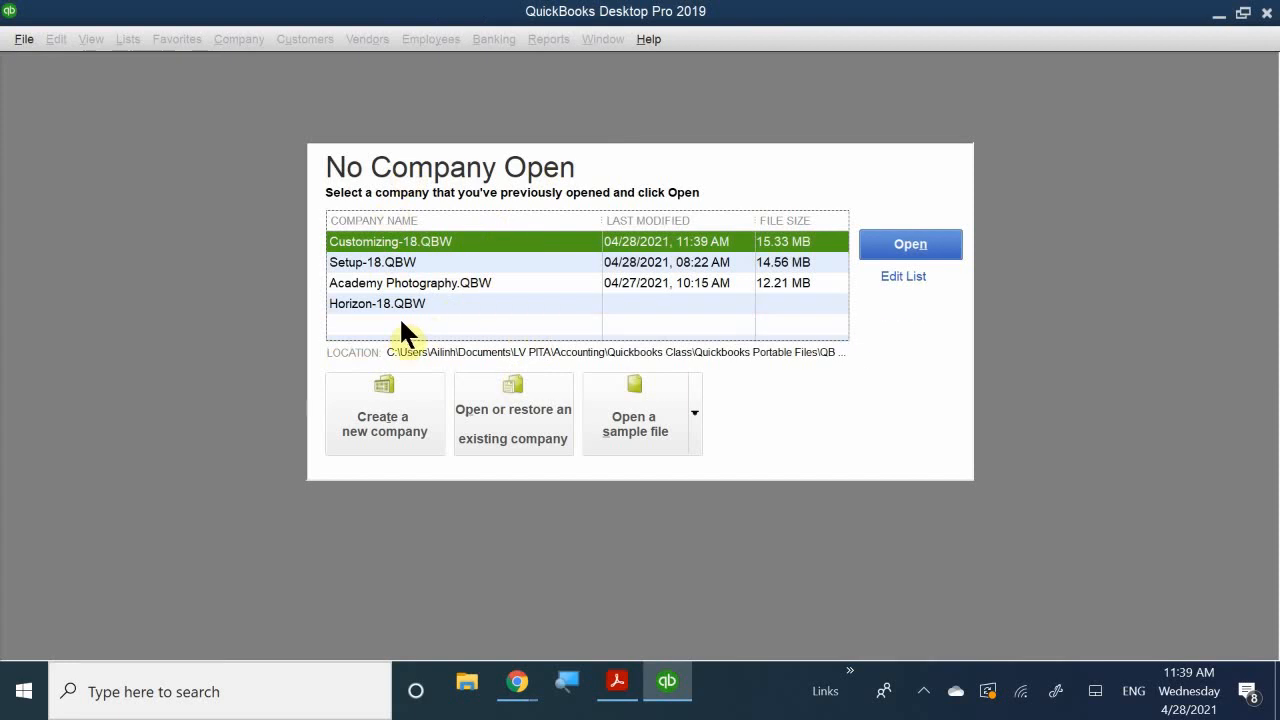
# - Start a new company with the guided setup, maximize its window and skip Intuit sign-in
pyautogui.click(395, 410)
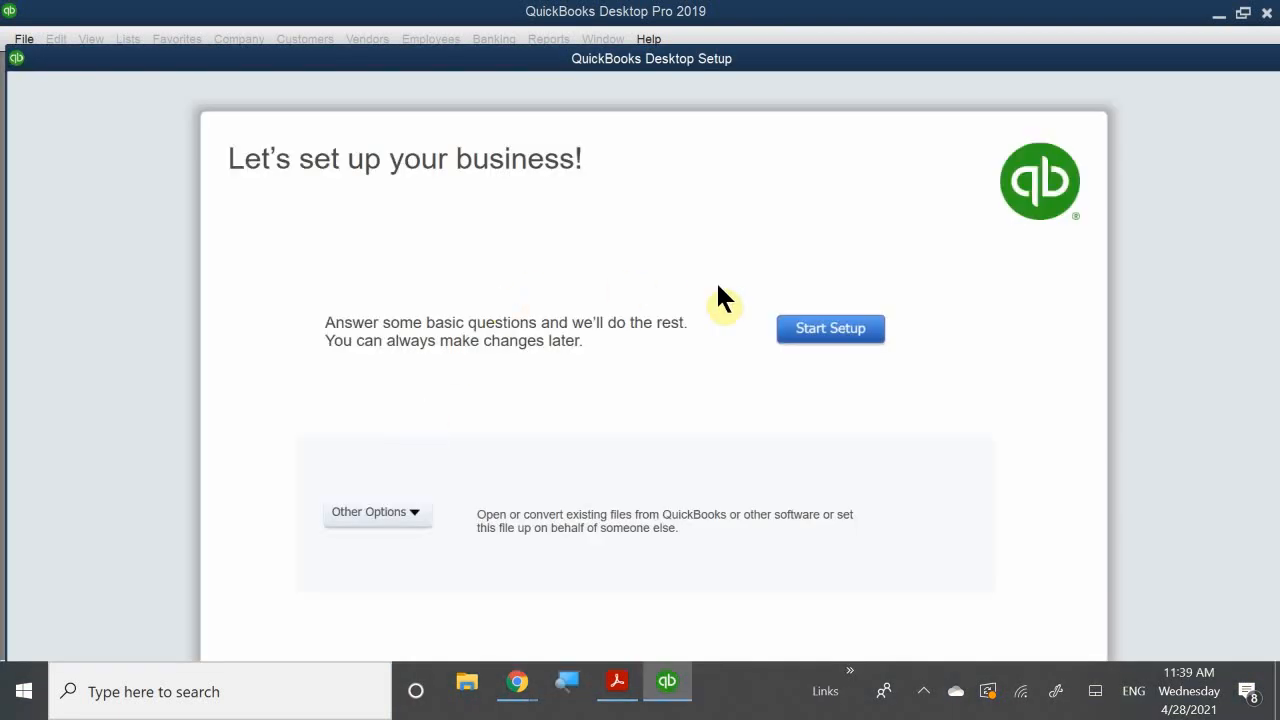
pyautogui.click(797, 328)
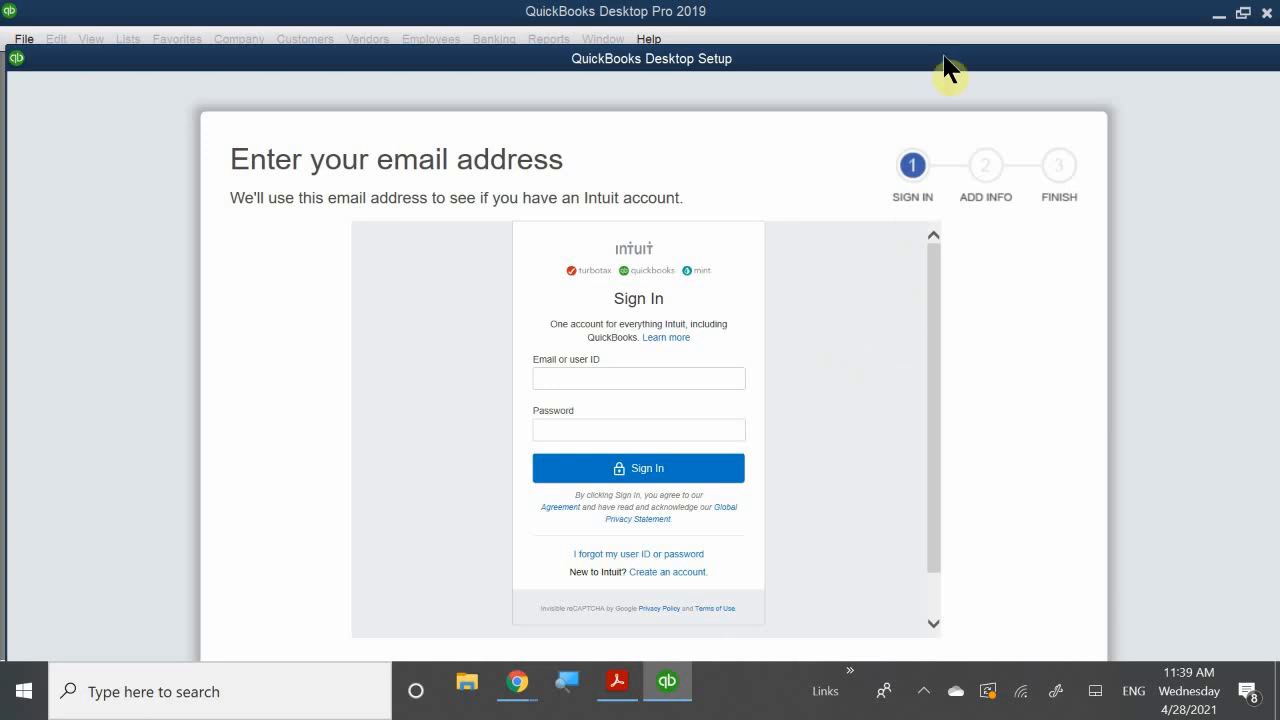
pyautogui.doubleClick(1050, 58)
pyautogui.moveTo(1034, 24); pyautogui.dragTo(1008, 15)
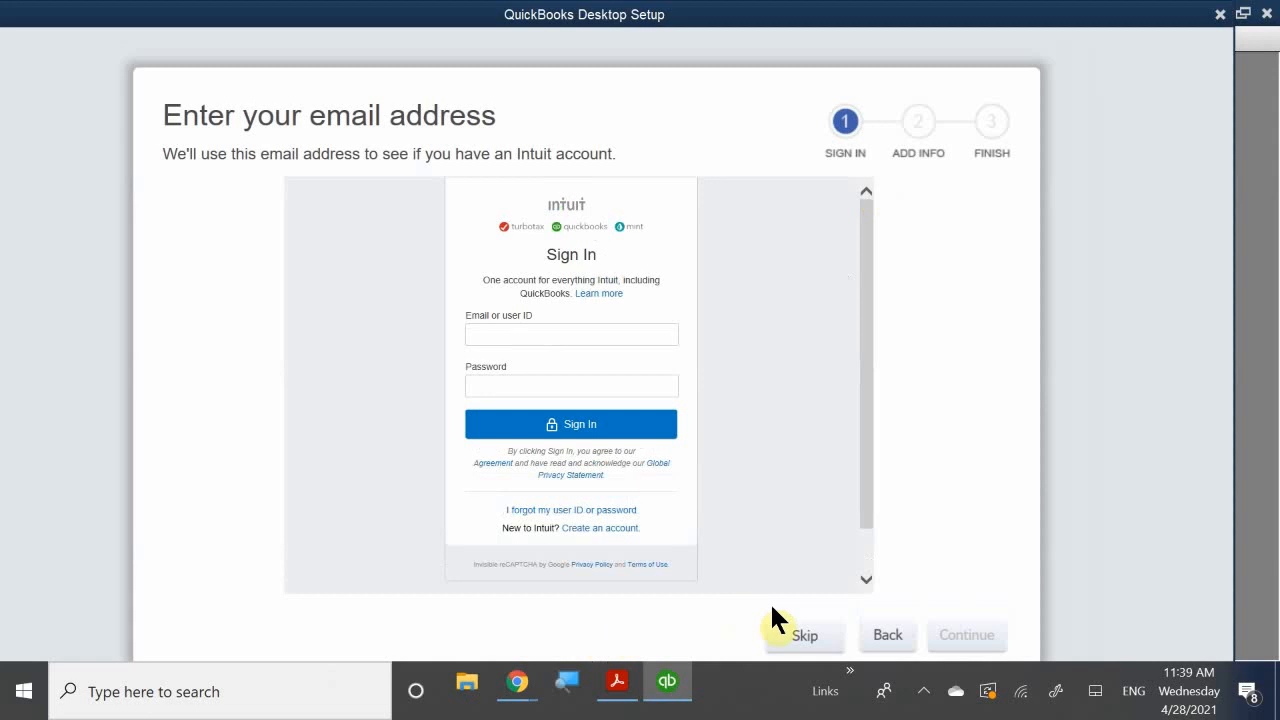
pyautogui.click(804, 638)
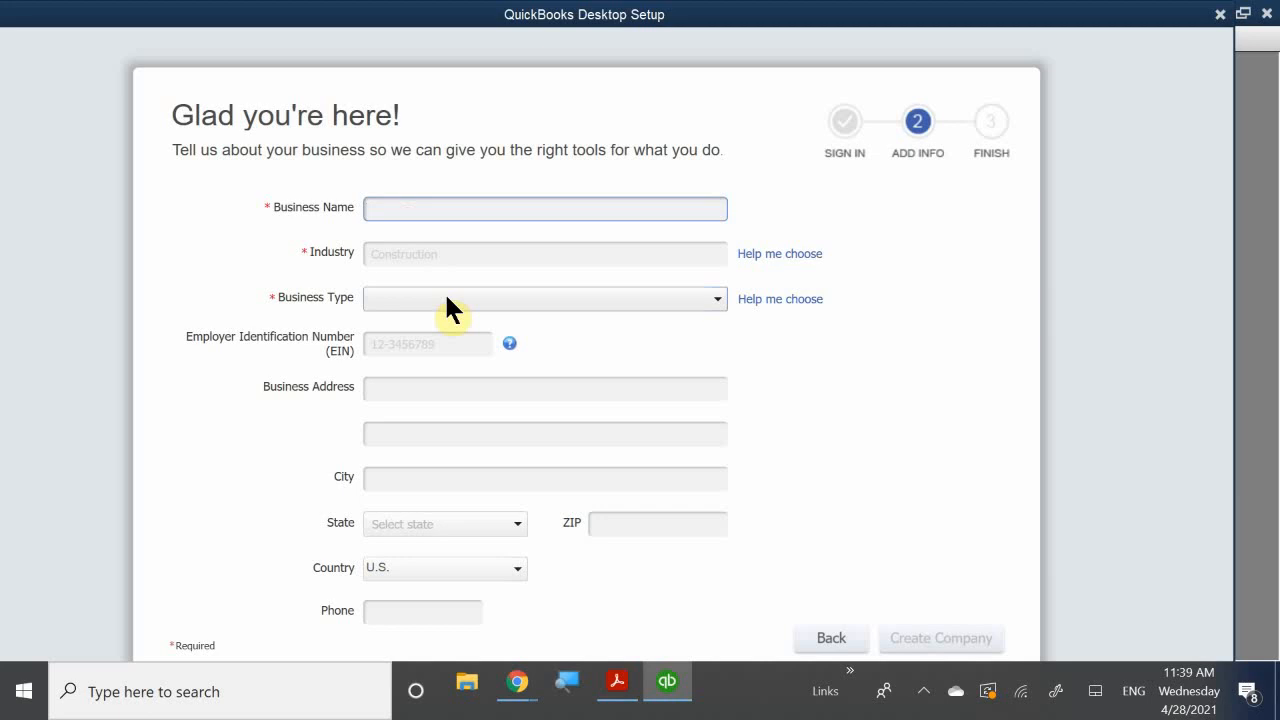
# - Enter business name Coffee Cafe, industry Restaurant, Caterer, or Bar, and type Sole Proprietorship
pyautogui.write('Coffee Cafe')
pyautogui.click(397, 254)
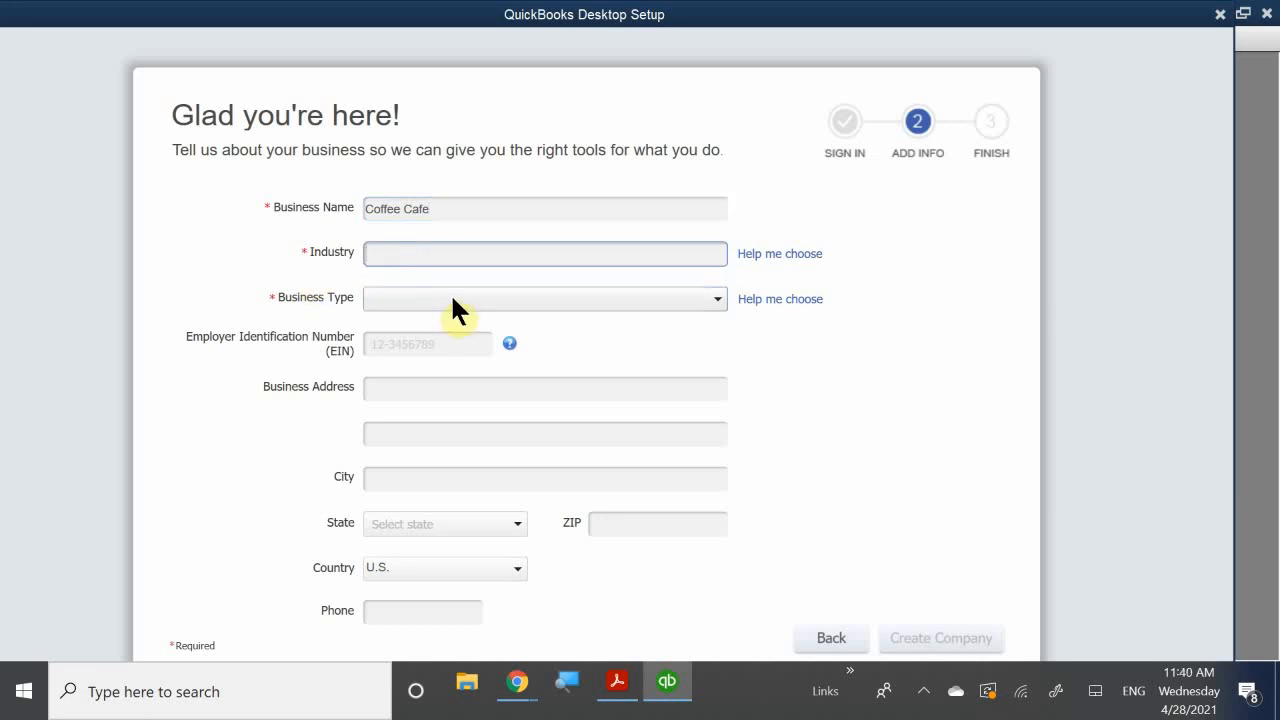
pyautogui.write('rest')
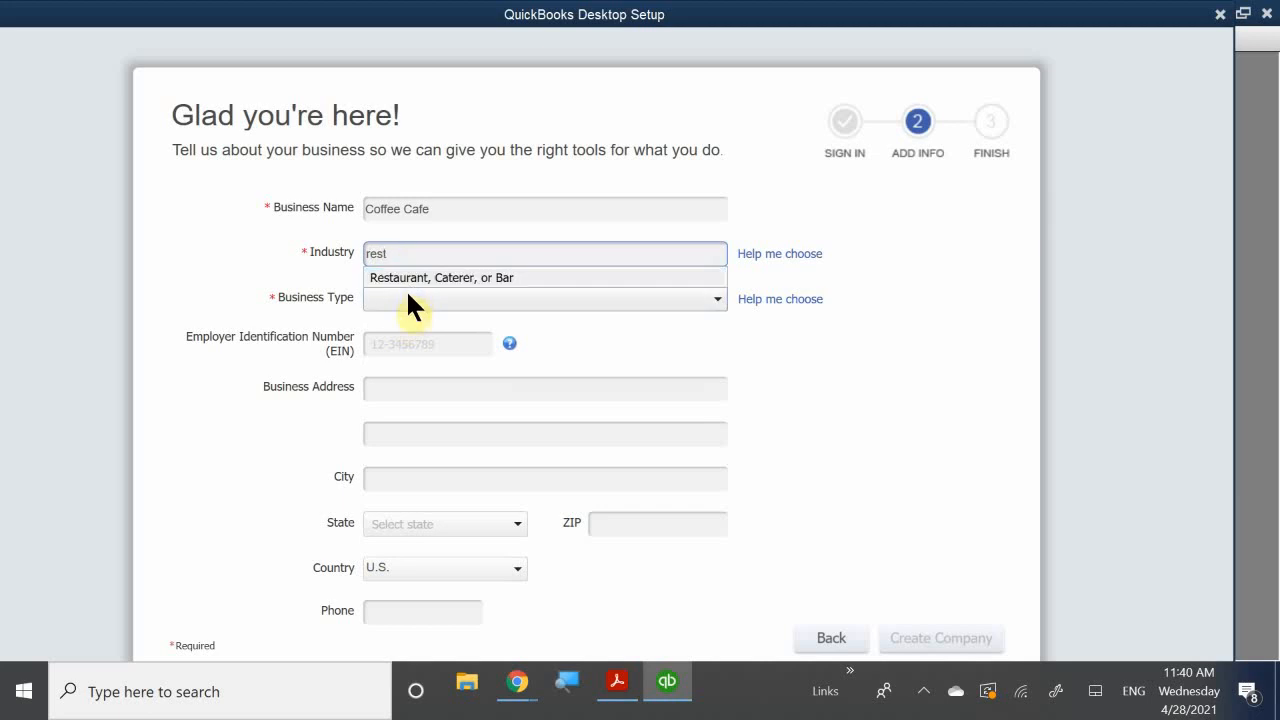
pyautogui.click(406, 277)
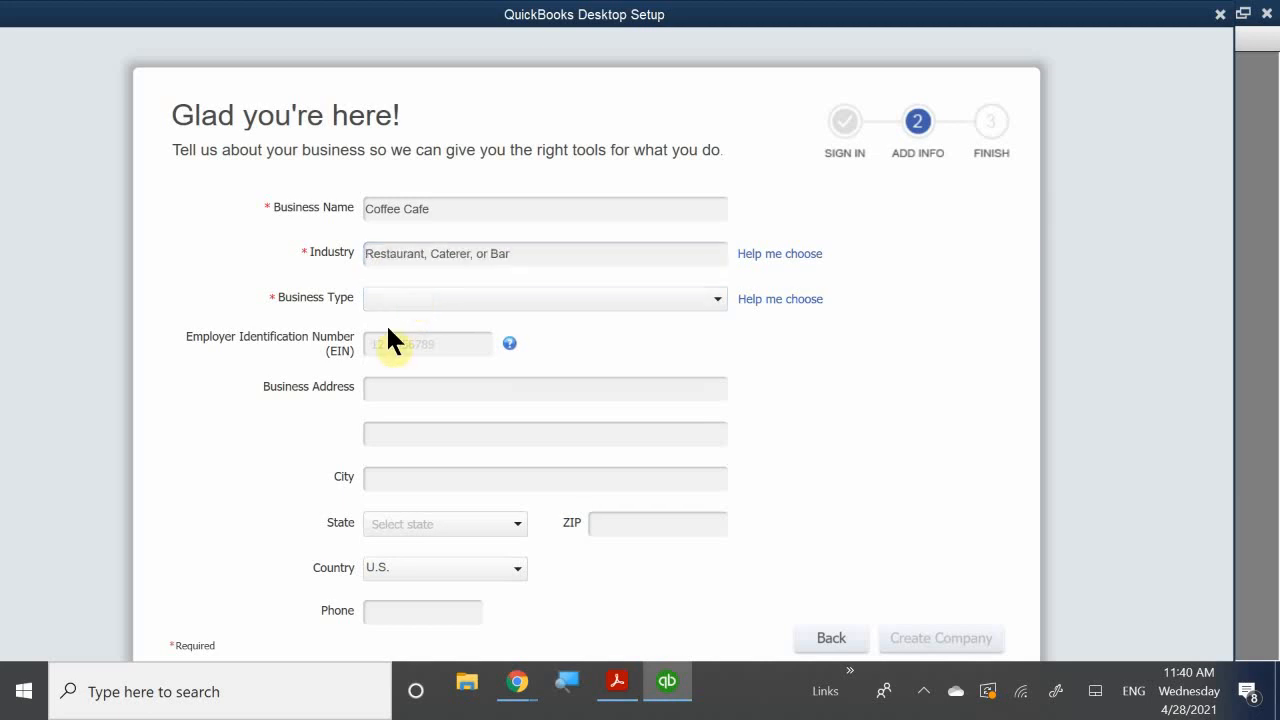
pyautogui.click(421, 297)
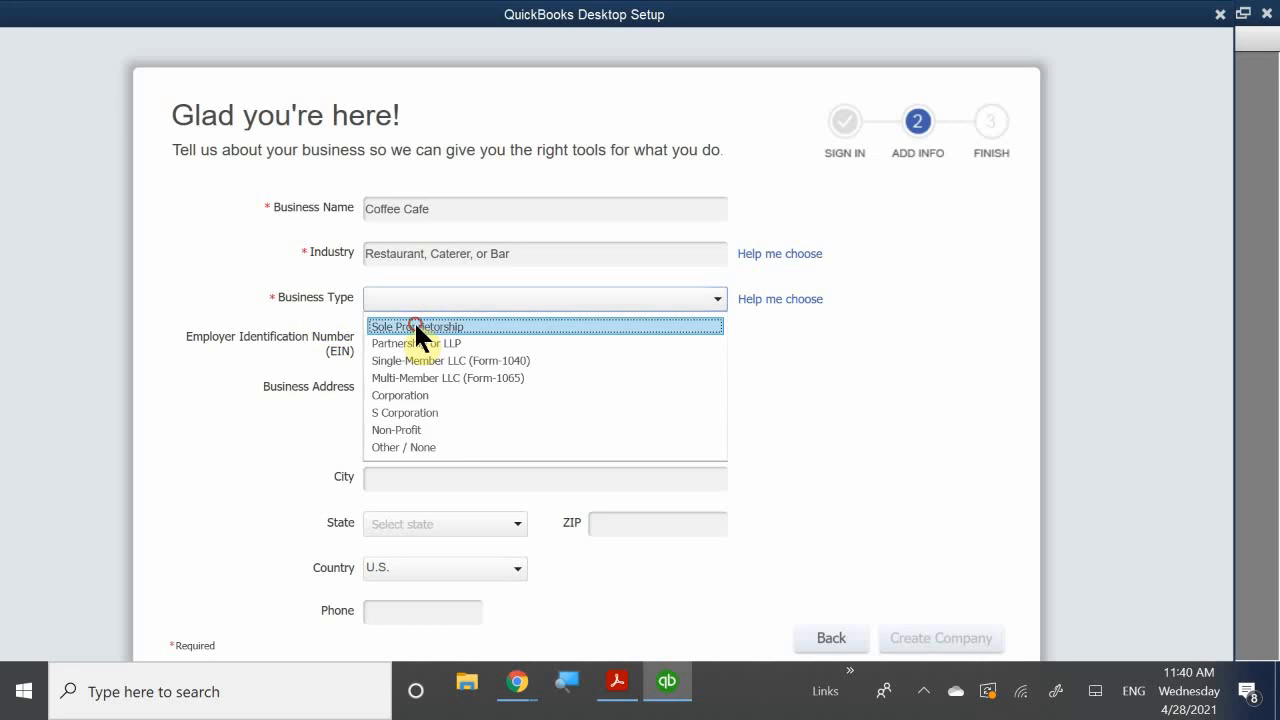
pyautogui.click(414, 324)
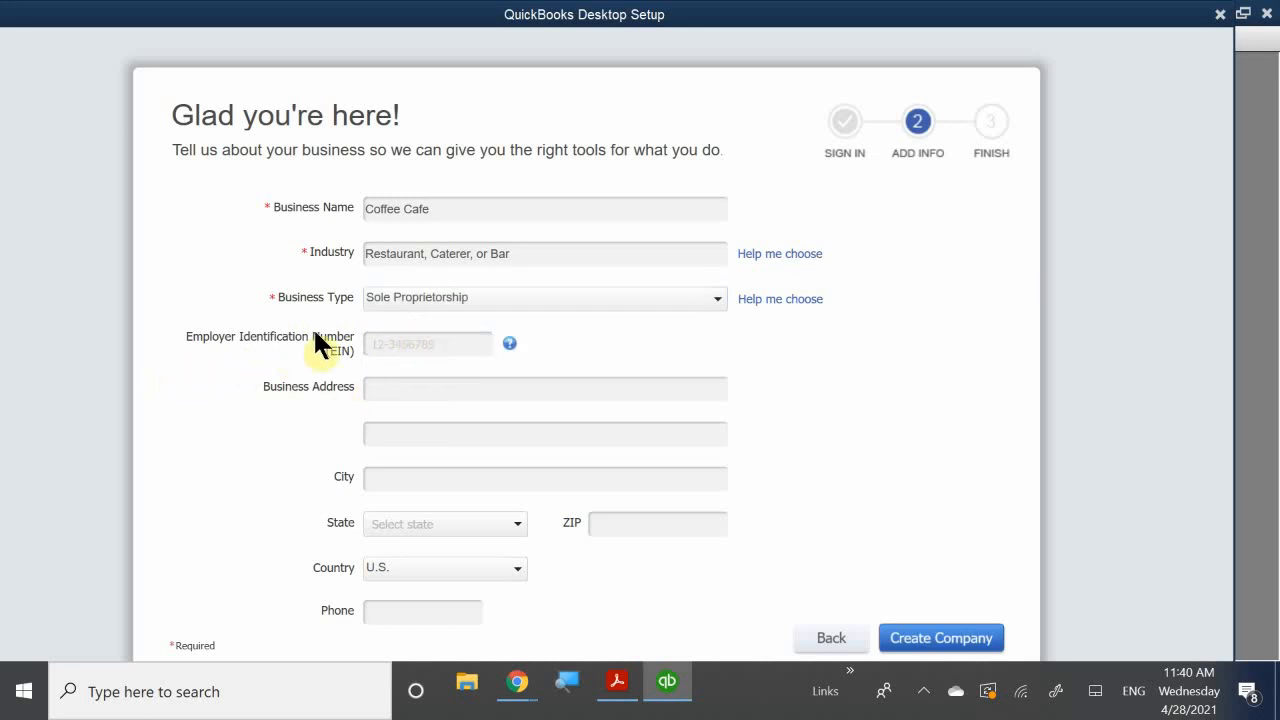
# - Enter the business's EIN and street address, correcting a typo in the street name
pyautogui.click(385, 345)
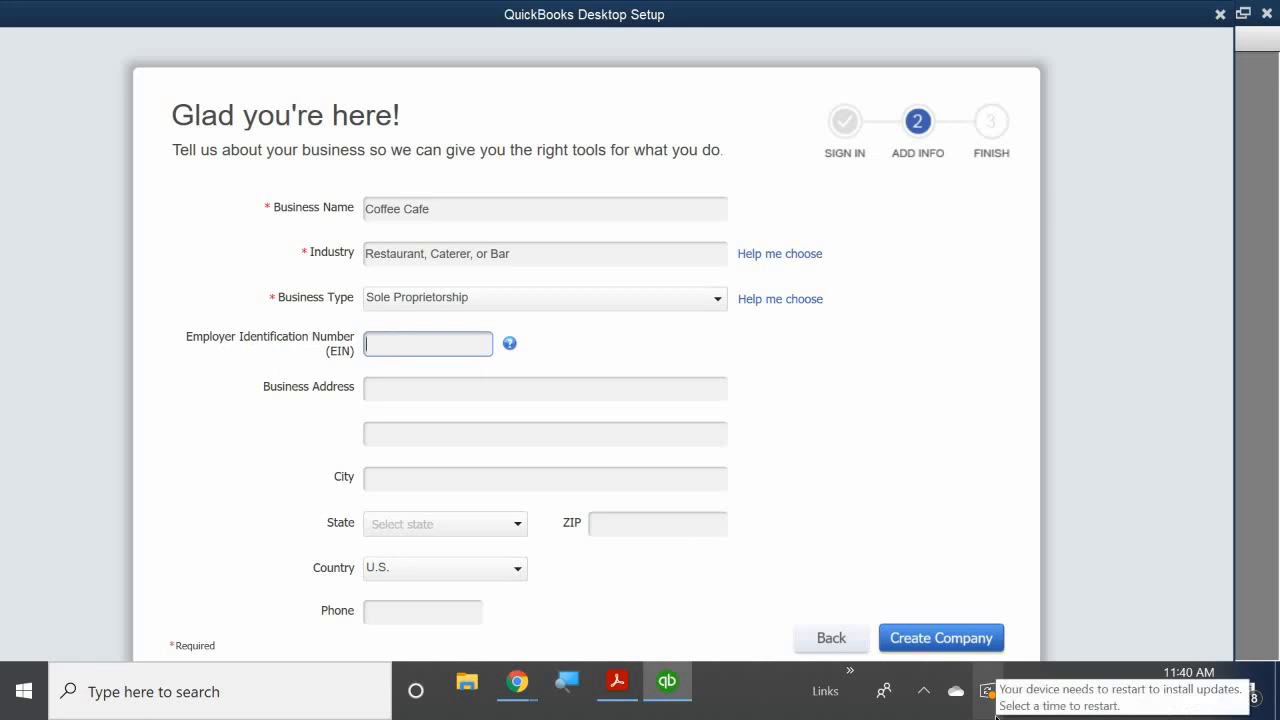
pyautogui.write('11-1234567')
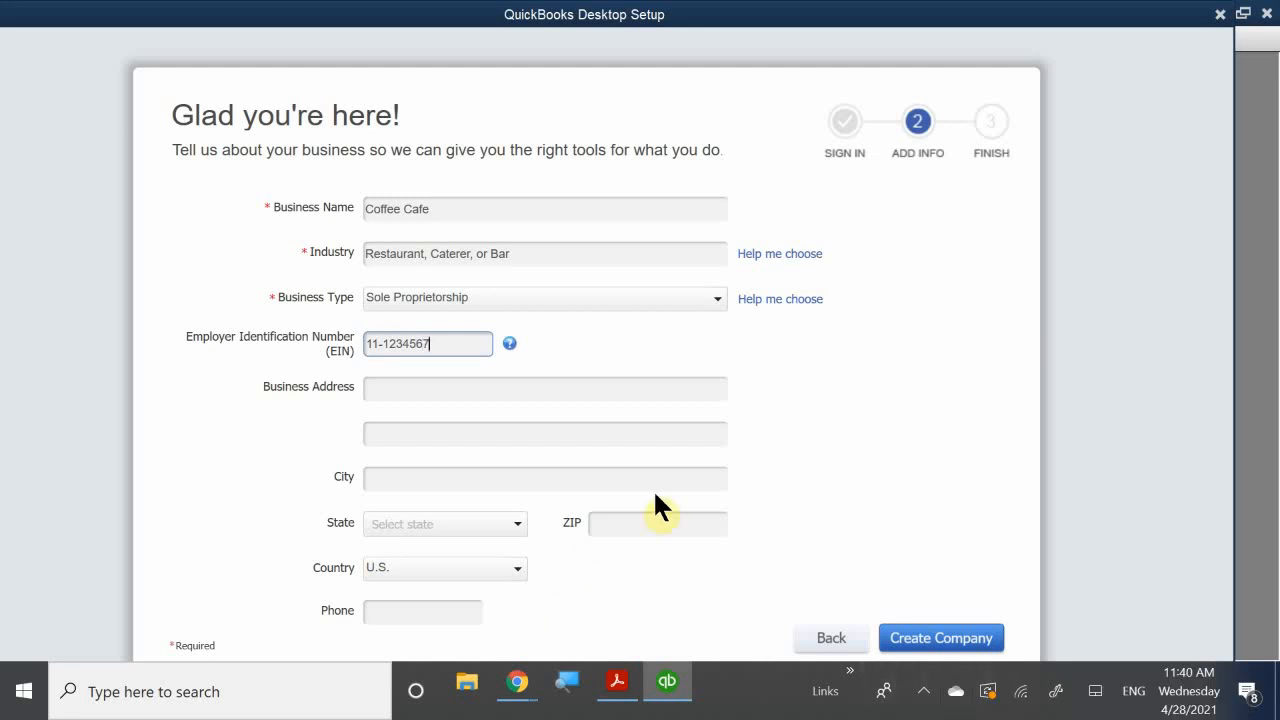
pyautogui.click(381, 388)
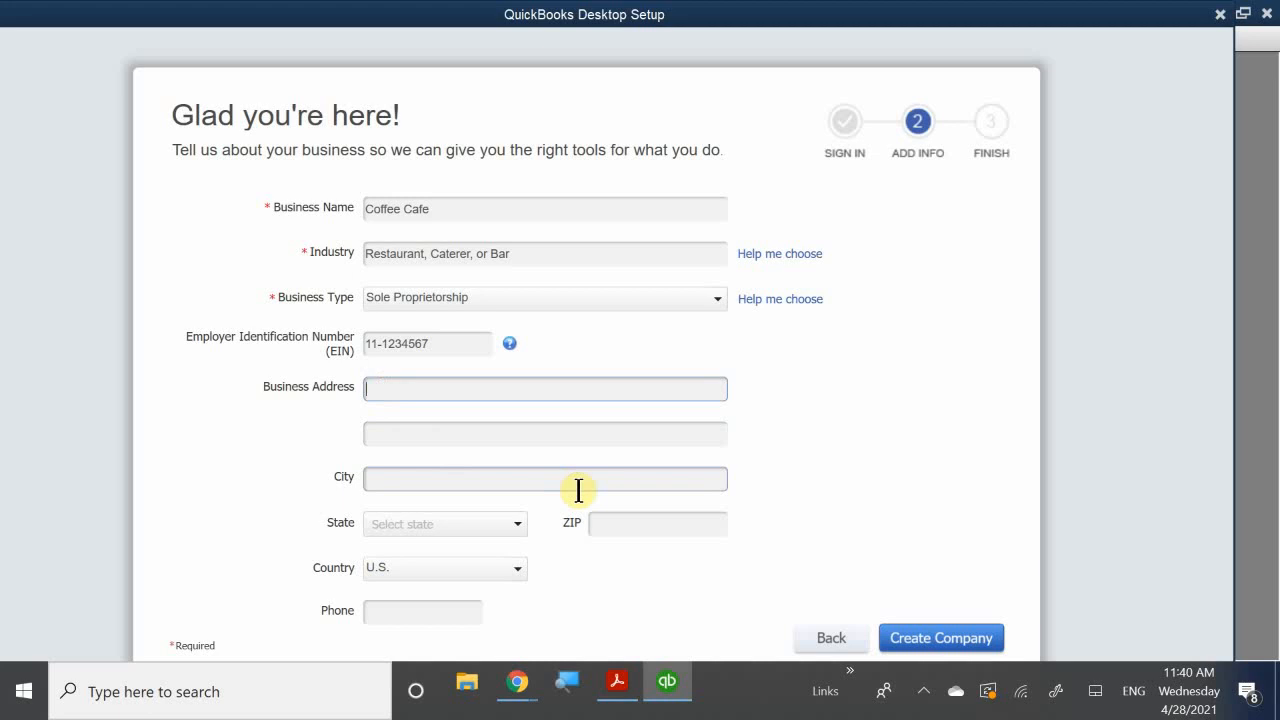
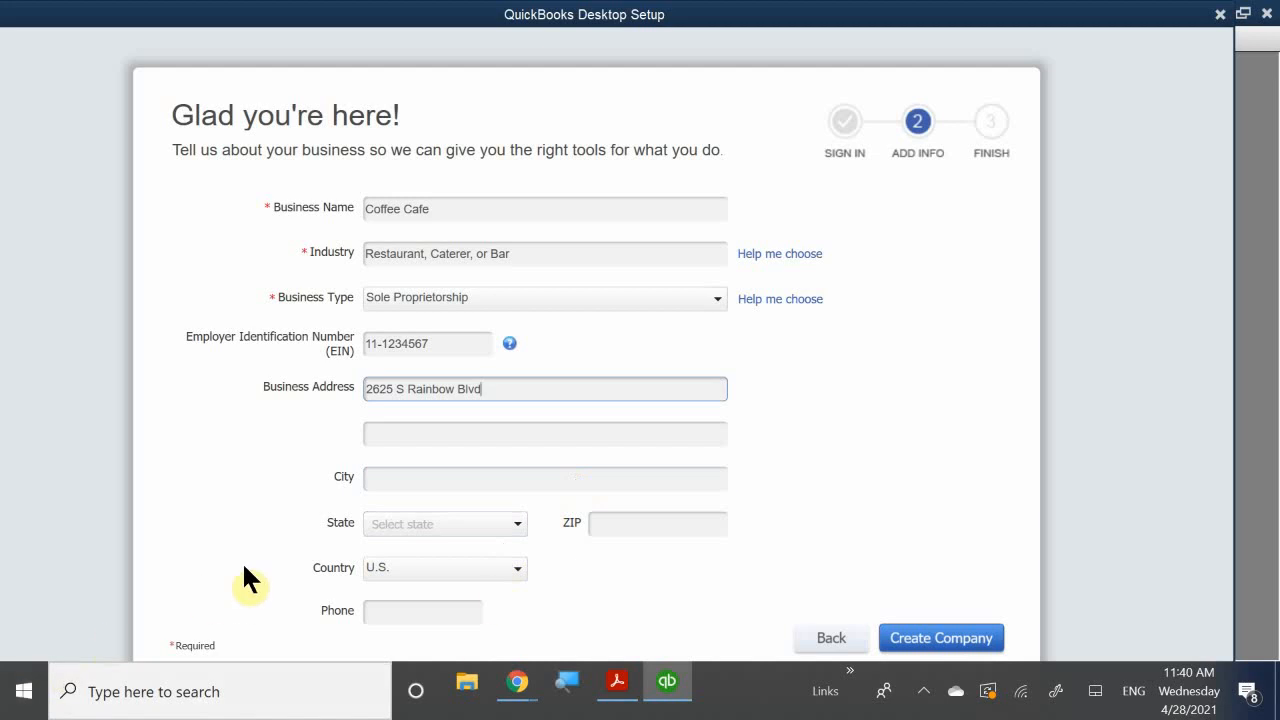
# - Fill in city Las Vegas, state NV, the ZIP code and the business phone number
pyautogui.click(427, 478)
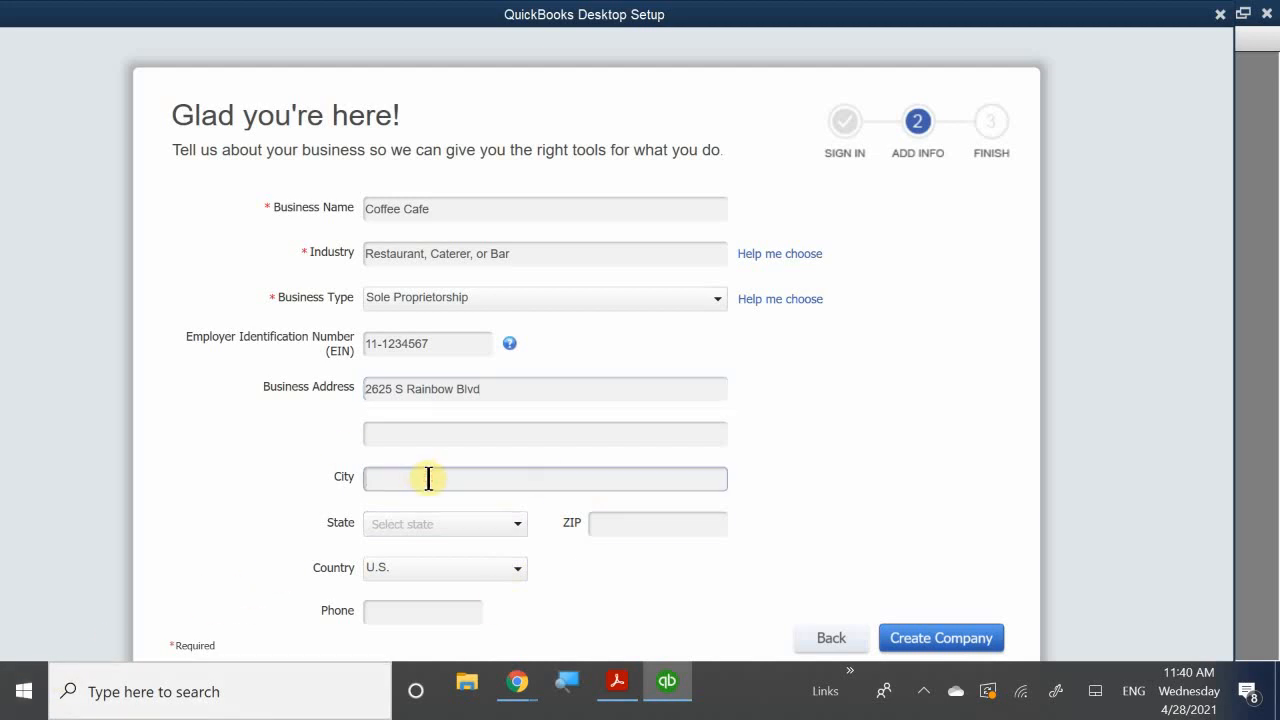
pyautogui.write('Las Ve')
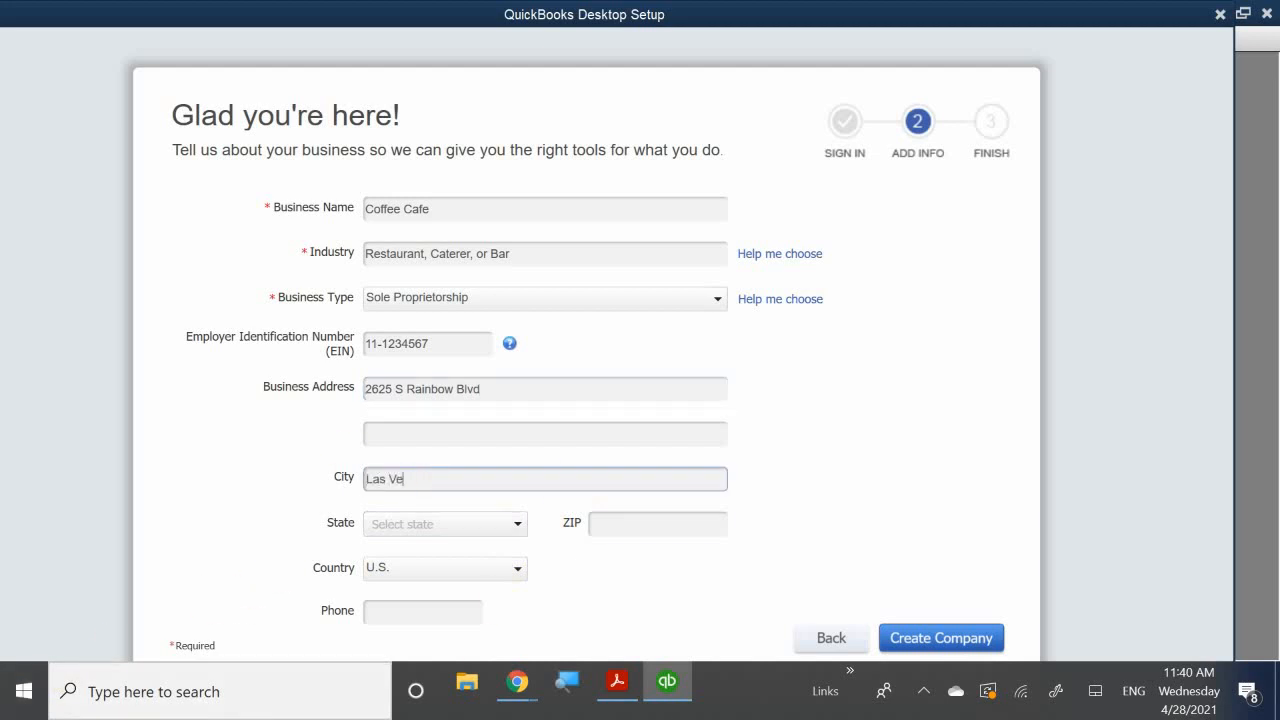
pyautogui.write('gas')
pyautogui.click(418, 515)
pyautogui.scroll(-9, 390, 445)
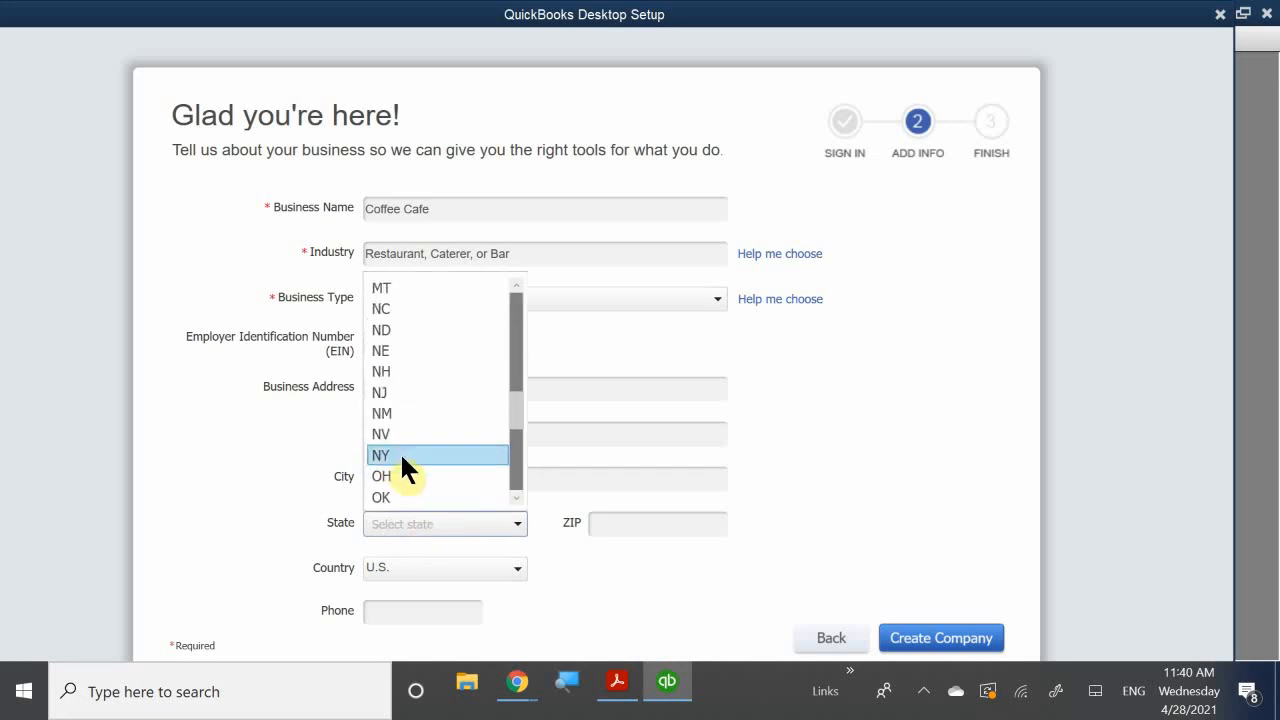
pyautogui.click(401, 434)
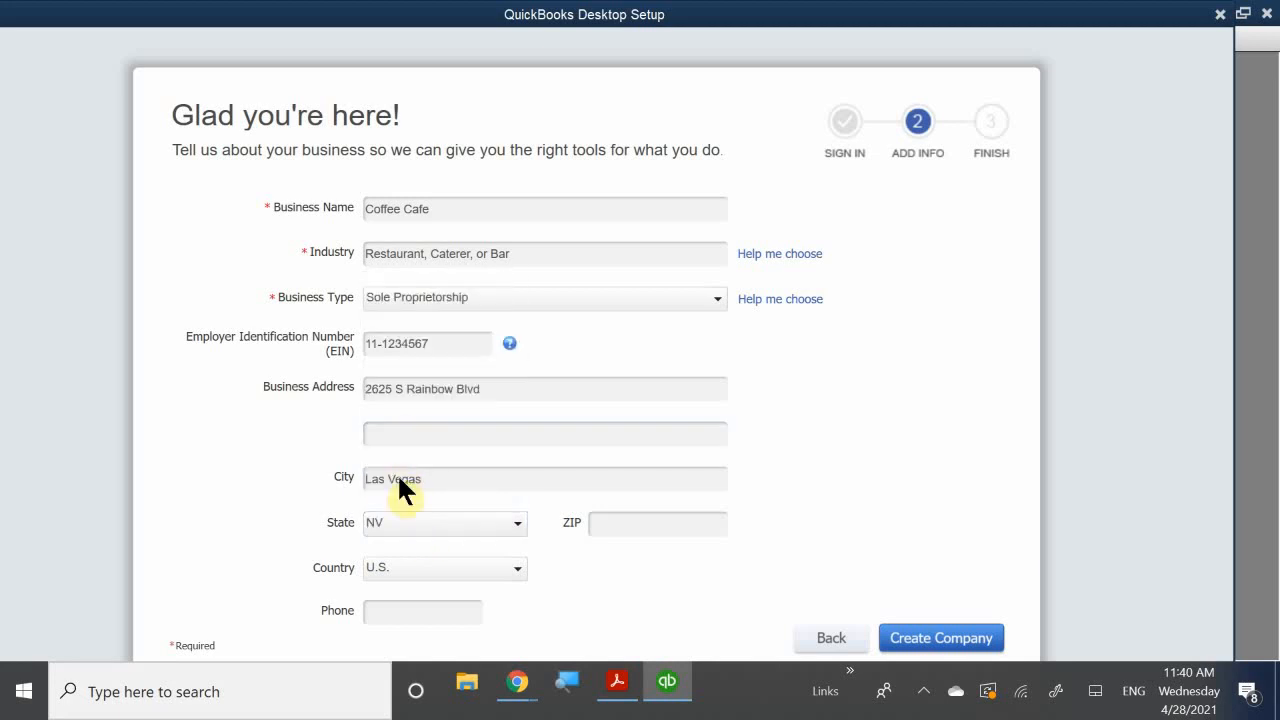
pyautogui.click(614, 523)
pyautogui.write('89146')
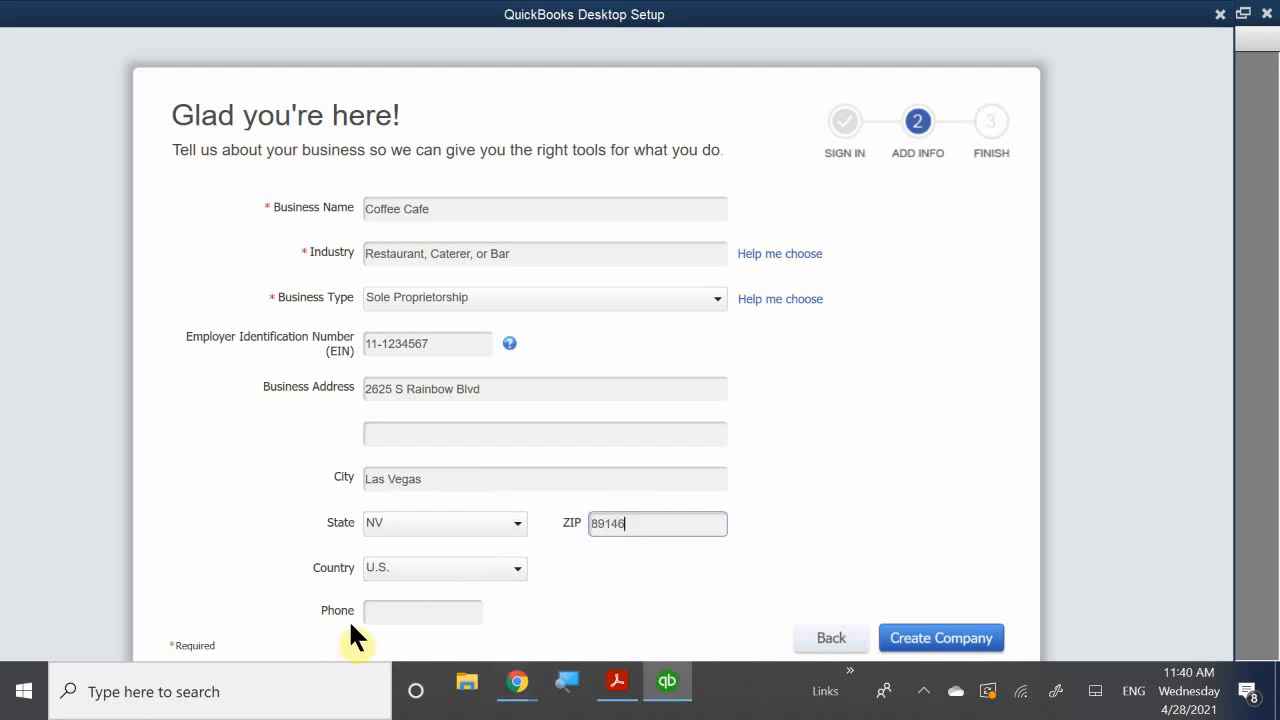
pyautogui.click(379, 603)
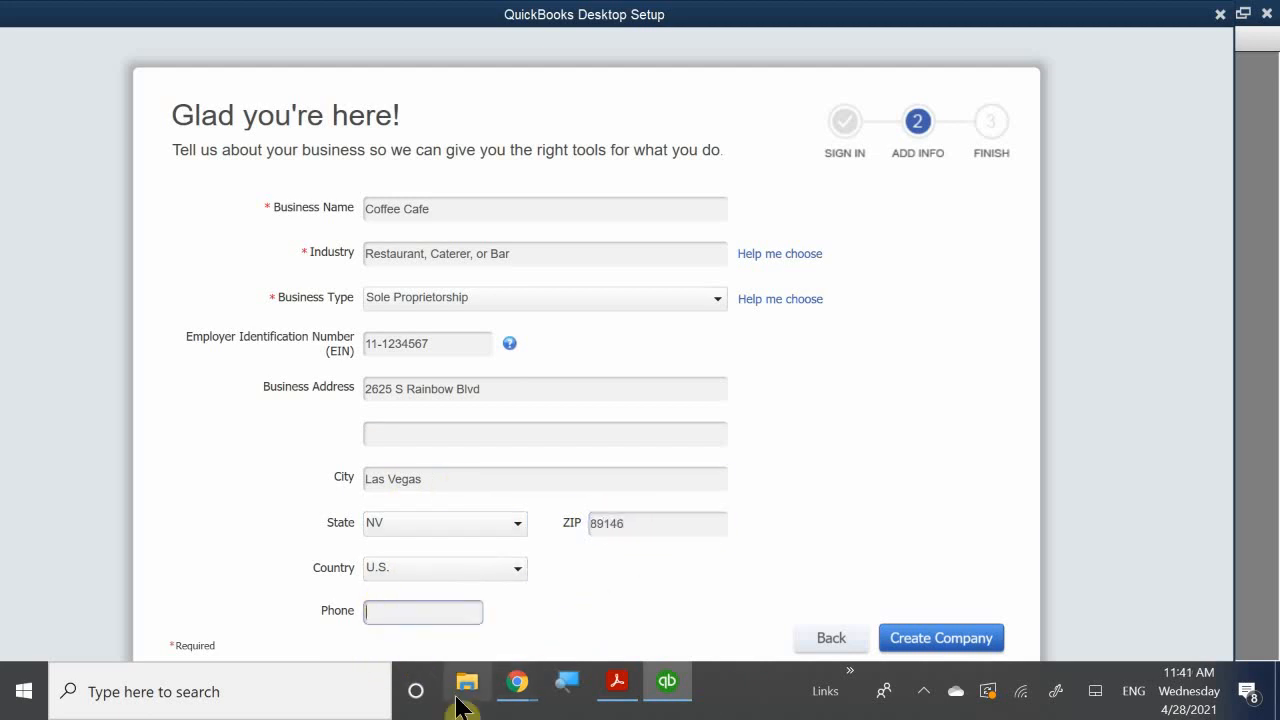
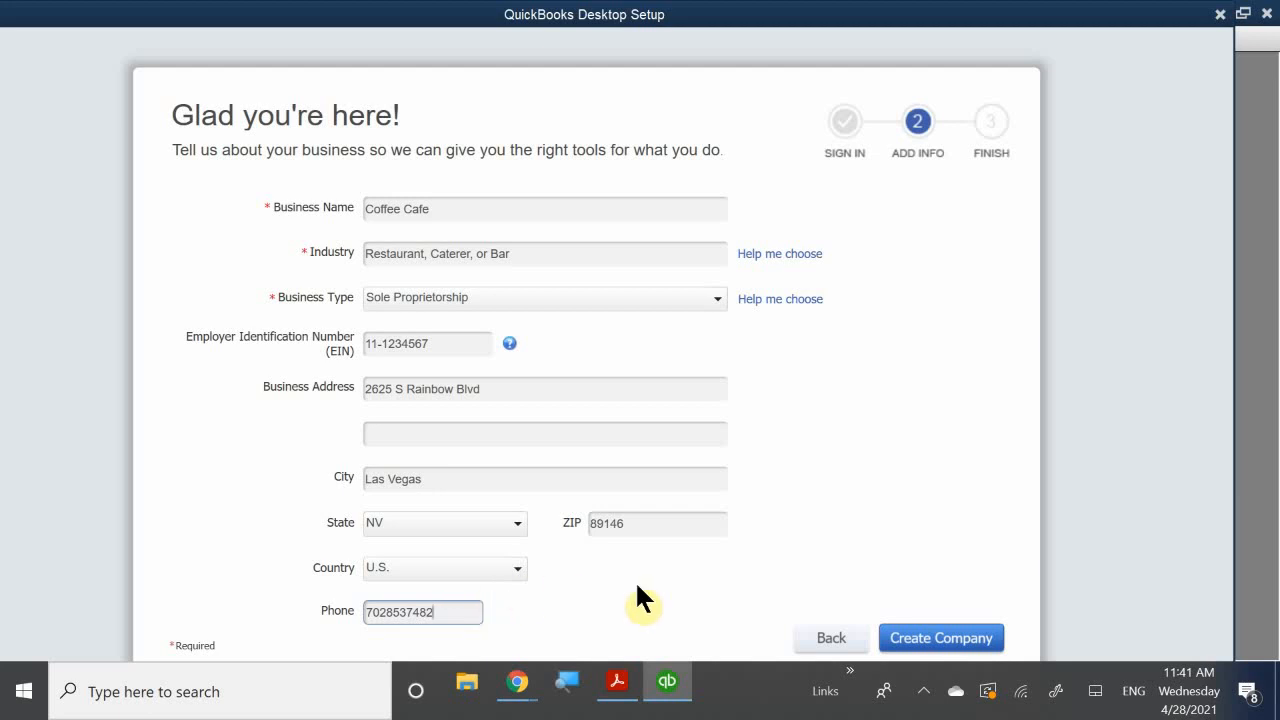
# - Create the Coffee Cafe company file and close the Desktop Setup and New Feature Tour windows
pyautogui.click(941, 648)
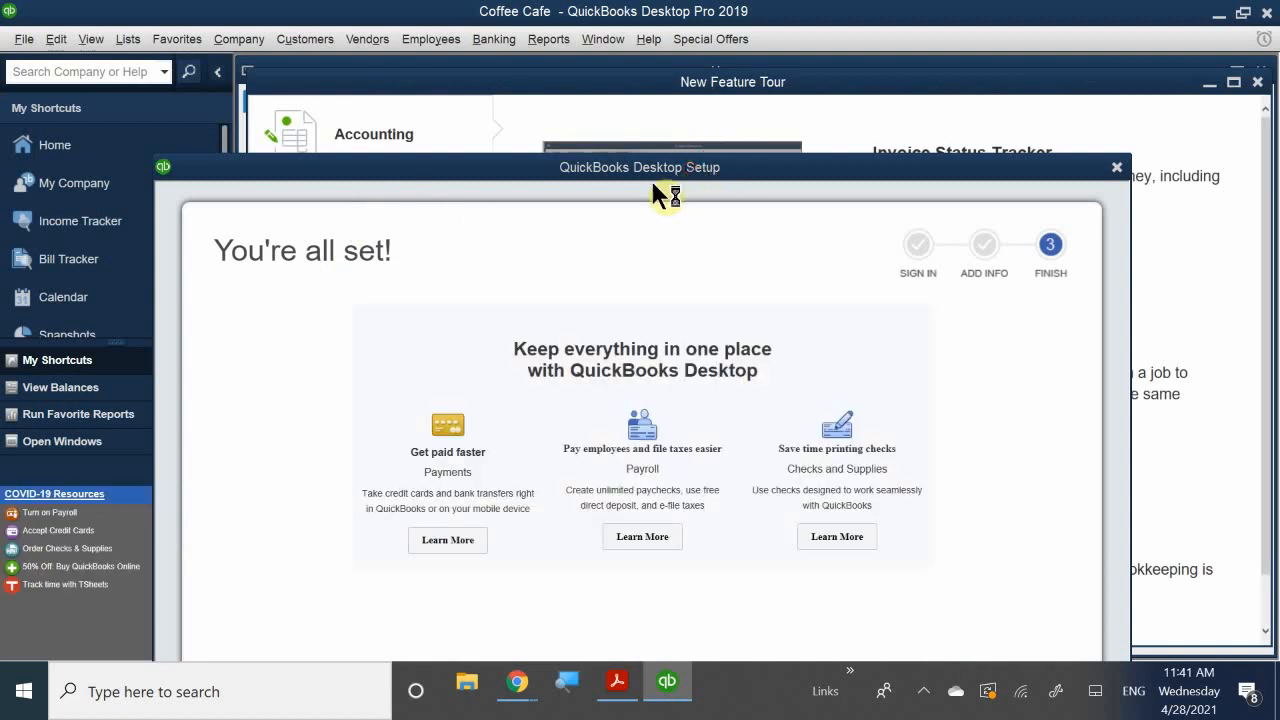
pyautogui.moveTo(660, 180); pyautogui.dragTo(557, 37)
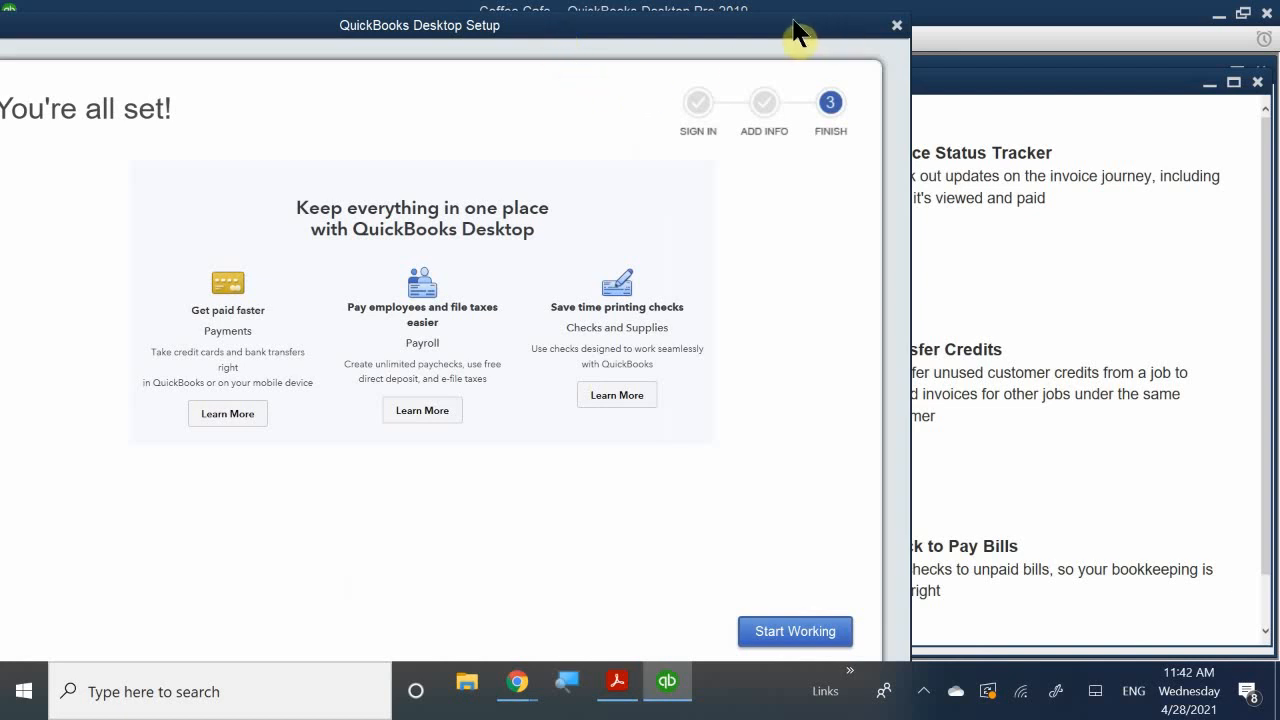
pyautogui.click(897, 26)
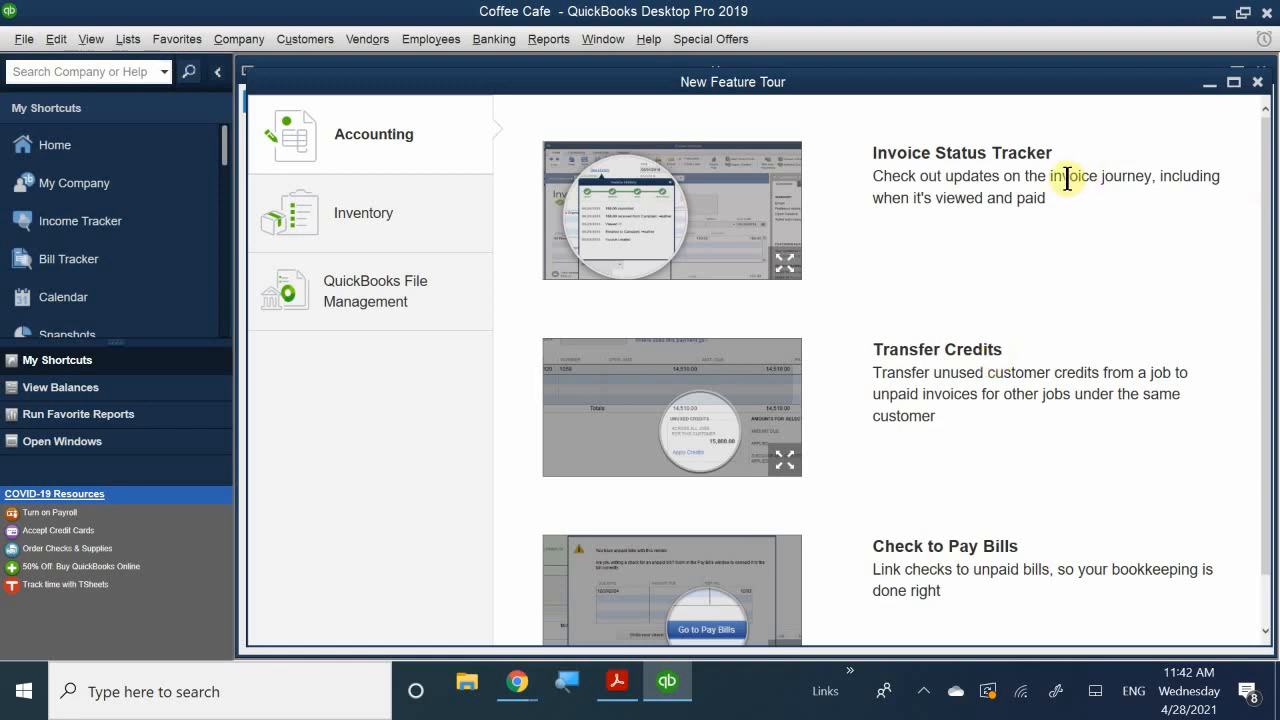
pyautogui.moveTo(1066, 93); pyautogui.dragTo(651, 157)
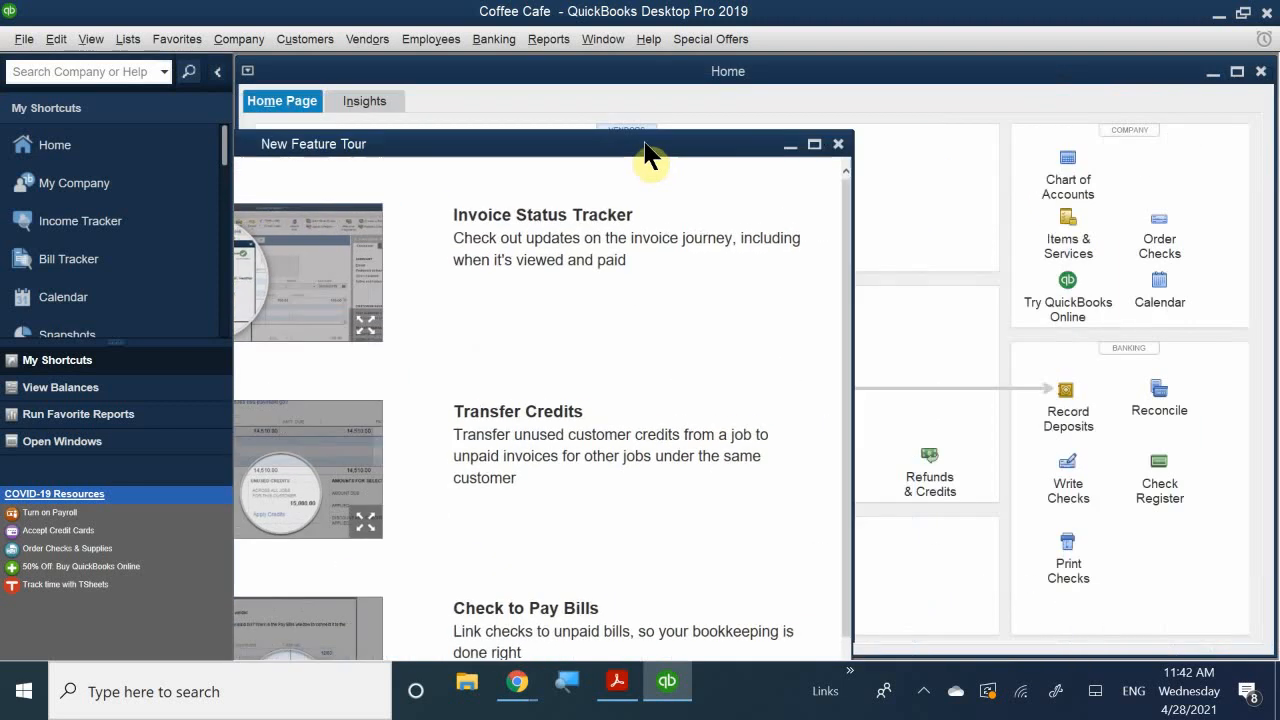
pyautogui.click(836, 144)
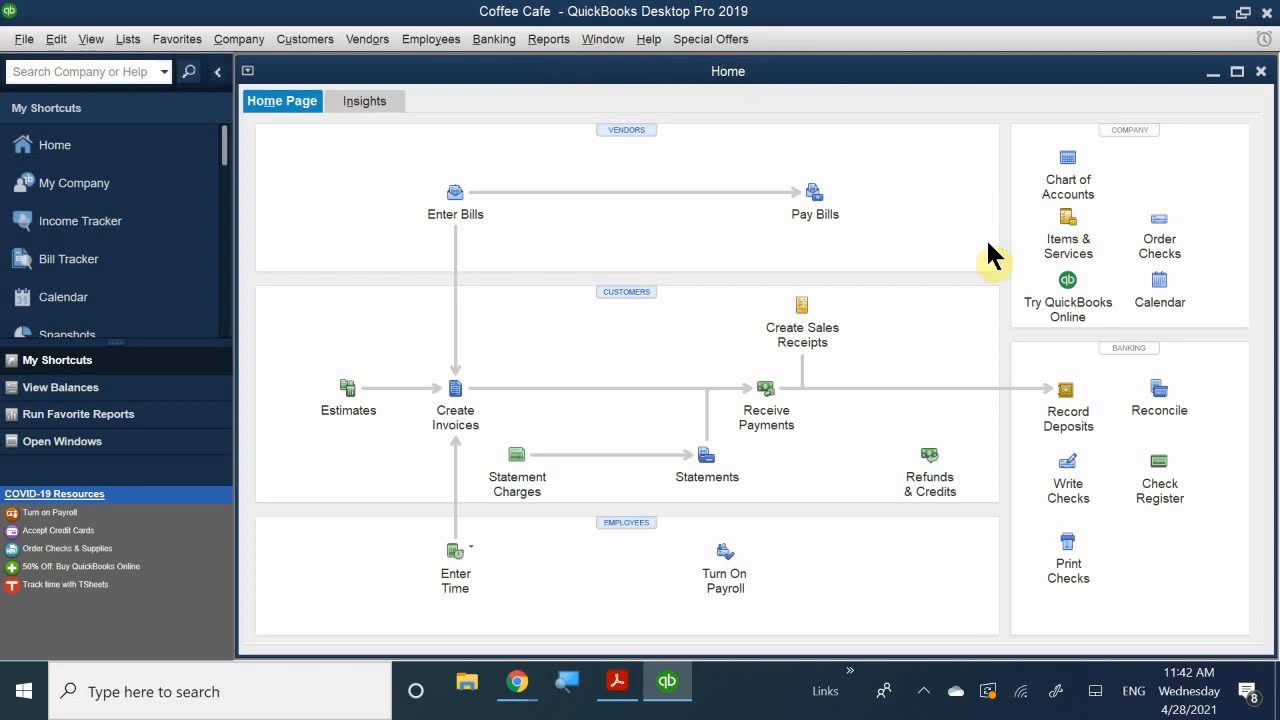
# - Open the Edit menu from the Coffee Cafe Home page
pyautogui.click(57, 40)
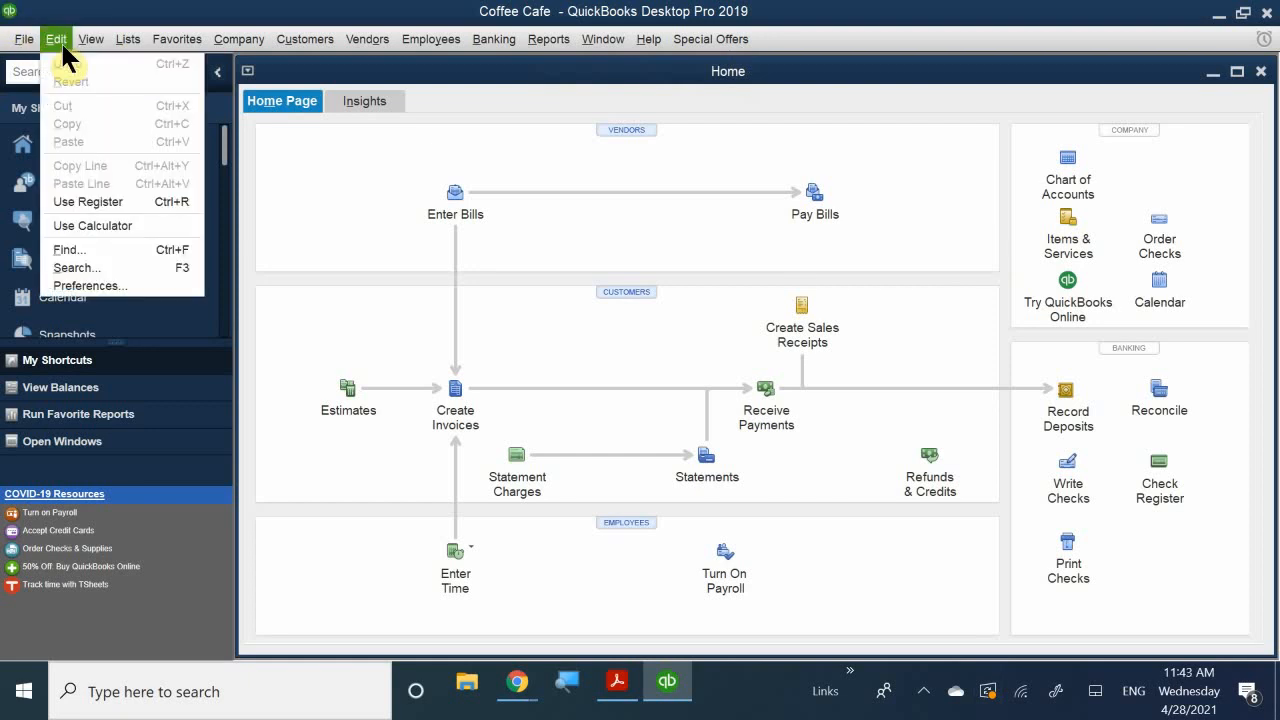
# - In Sales Tax company preferences, turn on charging sales tax and dismiss the missing sales tax item warning
pyautogui.click(135, 287)
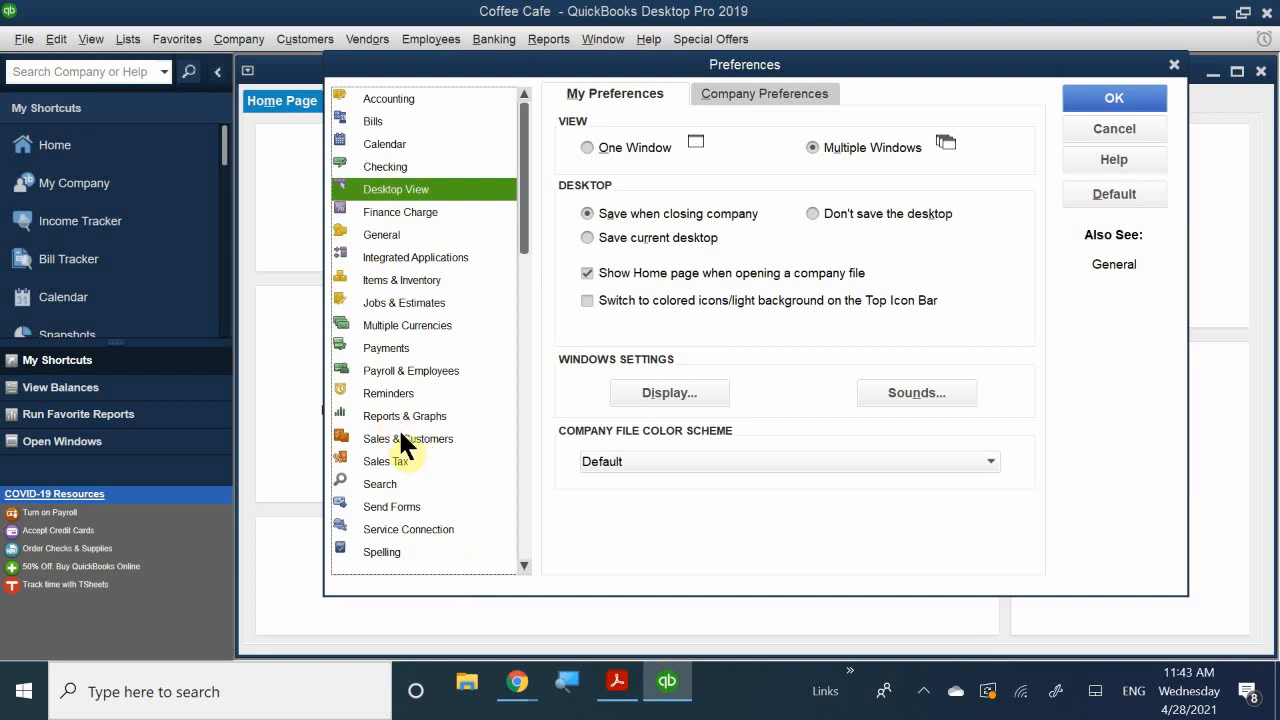
pyautogui.click(393, 460)
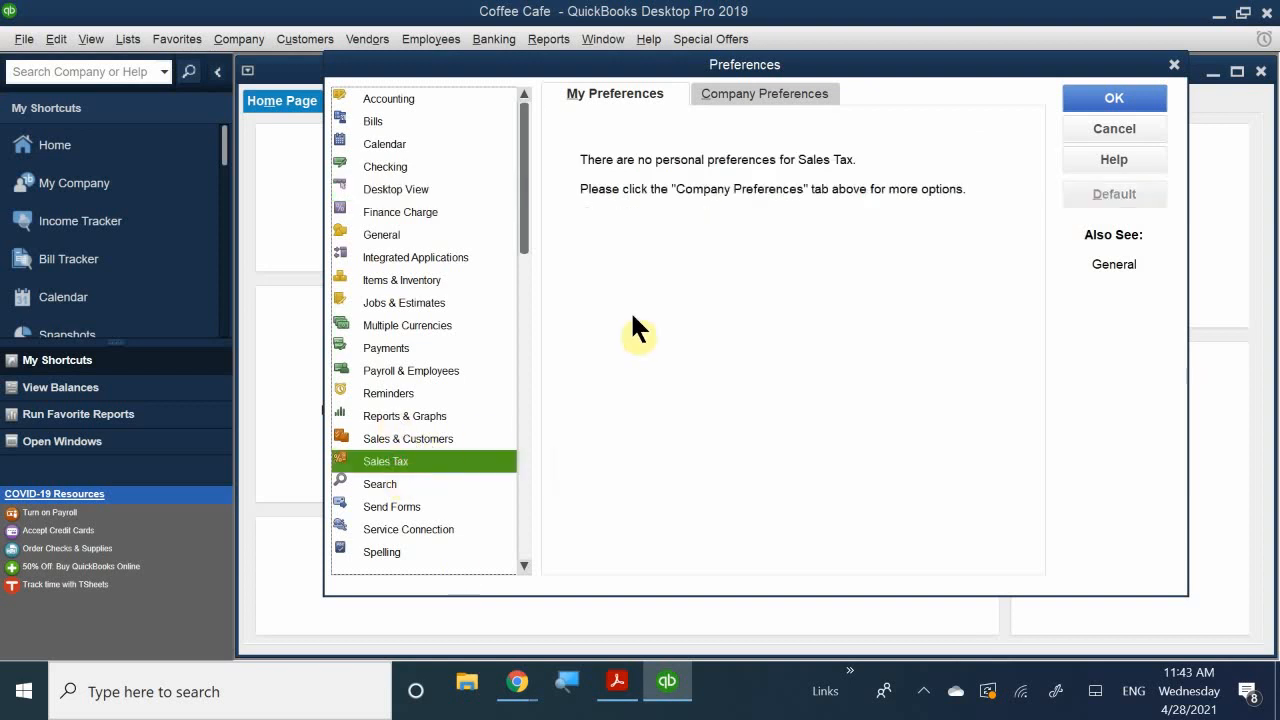
pyautogui.click(745, 88)
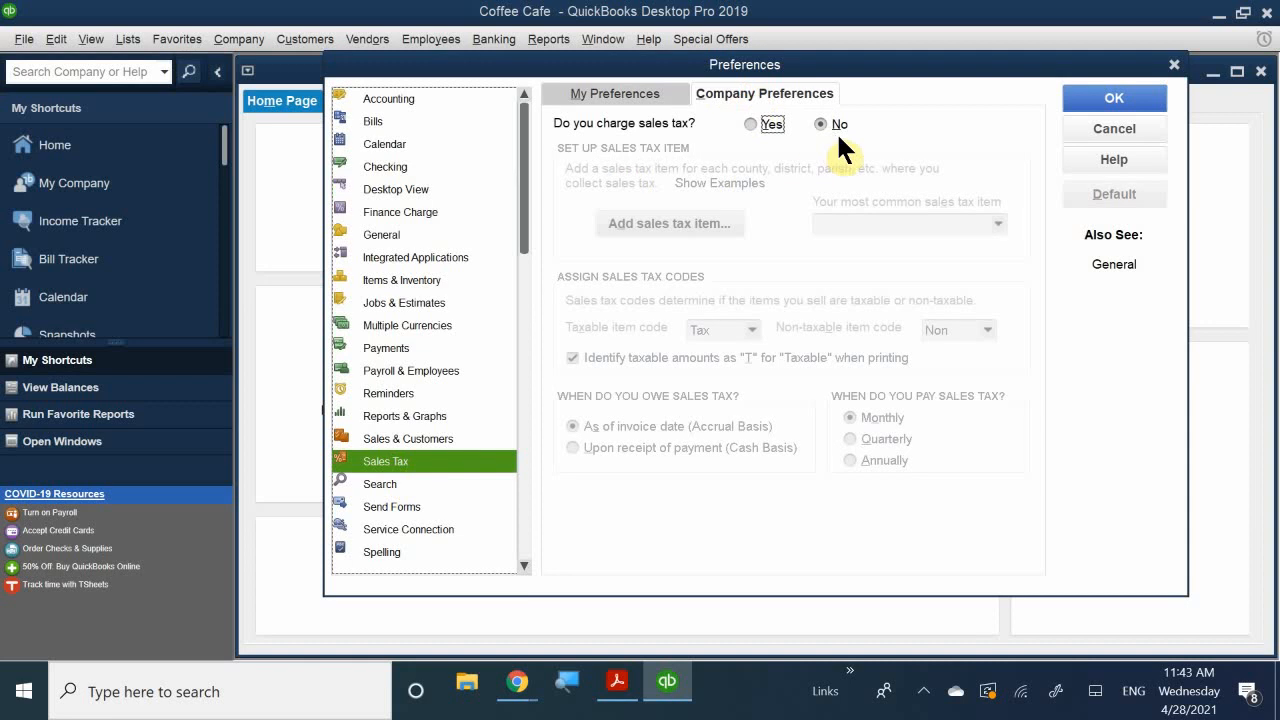
pyautogui.click(769, 123)
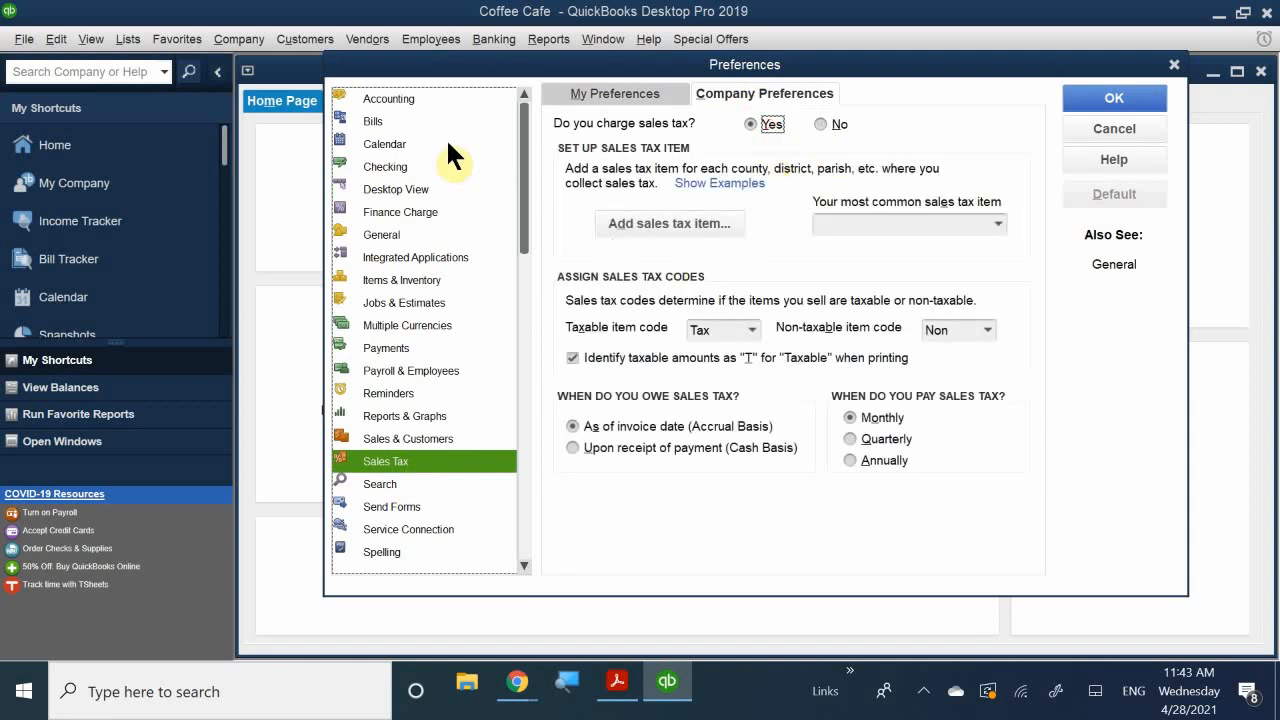
pyautogui.click(398, 277)
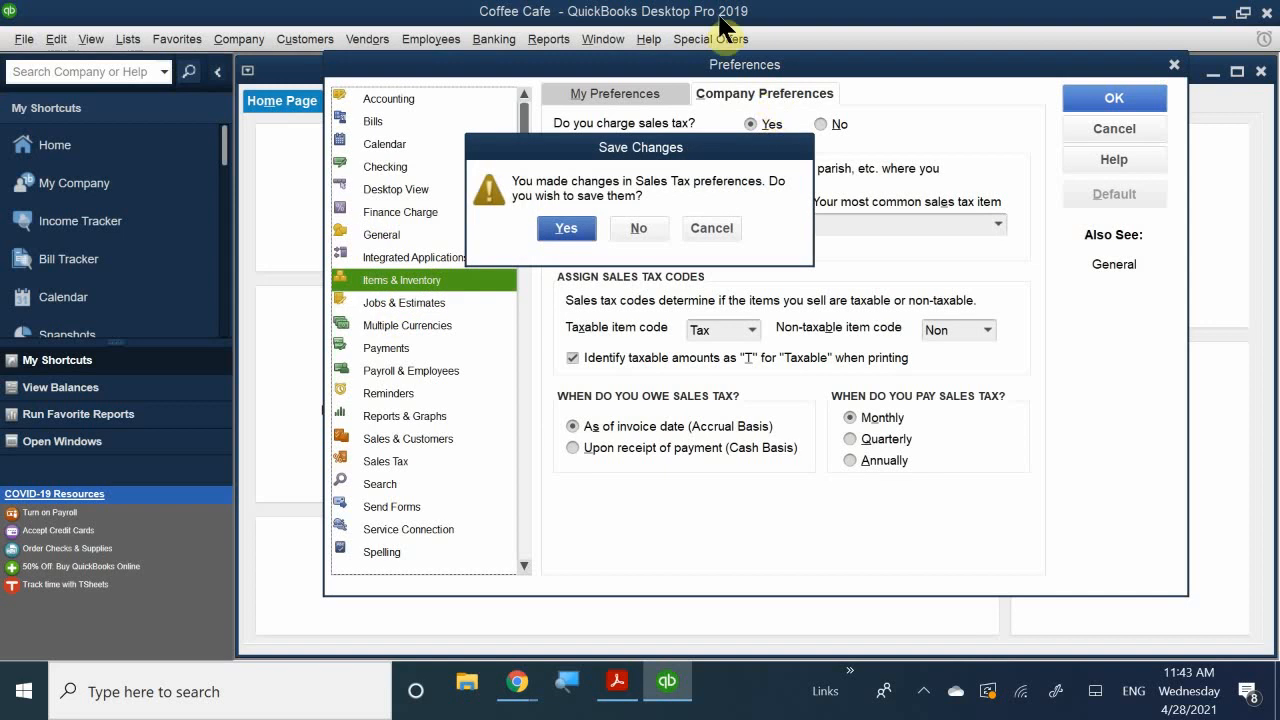
pyautogui.click(568, 228)
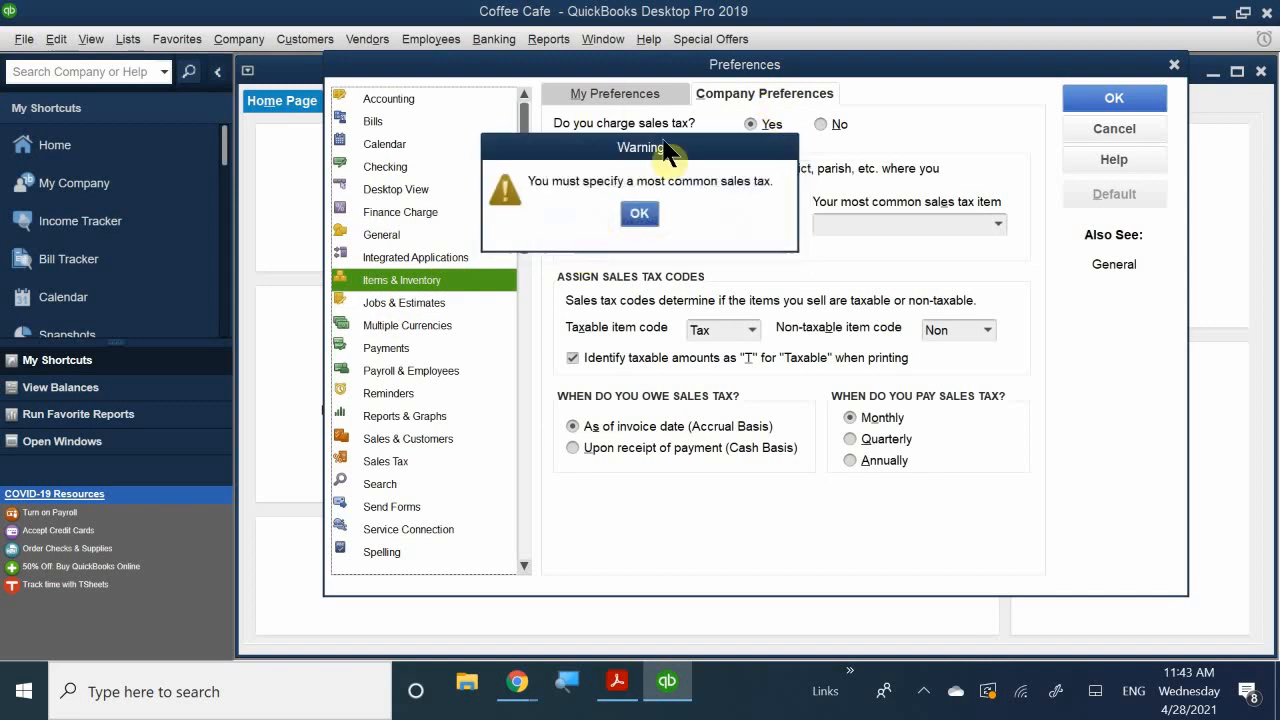
pyautogui.click(643, 213)
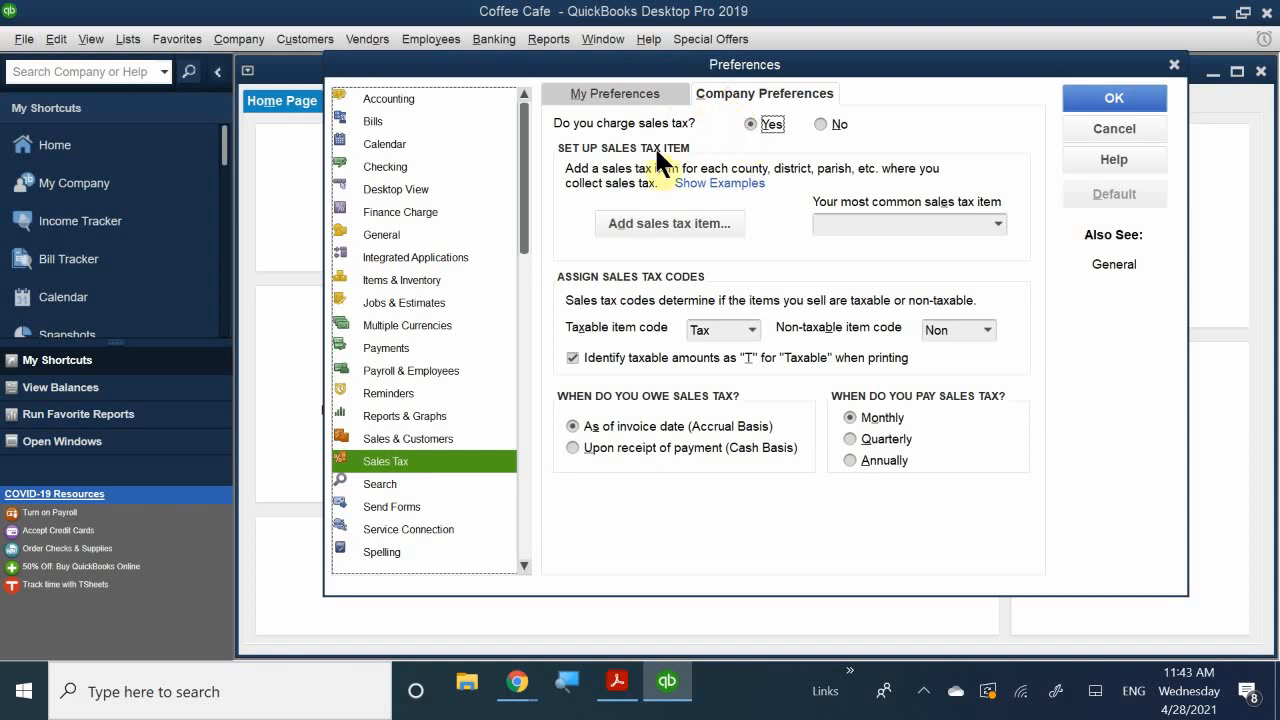
# - Set 'Do you charge sales tax?' to No and save the preferences
pyautogui.click(403, 280)
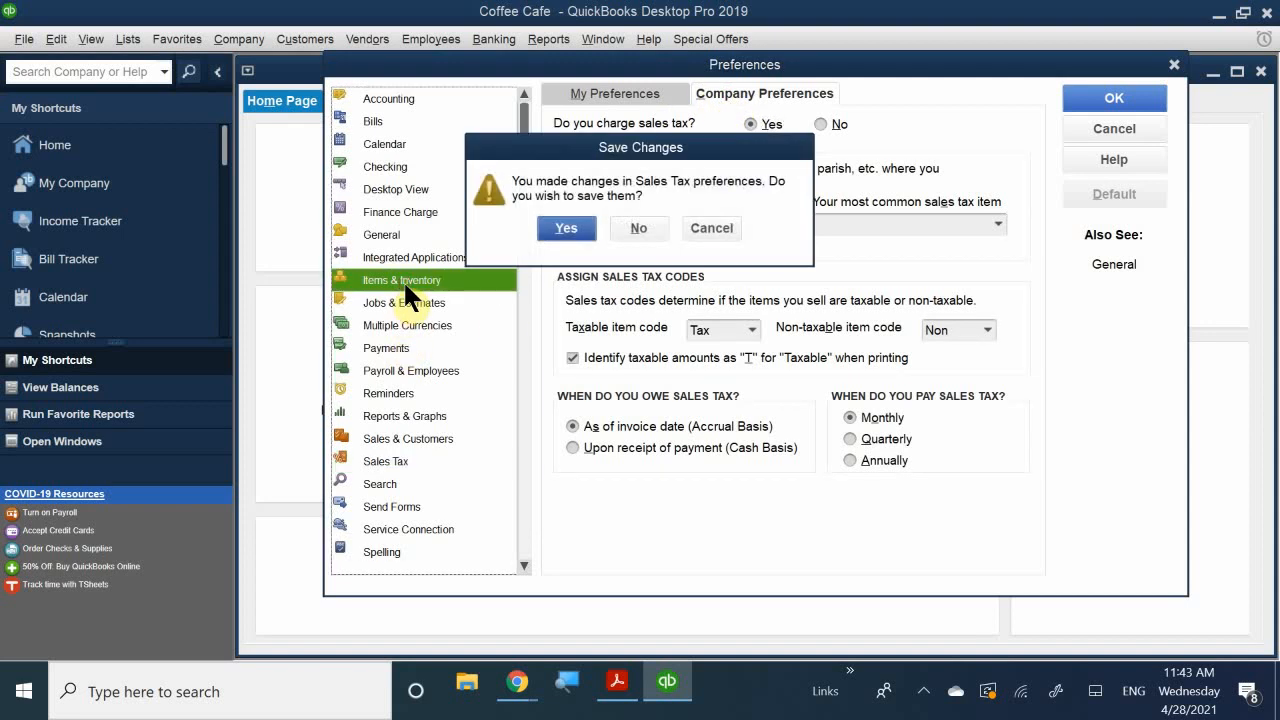
pyautogui.click(566, 226)
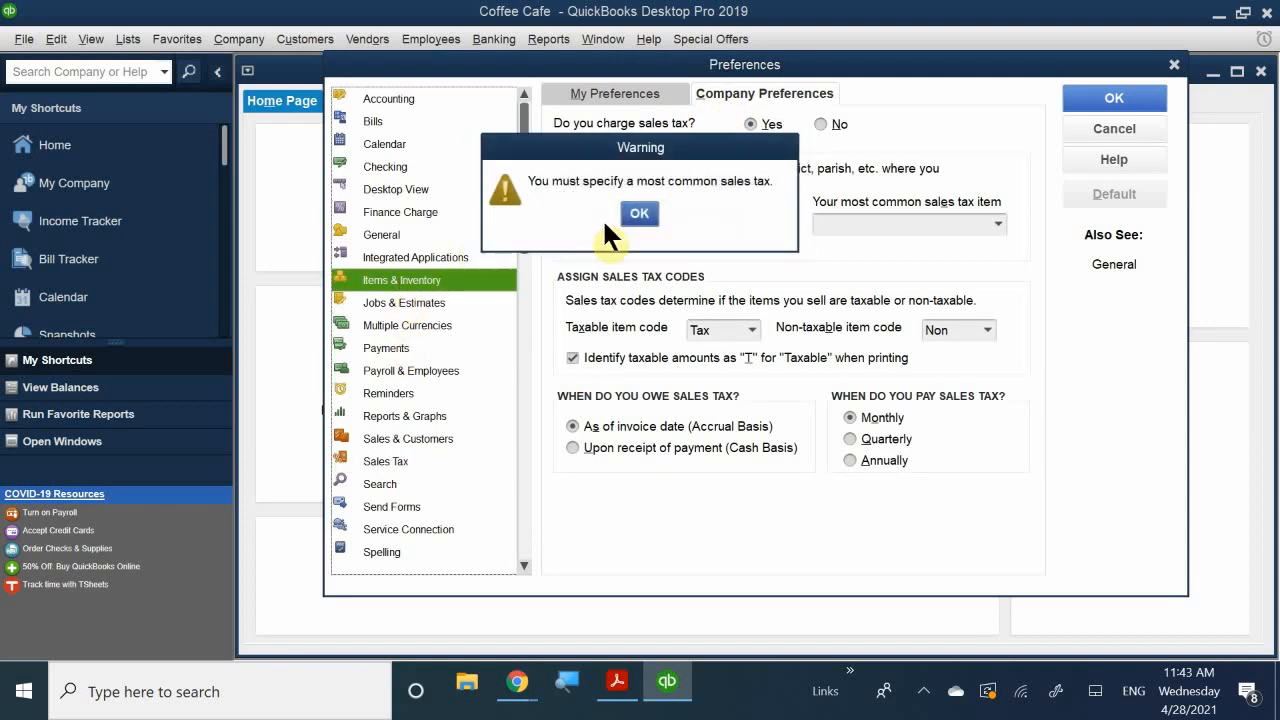
pyautogui.click(642, 213)
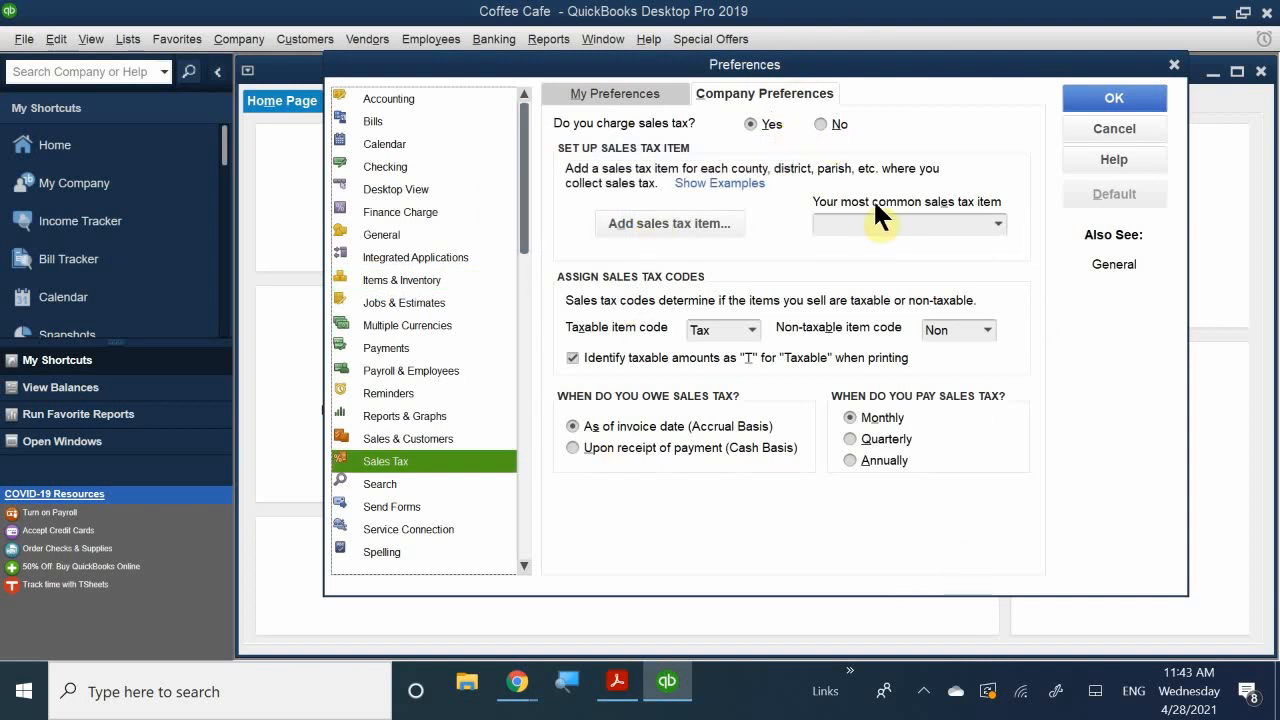
pyautogui.click(822, 124)
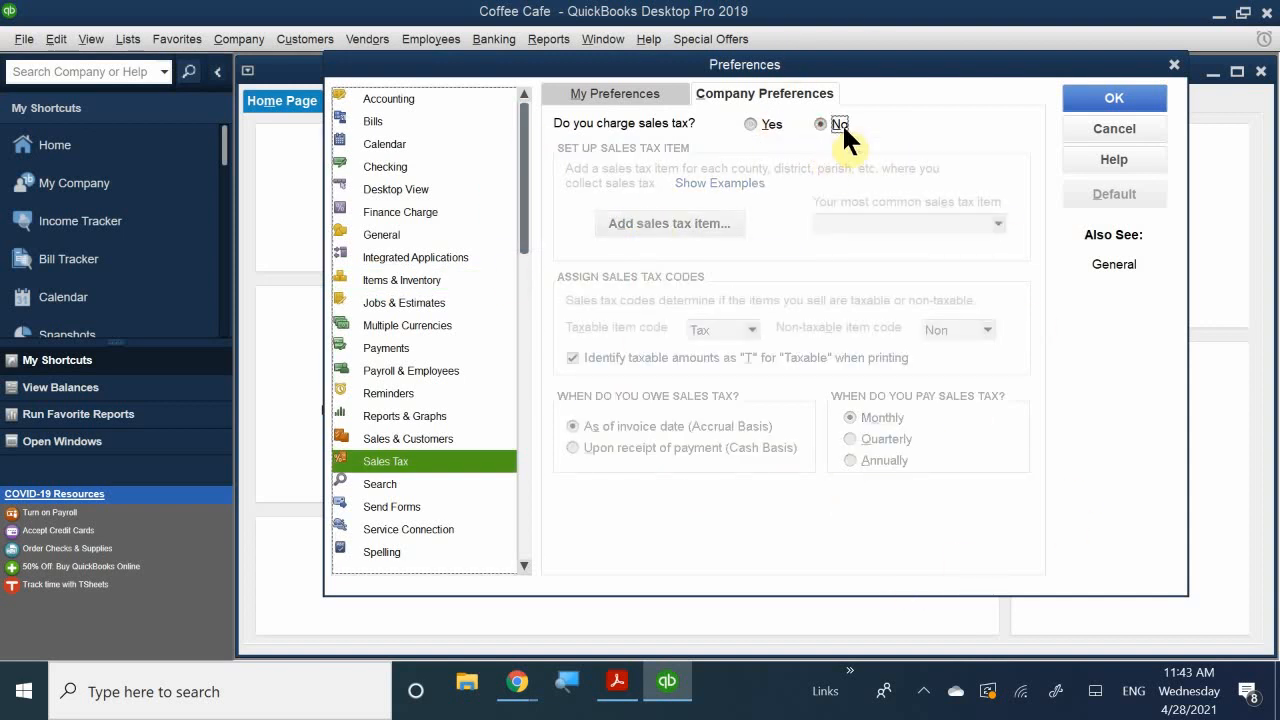
pyautogui.click(1092, 96)
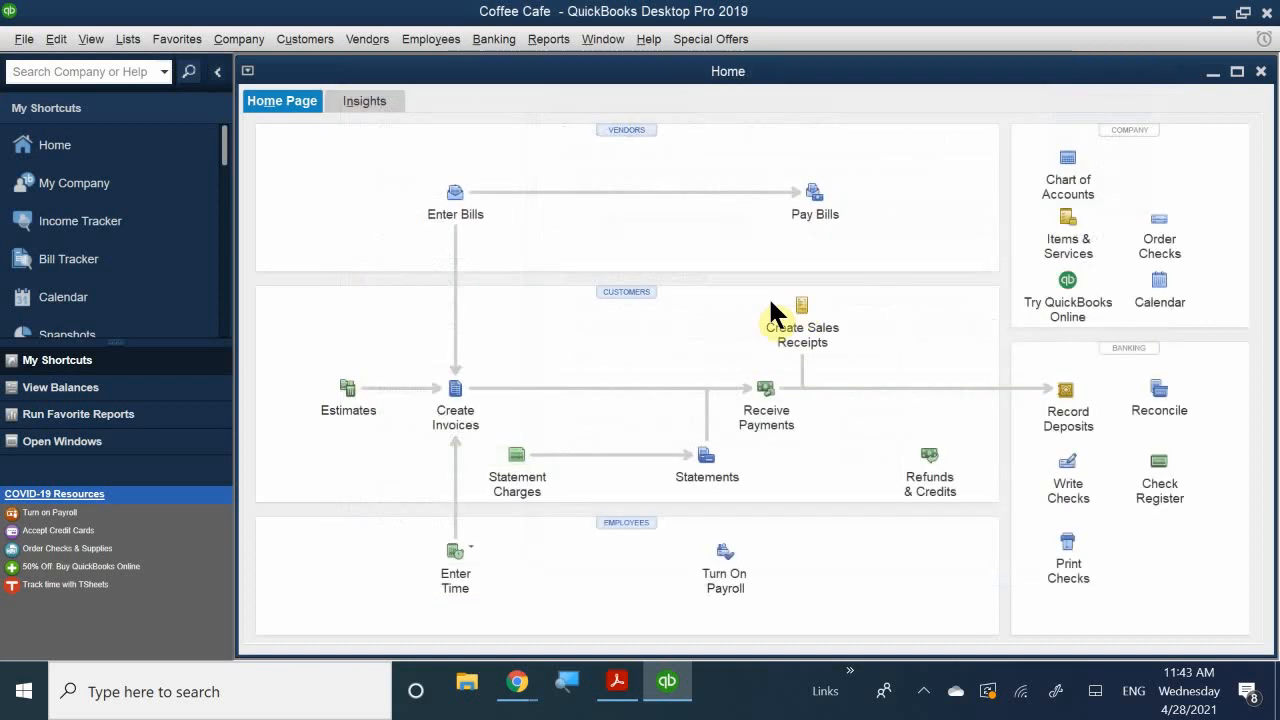
pyautogui.click(90, 40)
pyautogui.click(50, 40)
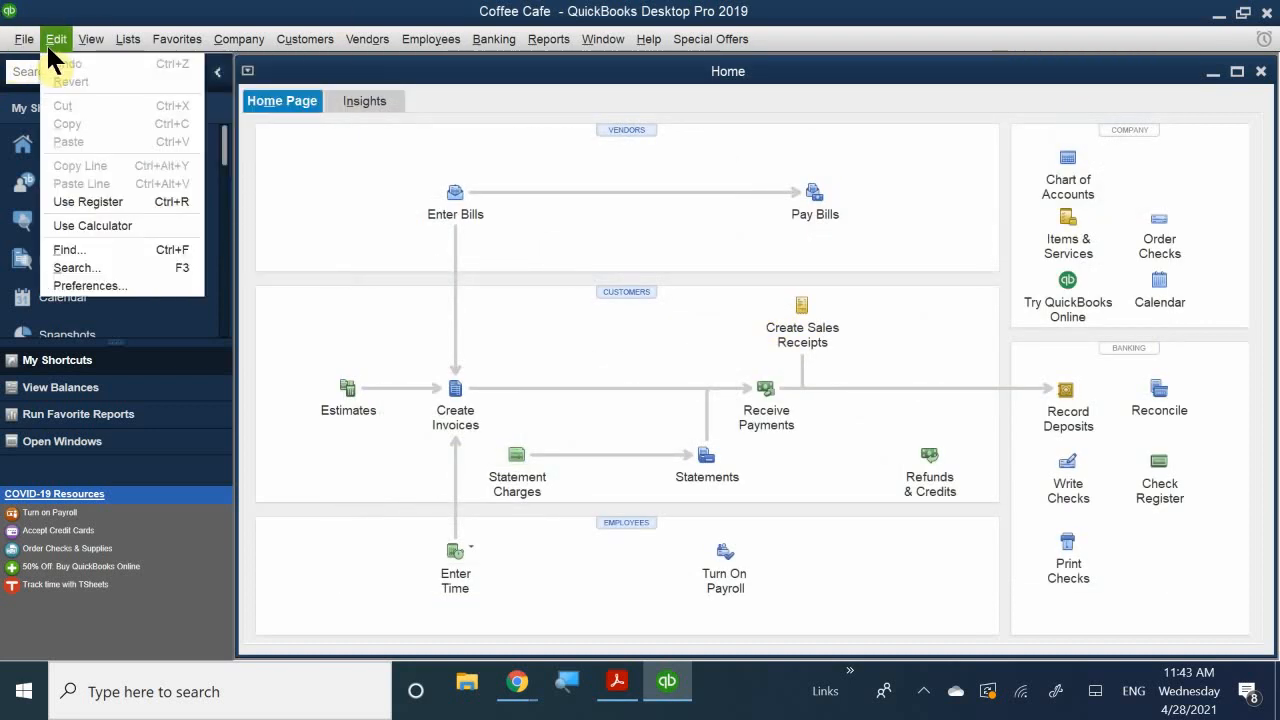
pyautogui.click(115, 287)
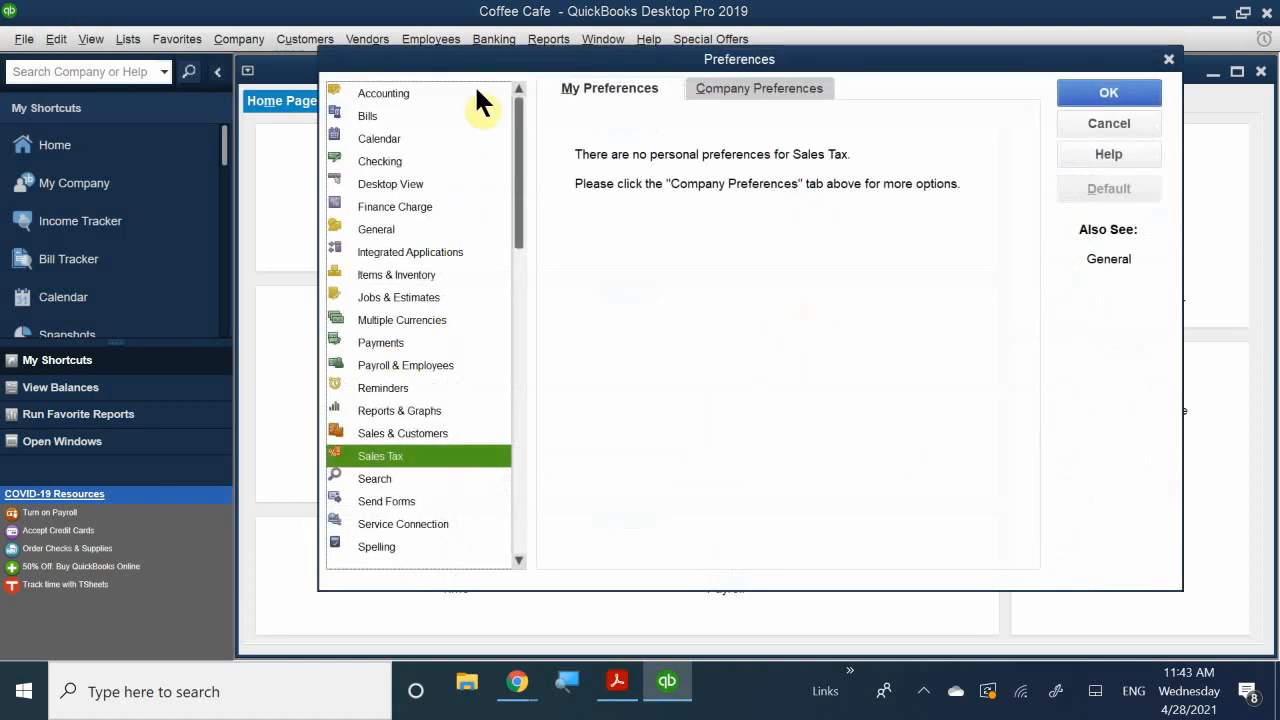
pyautogui.moveTo(386, 112); pyautogui.dragTo(405, 485)
pyautogui.click(400, 473)
pyautogui.click(386, 250)
pyautogui.click(385, 300)
pyautogui.click(387, 360)
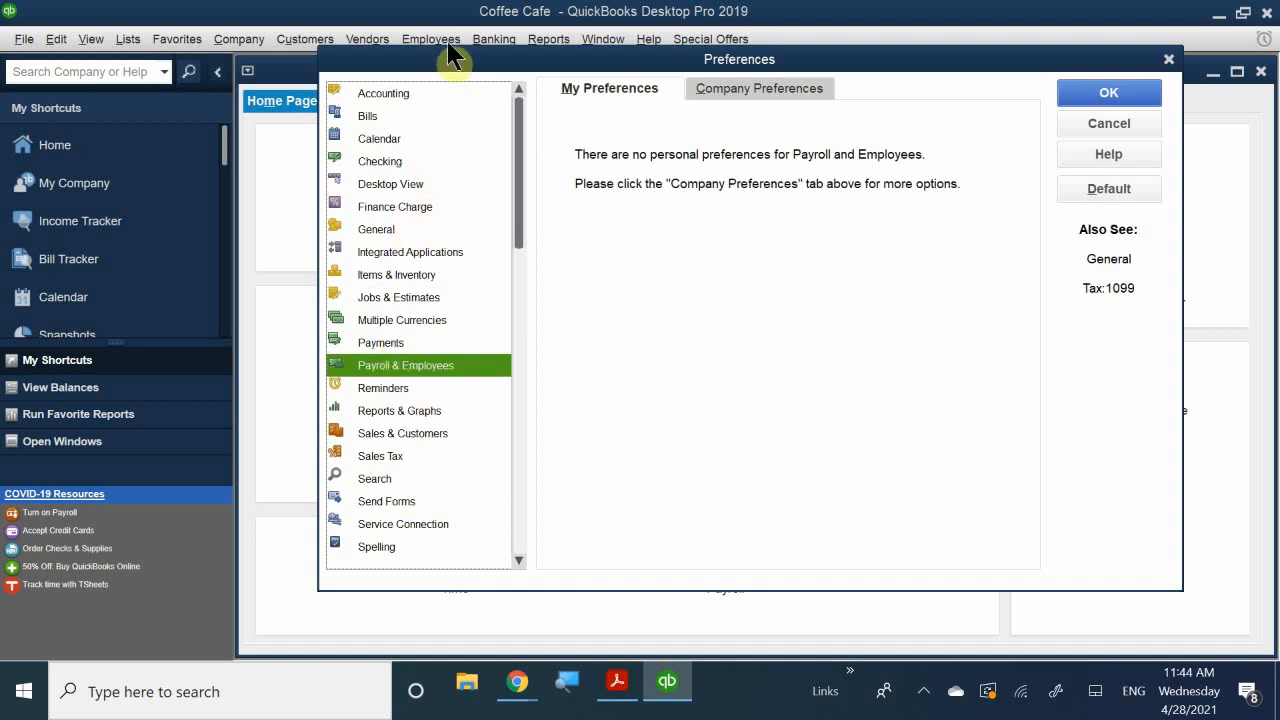
pyautogui.moveTo(443, 63); pyautogui.dragTo(567, 118)
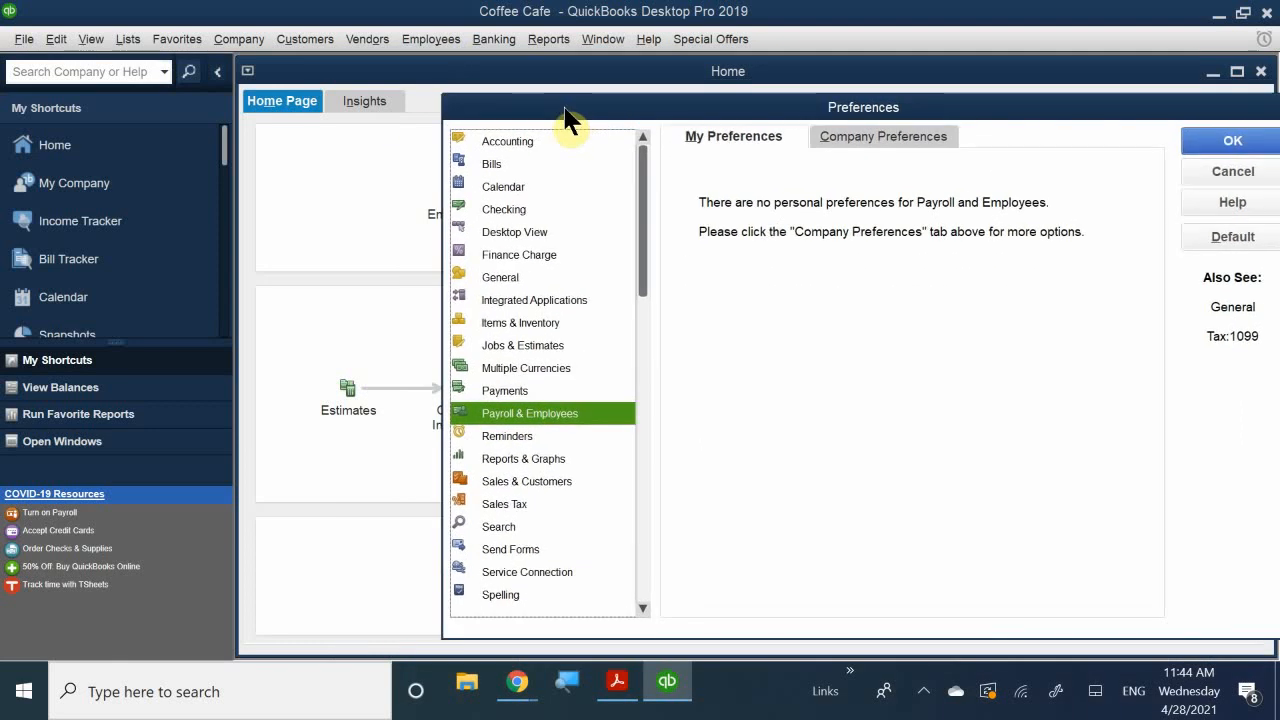
pyautogui.moveTo(566, 110); pyautogui.dragTo(567, 109)
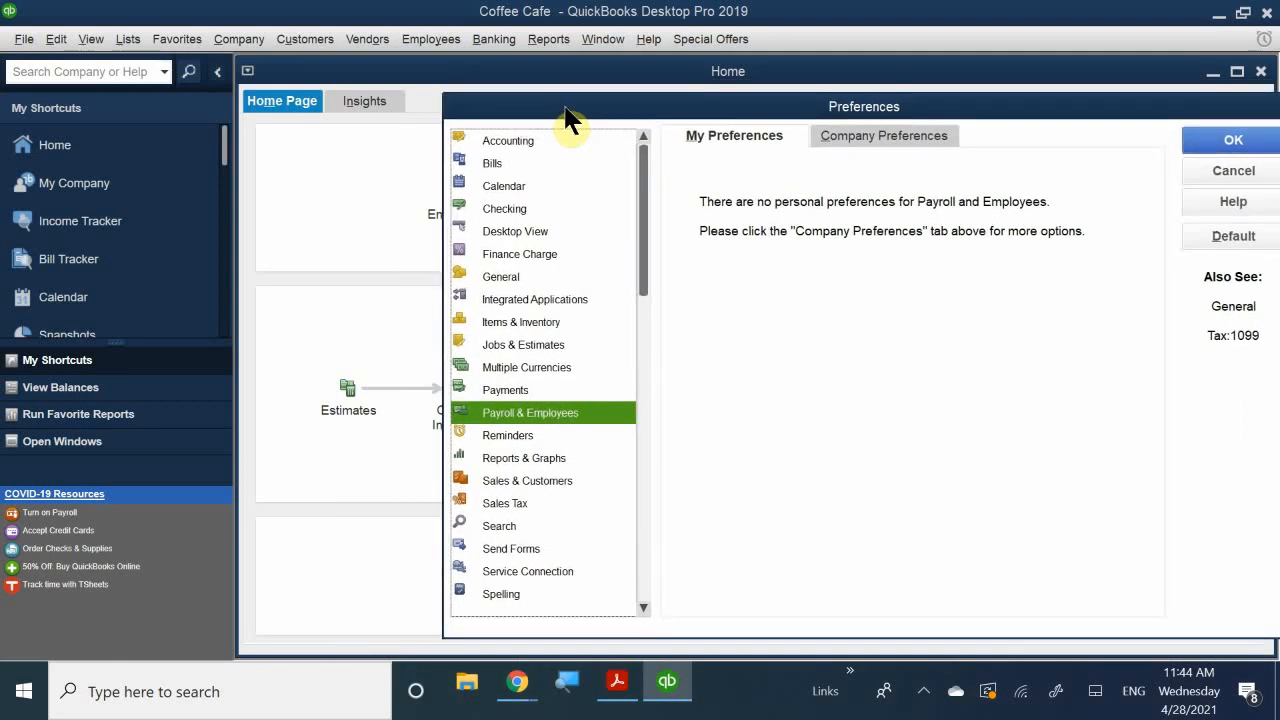
pyautogui.moveTo(566, 110); pyautogui.dragTo(554, 157)
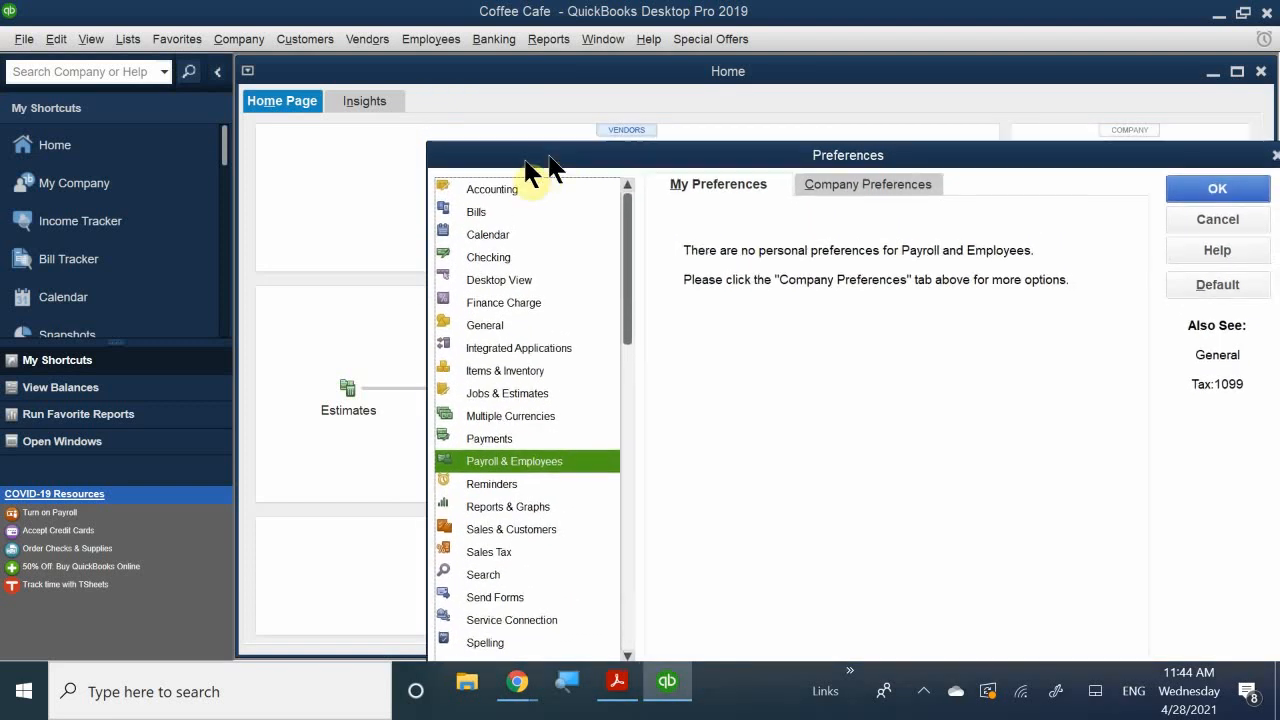
pyautogui.moveTo(553, 158); pyautogui.dragTo(480, 196)
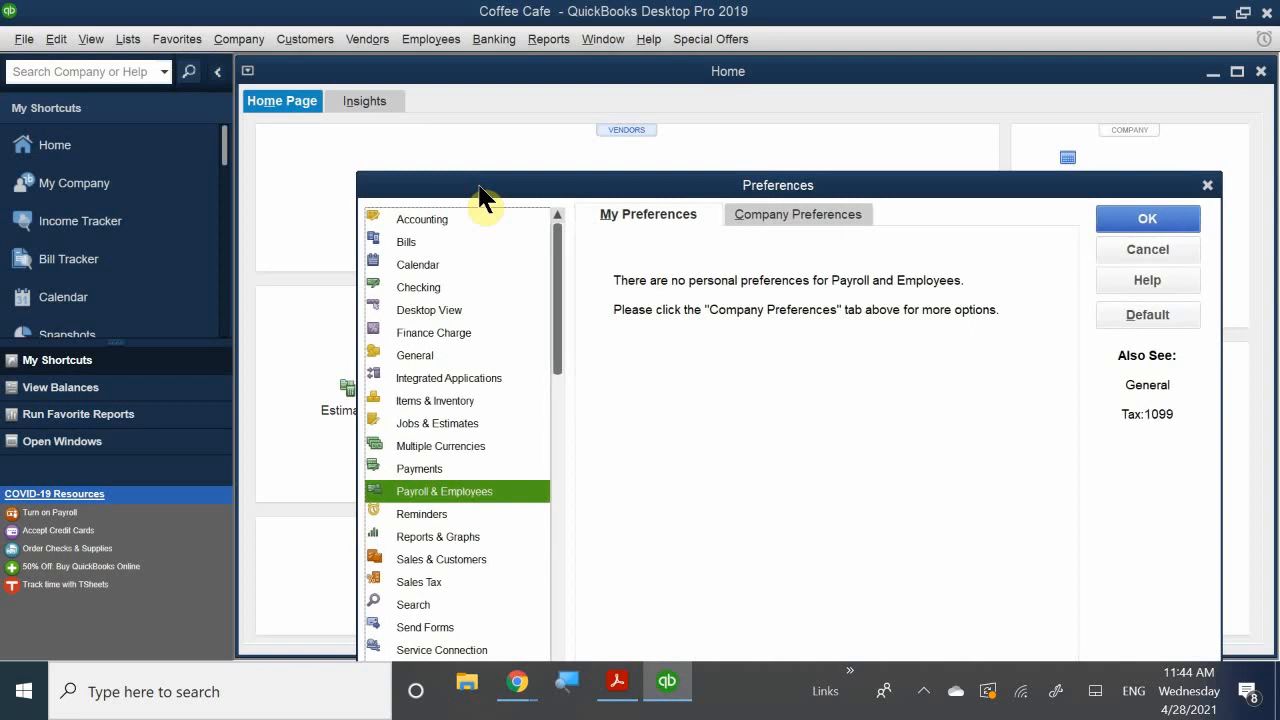
pyautogui.moveTo(479, 186); pyautogui.dragTo(474, 50)
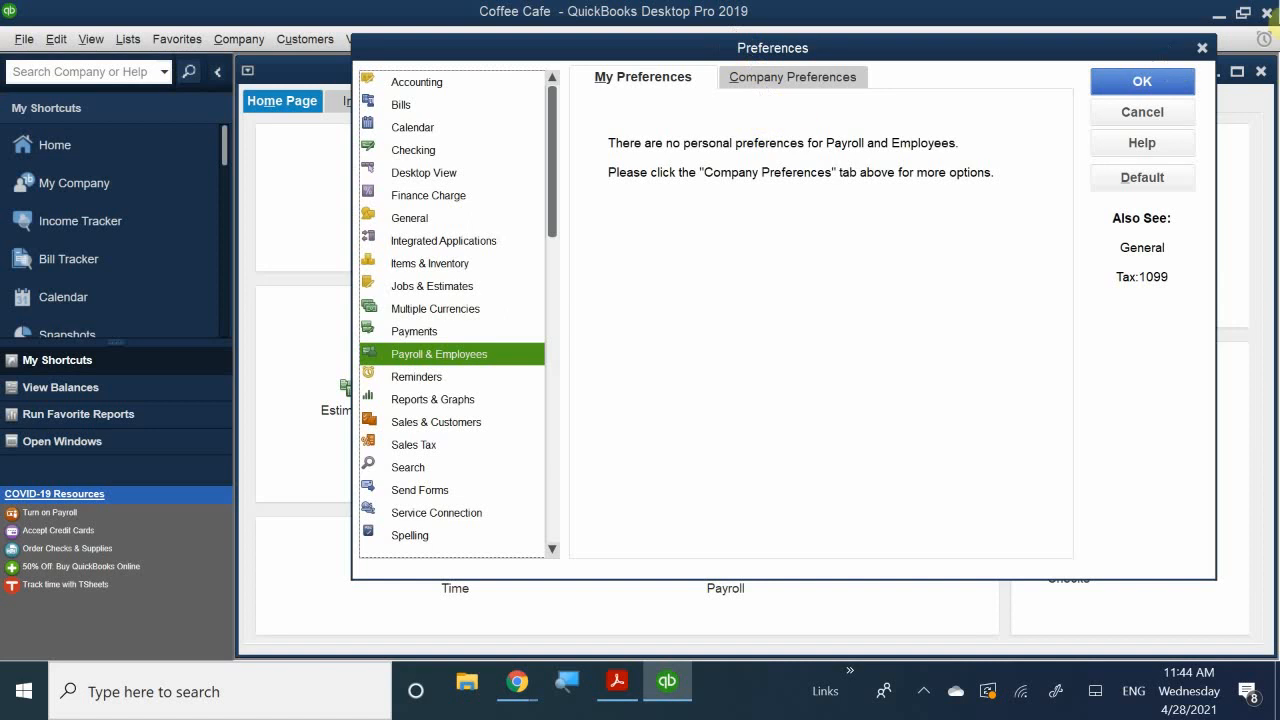
pyautogui.click(1137, 108)
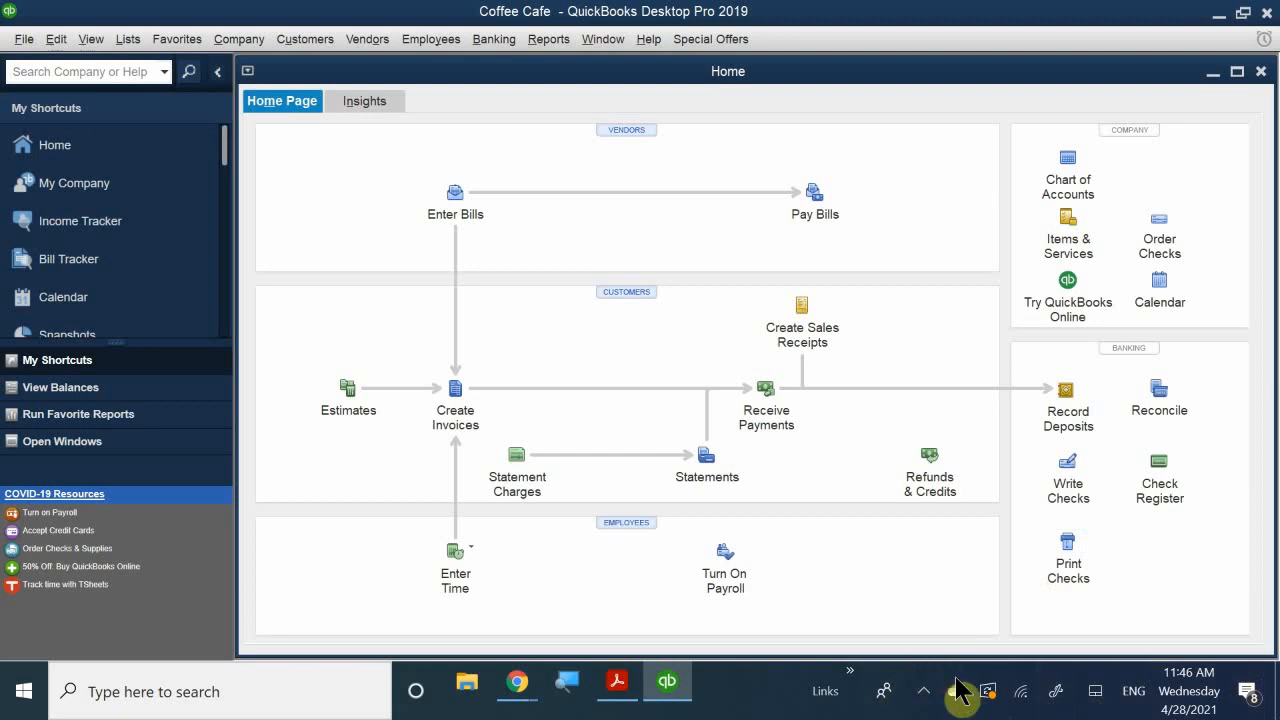
pyautogui.click(916, 698)
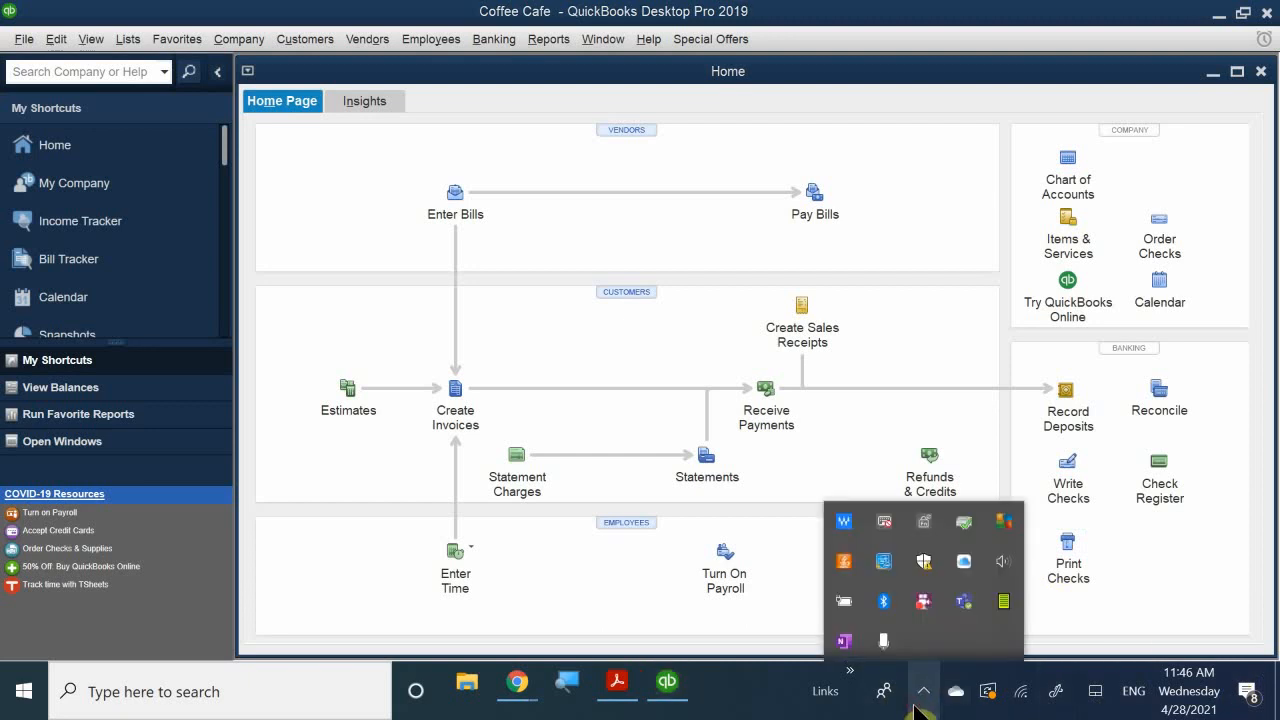
pyautogui.rightClick(921, 605)
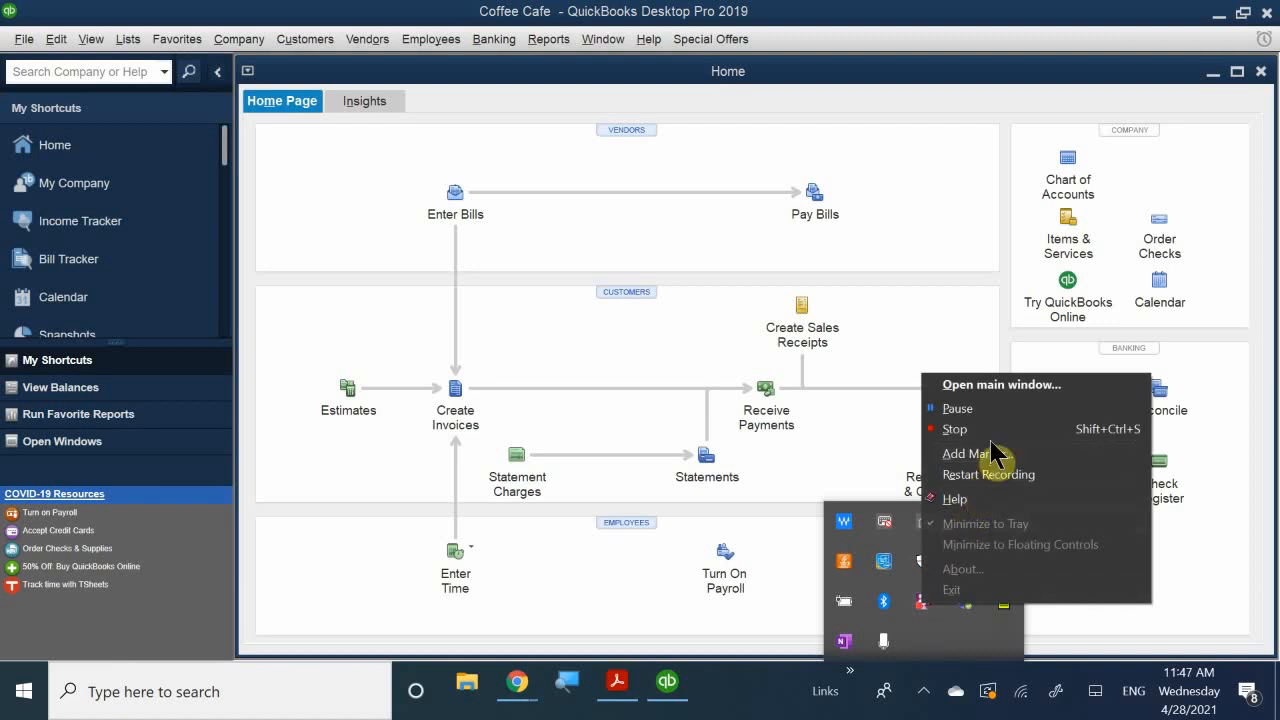